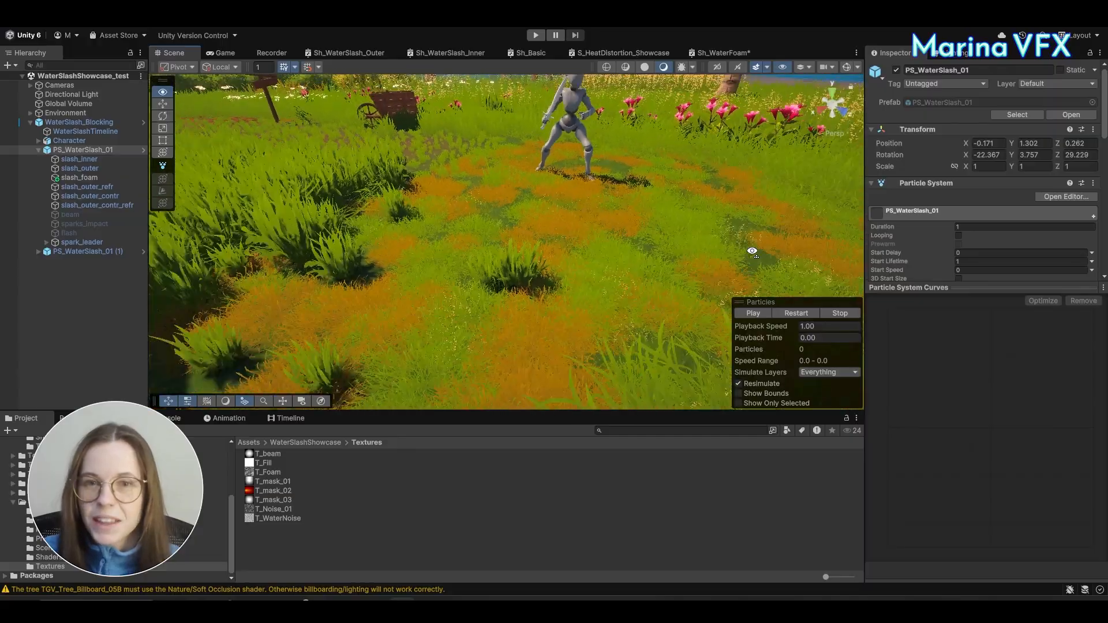
Step: Replay the PS_WaterSlash_01 effect in the scene and disable its slash_foam object
{"action": "left_click", "coordinate": [809, 314]}
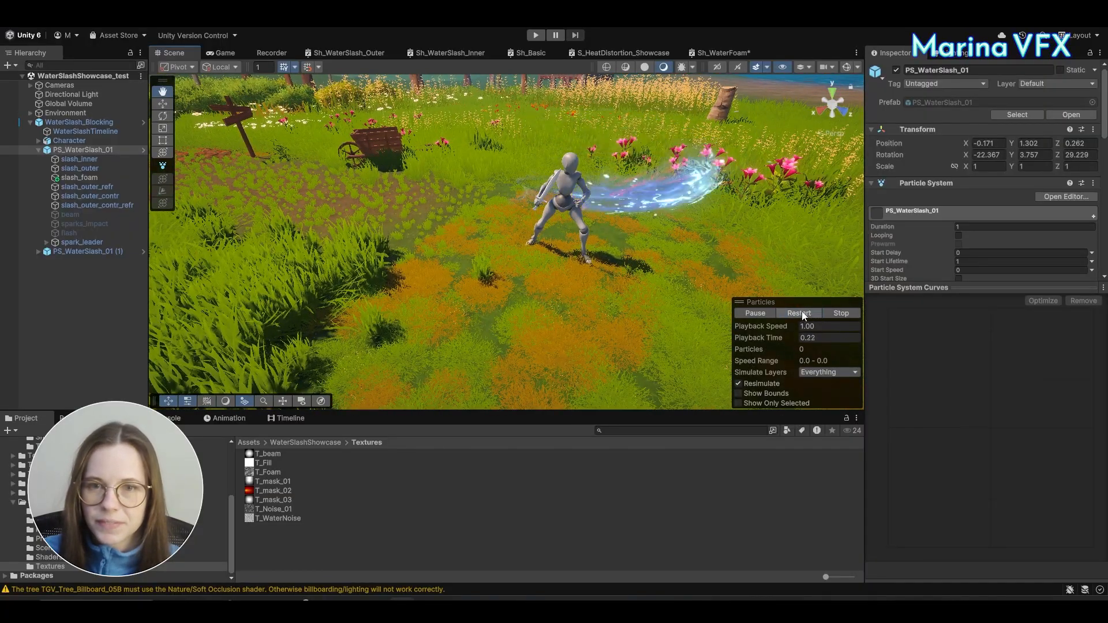
{"action": "right_click_drag", "start_coordinate": [652, 276], "coordinate": [660, 265]}
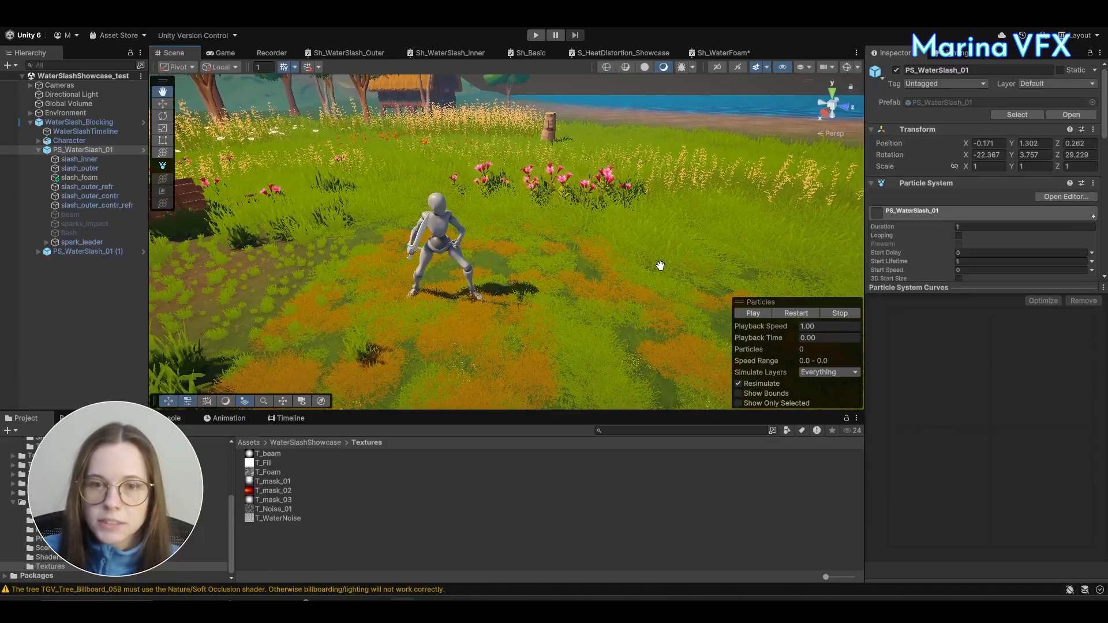
{"action": "left_click", "coordinate": [100, 179]}
{"action": "left_click", "coordinate": [934, 287]}
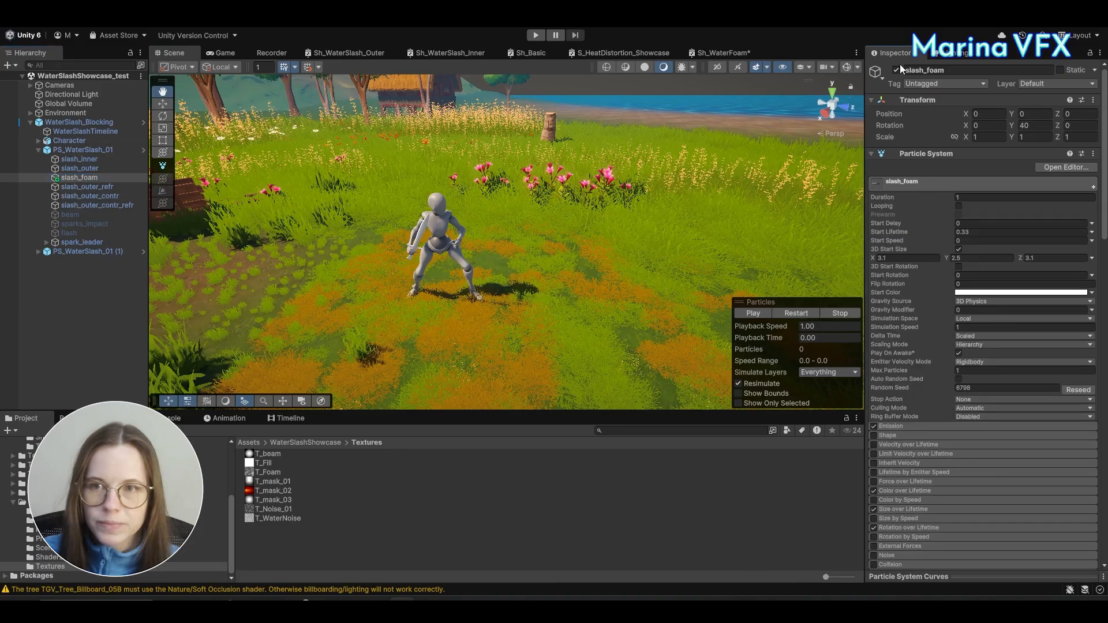
Step: Preview only the slash_outer particles and inspect the slash from several angles
{"action": "left_click", "coordinate": [99, 167]}
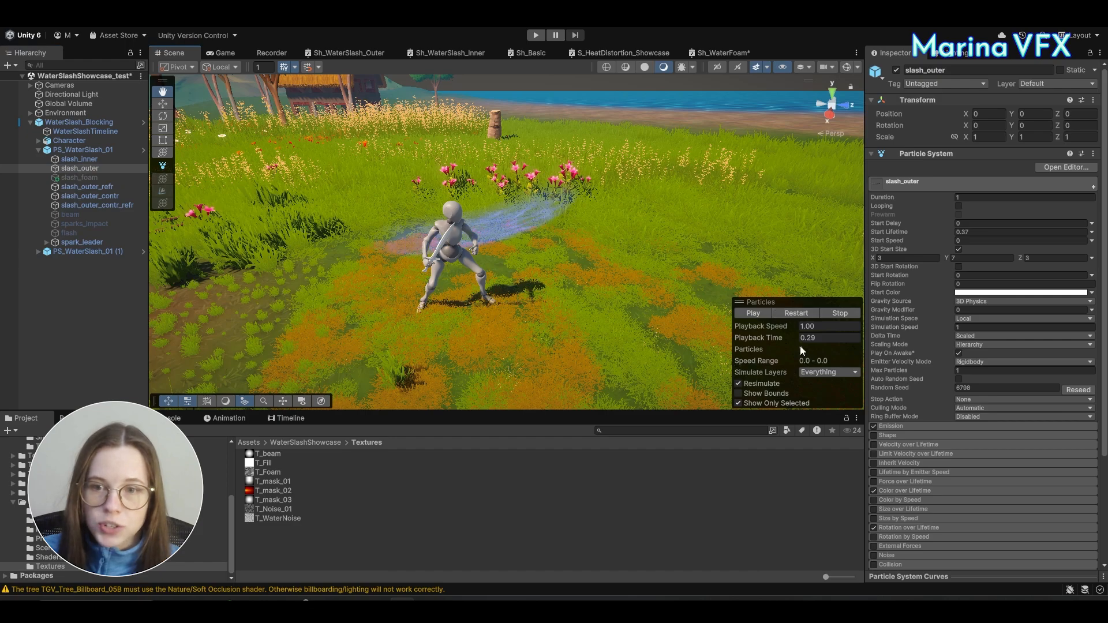
{"action": "left_click_drag", "start_coordinate": [720, 241], "coordinate": [423, 258], "text": "alt"}
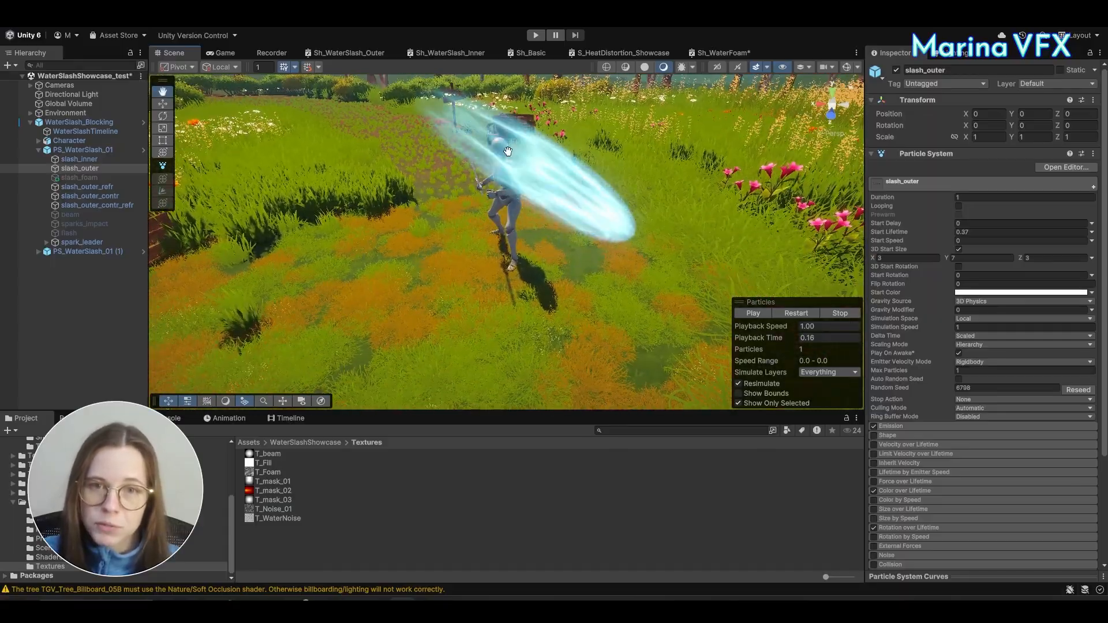
{"action": "left_click_drag", "start_coordinate": [611, 275], "coordinate": [542, 260], "text": "alt"}
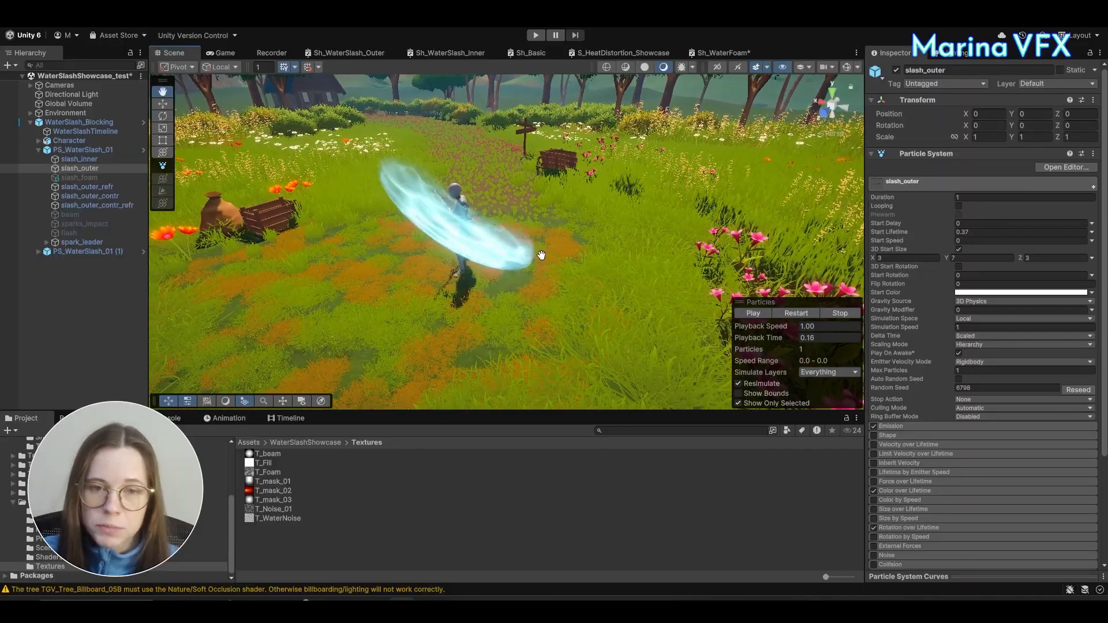
Step: Duplicate slash_outer and play back the copy in the scene
{"action": "left_click", "coordinate": [81, 168]}
{"action": "key", "text": "ctrl+d"}
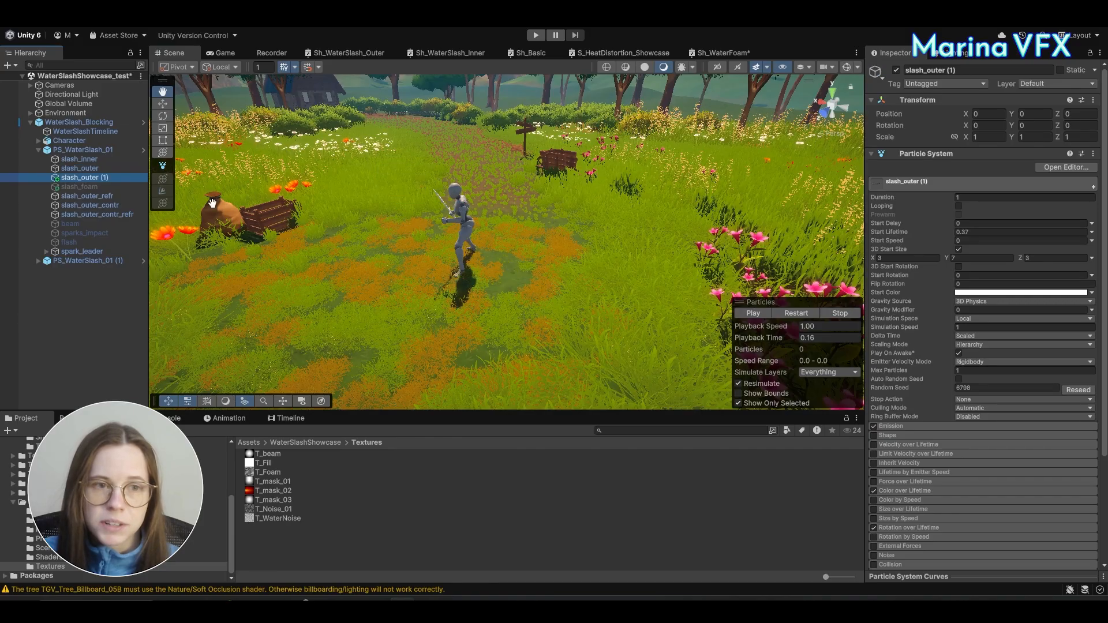
{"action": "left_click", "coordinate": [781, 311]}
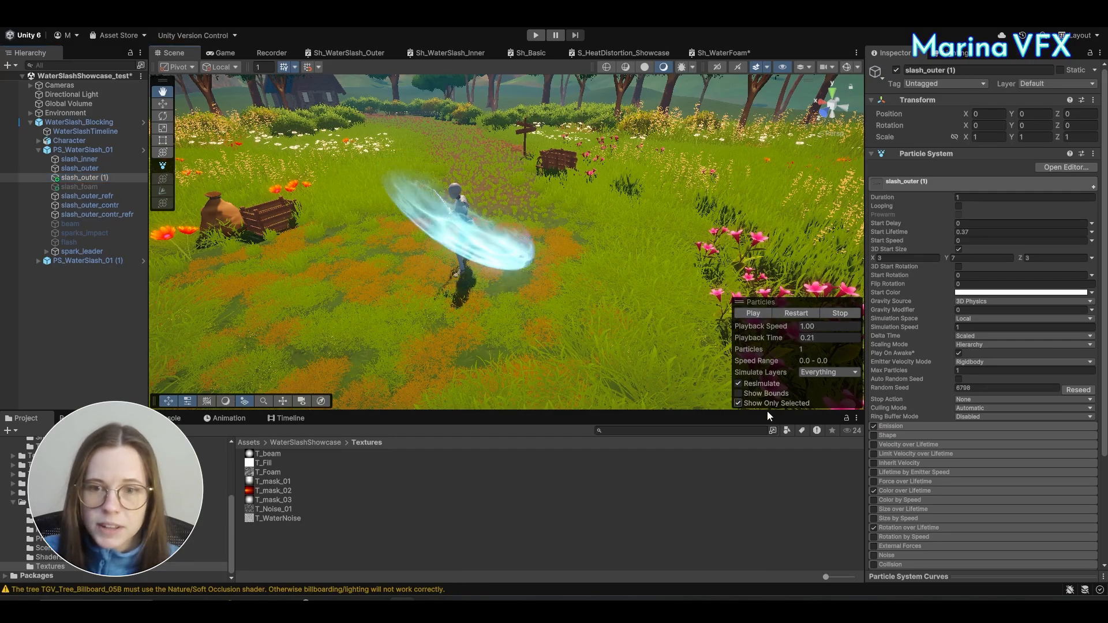
{"action": "left_click_drag", "start_coordinate": [721, 352], "coordinate": [630, 306], "text": "alt"}
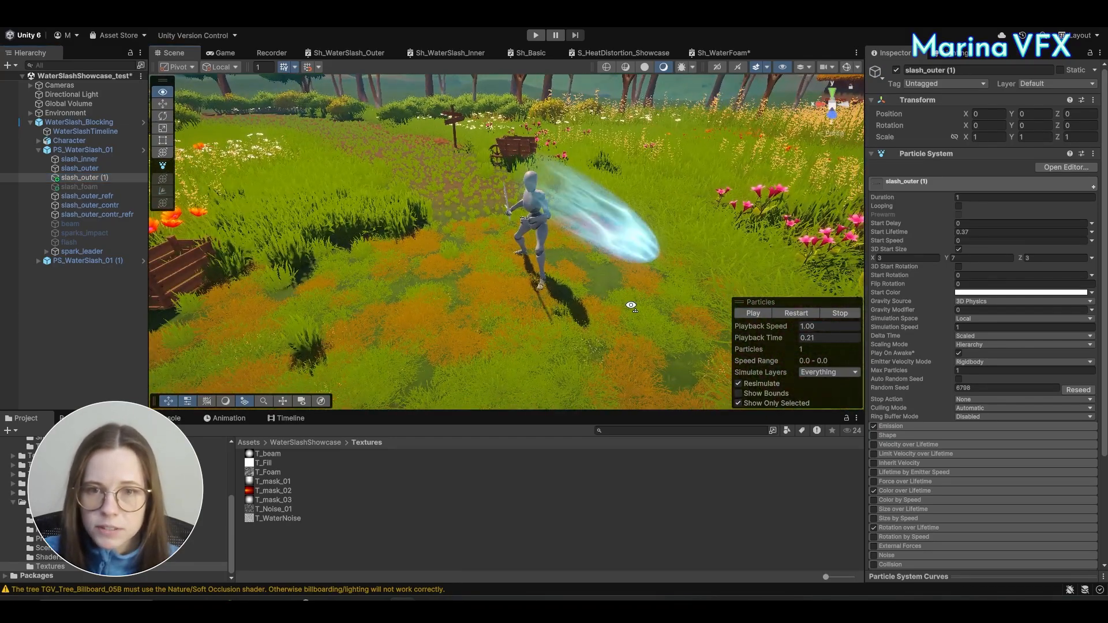
Step: Expand the Renderer module of slash_outer (1) to check its mesh and material
{"action": "scroll", "coordinate": [1019, 386], "scroll_direction": "down", "scroll_amount": 5}
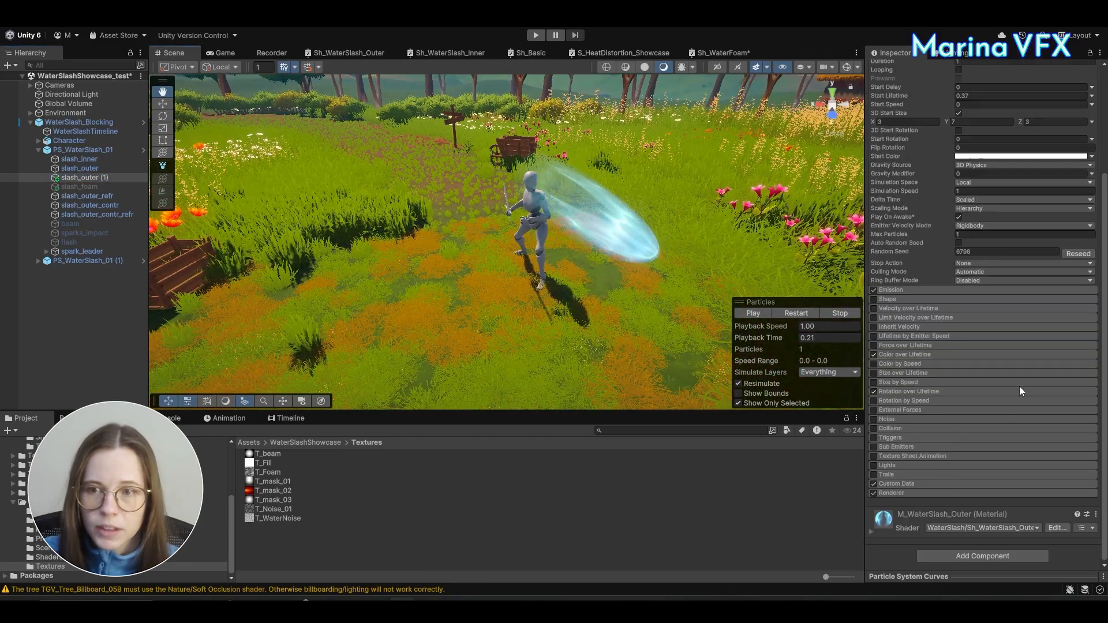
{"action": "left_click", "coordinate": [923, 493]}
{"action": "scroll", "coordinate": [981, 461], "scroll_direction": "down", "scroll_amount": 9}
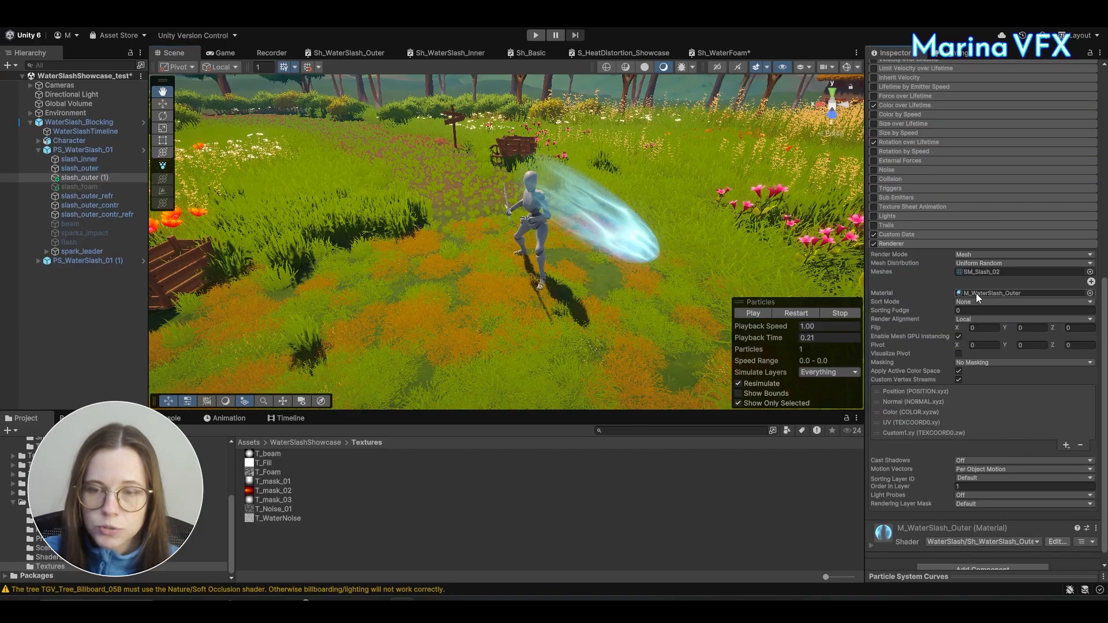
Step: Create an unlit shader graph named Sh_WaterFoam_02 in the WaterSlashShowcase Shaders folder
{"action": "left_click", "coordinate": [52, 557]}
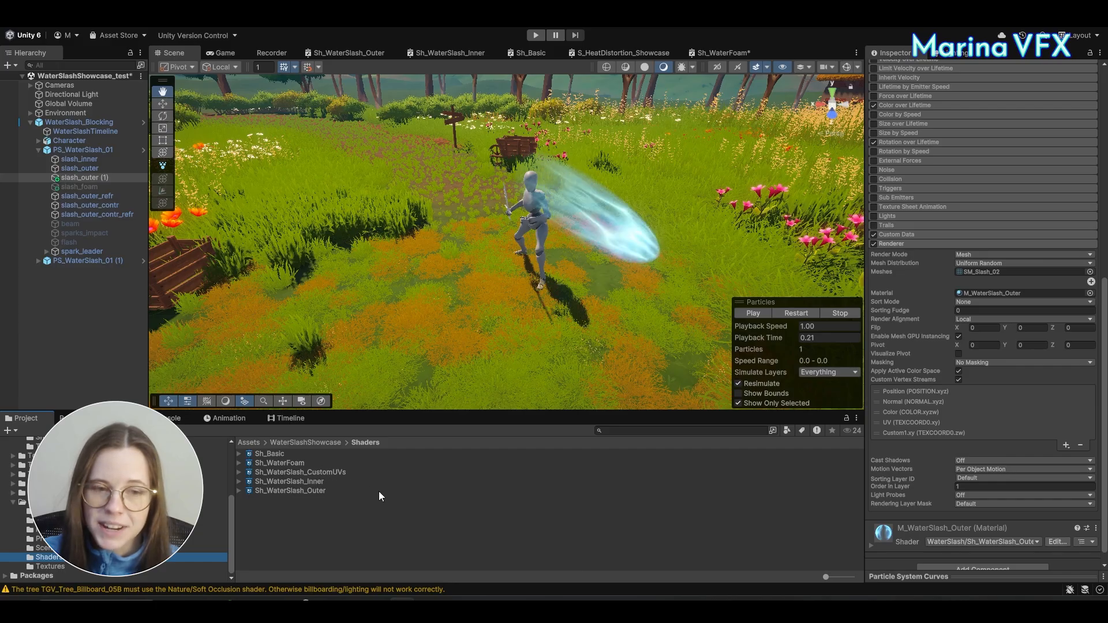
{"action": "right_click", "coordinate": [284, 525]}
{"action": "mouse_move", "coordinate": [437, 202]}
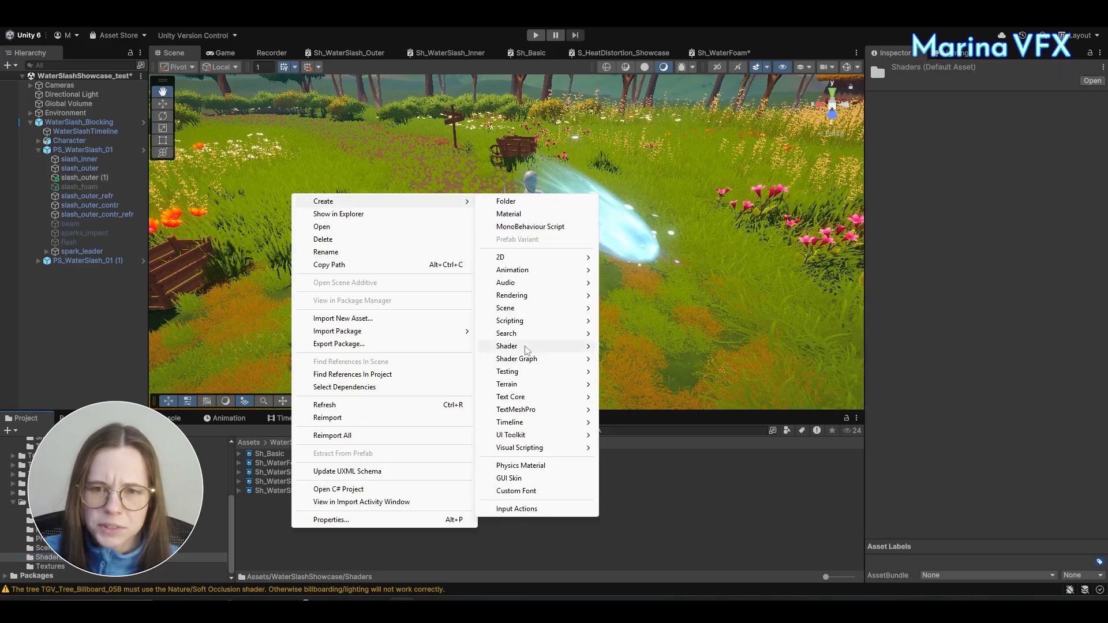
{"action": "mouse_move", "coordinate": [516, 358]}
{"action": "mouse_move", "coordinate": [634, 358]}
{"action": "left_click", "coordinate": [779, 367]}
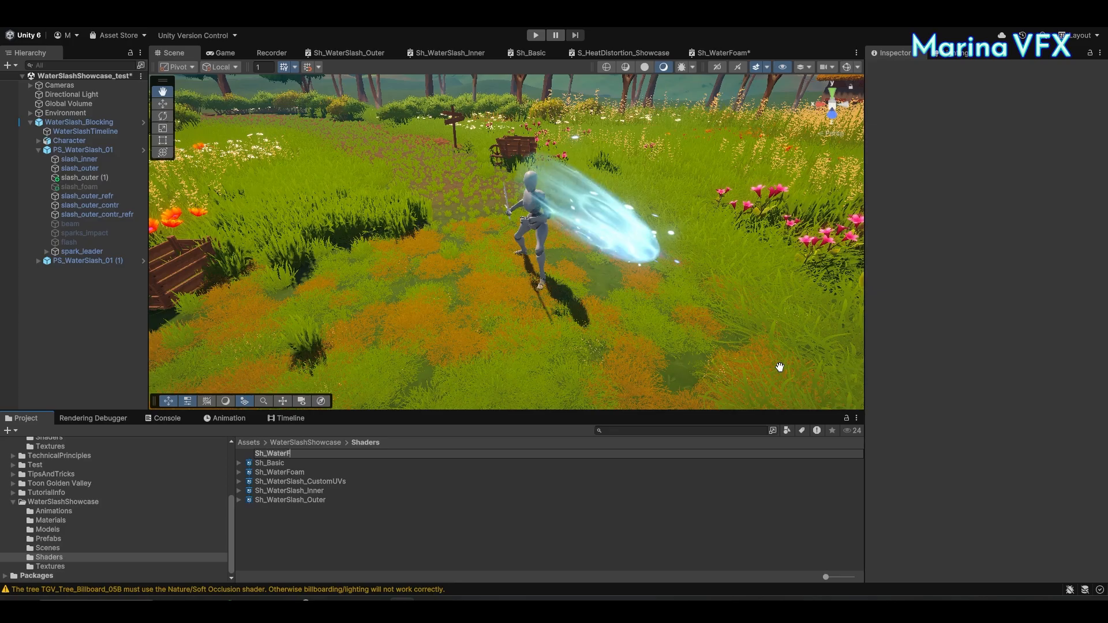
{"action": "key", "text": "Return"}
Step: Set the Sh_WaterFoam_02 graph's blackboard path to WaterSlash, copied from Sh_WaterSlash_Inner, and save the graph
{"action": "double_click", "coordinate": [316, 474]}
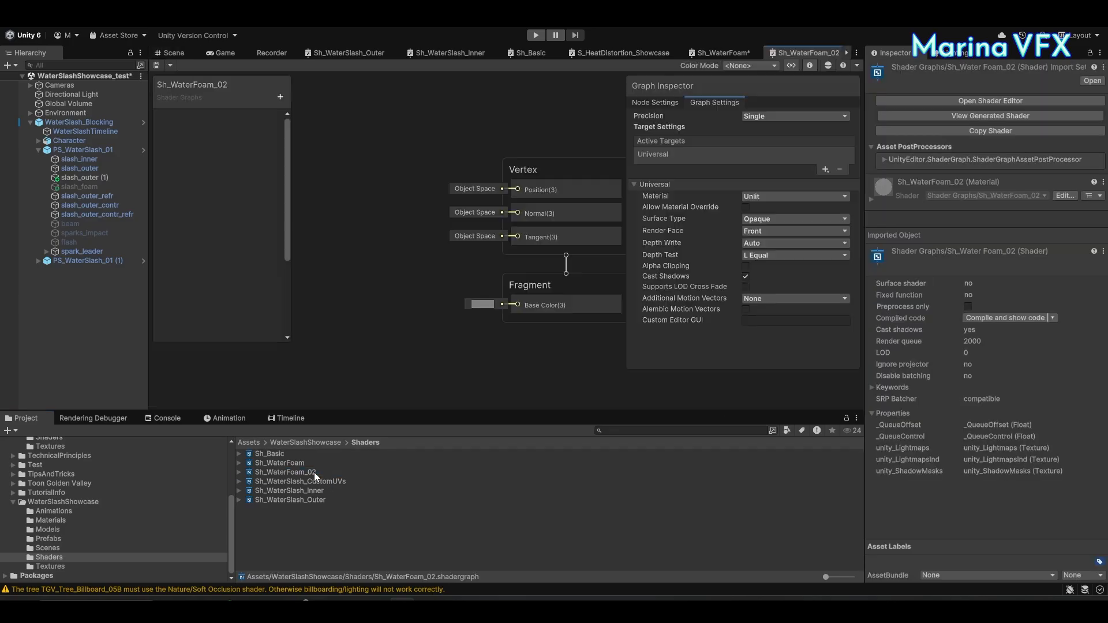
{"action": "left_click", "coordinate": [456, 53]}
{"action": "key", "text": "ctrl+a"}
{"action": "key", "text": "ctrl+c"}
{"action": "left_click", "coordinate": [780, 52]}
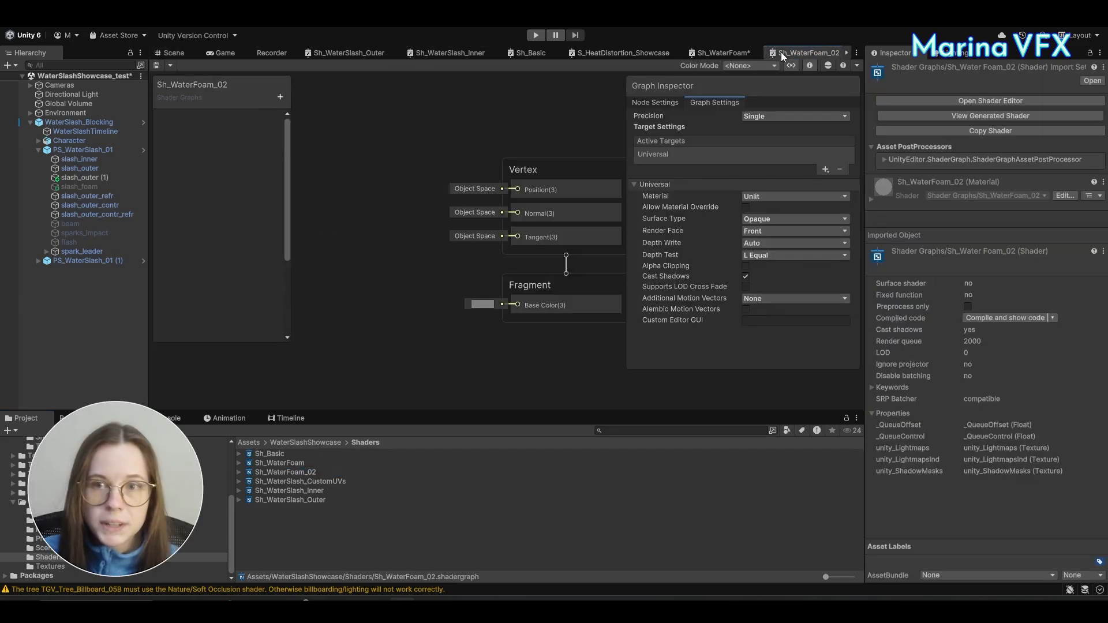
{"action": "double_click", "coordinate": [187, 99]}
{"action": "key", "text": "ctrl+a"}
{"action": "key", "text": "ctrl+v"}
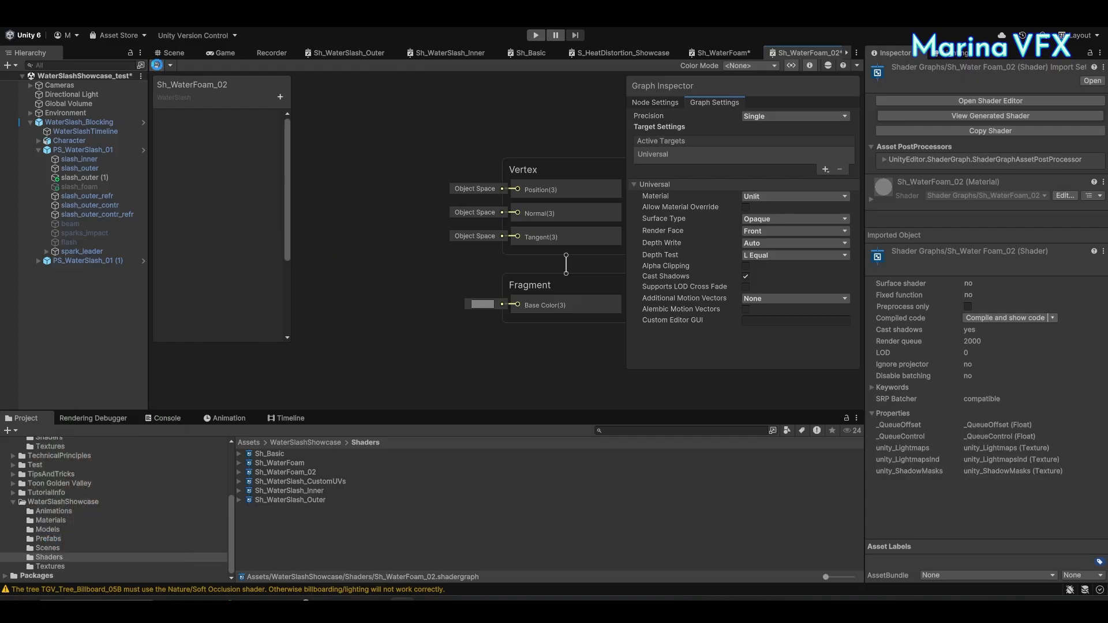
{"action": "left_click", "coordinate": [156, 66]}
Step: Create a material named M_WaterFoam_02 from the Sh_WaterFoam_02 shader and move it into the Materials folder
{"action": "left_click", "coordinate": [164, 53]}
{"action": "right_click", "coordinate": [286, 476]}
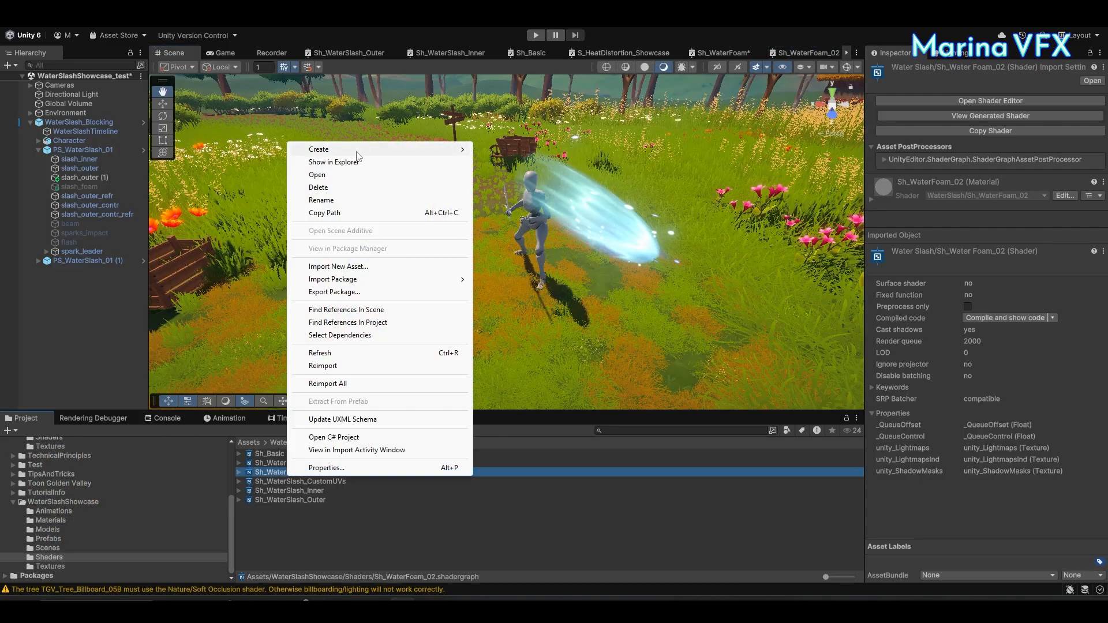
{"action": "mouse_move", "coordinate": [312, 147]}
{"action": "left_click", "coordinate": [539, 163]}
{"action": "type", "text": "M-"}
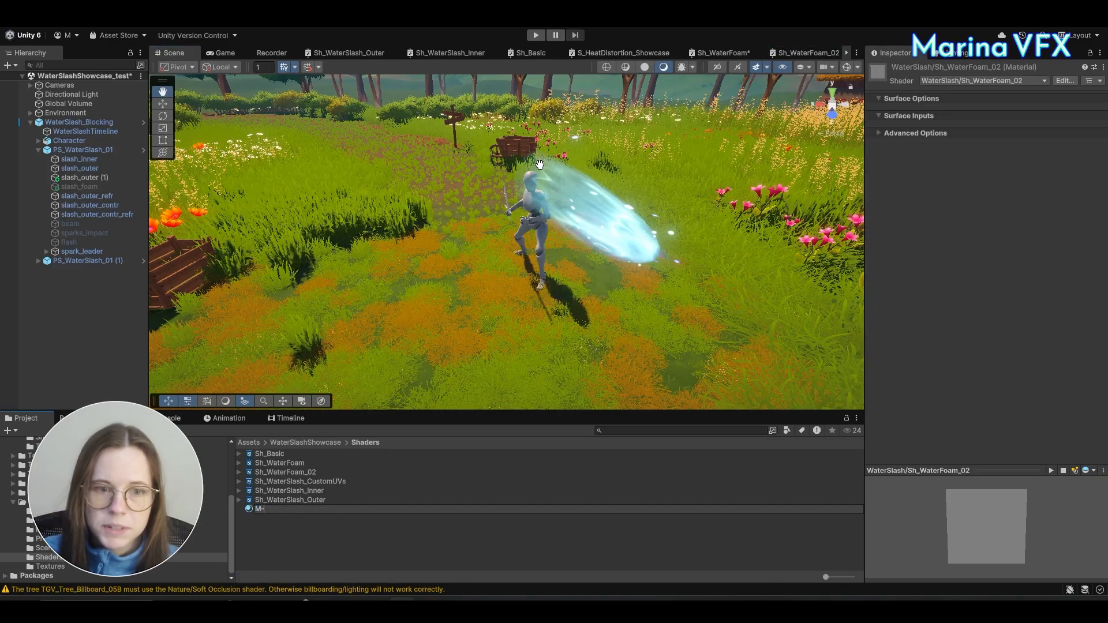
{"action": "type", "text": "WaterFoam_02"}
{"action": "key", "text": "Return"}
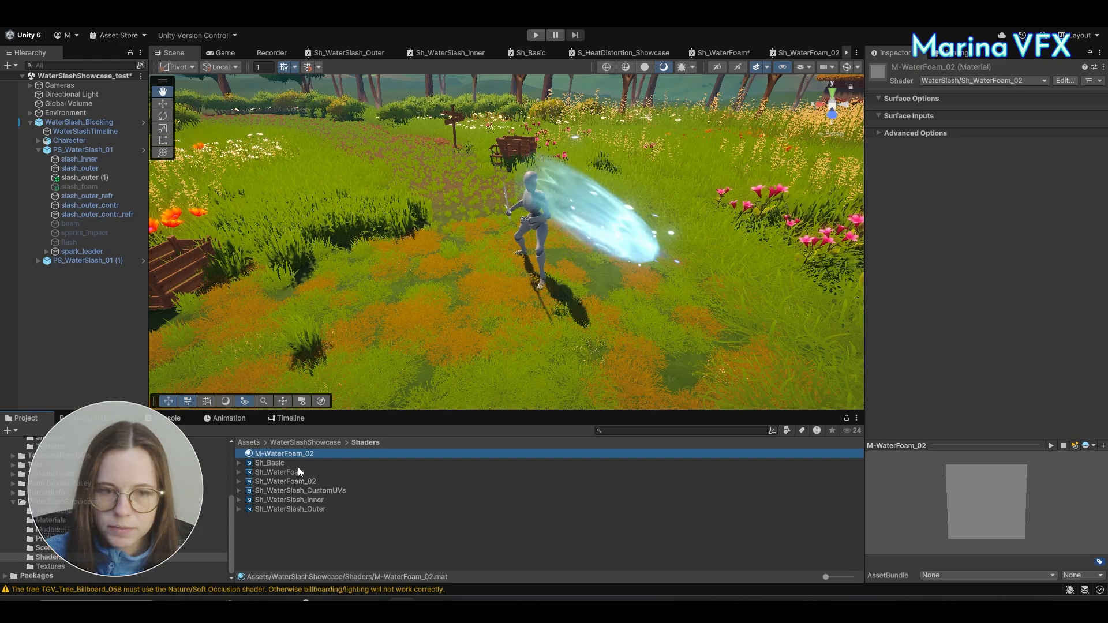
{"action": "left_click_drag", "start_coordinate": [288, 454], "coordinate": [48, 520]}
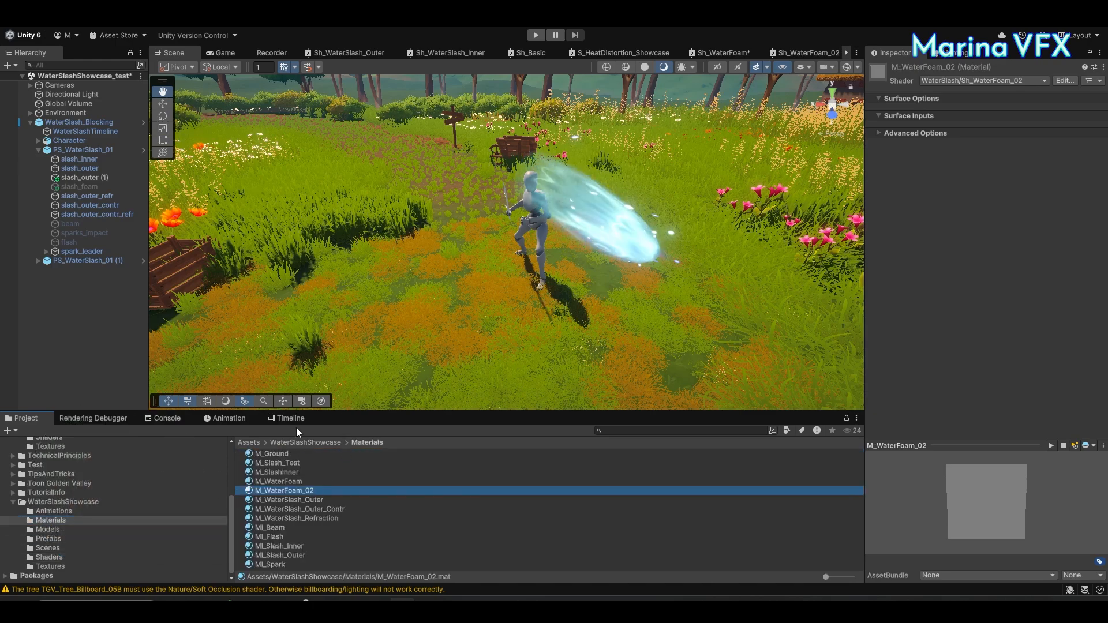
Step: Assign M_WaterFoam_02 as the Renderer material of slash_outer (1)
{"action": "left_click", "coordinate": [95, 179]}
{"action": "scroll", "coordinate": [968, 394], "scroll_direction": "down", "scroll_amount": 2}
{"action": "left_click_drag", "start_coordinate": [284, 491], "coordinate": [1021, 429]}
{"action": "left_click_drag", "start_coordinate": [690, 268], "coordinate": [606, 243], "text": "alt"}
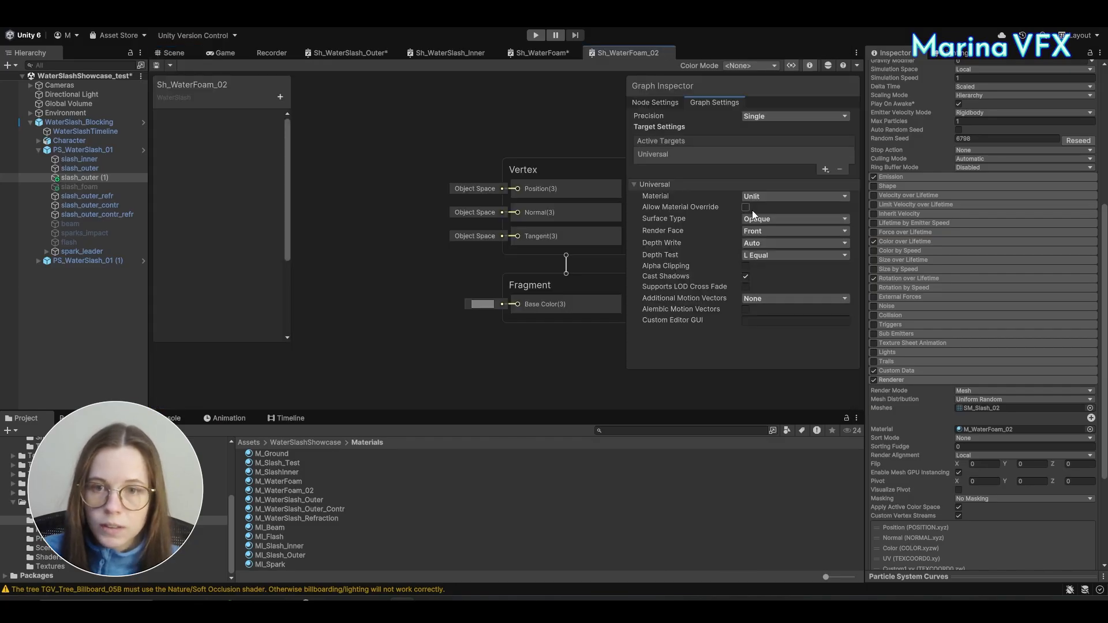
Step: In the Sh_WaterFoam_02 graph settings, allow material override, set the surface type to Transparent and turn off Cast Shadows
{"action": "left_click", "coordinate": [748, 207]}
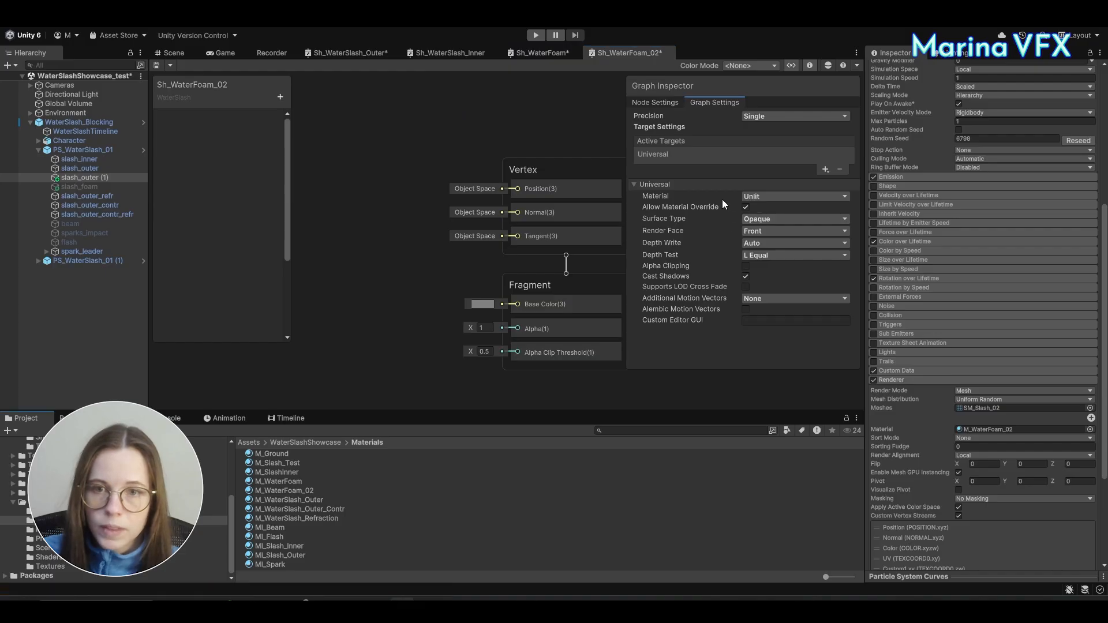
{"action": "left_click", "coordinate": [776, 245]}
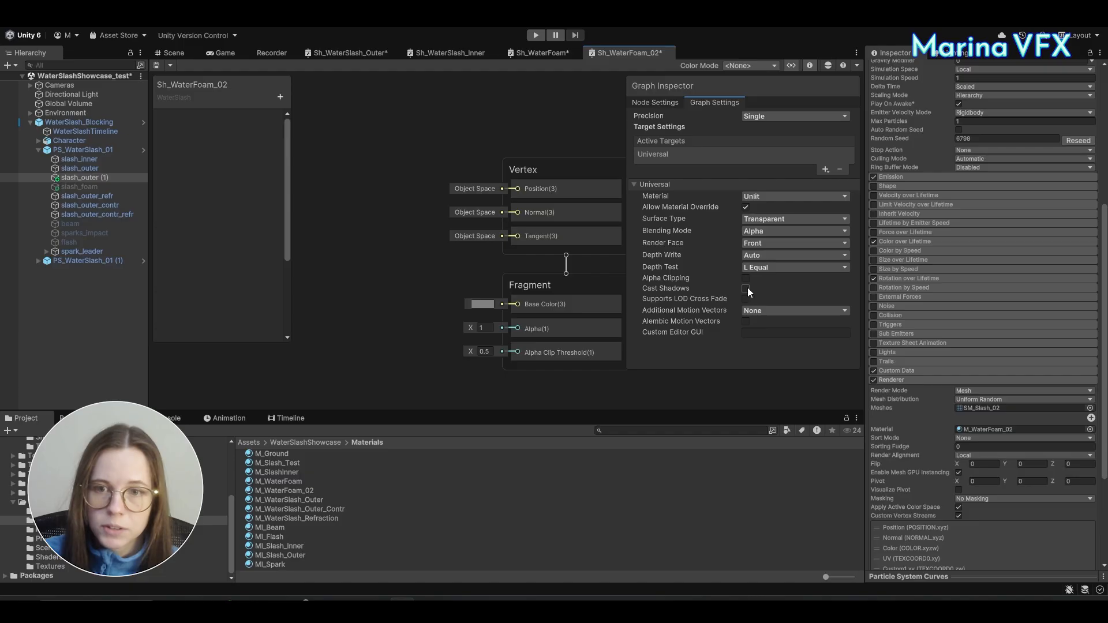
{"action": "scroll", "coordinate": [496, 259], "scroll_direction": "down", "scroll_amount": 2}
Step: Add a Texture 2D property named MainTexture and a Vector 2 property named MainTiling to the shader graph
{"action": "left_click", "coordinate": [280, 96]}
{"action": "left_click", "coordinate": [341, 215]}
{"action": "type", "text": "MainTex"}
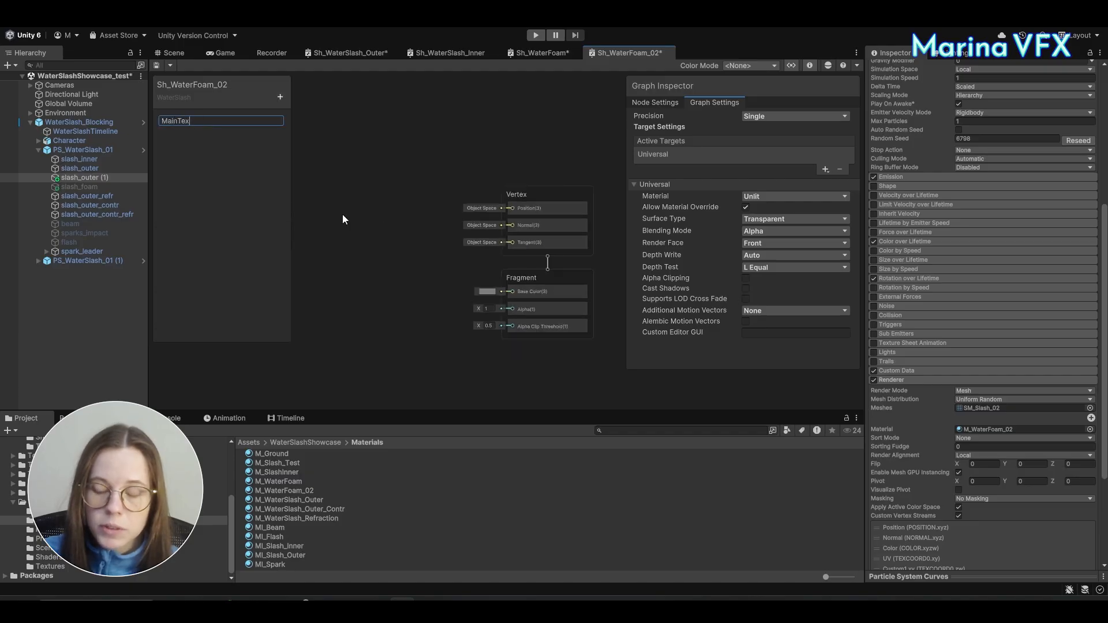
{"action": "type", "text": "ture"}
{"action": "key", "text": "Return"}
{"action": "left_click", "coordinate": [280, 97]}
{"action": "left_click", "coordinate": [318, 127]}
{"action": "type", "text": "MainTiling"}
{"action": "key", "text": "Return"}
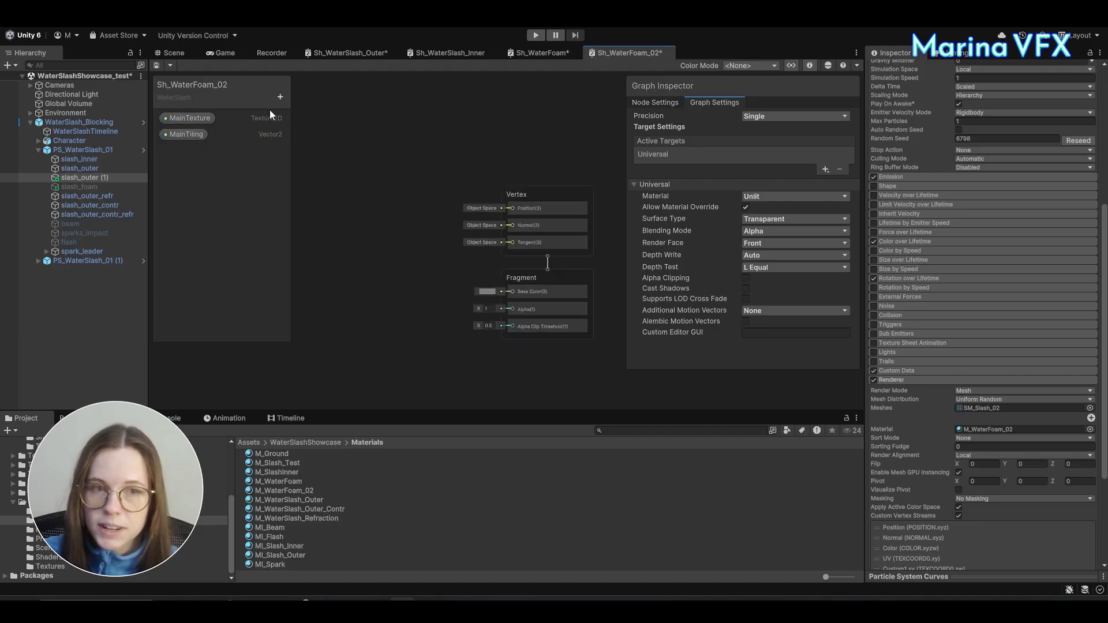
Step: Add a Vector 2 property named MainOffset and rename it to MainSpeed
{"action": "left_click", "coordinate": [280, 97]}
{"action": "left_click", "coordinate": [322, 143]}
{"action": "type", "text": "MainOffset"}
{"action": "key", "text": "Return"}
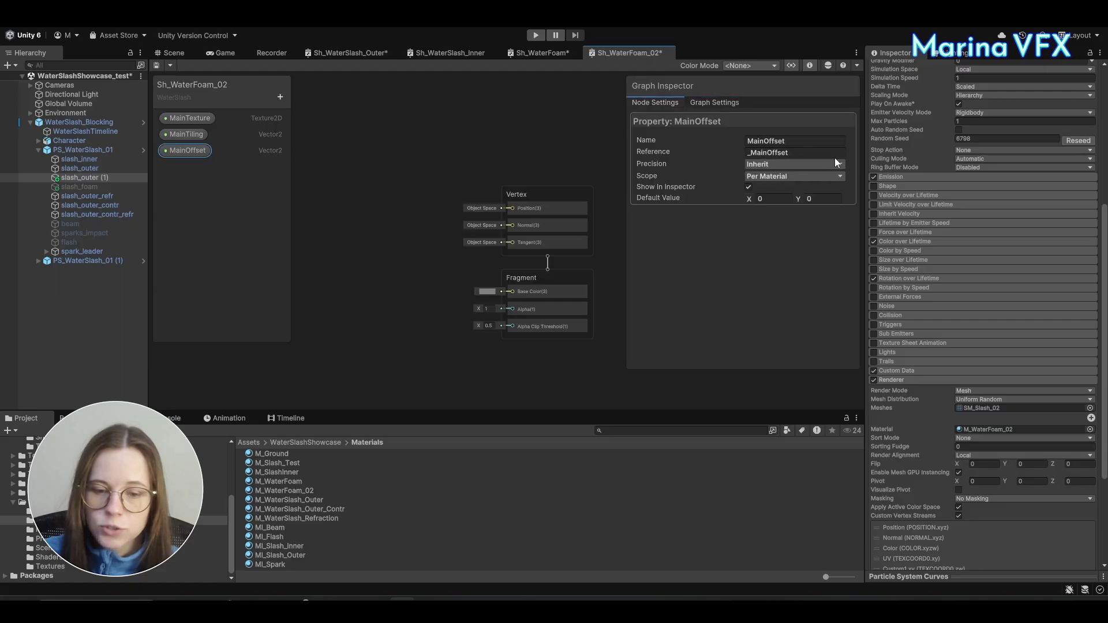
{"action": "type", "text": "MainSpeed"}
{"action": "key", "text": "Return"}
Step: Add two Color properties named Color_1 and Color_2
{"action": "left_click", "coordinate": [279, 96]}
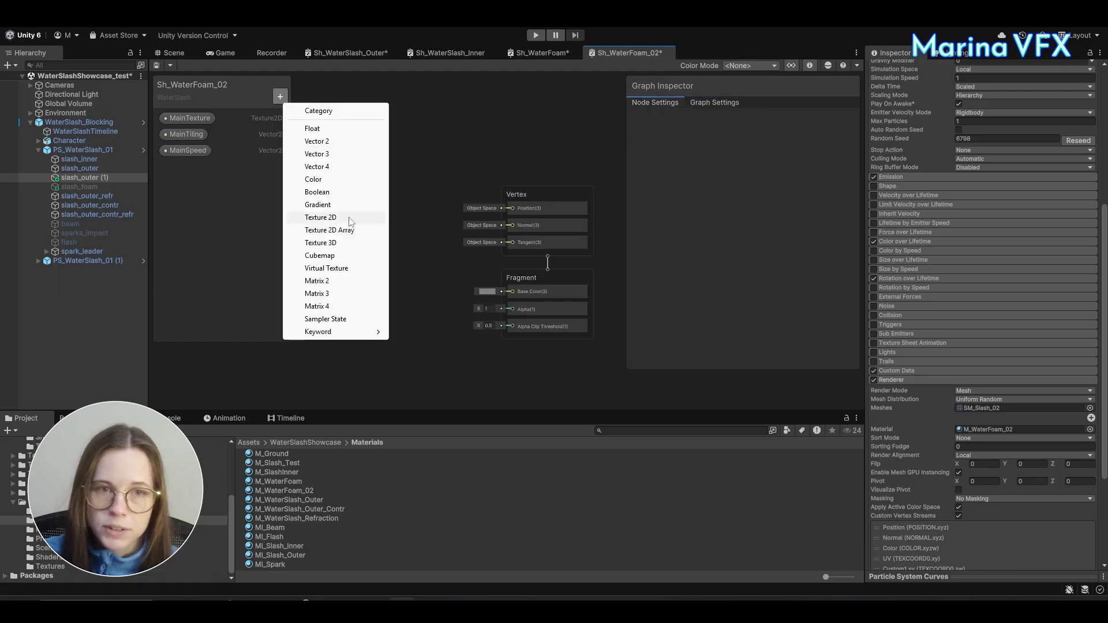
{"action": "left_click", "coordinate": [336, 183]}
{"action": "key", "text": "Return"}
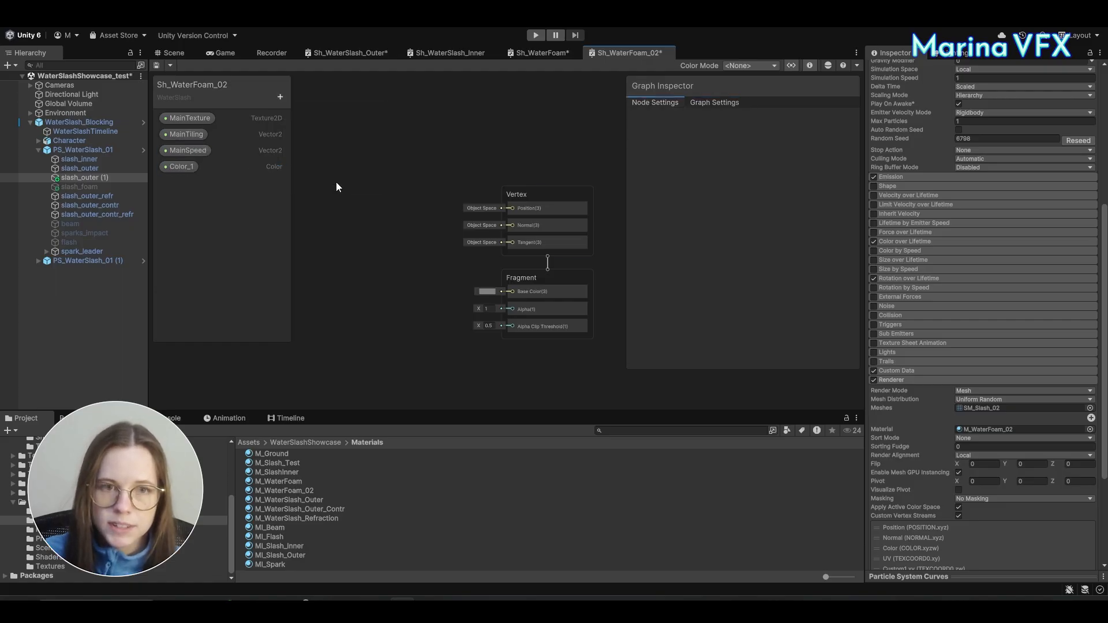
{"action": "left_click", "coordinate": [280, 96]}
{"action": "left_click", "coordinate": [320, 165]}
{"action": "type", "text": "Color_2"}
{"action": "key", "text": "Return"}
Step: Add two Float properties named ColorPower and MainPower
{"action": "left_click", "coordinate": [280, 96]}
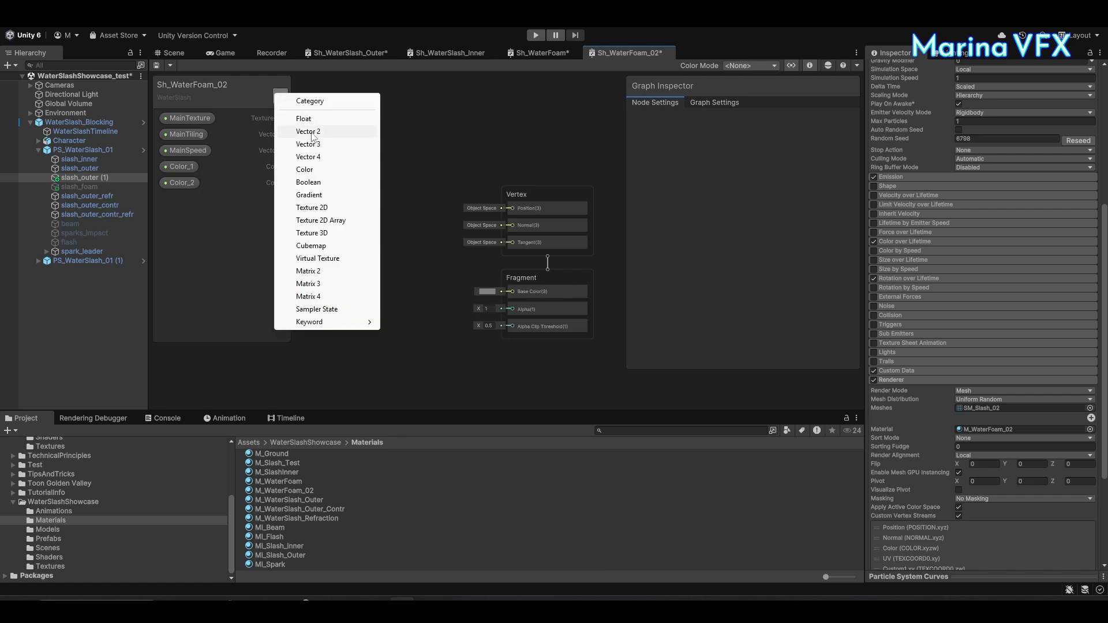
{"action": "left_click", "coordinate": [311, 120]}
{"action": "type", "text": "ColorPower"}
{"action": "key", "text": "Return"}
{"action": "left_click", "coordinate": [280, 97]}
{"action": "left_click", "coordinate": [311, 120]}
{"action": "type", "text": "MainPower"}
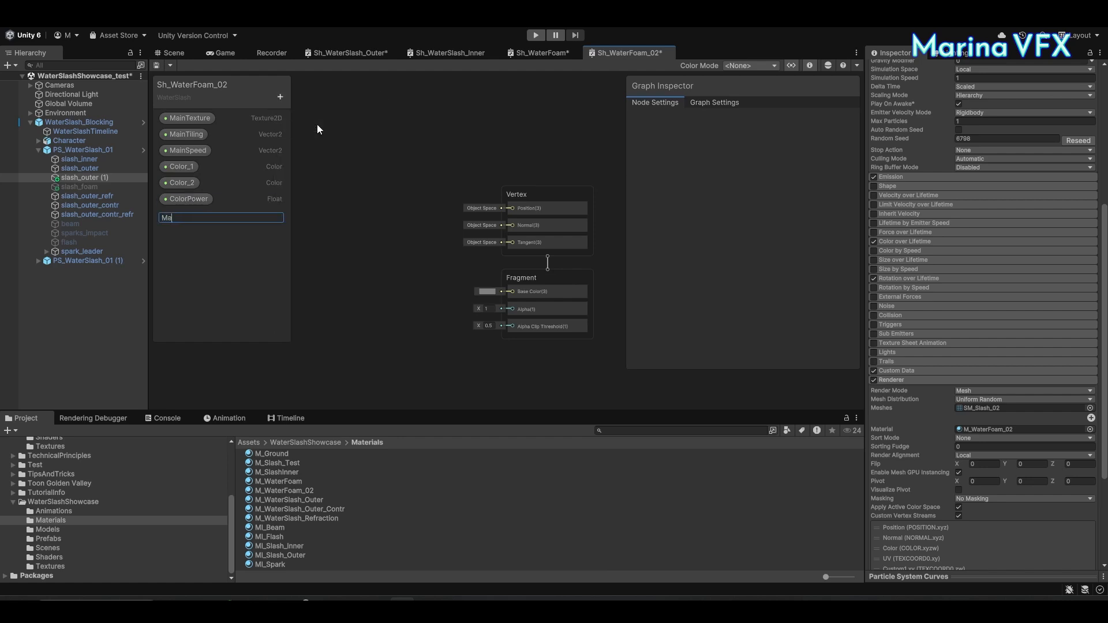
{"action": "key", "text": "Return"}
Step: Set the MainTiling default to X 1, Y 1 and the Color_1 and Color_2 defaults to white
{"action": "left_click", "coordinate": [197, 135]}
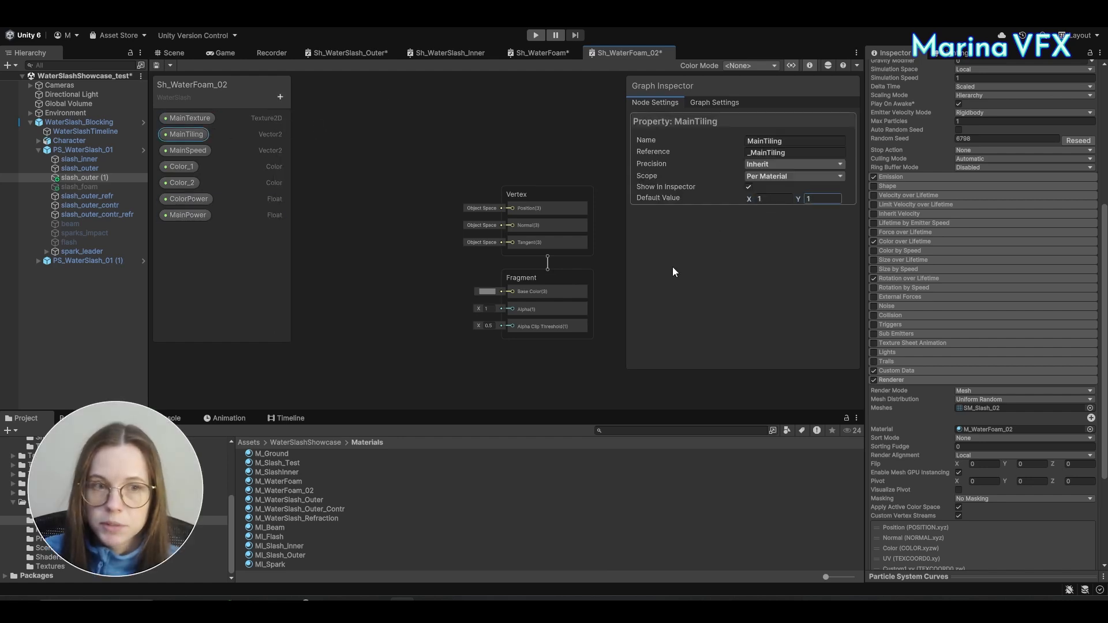
{"action": "left_click", "coordinate": [182, 166]}
{"action": "left_click", "coordinate": [795, 198]}
{"action": "left_click", "coordinate": [767, 162]}
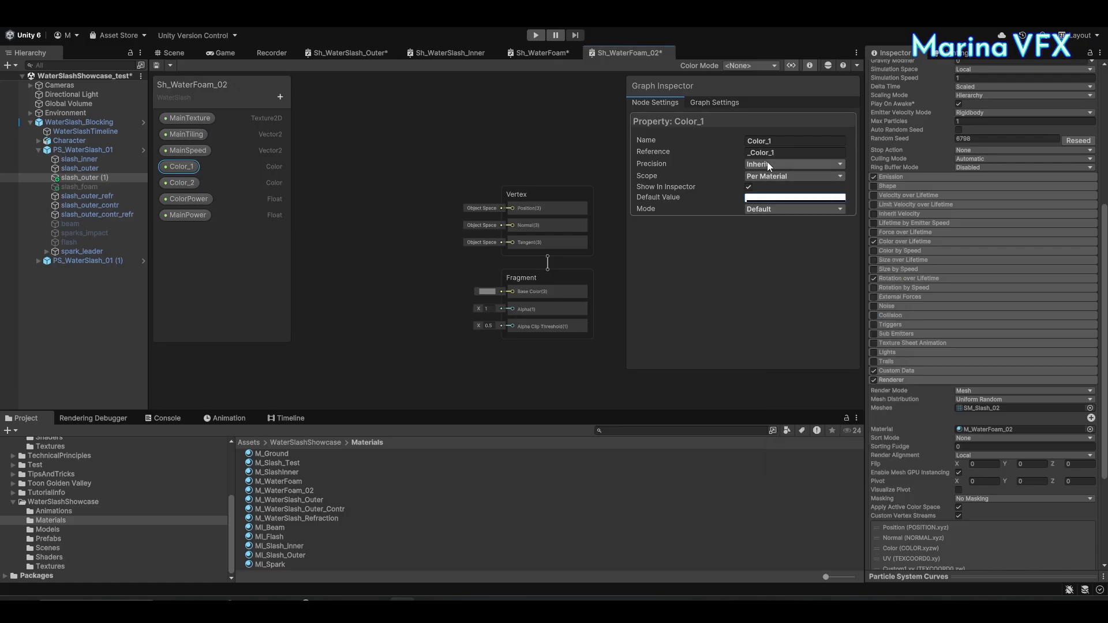
{"action": "left_click", "coordinate": [757, 197]}
{"action": "left_click", "coordinate": [878, 185]}
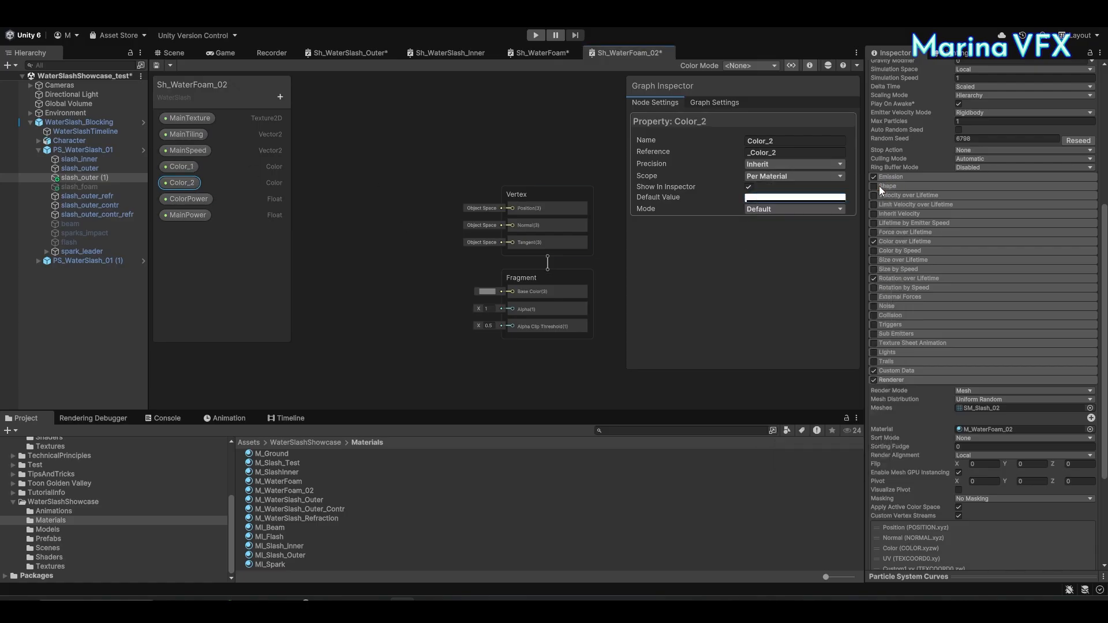
{"action": "left_click", "coordinate": [200, 199]}
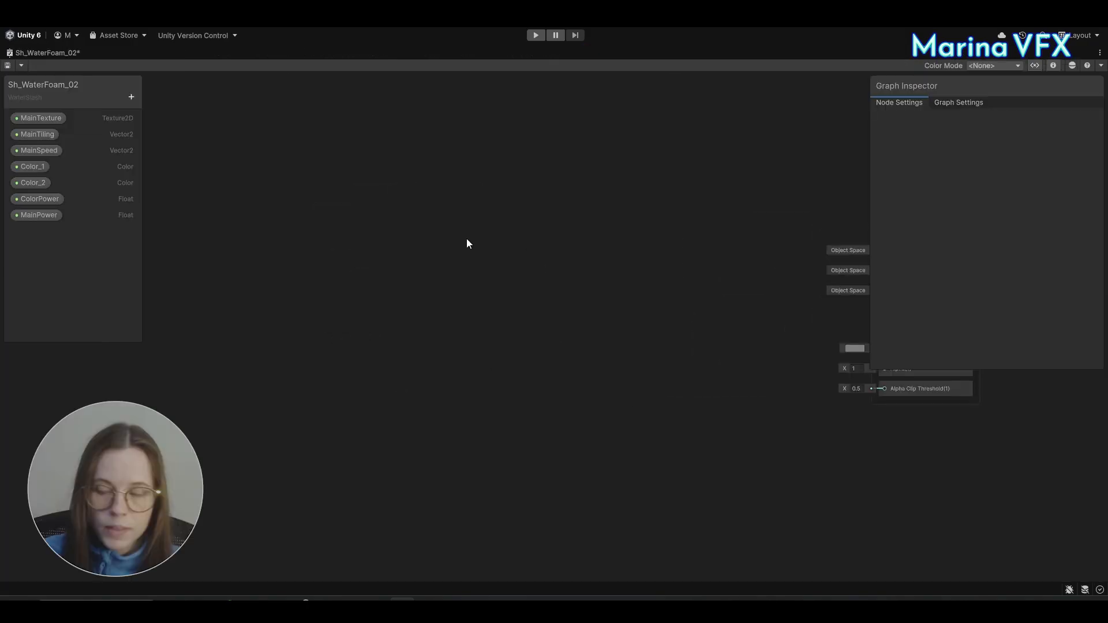
Step: Add a Sample Texture 2D node and feed the MainTexture property into its Texture input
{"action": "key", "text": "space"}
{"action": "type", "text": "sample"}
{"action": "left_click", "coordinate": [563, 241]}
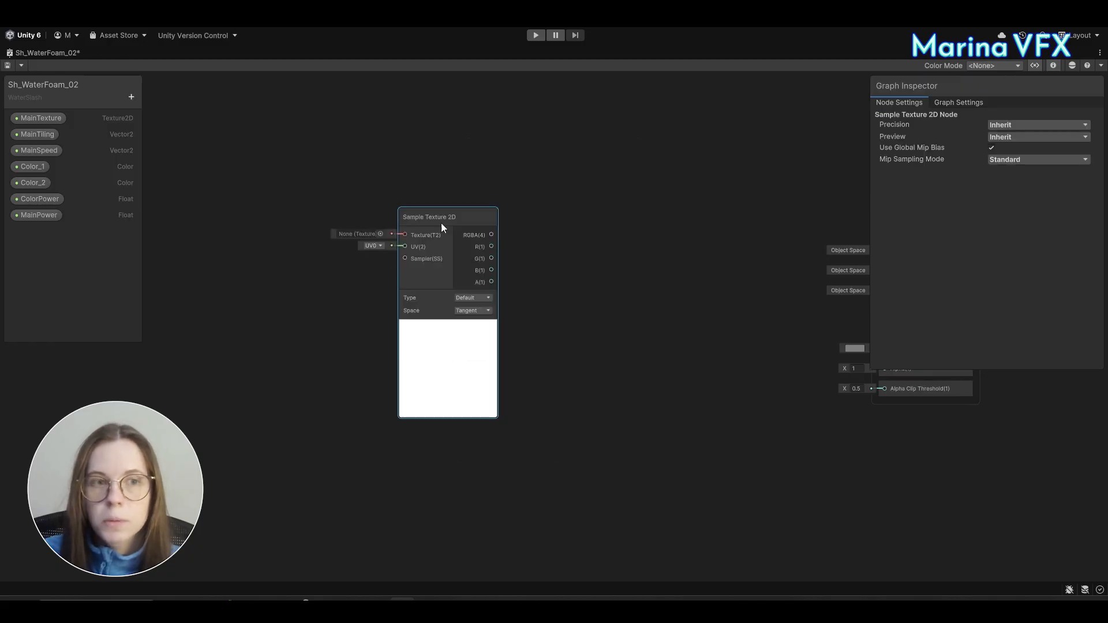
{"action": "left_click_drag", "start_coordinate": [41, 118], "coordinate": [327, 222]}
Step: Add UV, Split and Vector 2 nodes, passing the UV's R and G channels into the vector's X and Y
{"action": "scroll", "coordinate": [408, 235], "scroll_direction": "up", "scroll_amount": 2}
{"action": "key", "text": "space"}
{"action": "type", "text": "uv"}
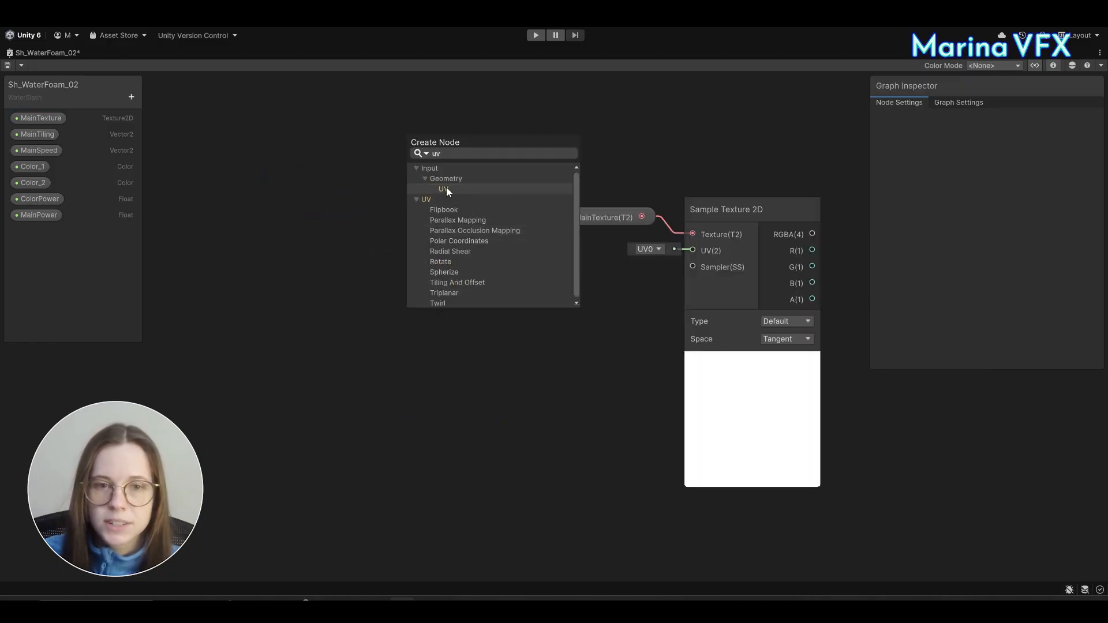
{"action": "left_click", "coordinate": [445, 188]}
{"action": "left_click_drag", "start_coordinate": [442, 266], "coordinate": [230, 192]}
{"action": "key", "text": "space"}
{"action": "type", "text": "spli"}
{"action": "key", "text": "Return"}
{"action": "left_click_drag", "start_coordinate": [236, 203], "coordinate": [383, 255]}
{"action": "key", "text": "space"}
{"action": "type", "text": "vector 2"}
{"action": "key", "text": "Return"}
Step: Insert a Tiling And Offset node between the Vector 2 and the Sample Texture 2D UV input, with MainTiling driving its Tiling
{"action": "left_click_drag", "start_coordinate": [419, 221], "coordinate": [489, 339]}
{"action": "key", "text": "space"}
{"action": "type", "text": "tiling"}
{"action": "double_click", "coordinate": [514, 249]}
{"action": "left_click_drag", "start_coordinate": [609, 339], "coordinate": [692, 250]}
{"action": "middle_click_drag", "start_coordinate": [520, 272], "coordinate": [635, 218]}
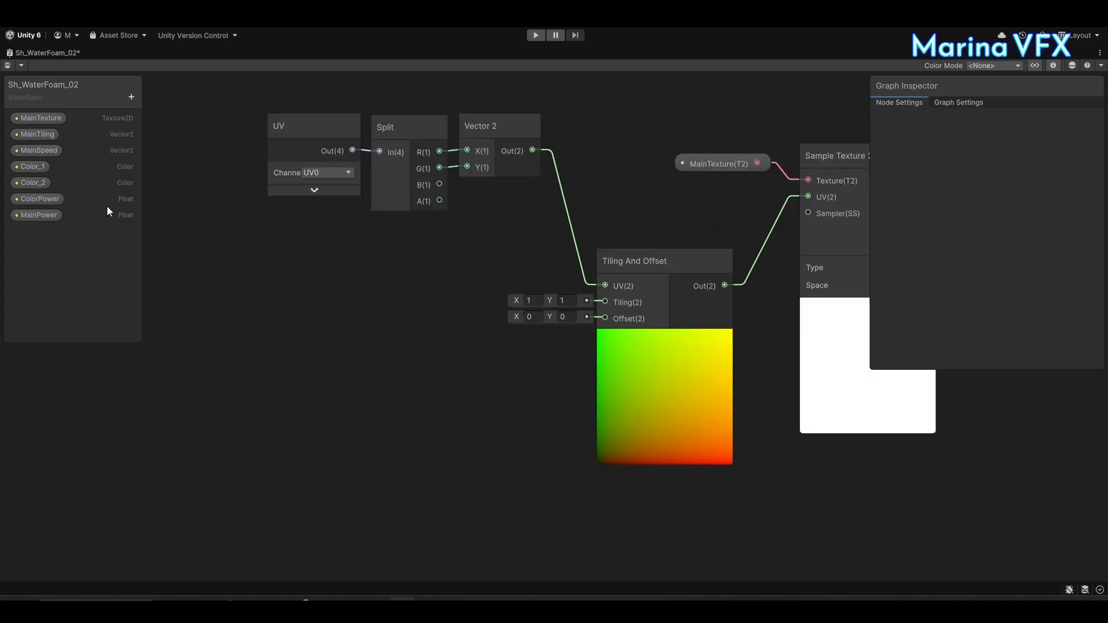
{"action": "left_click_drag", "start_coordinate": [37, 134], "coordinate": [366, 255]}
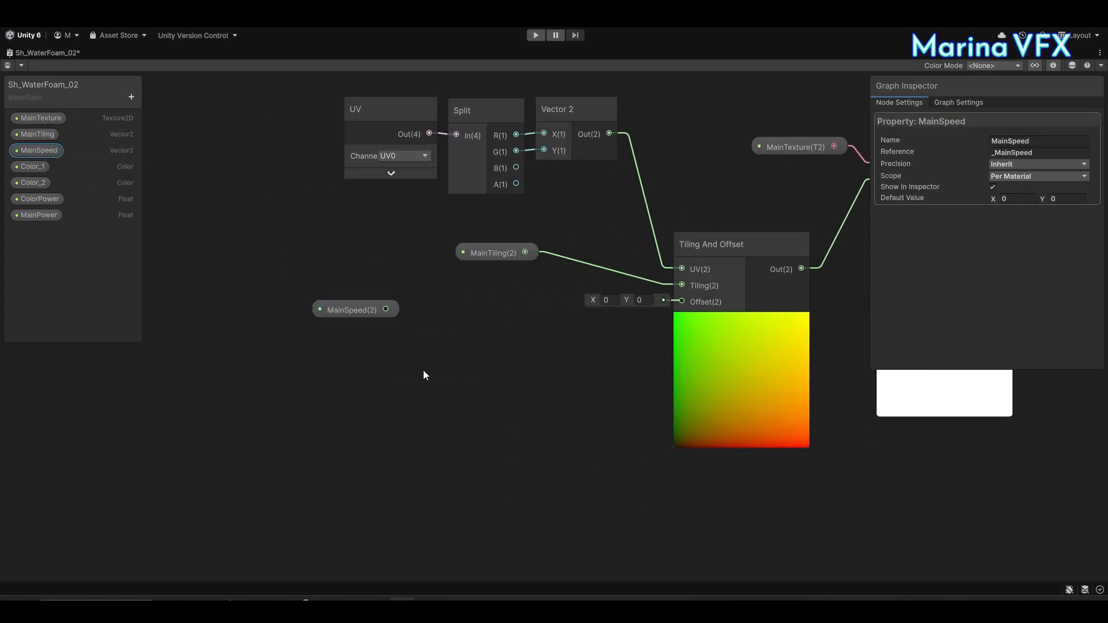
Step: Multiply MainSpeed by Time and connect the result to the Offset input of Tiling And Offset
{"action": "key", "text": "space"}
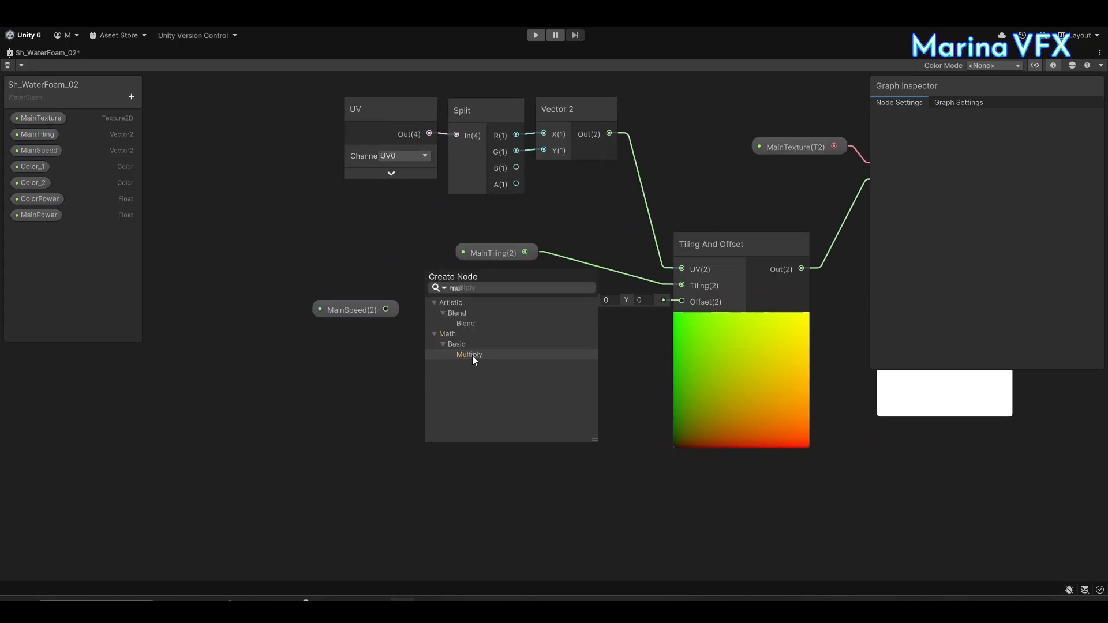
{"action": "double_click", "coordinate": [472, 356]}
{"action": "key", "text": "space"}
{"action": "type", "text": "time"}
{"action": "double_click", "coordinate": [360, 365]}
{"action": "left_click_drag", "start_coordinate": [406, 463], "coordinate": [475, 393]}
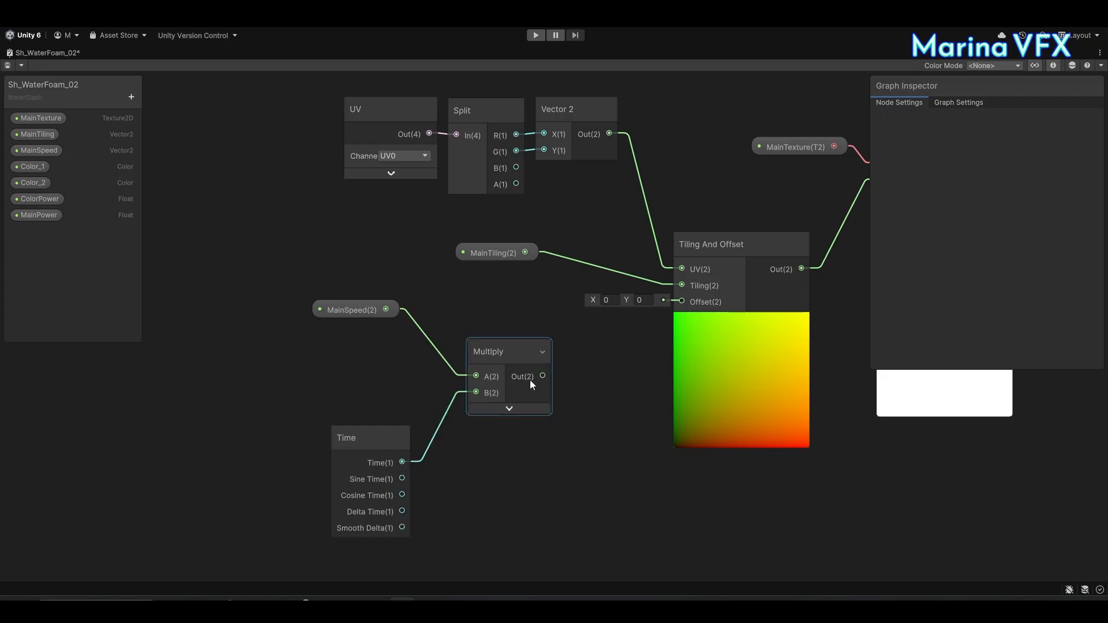
{"action": "left_click_drag", "start_coordinate": [542, 375], "coordinate": [682, 301]}
Step: Rearrange the Time, MainSpeed, Multiply and MainTiling nodes closer to the Tiling And Offset node
{"action": "left_click_drag", "start_coordinate": [388, 434], "coordinate": [390, 383]}
{"action": "left_click_drag", "start_coordinate": [354, 306], "coordinate": [373, 342]}
{"action": "left_click_drag", "start_coordinate": [326, 499], "coordinate": [606, 356]}
{"action": "left_click_drag", "start_coordinate": [493, 252], "coordinate": [548, 266]}
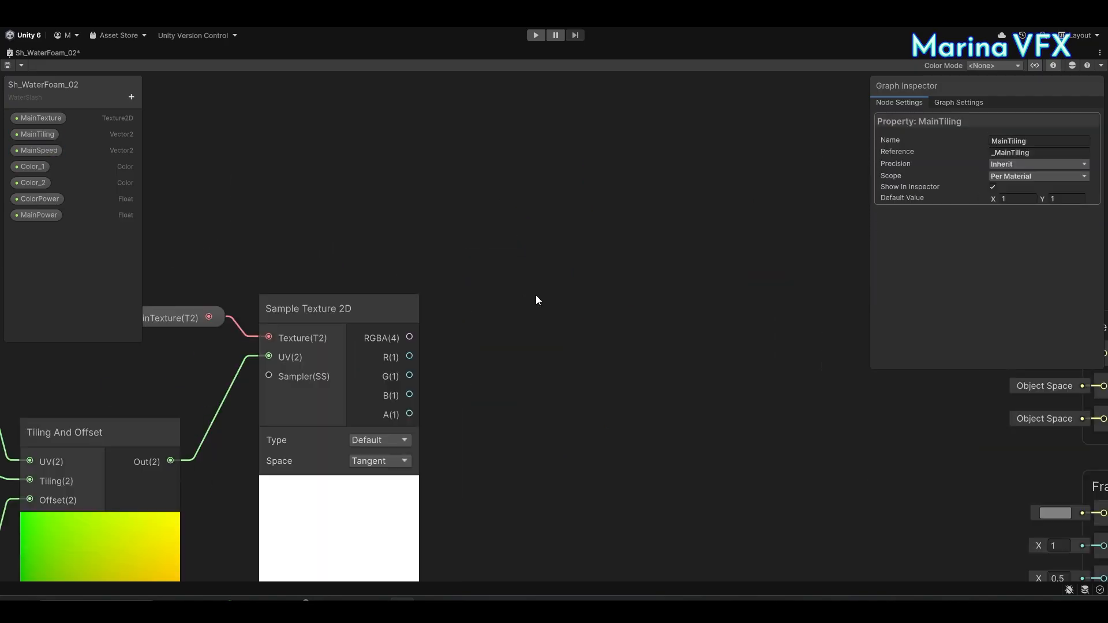
Step: Add a Power node to the right of Sample Texture 2D and feed the texture's R channel into its A input
{"action": "left_click", "coordinate": [538, 307]}
{"action": "key", "text": "space"}
{"action": "type", "text": "power"}
{"action": "double_click", "coordinate": [581, 262]}
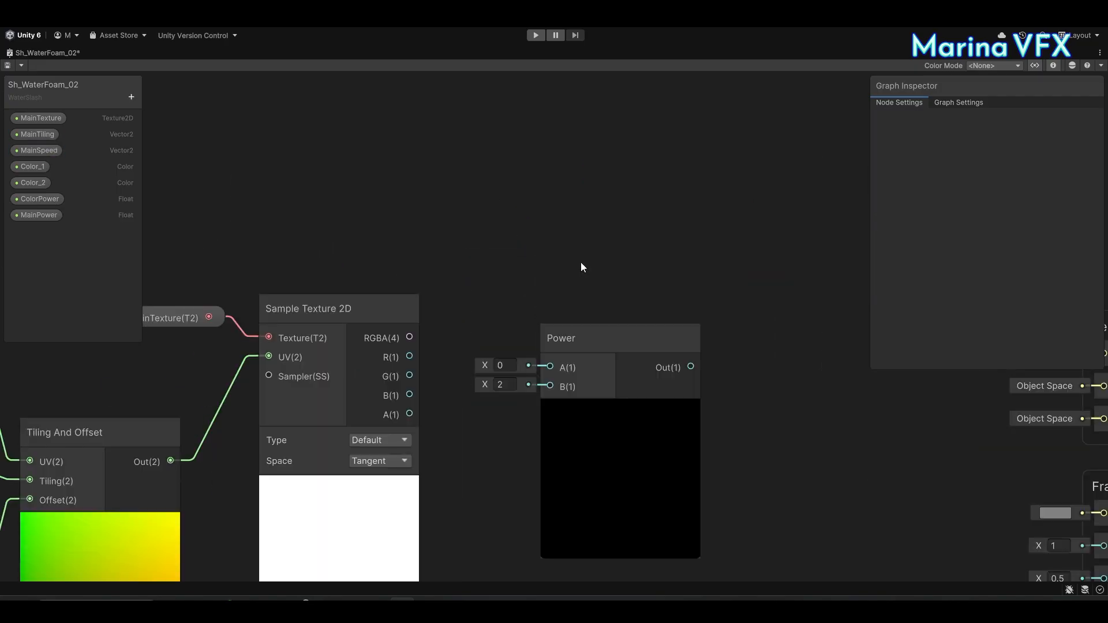
{"action": "left_click_drag", "start_coordinate": [410, 356], "coordinate": [549, 385]}
{"action": "left_click_drag", "start_coordinate": [586, 338], "coordinate": [711, 321]}
{"action": "left_click", "coordinate": [647, 366]}
{"action": "key", "text": "Delete"}
{"action": "left_click_drag", "start_coordinate": [411, 358], "coordinate": [675, 348]}
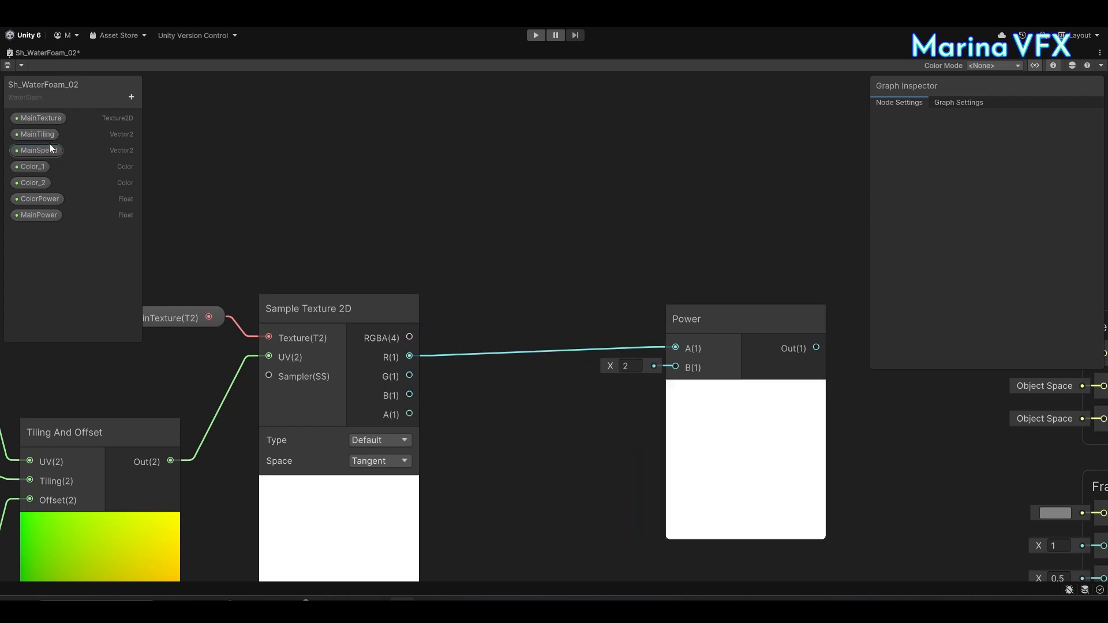
Step: Connect the ColorPower property to the Power node's B input and collapse the node's preview
{"action": "left_click_drag", "start_coordinate": [40, 200], "coordinate": [518, 395]}
{"action": "left_click_drag", "start_coordinate": [604, 406], "coordinate": [675, 367]}
{"action": "left_click", "coordinate": [745, 391]}
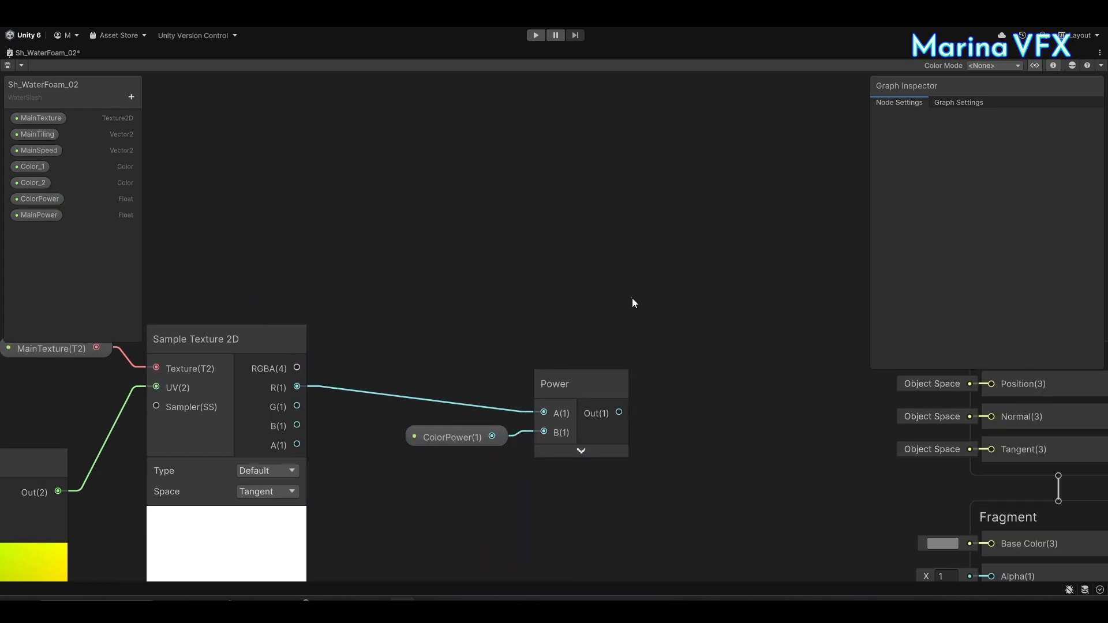
Step: Add a Lerp node with the Power output as its T input and Color_2 as its A input
{"action": "key", "text": "space"}
{"action": "type", "text": "lerp"}
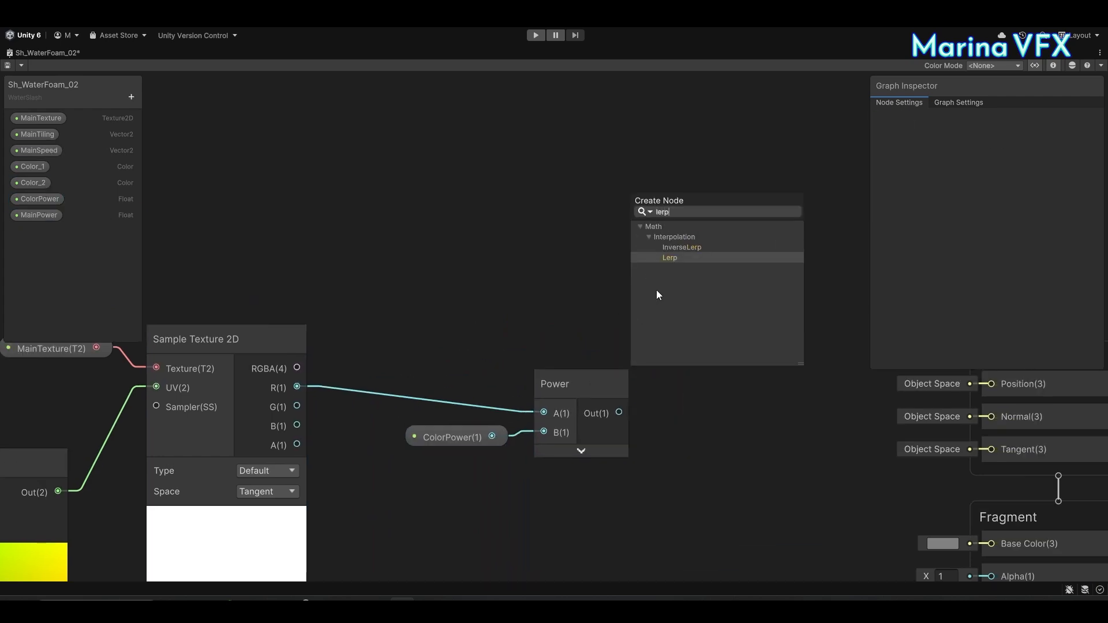
{"action": "key", "text": "Return"}
{"action": "left_click_drag", "start_coordinate": [628, 413], "coordinate": [631, 346]}
{"action": "left_click_drag", "start_coordinate": [33, 182], "coordinate": [651, 310]}
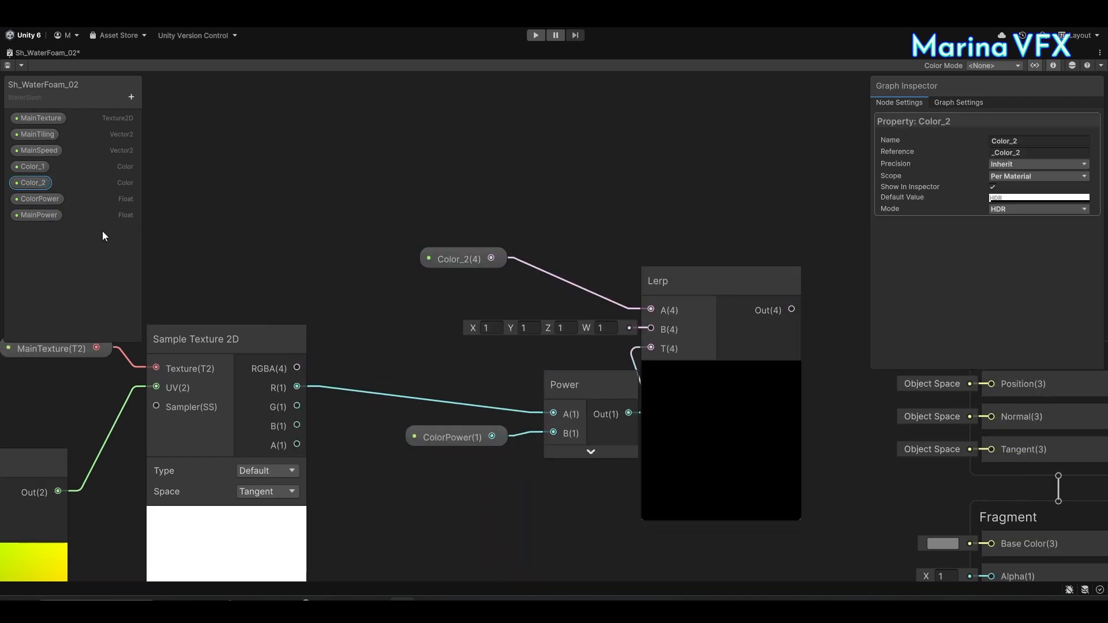
Step: Split Color_2, recombine its R, G and B channels in a Vector 3, and route that into the Lerp's A input
{"action": "left_click_drag", "start_coordinate": [456, 258], "coordinate": [366, 143]}
{"action": "key", "text": "space"}
{"action": "type", "text": "split"}
{"action": "double_click", "coordinate": [412, 117]}
{"action": "key", "text": "space"}
{"action": "type", "text": "vec"}
{"action": "double_click", "coordinate": [537, 128]}
{"action": "left_click_drag", "start_coordinate": [418, 169], "coordinate": [506, 224]}
{"action": "left_click_drag", "start_coordinate": [419, 188], "coordinate": [506, 244]}
{"action": "left_click_drag", "start_coordinate": [418, 207], "coordinate": [506, 263]}
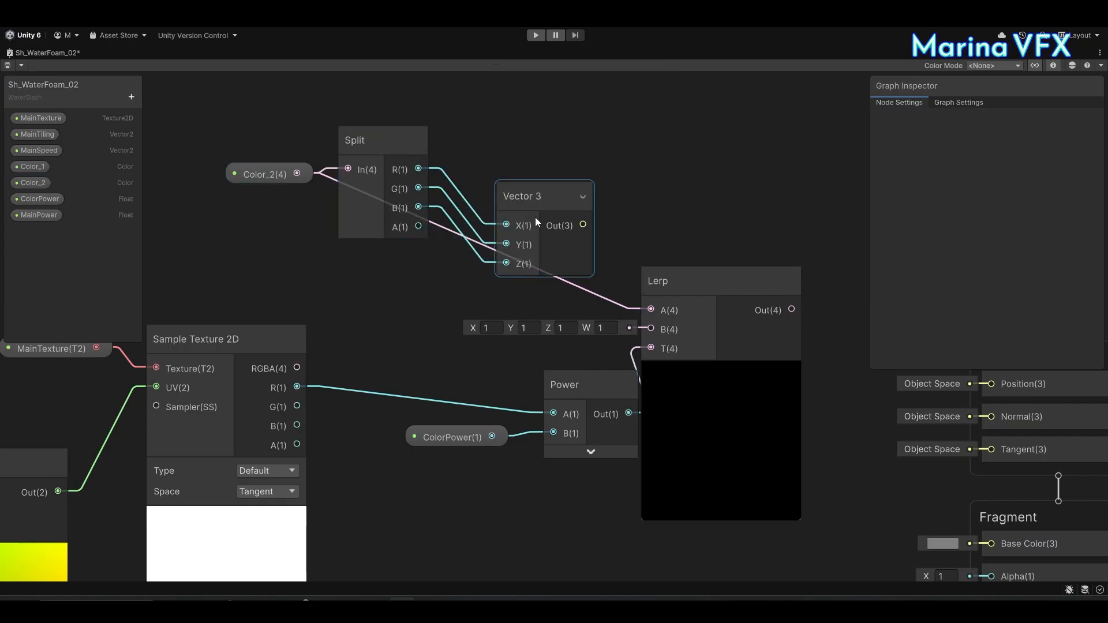
{"action": "left_click_drag", "start_coordinate": [519, 196], "coordinate": [462, 139]}
{"action": "left_click_drag", "start_coordinate": [526, 168], "coordinate": [651, 309]}
Step: Duplicate the Split and Vector 3 nodes for the Color_1 property and connect the copied Vector 3 to the Lerp's B input
{"action": "left_click_drag", "start_coordinate": [242, 103], "coordinate": [497, 175]}
{"action": "middle_click_drag", "start_coordinate": [497, 176], "coordinate": [496, 233]}
{"action": "left_click", "coordinate": [264, 232], "text": "ctrl"}
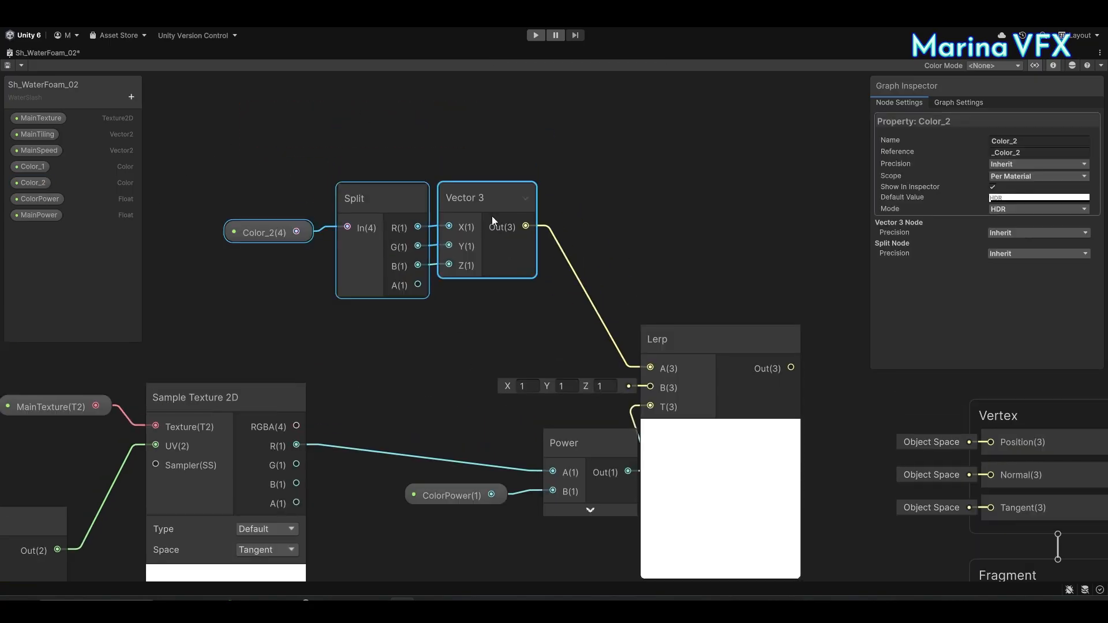
{"action": "left_click_drag", "start_coordinate": [492, 216], "coordinate": [496, 139]}
{"action": "key", "text": "ctrl+d"}
{"action": "left_click_drag", "start_coordinate": [490, 294], "coordinate": [405, 266]}
{"action": "left_click_drag", "start_coordinate": [572, 292], "coordinate": [496, 249]}
{"action": "left_click_drag", "start_coordinate": [33, 167], "coordinate": [200, 262]}
{"action": "left_click_drag", "start_coordinate": [269, 273], "coordinate": [360, 294]}
{"action": "middle_click_drag", "start_coordinate": [519, 289], "coordinate": [414, 231]}
{"action": "left_click_drag", "start_coordinate": [444, 220], "coordinate": [544, 329]}
Step: Move the Vertex and Fragment blocks farther away from the Lerp node
{"action": "scroll", "coordinate": [491, 346], "scroll_direction": "down", "scroll_amount": 6}
{"action": "left_click_drag", "start_coordinate": [439, 413], "coordinate": [549, 280]}
{"action": "left_click_drag", "start_coordinate": [536, 283], "coordinate": [722, 289]}
Step: Add a Vertex Color node and connect it to a duplicated pair of Split and Vector 3 nodes
{"action": "scroll", "coordinate": [479, 292], "scroll_direction": "up", "scroll_amount": 5}
{"action": "key", "text": "space"}
{"action": "type", "text": "vertex"}
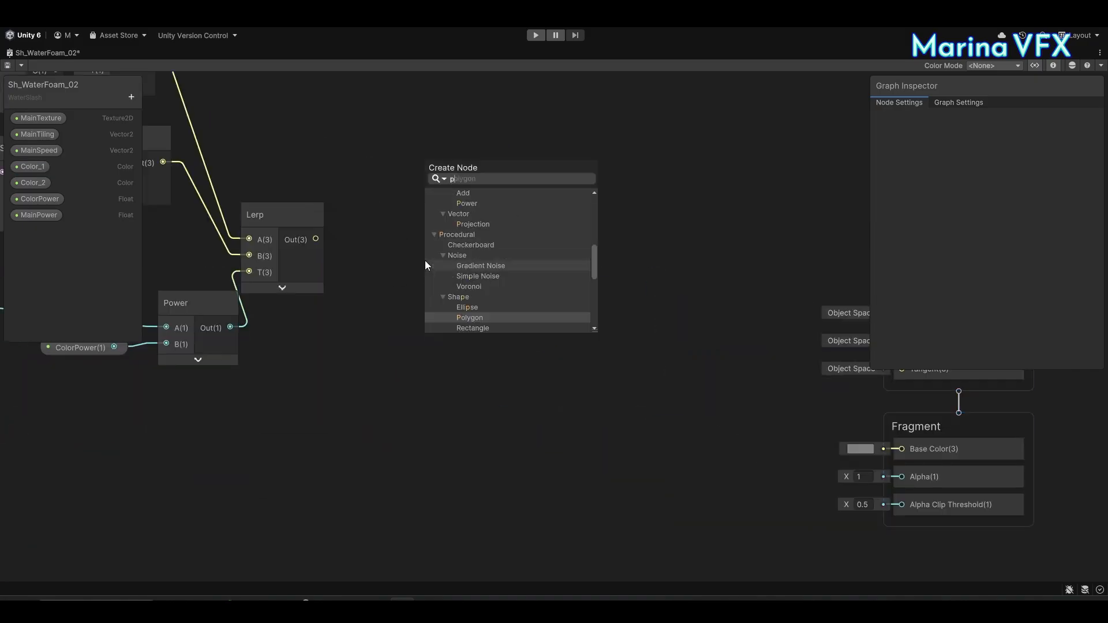
{"action": "left_click", "coordinate": [478, 213]}
{"action": "left_click", "coordinate": [496, 331]}
{"action": "middle_click_drag", "start_coordinate": [491, 317], "coordinate": [633, 438]}
{"action": "left_click_drag", "start_coordinate": [600, 407], "coordinate": [442, 233]}
{"action": "left_click_drag", "start_coordinate": [190, 119], "coordinate": [275, 168]}
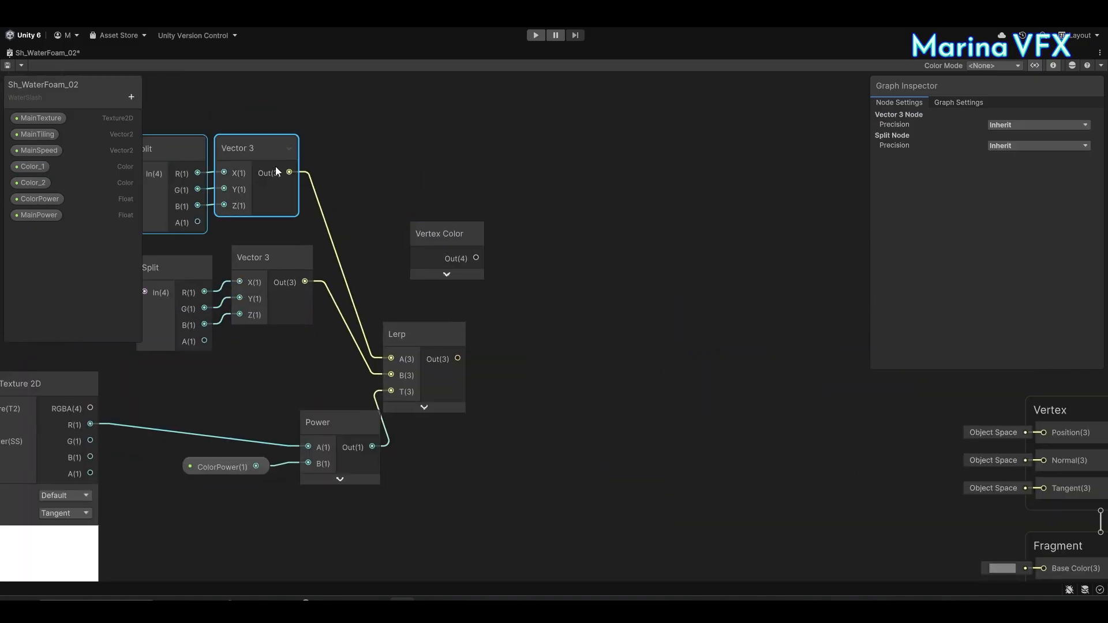
{"action": "key", "text": "ctrl+d"}
{"action": "left_click_drag", "start_coordinate": [476, 258], "coordinate": [506, 255]}
Step: Multiply the vertex colour's Vector 3 by the Lerp output and connect the result to the fragment's Base Color
{"action": "middle_click_drag", "start_coordinate": [645, 393], "coordinate": [576, 376]}
{"action": "key", "text": "space"}
{"action": "type", "text": "mul"}
{"action": "key", "text": "Return"}
{"action": "left_click_drag", "start_coordinate": [588, 238], "coordinate": [586, 428]}
{"action": "left_click_drag", "start_coordinate": [389, 343], "coordinate": [586, 445]}
{"action": "middle_click_drag", "start_coordinate": [664, 430], "coordinate": [496, 344]}
{"action": "left_click_drag", "start_coordinate": [537, 342], "coordinate": [807, 467]}
Step: Set up a second Power node on the texture's R channel with MainPower as its B input
{"action": "left_click", "coordinate": [483, 371]}
{"action": "scroll", "coordinate": [567, 289], "scroll_direction": "down", "scroll_amount": 5}
{"action": "scroll", "coordinate": [527, 318], "scroll_direction": "up", "scroll_amount": 5}
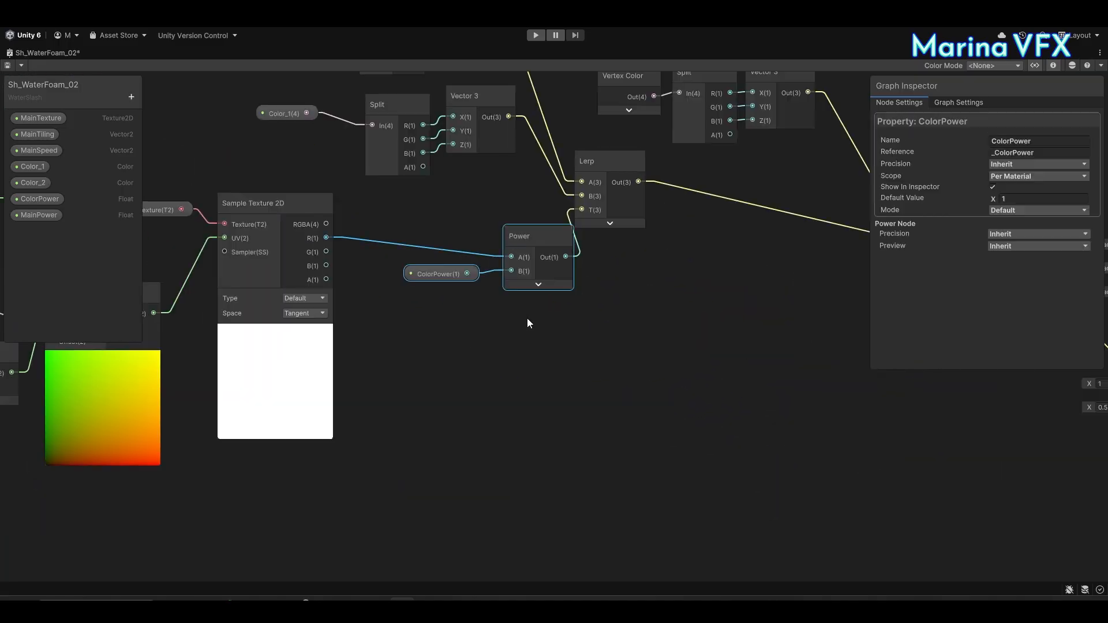
{"action": "left_click_drag", "start_coordinate": [47, 215], "coordinate": [486, 368]}
{"action": "scroll", "coordinate": [544, 391], "scroll_direction": "up", "scroll_amount": 4}
{"action": "left_click_drag", "start_coordinate": [546, 367], "coordinate": [607, 362]}
Step: Add a Saturate node beside the second Power node and feed the Power output into it
{"action": "middle_click_drag", "start_coordinate": [803, 321], "coordinate": [488, 337]}
{"action": "key", "text": "space"}
{"action": "type", "text": "sat"}
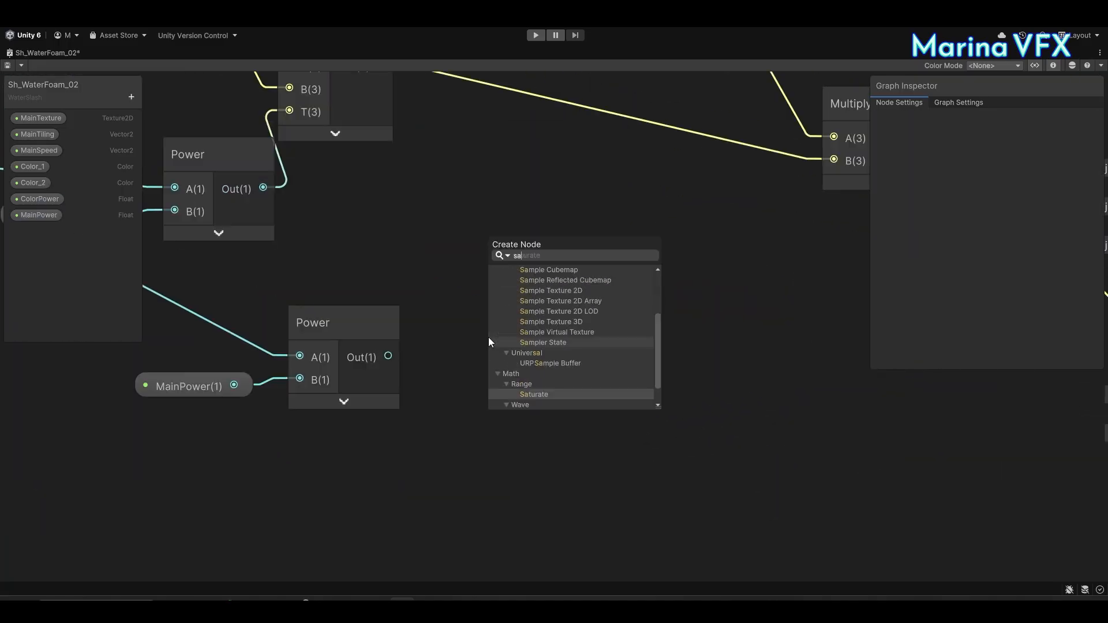
{"action": "key", "text": "Return"}
{"action": "left_click_drag", "start_coordinate": [389, 355], "coordinate": [423, 369]}
{"action": "left_click_drag", "start_coordinate": [476, 331], "coordinate": [457, 314]}
{"action": "left_click", "coordinate": [577, 267]}
Step: Duplicate the Multiply node to combine the vertex colour's alpha with the Saturate output, and connect it to the fragment's Alpha
{"action": "scroll", "coordinate": [715, 219], "scroll_direction": "down", "scroll_amount": 5}
{"action": "middle_click_drag", "start_coordinate": [715, 214], "coordinate": [564, 274]}
{"action": "left_click", "coordinate": [614, 239]}
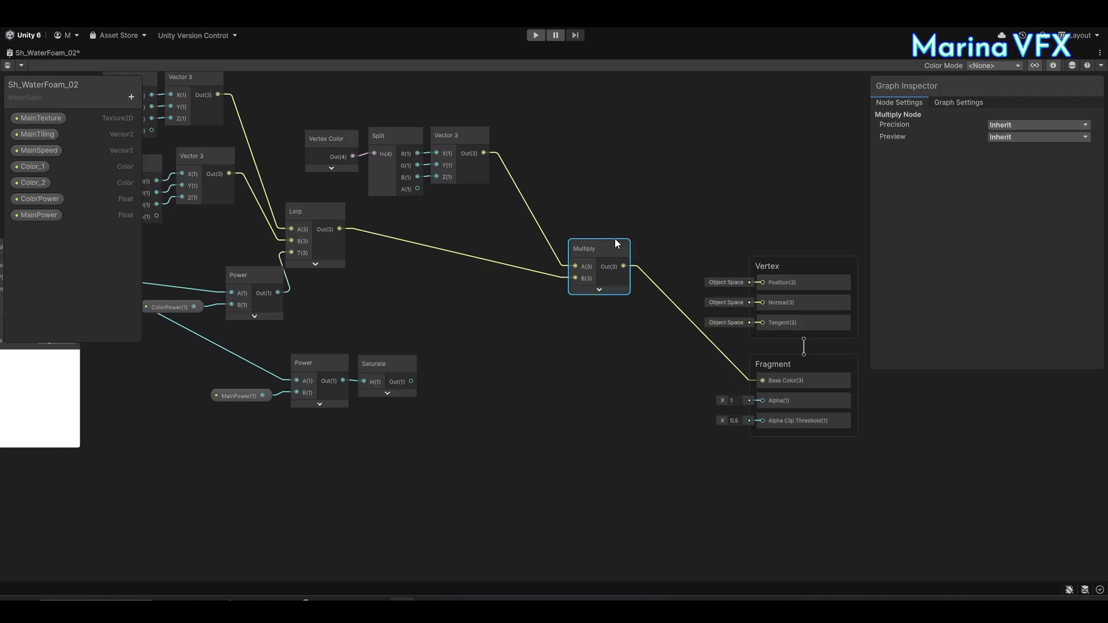
{"action": "key", "text": "ctrl+d"}
{"action": "scroll", "coordinate": [492, 297], "scroll_direction": "up", "scroll_amount": 2}
{"action": "left_click_drag", "start_coordinate": [384, 144], "coordinate": [549, 413]}
{"action": "left_click_drag", "start_coordinate": [376, 410], "coordinate": [549, 430]}
{"action": "middle_click_drag", "start_coordinate": [549, 429], "coordinate": [365, 412]}
{"action": "left_click_drag", "start_coordinate": [428, 396], "coordinate": [678, 419]}
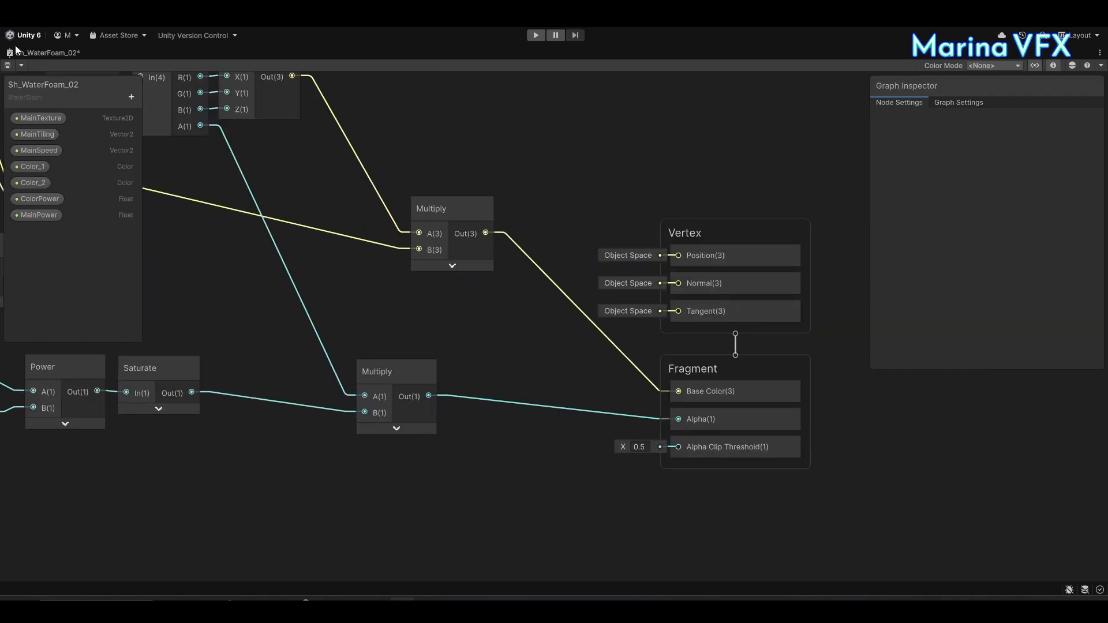
Step: Return to the scene and assign the T_Foam texture to MainTexture of the M_WaterFoam_02 material
{"action": "double_click", "coordinate": [99, 56]}
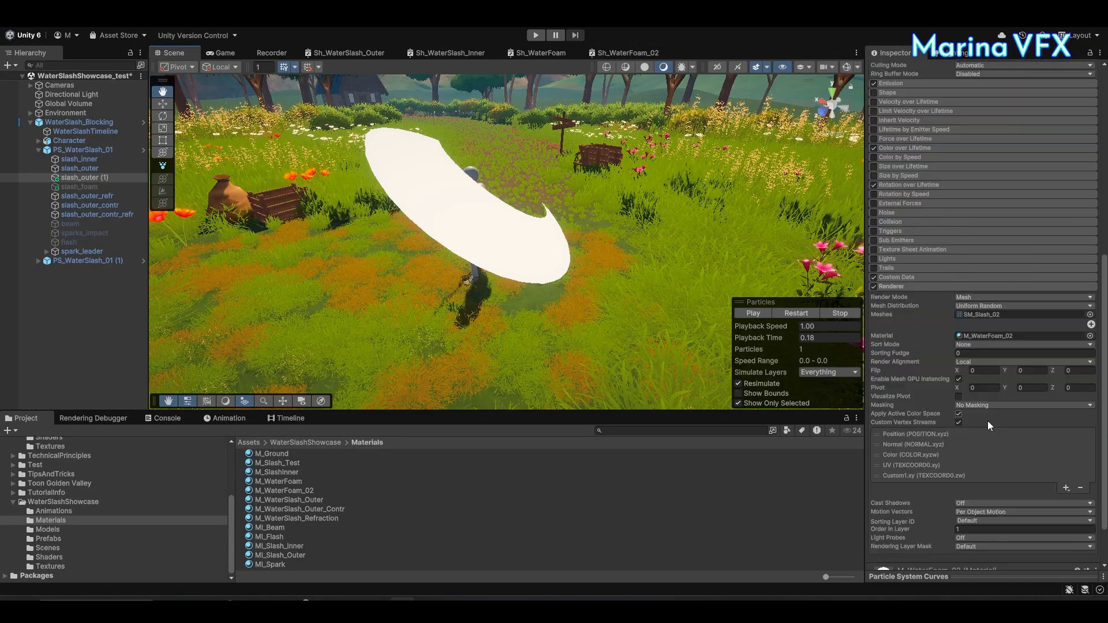
{"action": "scroll", "coordinate": [938, 485], "scroll_direction": "down", "scroll_amount": 2}
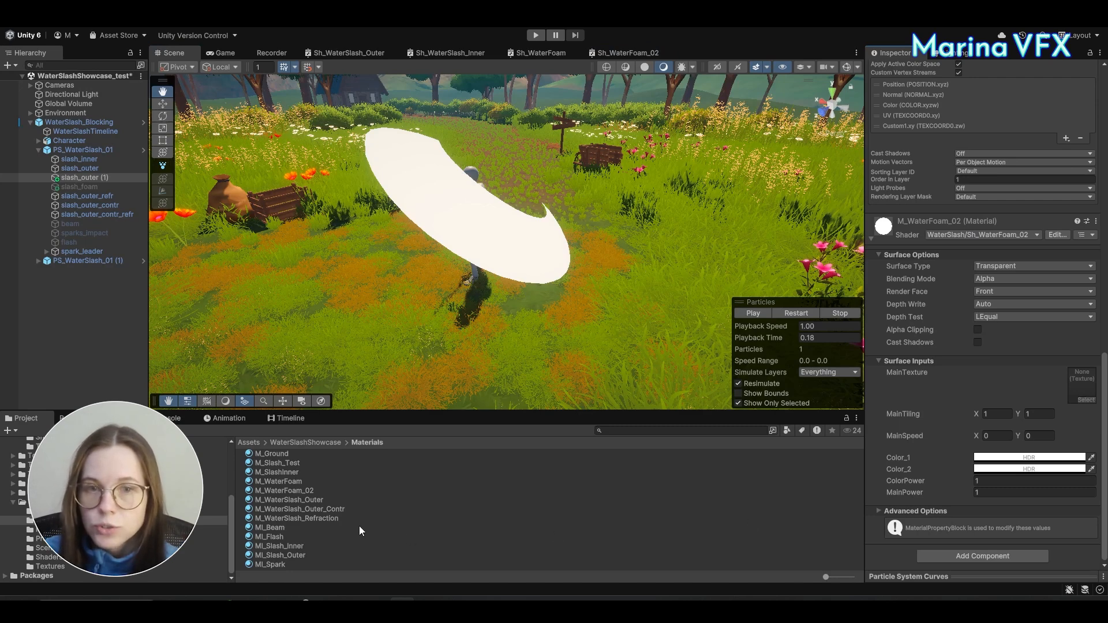
{"action": "left_click", "coordinate": [60, 558]}
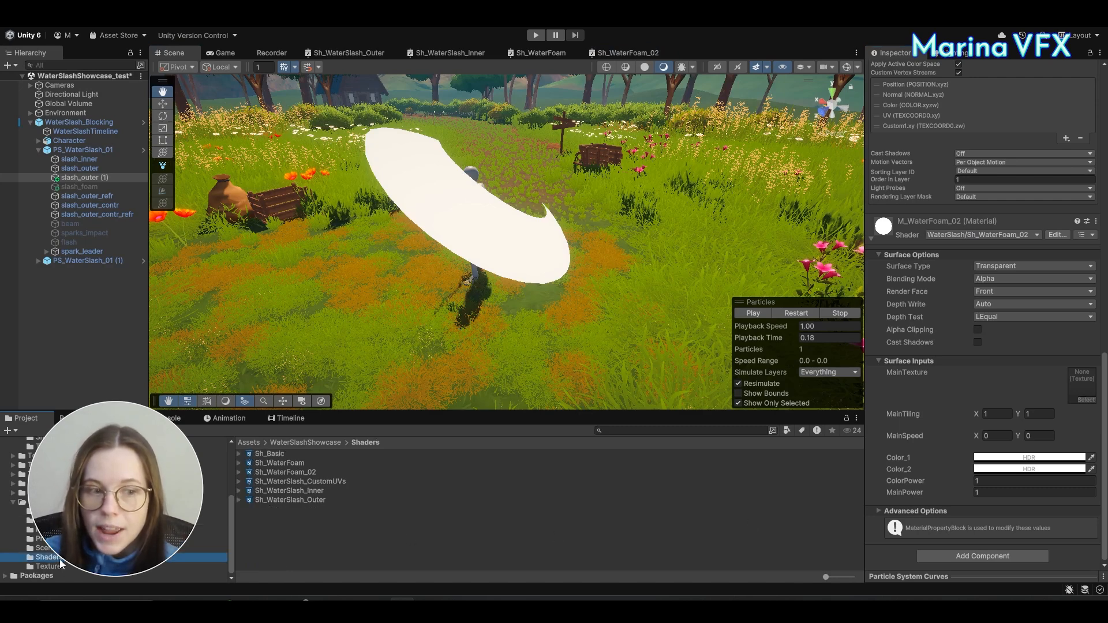
{"action": "left_click", "coordinate": [59, 566]}
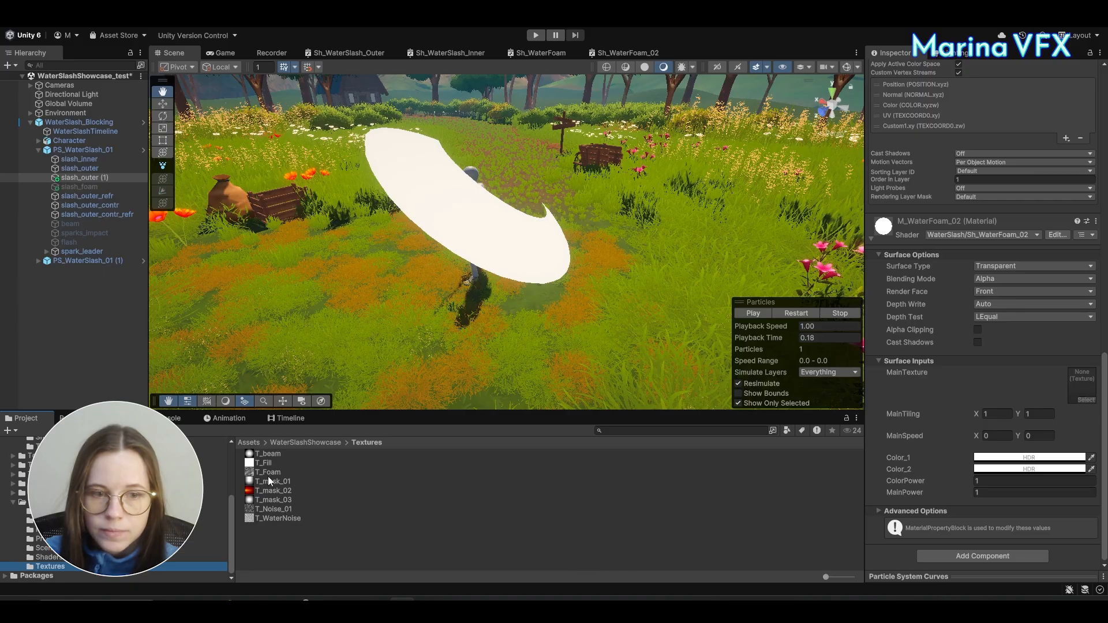
{"action": "left_click_drag", "start_coordinate": [268, 474], "coordinate": [1089, 394]}
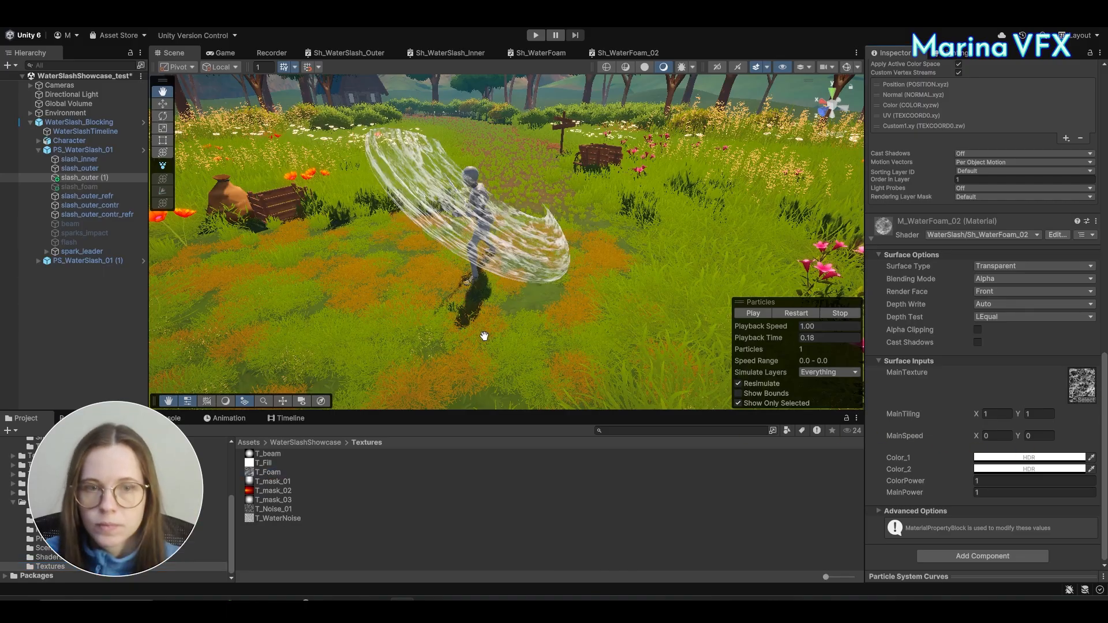
Step: Set the Y value of MainTiling to 0.2 on the M_WaterFoam_02 material
{"action": "left_click_drag", "start_coordinate": [492, 289], "coordinate": [516, 298], "text": "alt"}
{"action": "scroll", "coordinate": [596, 265], "scroll_direction": "up", "scroll_amount": 4}
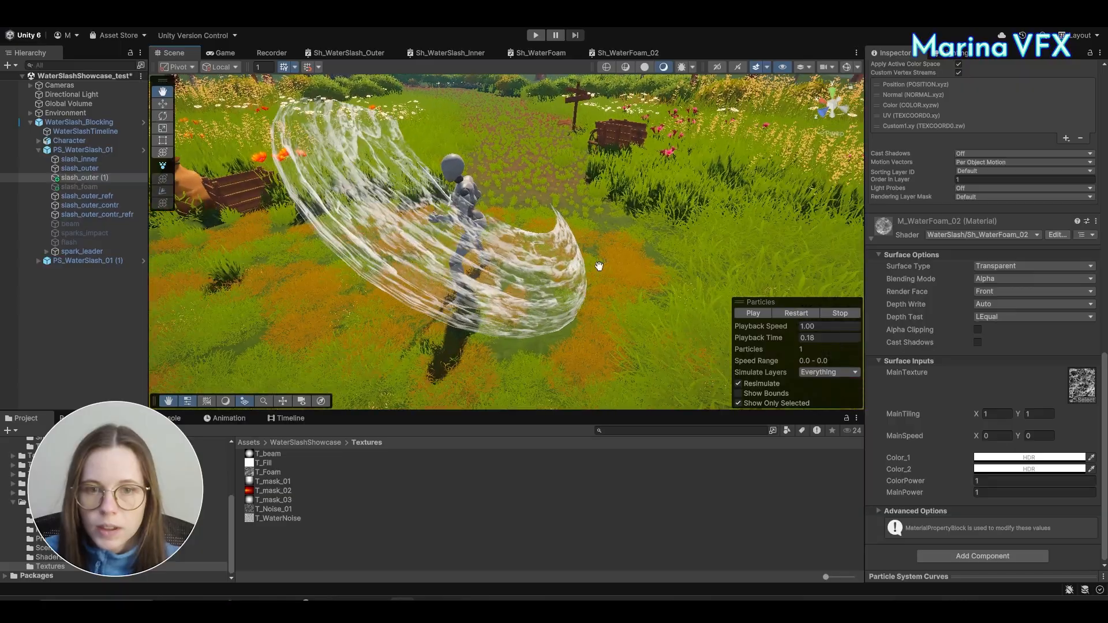
{"action": "left_click_drag", "start_coordinate": [596, 265], "coordinate": [591, 288], "text": "alt"}
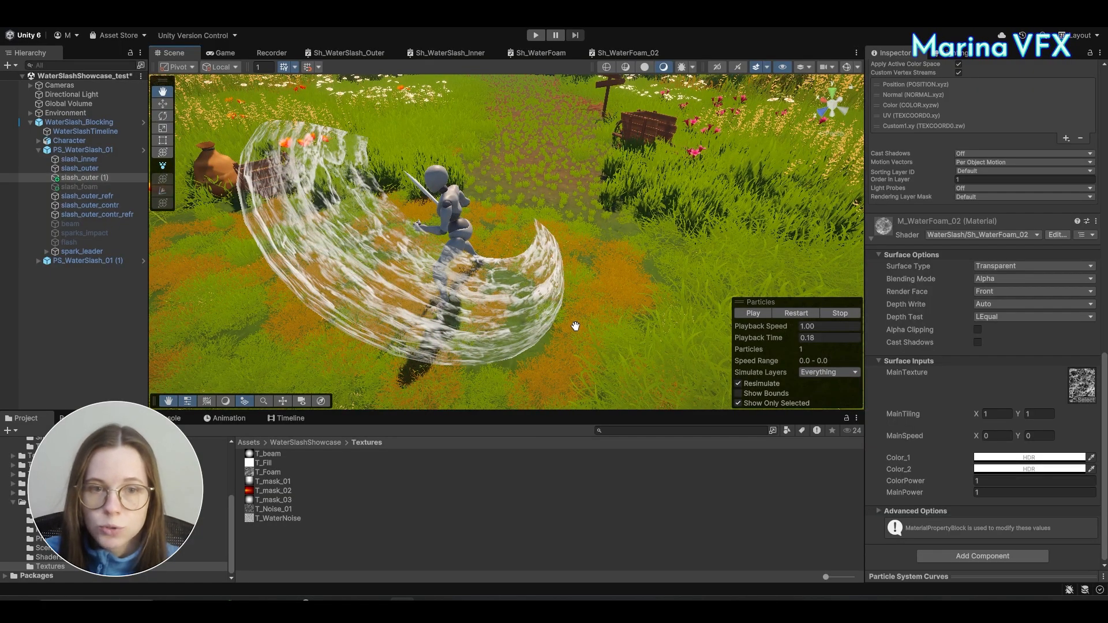
{"action": "mouse_move", "coordinate": [576, 326]}
{"action": "left_mouse_down", "text": "alt"}
{"action": "mouse_move", "coordinate": [648, 272]}
{"action": "mouse_move", "coordinate": [588, 311]}
{"action": "left_mouse_up", "text": "alt"}
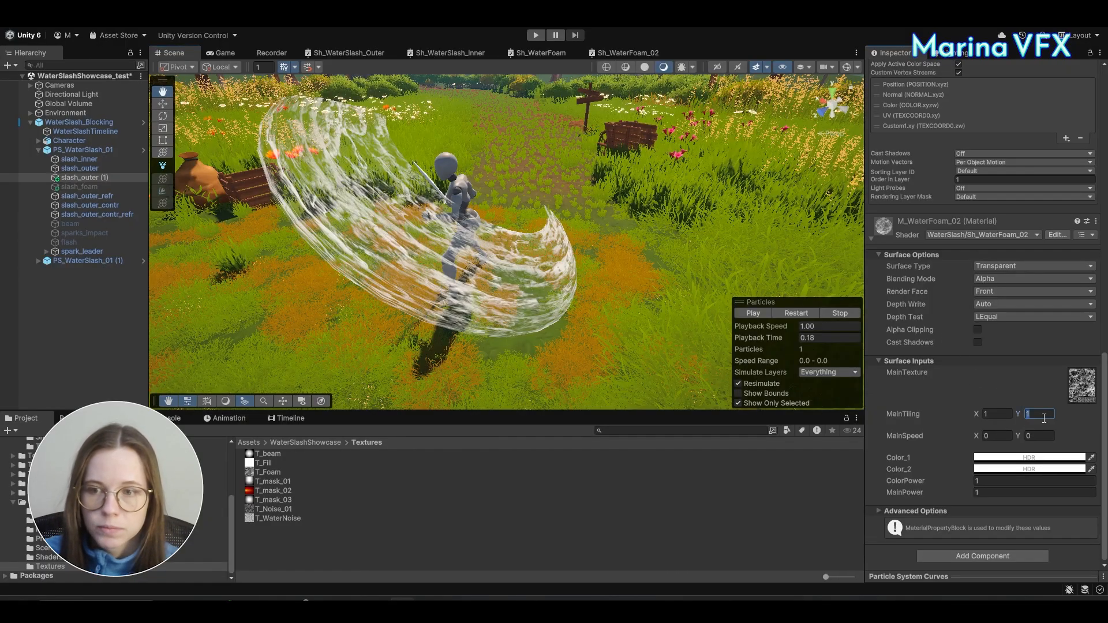
{"action": "type", "text": "2"}
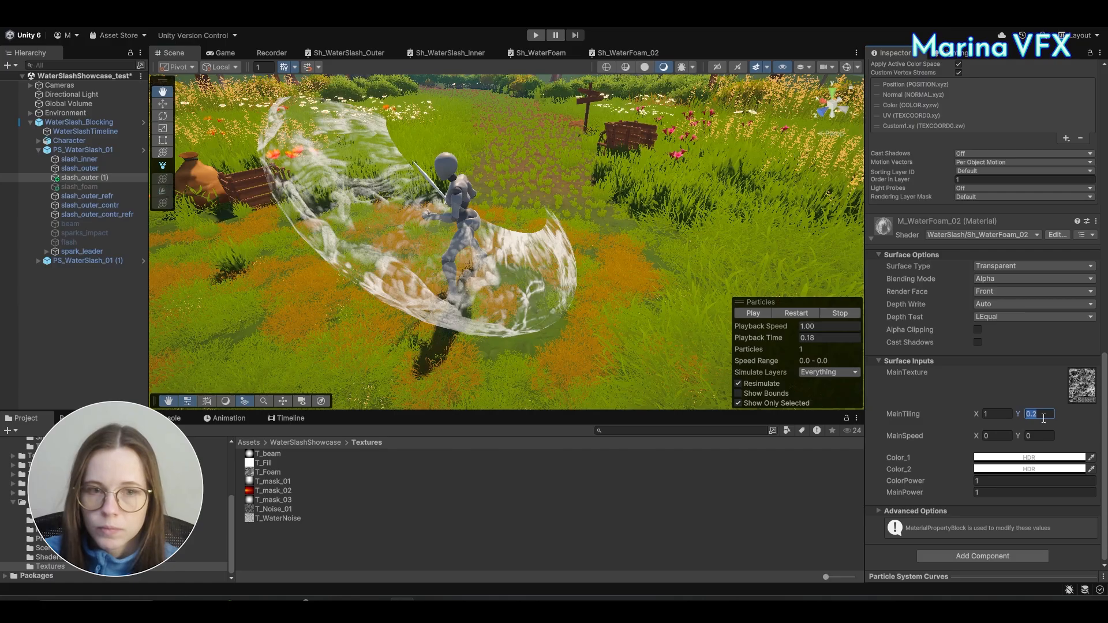
{"action": "type", "text": "0.4"}
{"action": "type", "text": "0.2"}
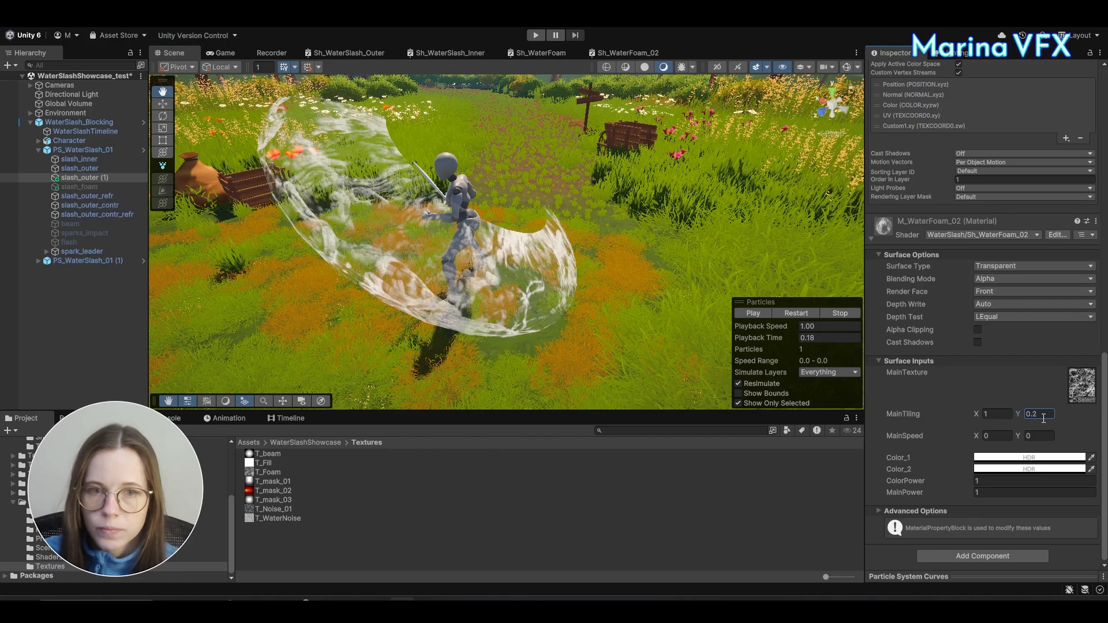
Step: Examine the foam slash around the character from several angles in the scene
{"action": "left_click_drag", "start_coordinate": [564, 275], "coordinate": [602, 252], "text": "alt"}
{"action": "left_click_drag", "start_coordinate": [651, 223], "coordinate": [583, 260], "text": "alt"}
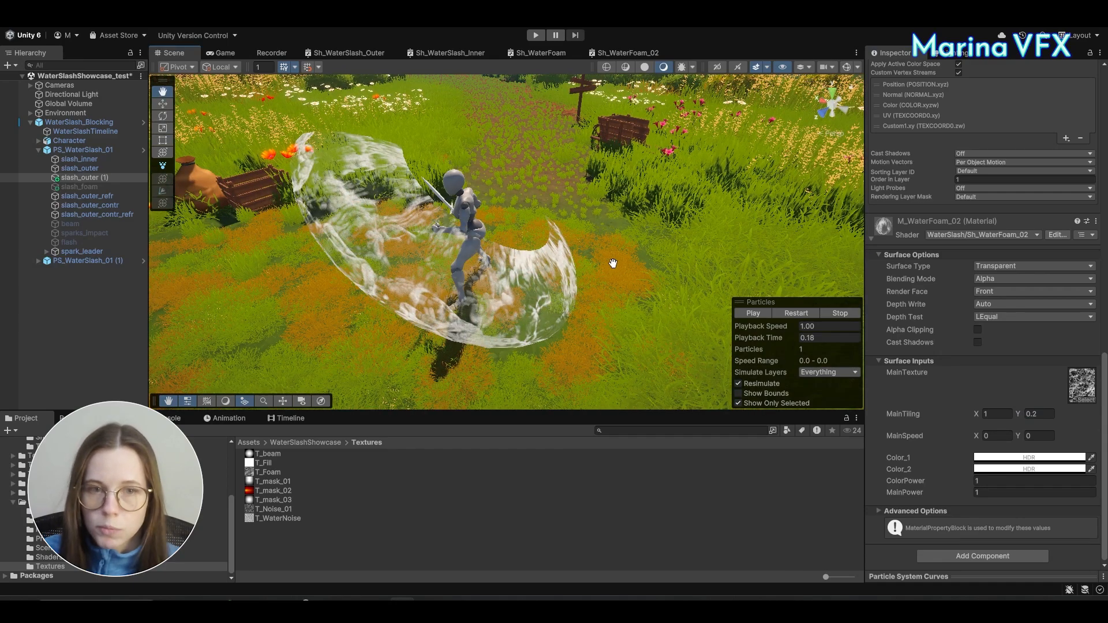
{"action": "left_click_drag", "start_coordinate": [589, 257], "coordinate": [364, 221], "text": "alt"}
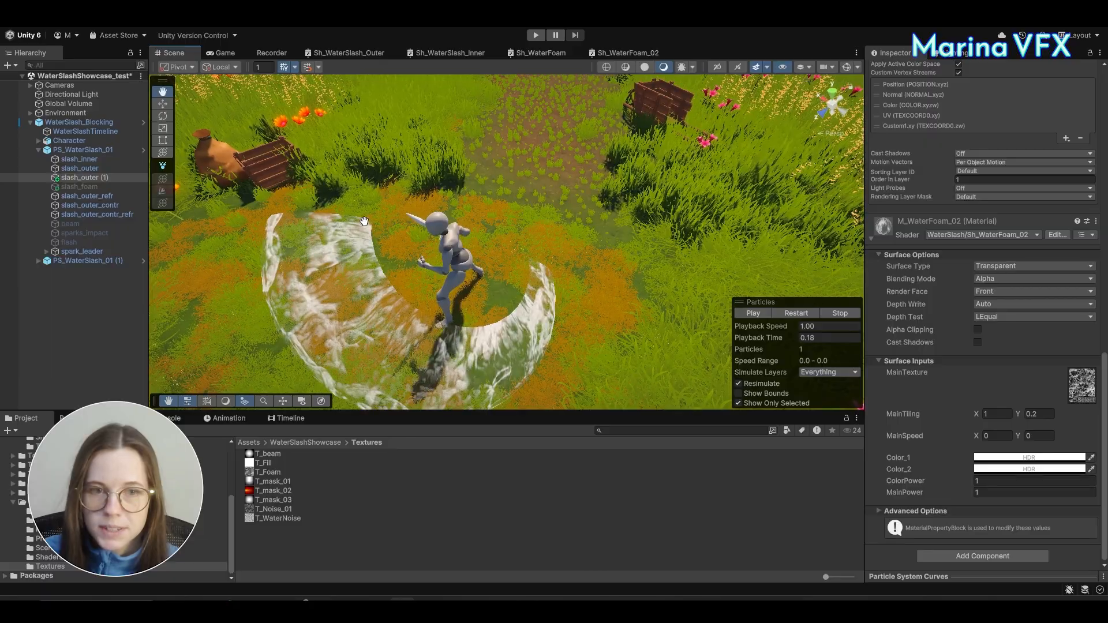
{"action": "left_click_drag", "start_coordinate": [420, 293], "coordinate": [481, 223], "text": "alt"}
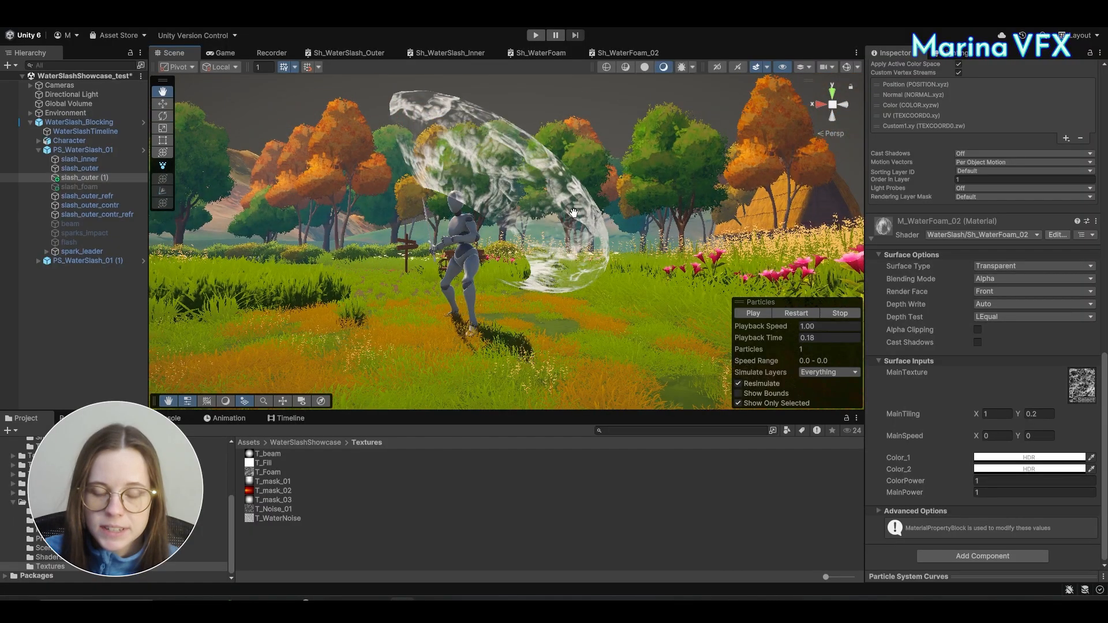
{"action": "left_click_drag", "start_coordinate": [621, 220], "coordinate": [413, 224], "text": "alt"}
{"action": "left_click_drag", "start_coordinate": [547, 289], "coordinate": [515, 266], "text": "alt"}
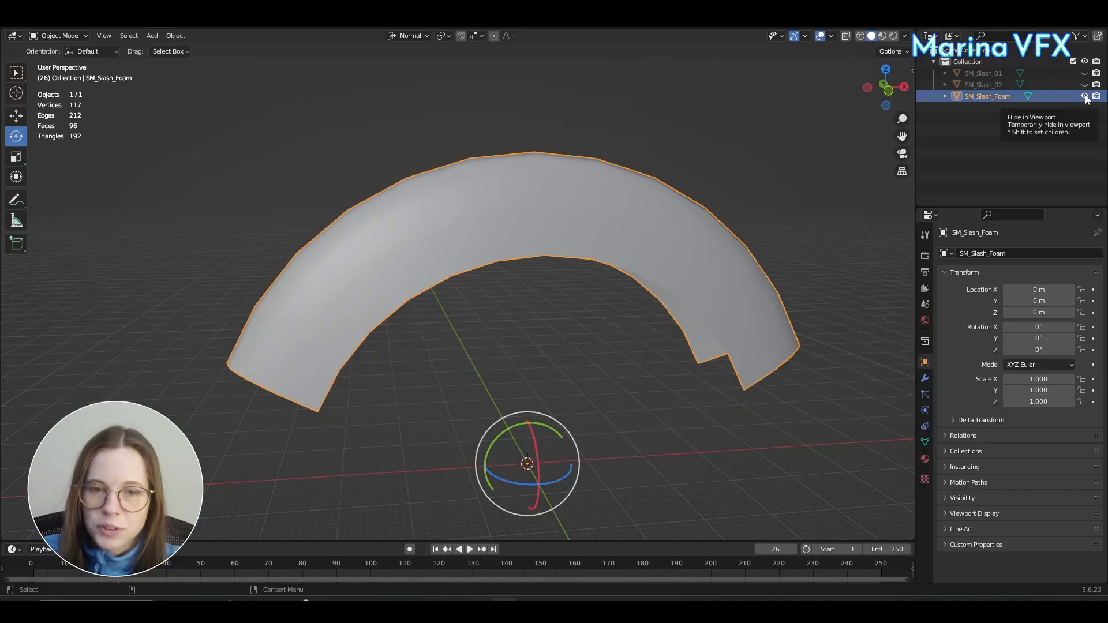
Step: Switch to Blender and hide the SM_Slash_Foam mesh in the viewport
{"action": "left_click", "coordinate": [1085, 96]}
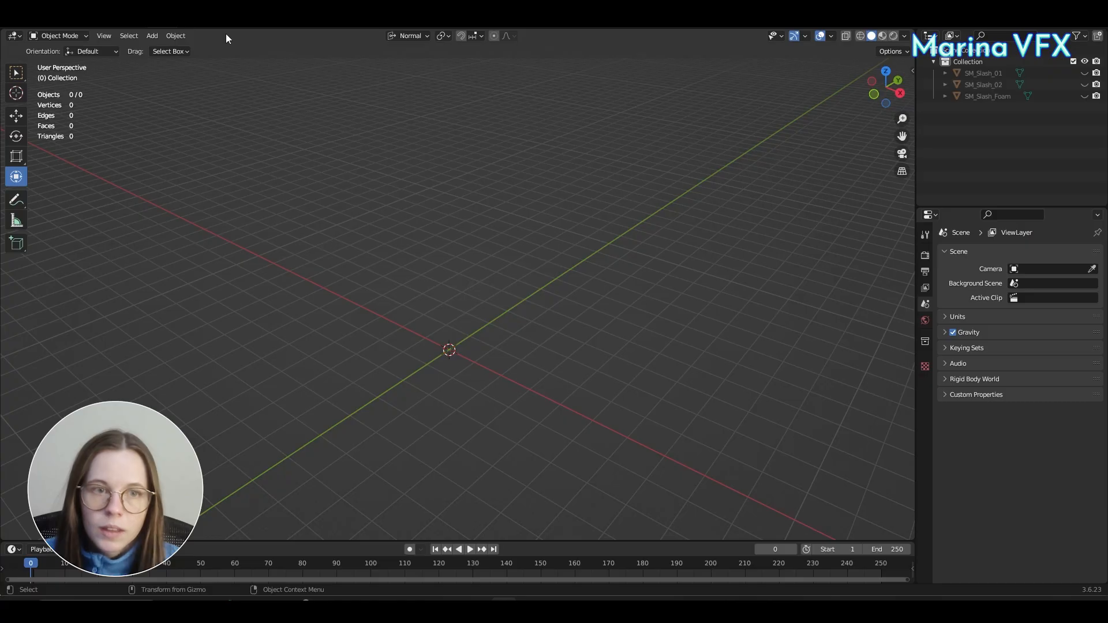
Step: Add a UV sphere mesh to the scene
{"action": "left_click", "coordinate": [176, 36]}
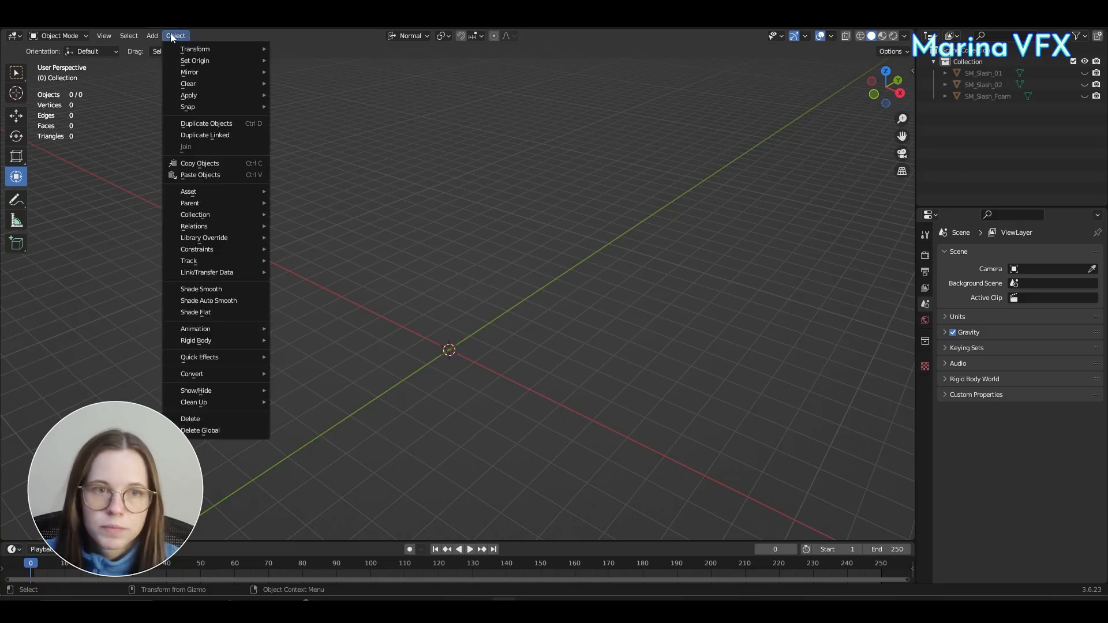
{"action": "left_click", "coordinate": [152, 36]}
{"action": "mouse_move", "coordinate": [173, 49]}
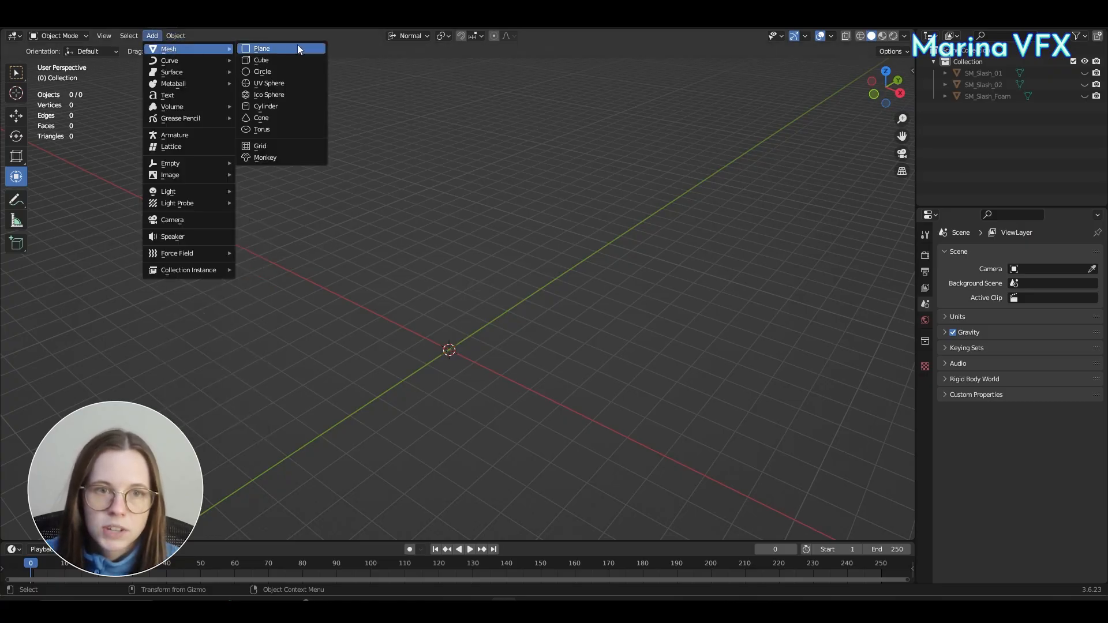
{"action": "left_click", "coordinate": [286, 85]}
{"action": "scroll", "coordinate": [519, 338], "scroll_direction": "up", "scroll_amount": 5}
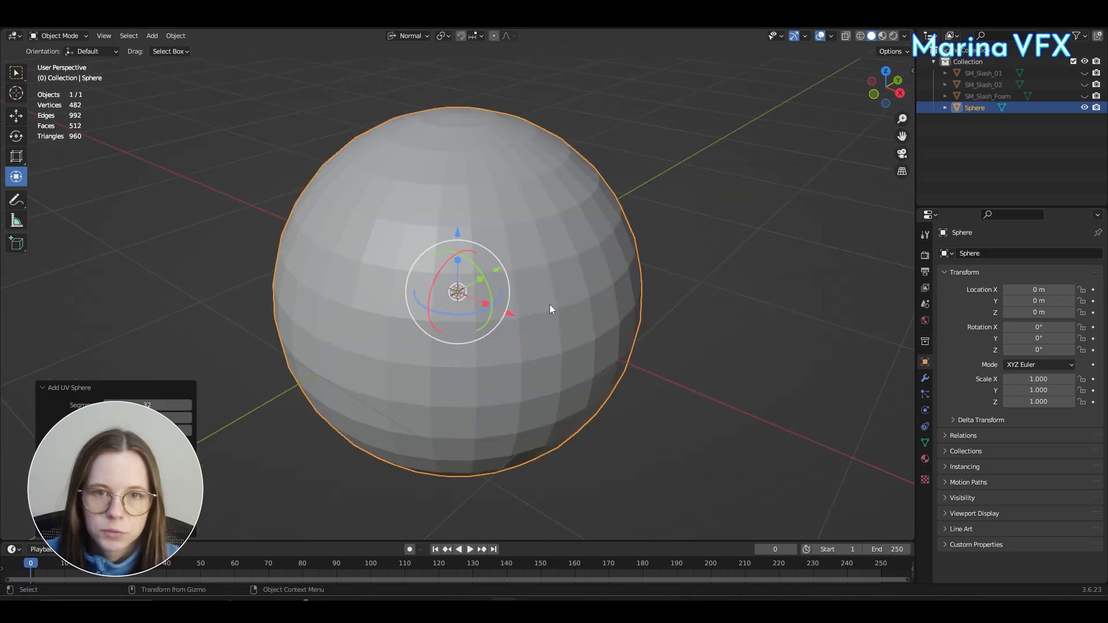
{"action": "middle_click_drag", "start_coordinate": [549, 304], "coordinate": [621, 303]}
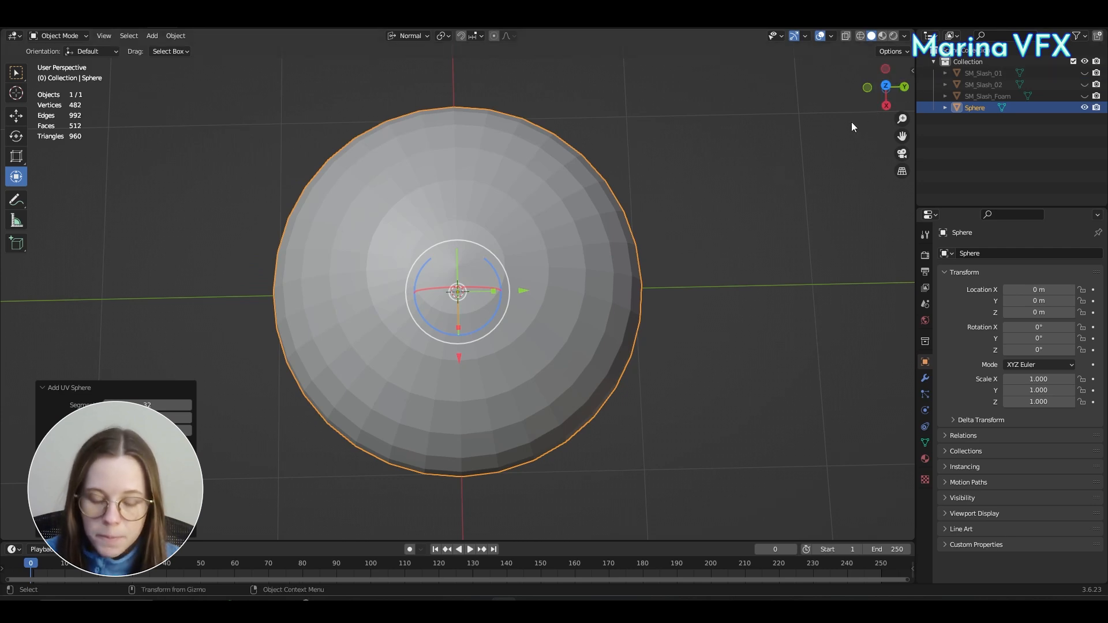
Step: Enter Edit Mode on the sphere and try to box-select half of its faces
{"action": "left_click", "coordinate": [885, 85]}
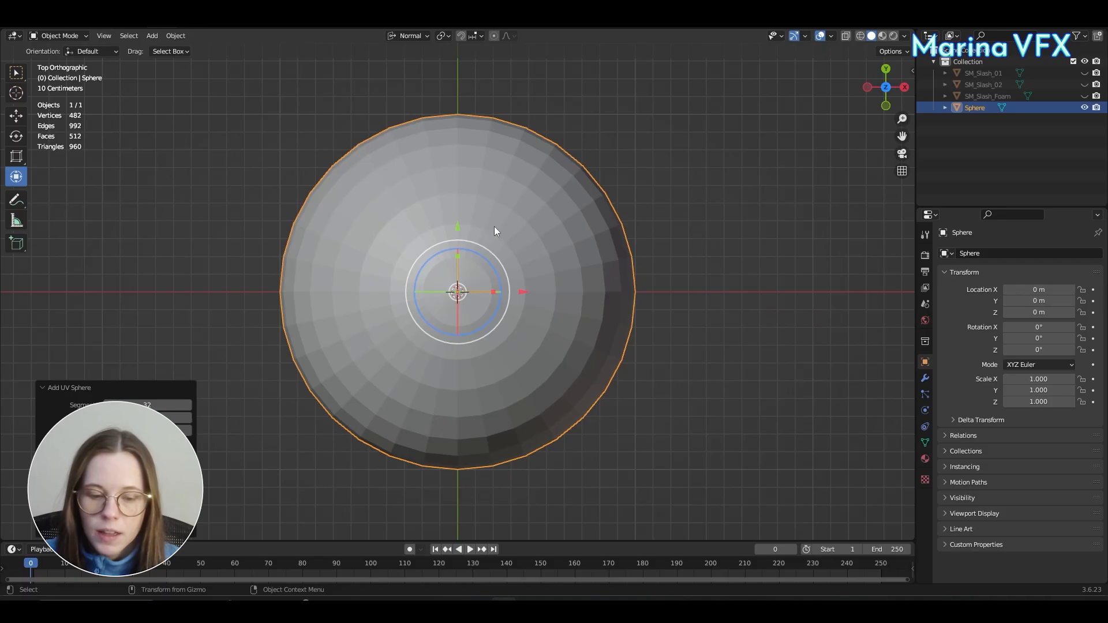
{"action": "key", "text": "Tab"}
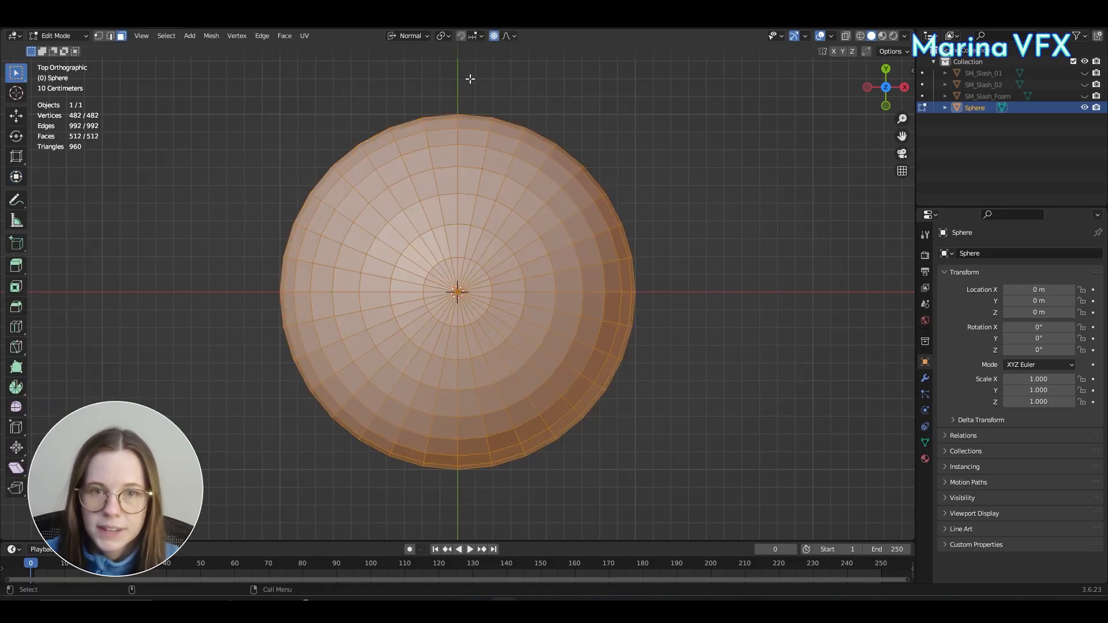
{"action": "left_click_drag", "start_coordinate": [470, 78], "coordinate": [686, 539]}
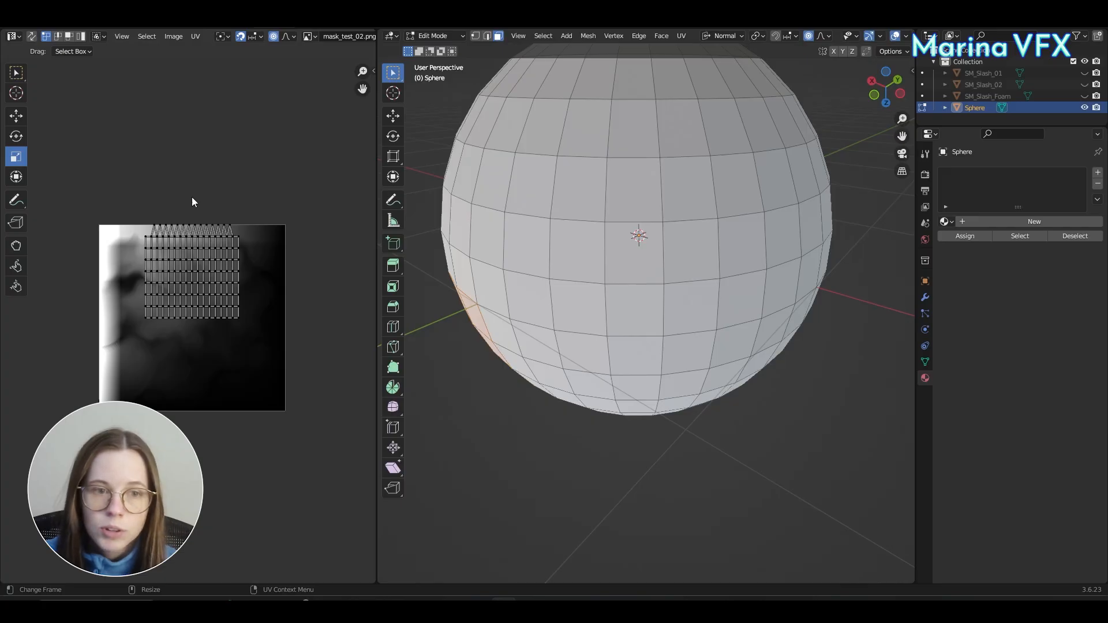
{"action": "scroll", "coordinate": [709, 248], "scroll_direction": "down", "scroll_amount": 2}
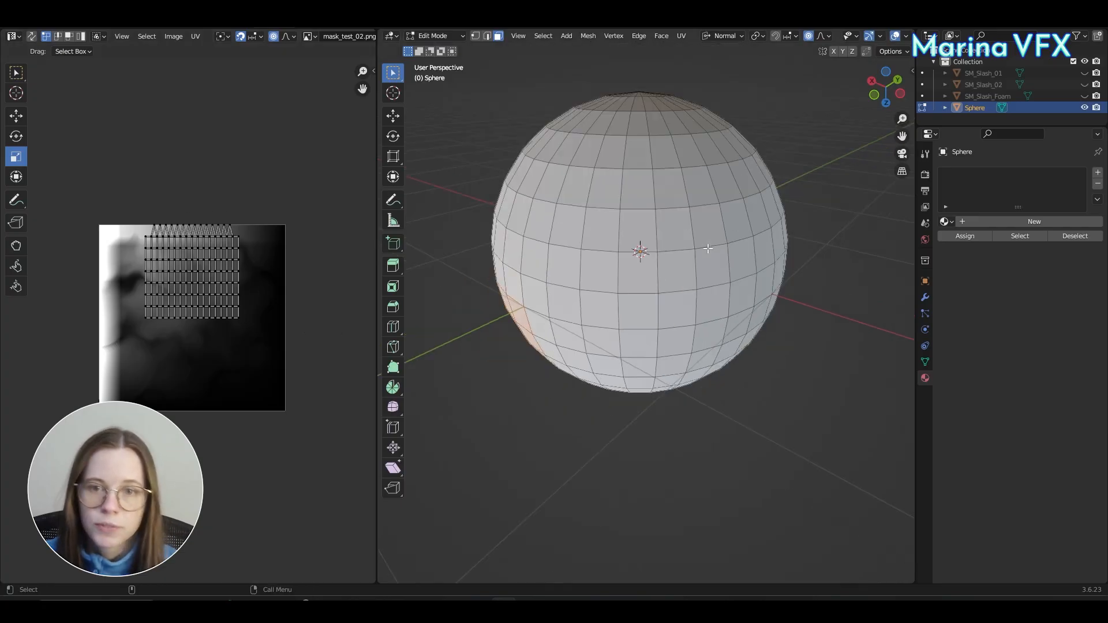
{"action": "middle_click_drag", "start_coordinate": [666, 192], "coordinate": [714, 236]}
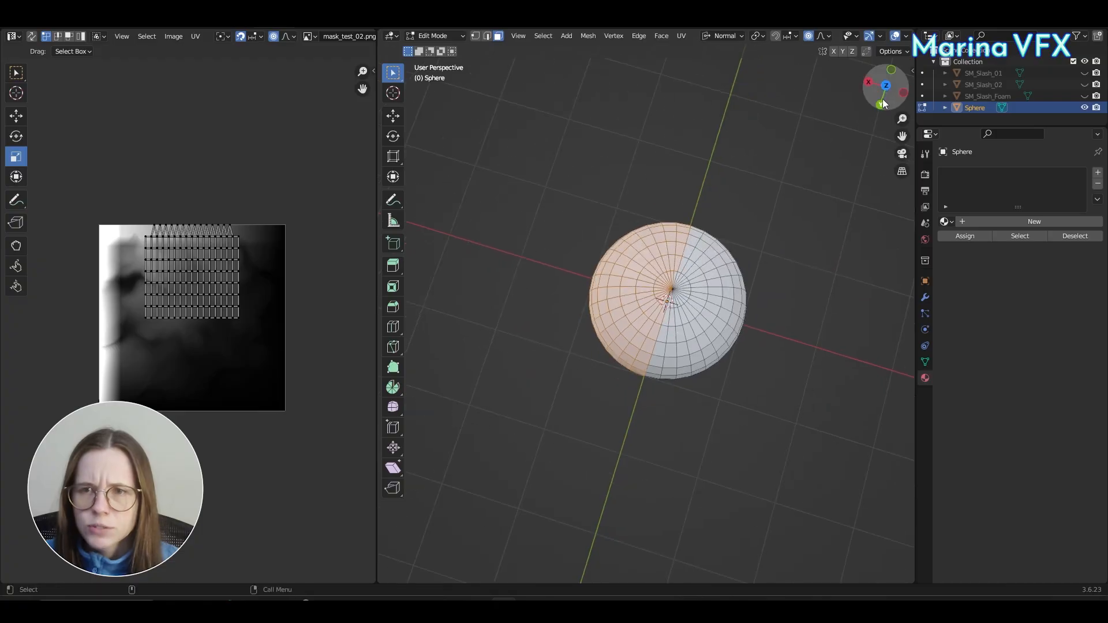
{"action": "left_click_drag", "start_coordinate": [571, 152], "coordinate": [796, 272]}
Step: Select the faces of one half of the sphere, split along the X axis, from the top and bottom views, and delete them
{"action": "left_click", "coordinate": [886, 86]}
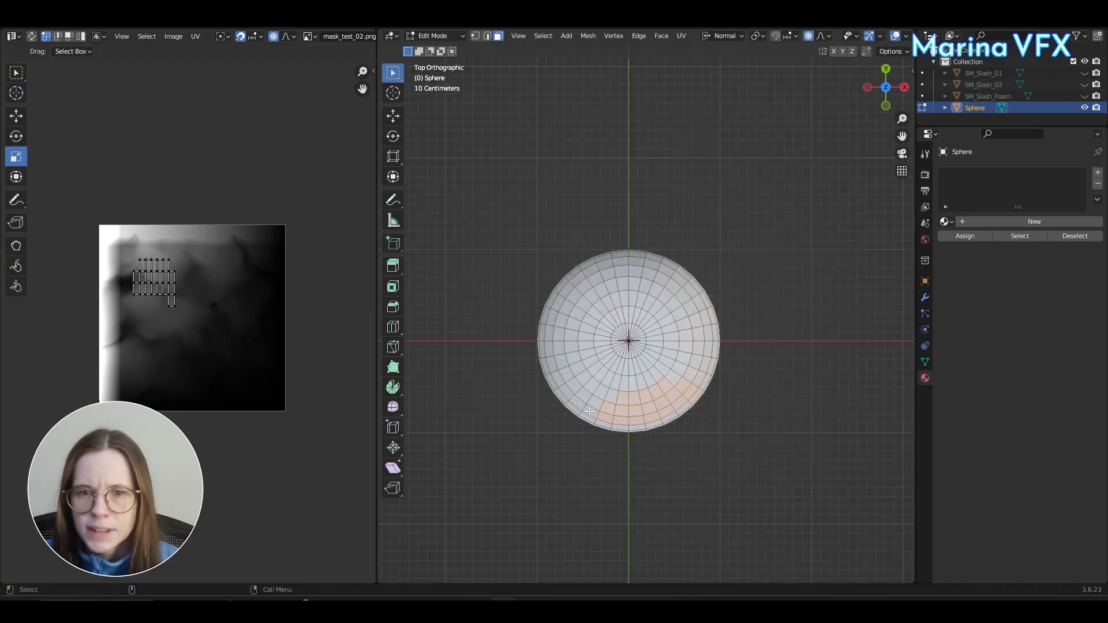
{"action": "left_click_drag", "start_coordinate": [526, 350], "coordinate": [789, 442]}
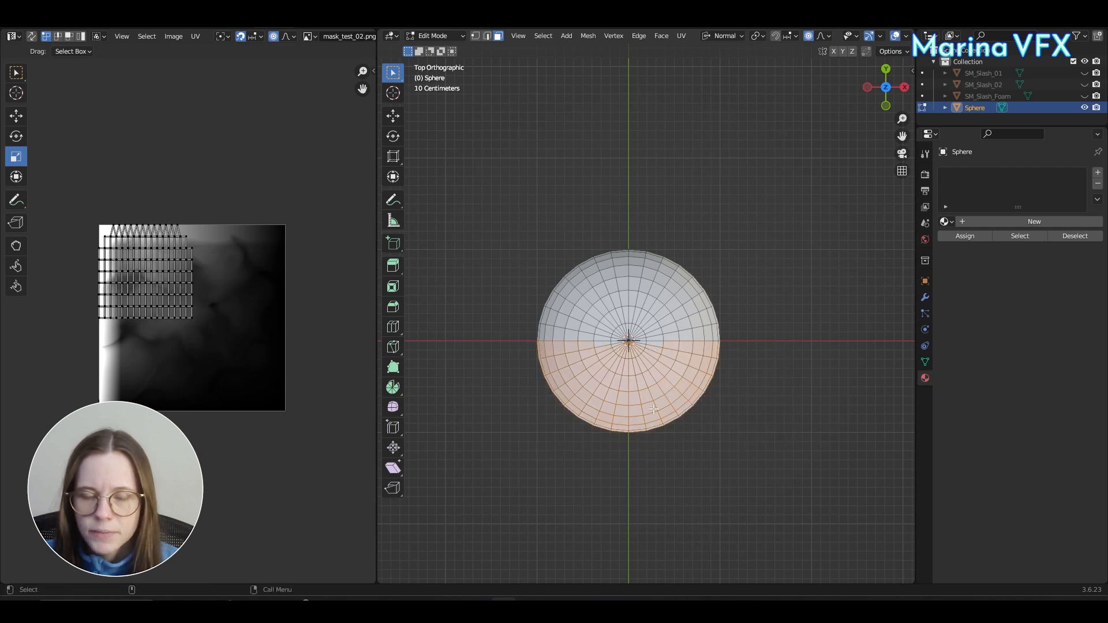
{"action": "scroll", "coordinate": [605, 355], "scroll_direction": "up", "scroll_amount": 3}
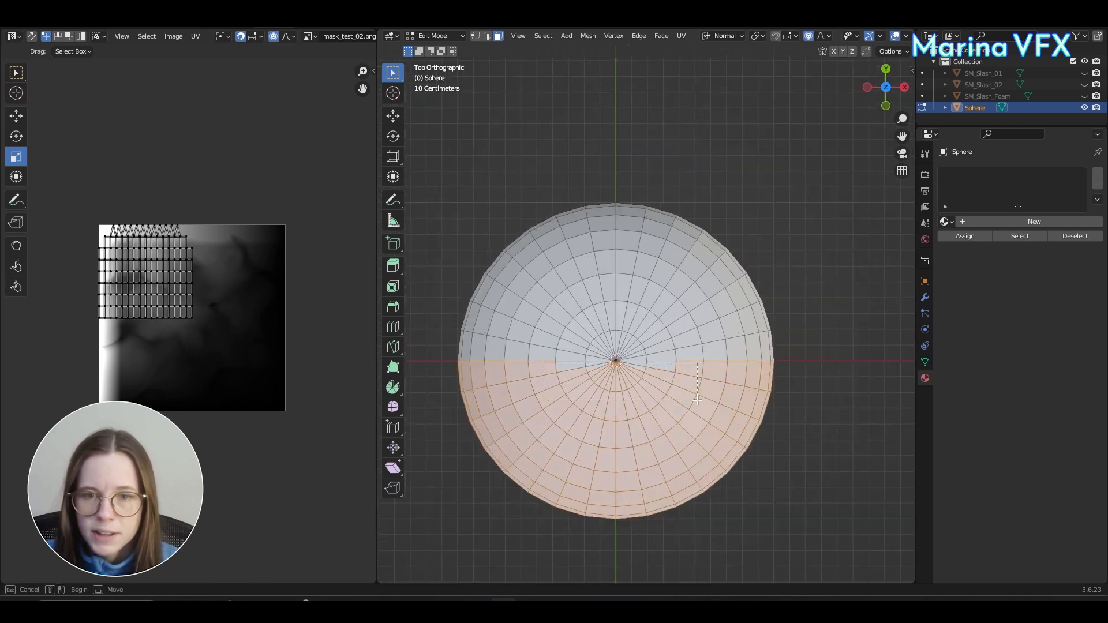
{"action": "left_click_drag", "start_coordinate": [697, 400], "coordinate": [697, 399]}
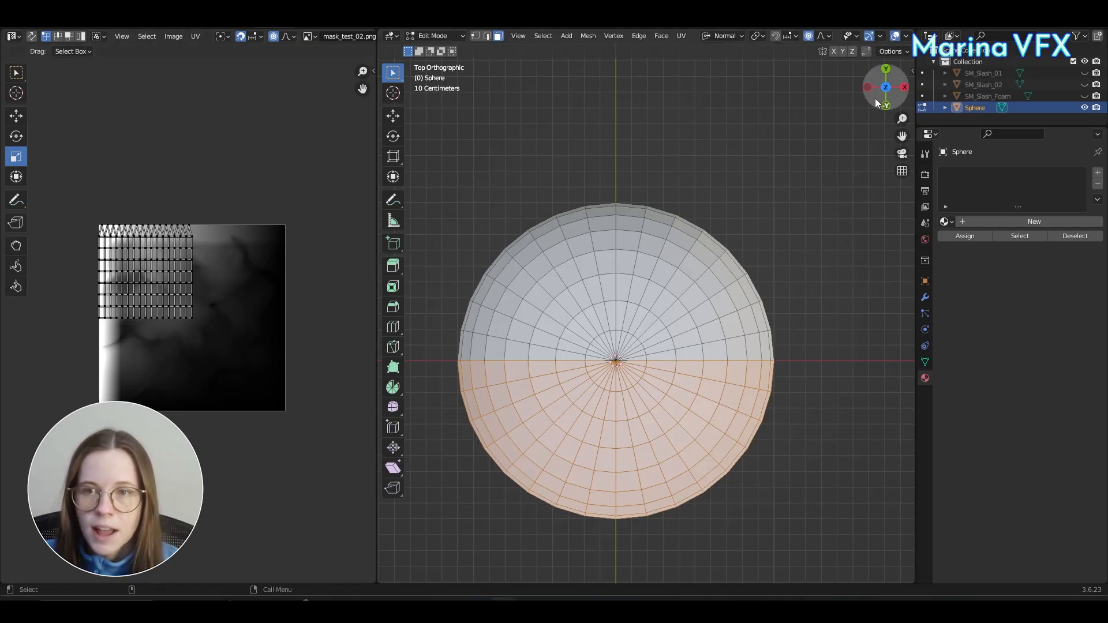
{"action": "key", "text": "ctrl+KP_7"}
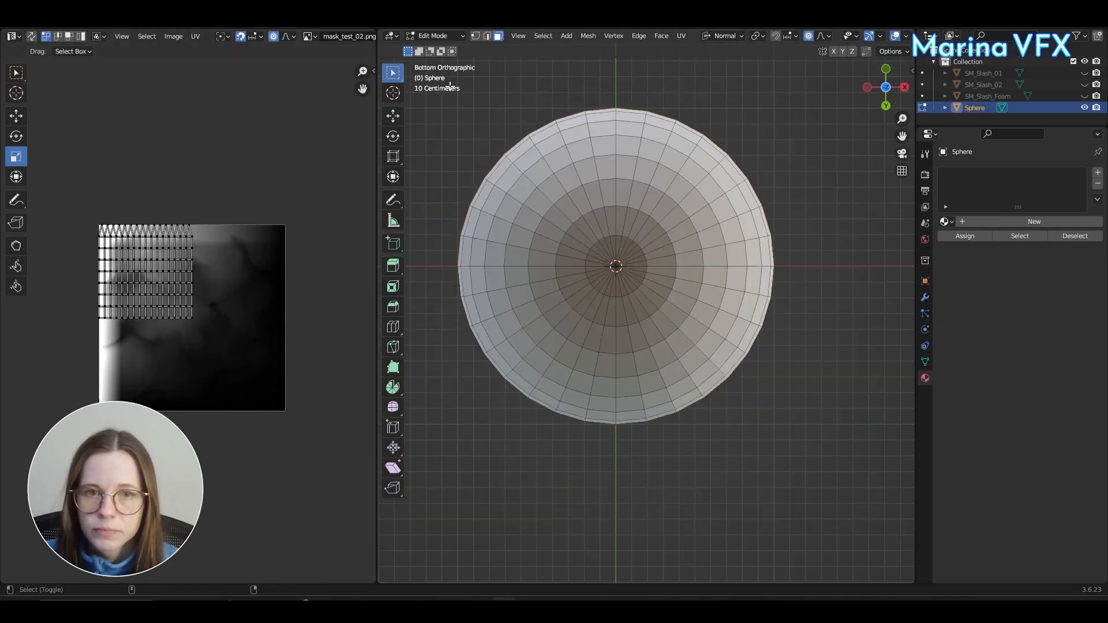
{"action": "left_click_drag", "start_coordinate": [454, 70], "coordinate": [825, 264], "text": "shift"}
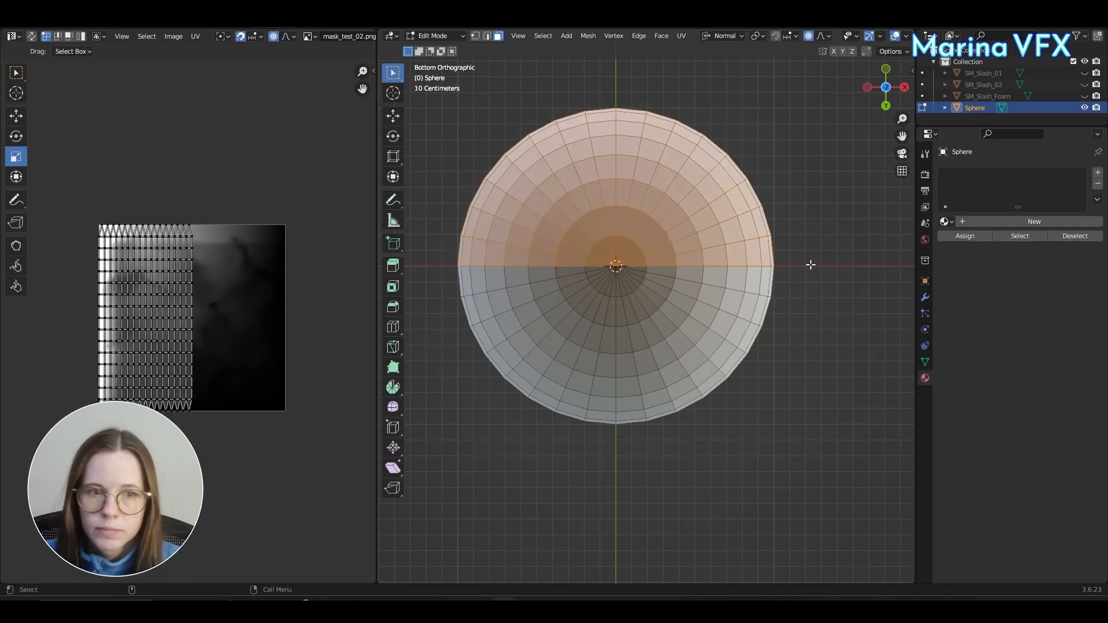
{"action": "key", "text": "x"}
{"action": "left_click", "coordinate": [801, 269]}
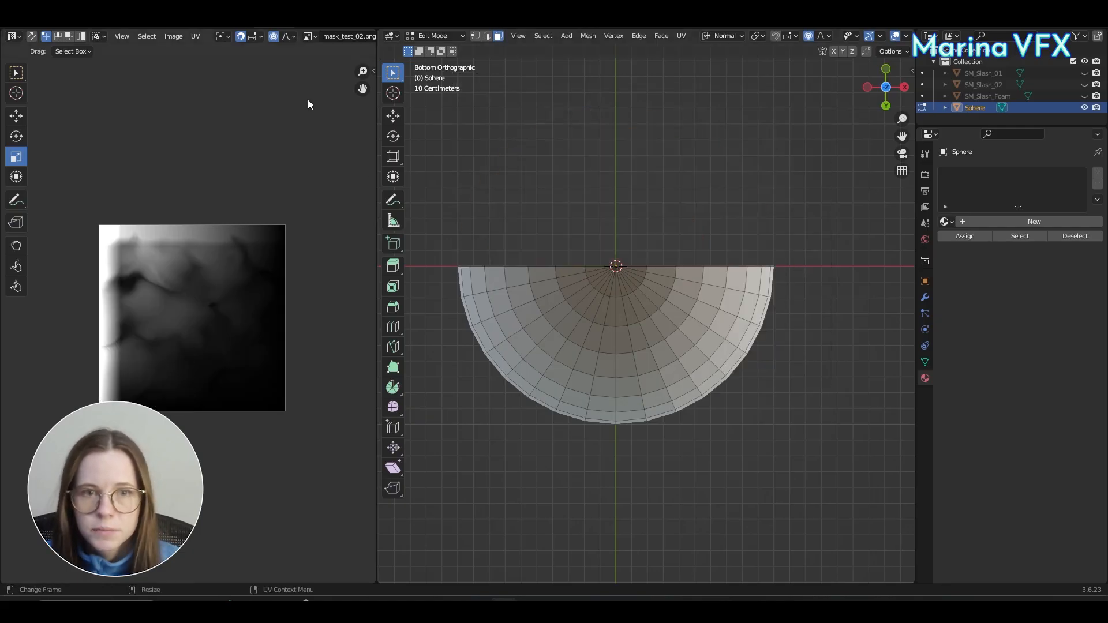
Step: In Edit Mode, select the three face rings around the top pole of the half sphere
{"action": "left_click", "coordinate": [159, 29]}
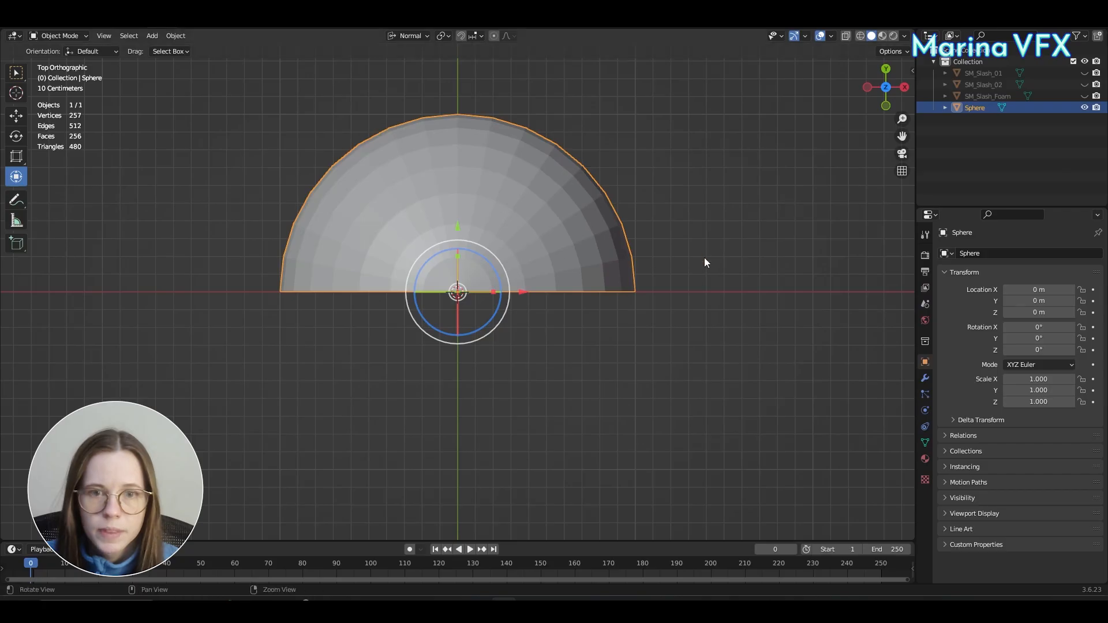
{"action": "middle_click_drag", "start_coordinate": [704, 258], "coordinate": [363, 202]}
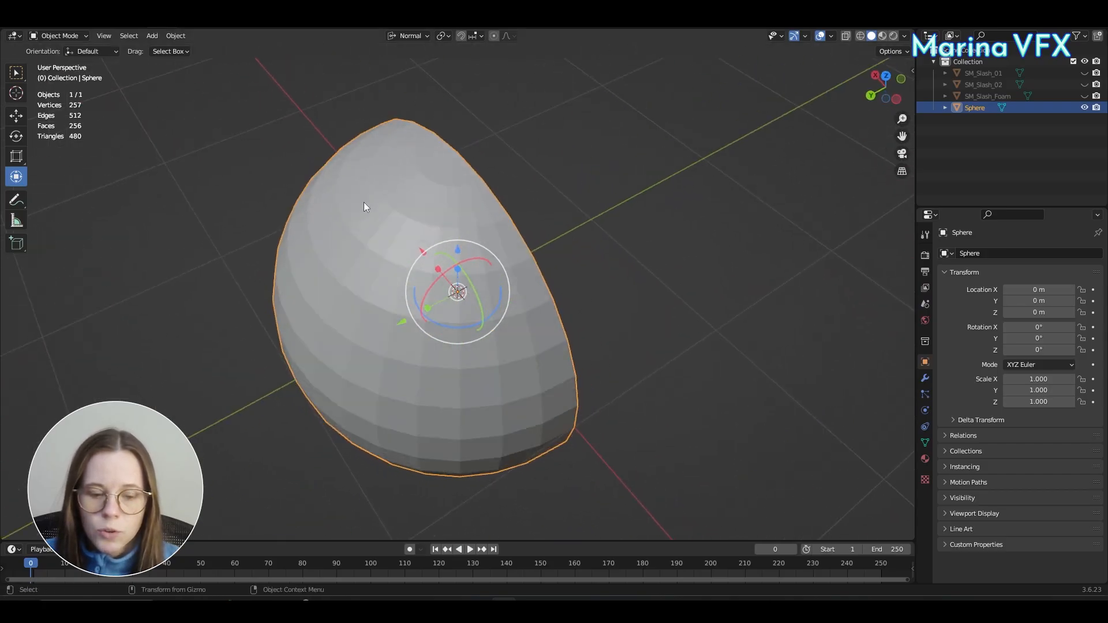
{"action": "key", "text": "Tab"}
{"action": "left_click", "coordinate": [448, 245]}
{"action": "double_click", "coordinate": [429, 243], "text": "shift"}
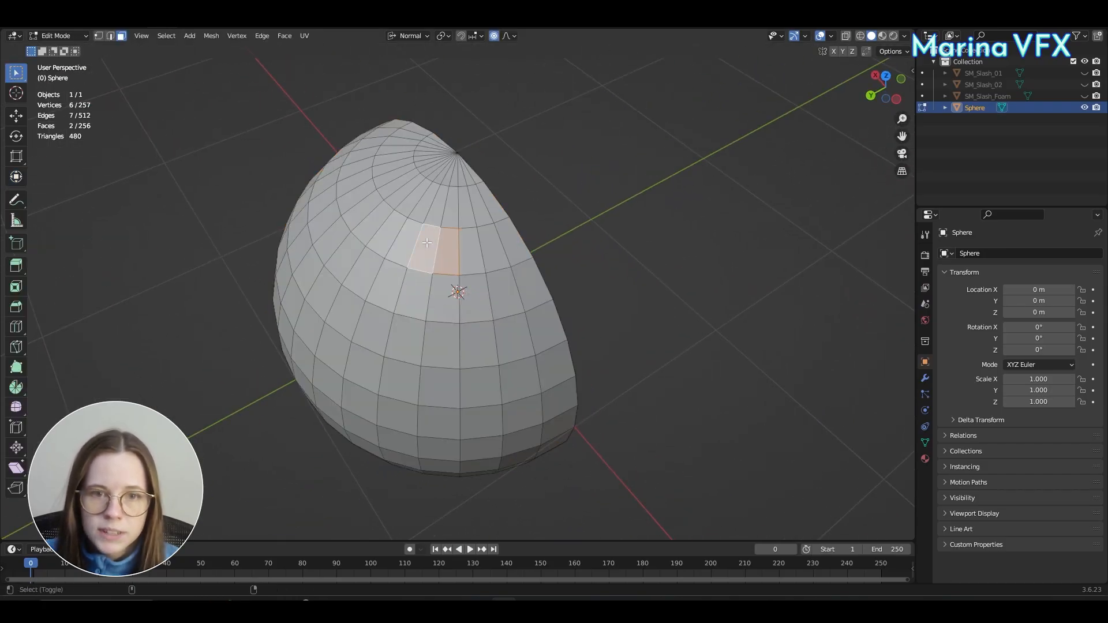
{"action": "left_click", "coordinate": [437, 212], "text": "shift"}
{"action": "double_click", "coordinate": [425, 201], "text": "shift"}
{"action": "double_click", "coordinate": [456, 145], "text": "shift"}
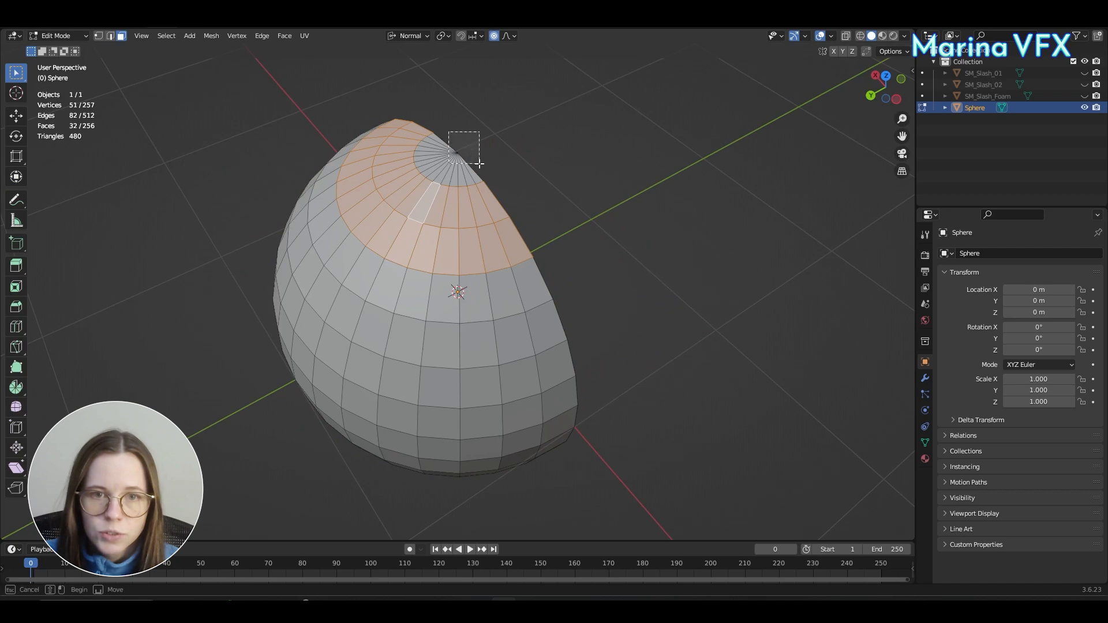
Step: Add the three face rings around the bottom pole to the selection and delete all selected faces
{"action": "middle_click_drag", "start_coordinate": [460, 148], "coordinate": [630, 171]}
{"action": "double_click", "coordinate": [435, 332], "text": "shift"}
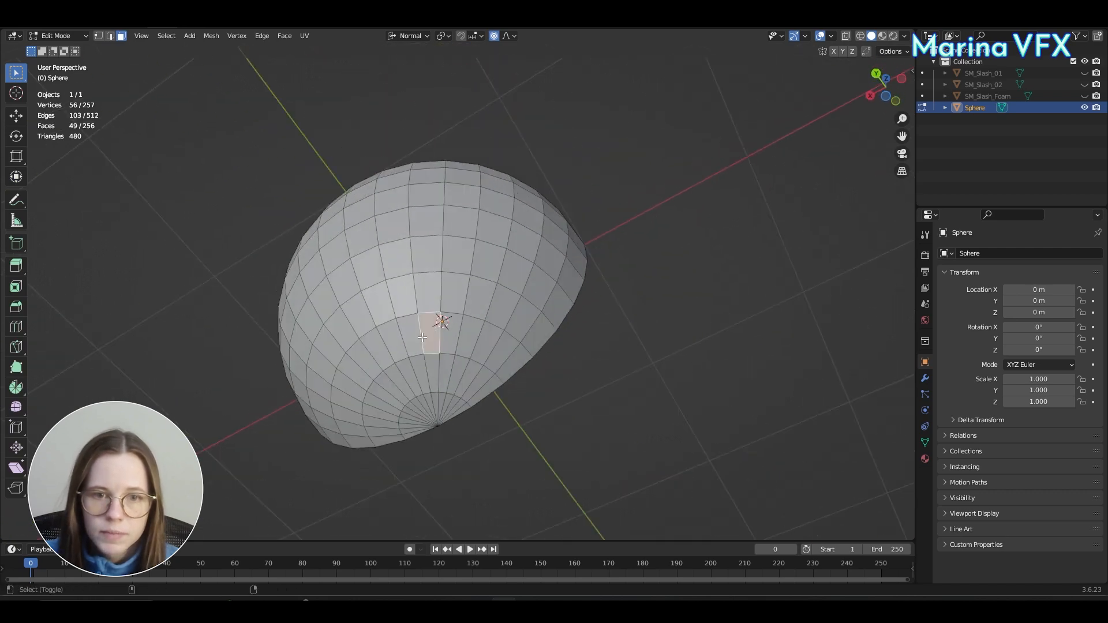
{"action": "left_click", "coordinate": [411, 375]}
{"action": "key", "text": "ctrl+z"}
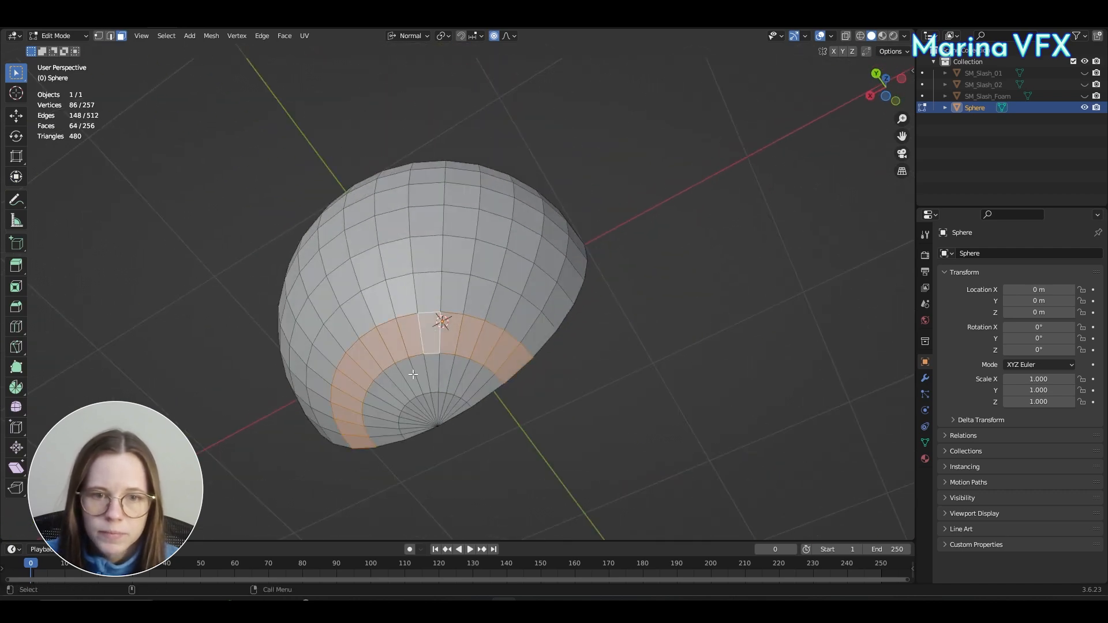
{"action": "left_click", "coordinate": [410, 375], "text": "shift"}
{"action": "double_click", "coordinate": [418, 374], "text": "shift"}
{"action": "double_click", "coordinate": [457, 417], "text": "shift"}
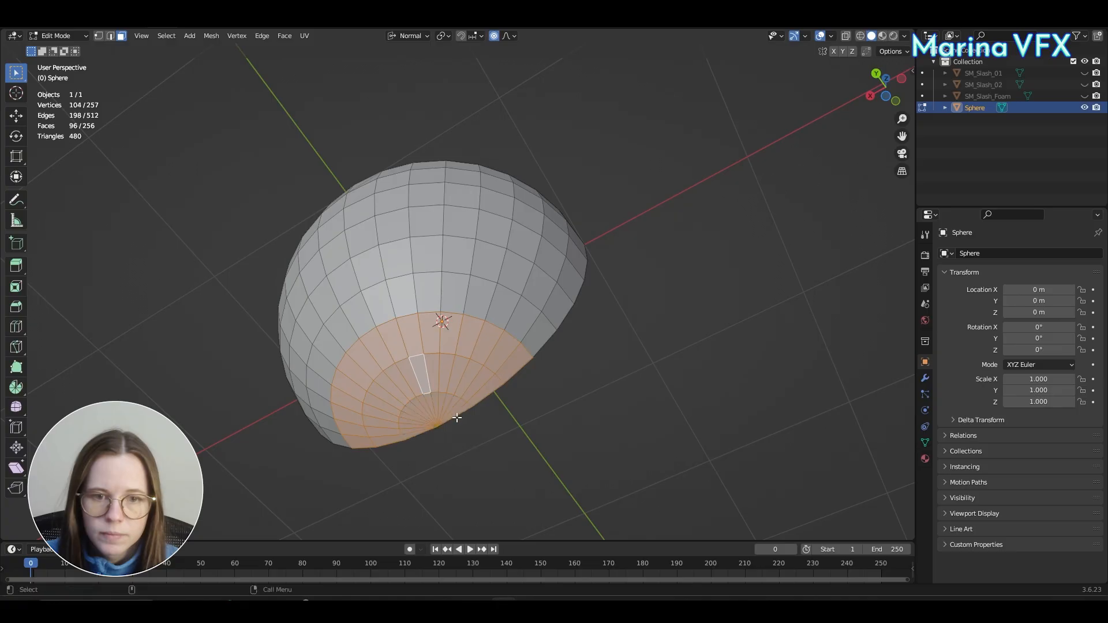
{"action": "key", "text": "x"}
{"action": "left_click", "coordinate": [491, 421]}
Step: Select the whole mesh and move its UV island horizontally to the middle of the UV square
{"action": "middle_click_drag", "start_coordinate": [613, 225], "coordinate": [604, 319]}
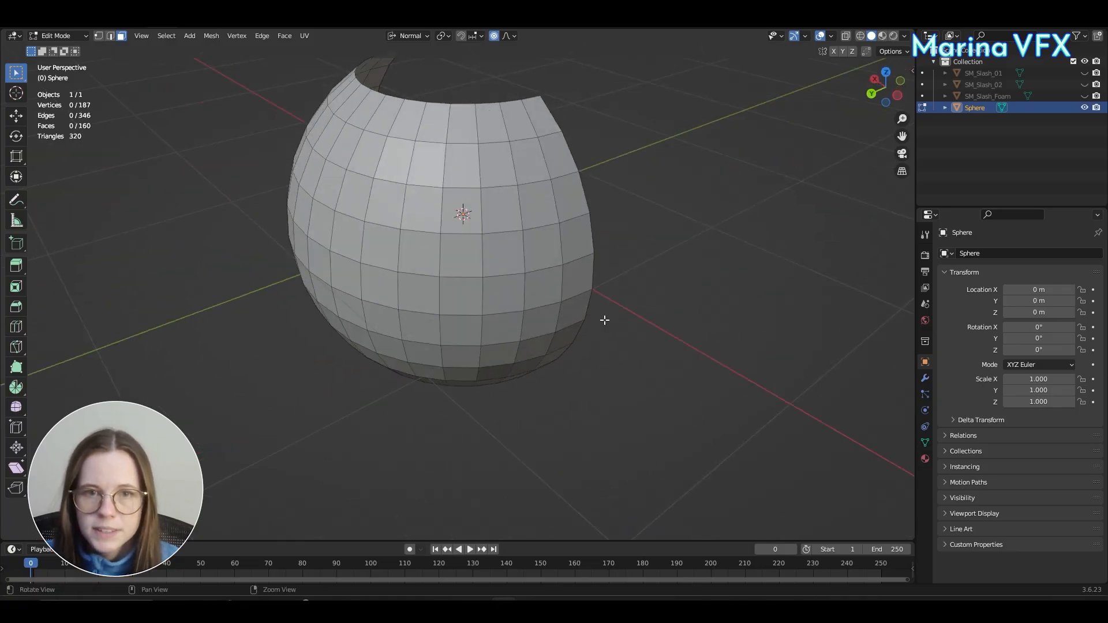
{"action": "left_click", "coordinate": [521, 220]}
{"action": "key", "text": "a"}
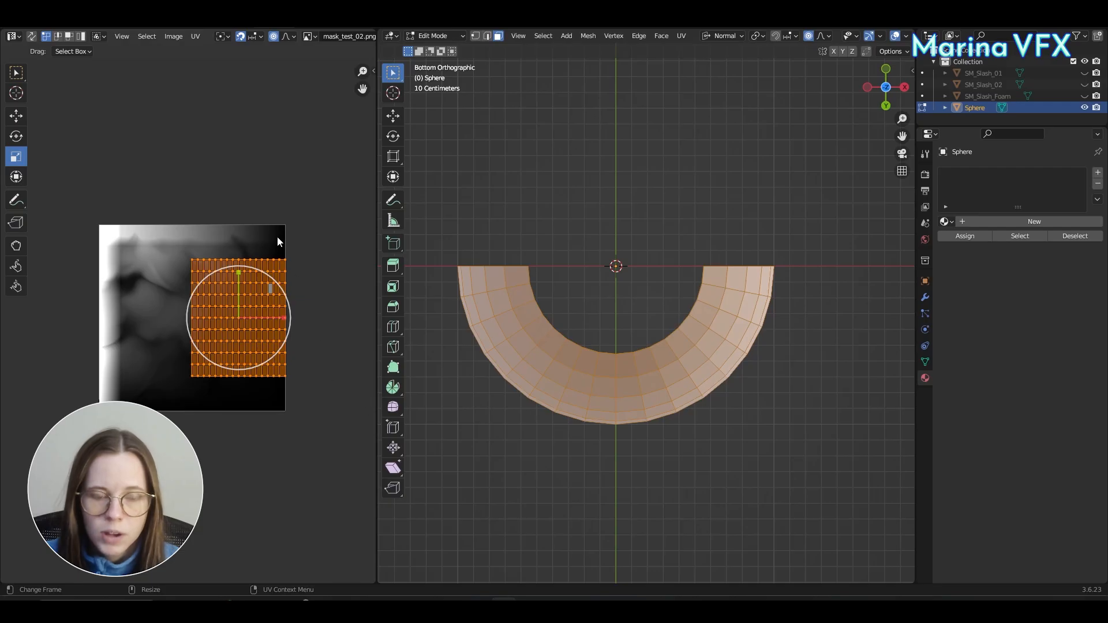
{"action": "key", "text": "shift+space"}
{"action": "key", "text": "g"}
{"action": "left_click", "coordinate": [258, 38]}
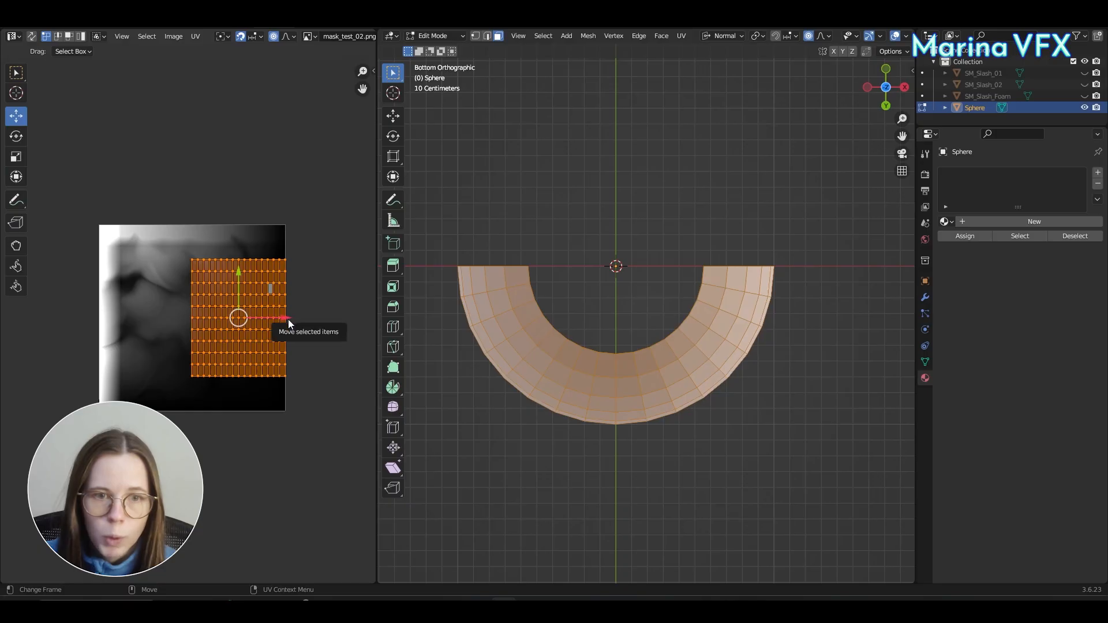
{"action": "left_click_drag", "start_coordinate": [283, 321], "coordinate": [230, 326]}
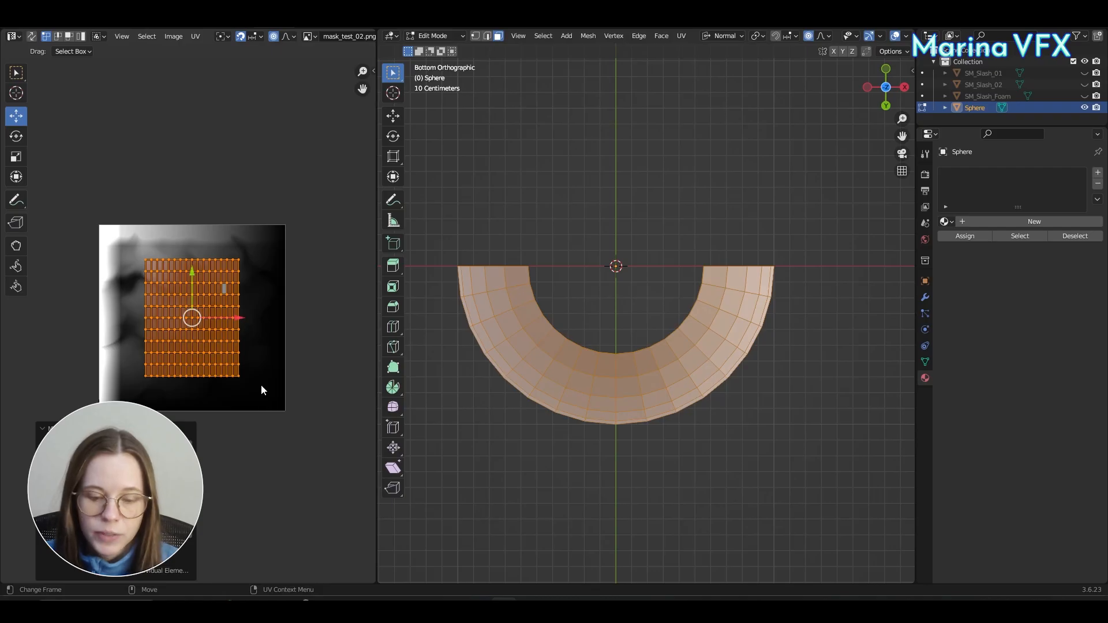
Step: Scale the UV island uniformly, then along X by about 1.23, to fill the whole UV square
{"action": "key", "text": "s"}
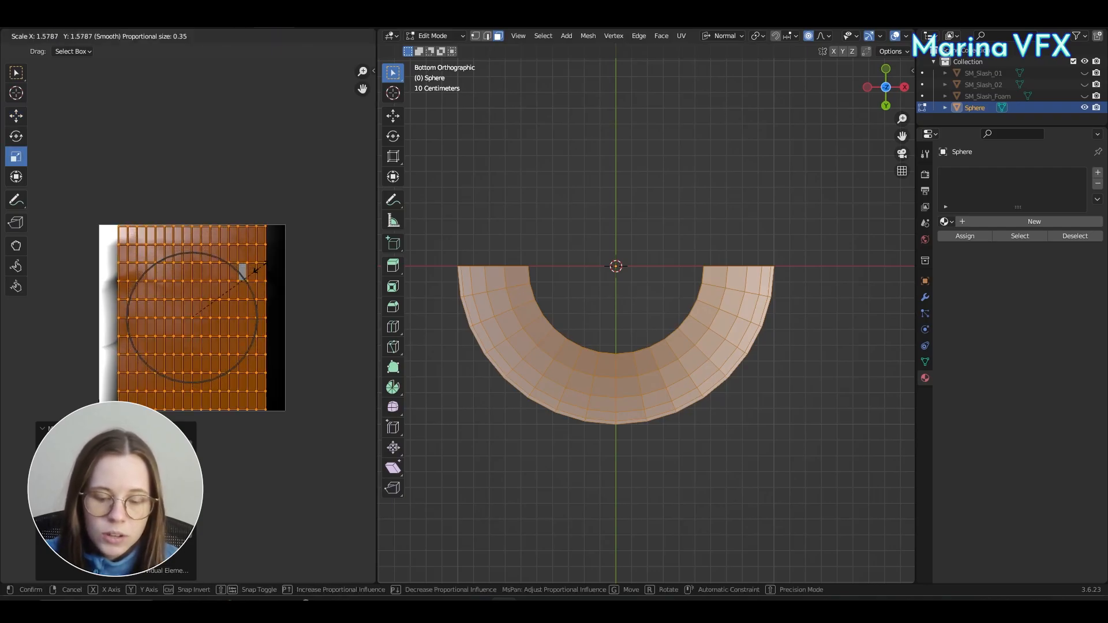
{"action": "left_click", "coordinate": [256, 270]}
{"action": "key", "text": "s"}
{"action": "key", "text": "x"}
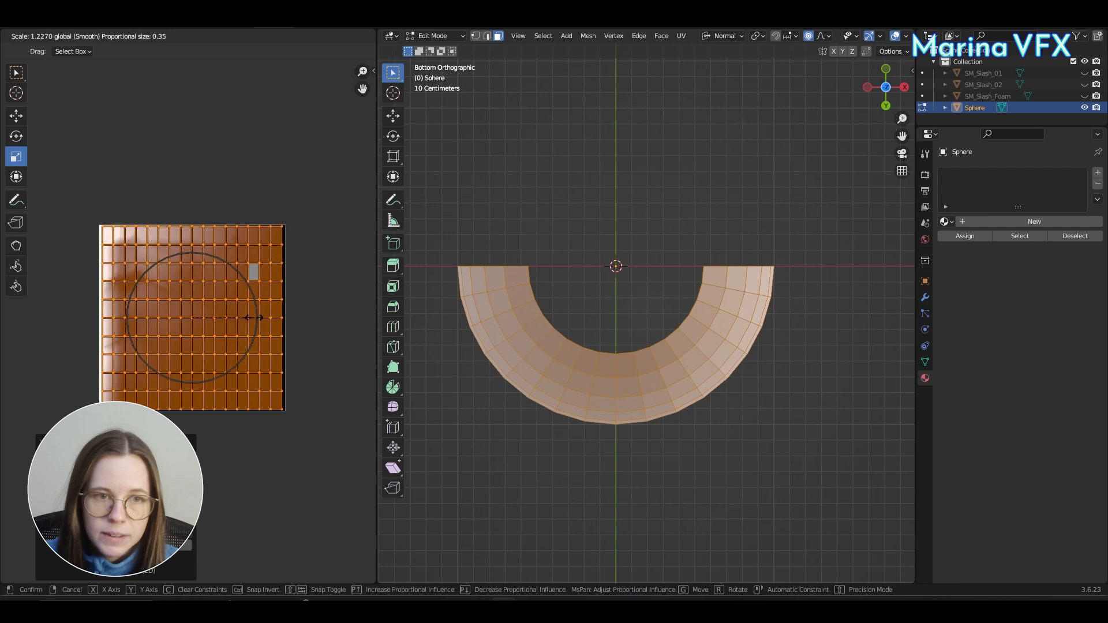
{"action": "left_click", "coordinate": [257, 324]}
Step: Return to the mesh in Object Mode and apply Shade Smooth to it
{"action": "middle_click_drag", "start_coordinate": [275, 208], "coordinate": [318, 189]}
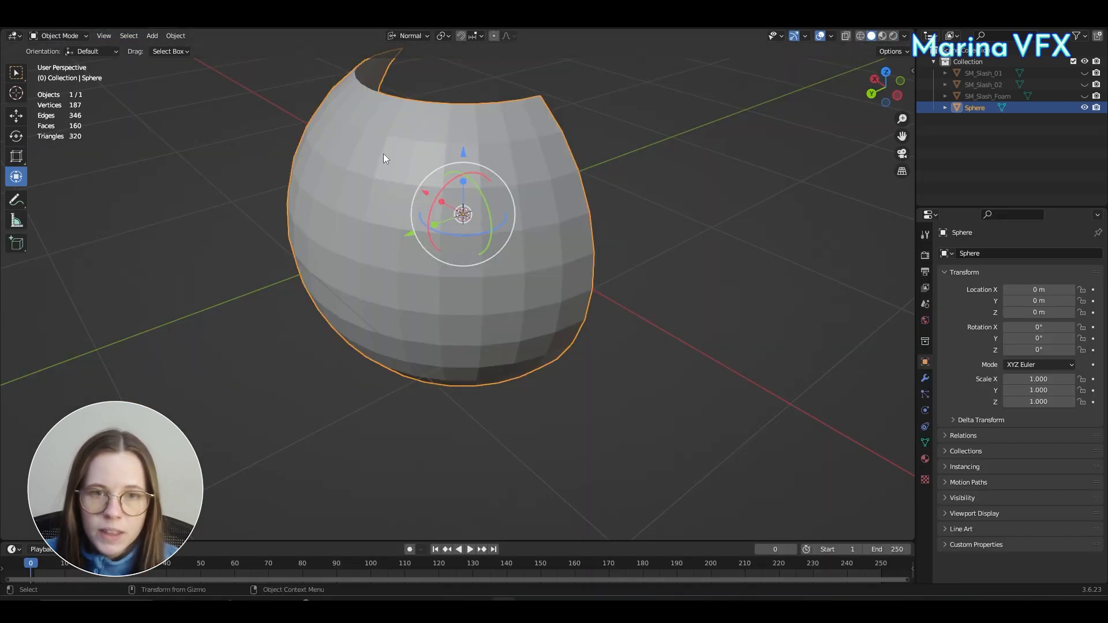
{"action": "right_click", "coordinate": [383, 153]}
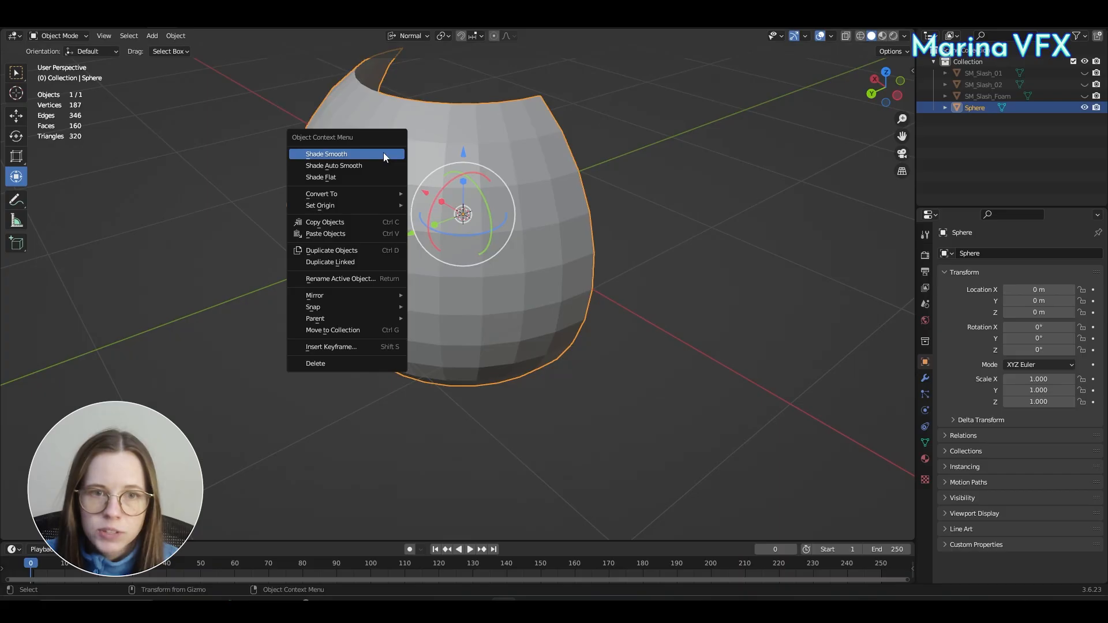
{"action": "left_click", "coordinate": [383, 153]}
Step: Flatten the half-ring mesh vertically by setting its Z scale to 0.15
{"action": "middle_click_drag", "start_coordinate": [424, 157], "coordinate": [476, 244]}
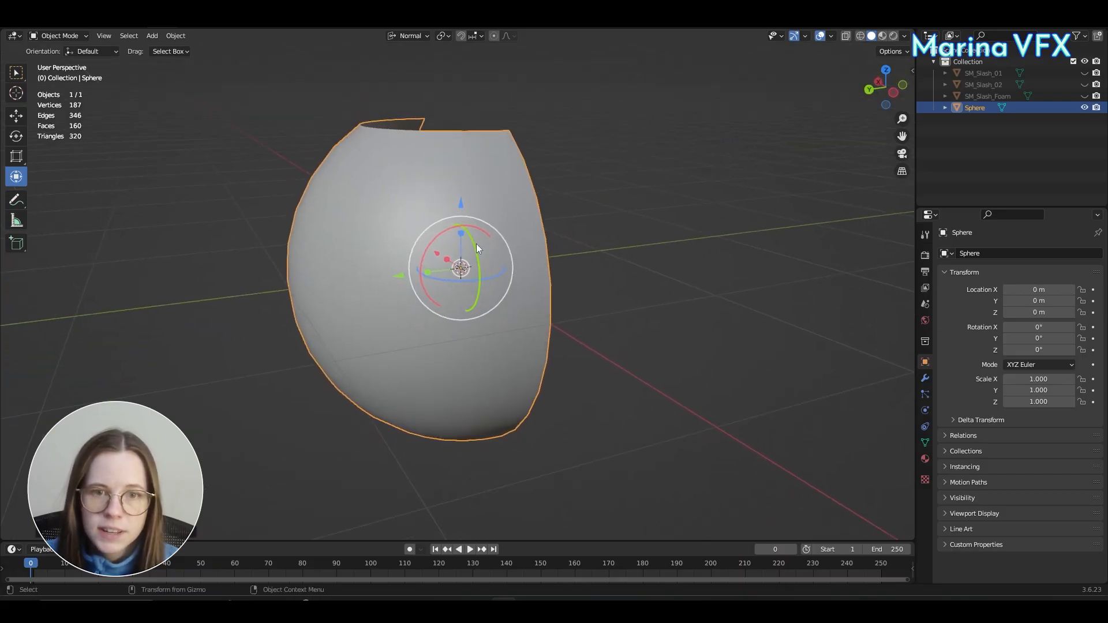
{"action": "left_click_drag", "start_coordinate": [461, 235], "coordinate": [460, 263]}
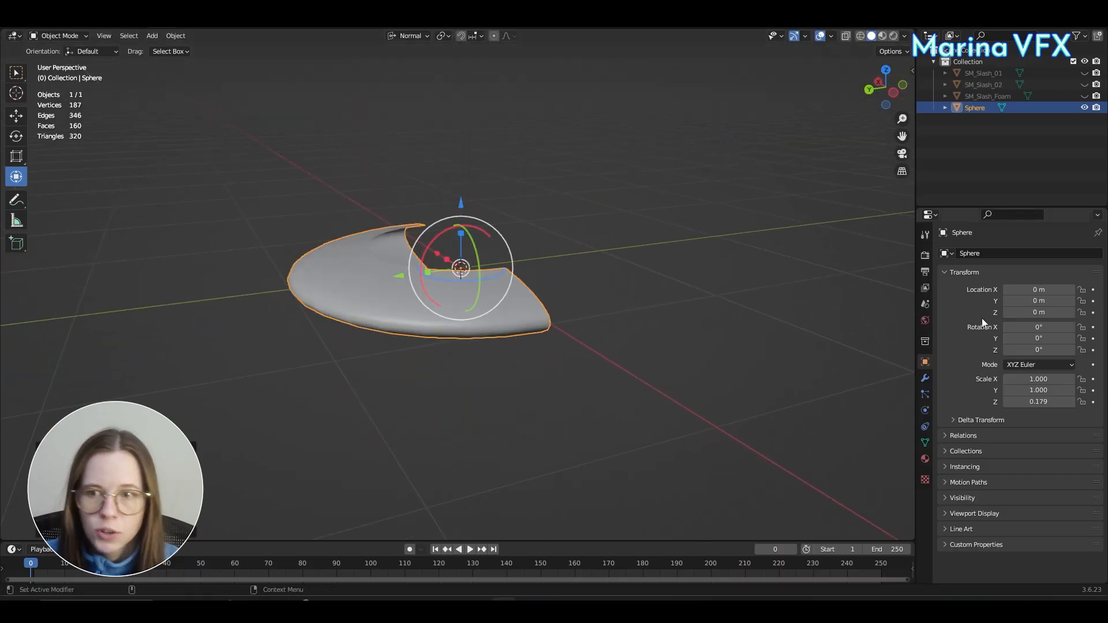
{"action": "left_click", "coordinate": [1051, 400]}
{"action": "type", "text": ".15"}
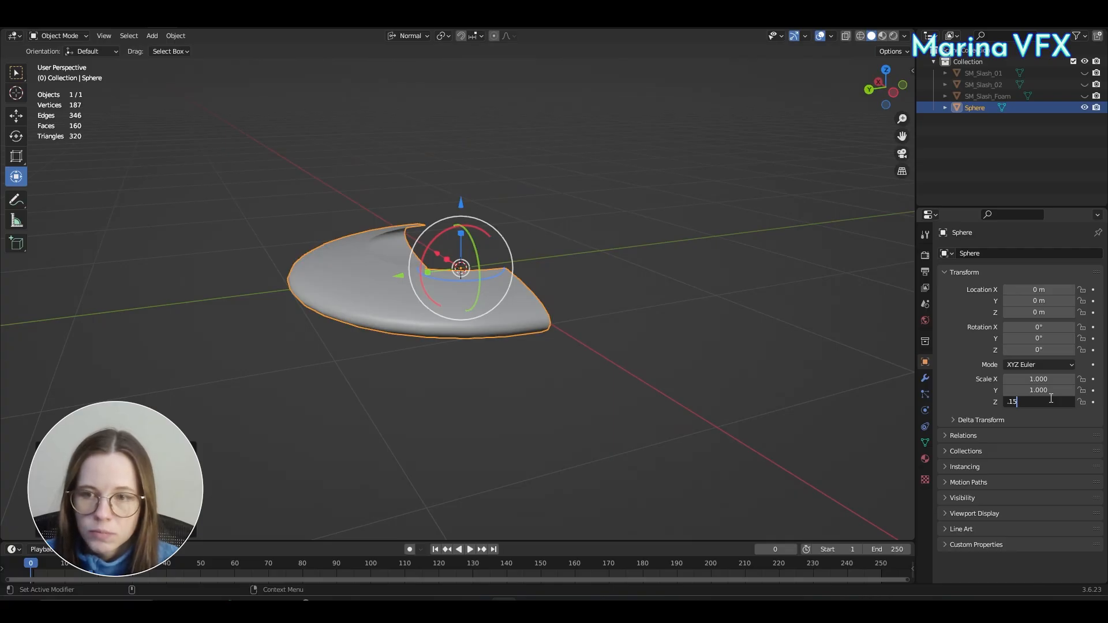
{"action": "key", "text": "Return"}
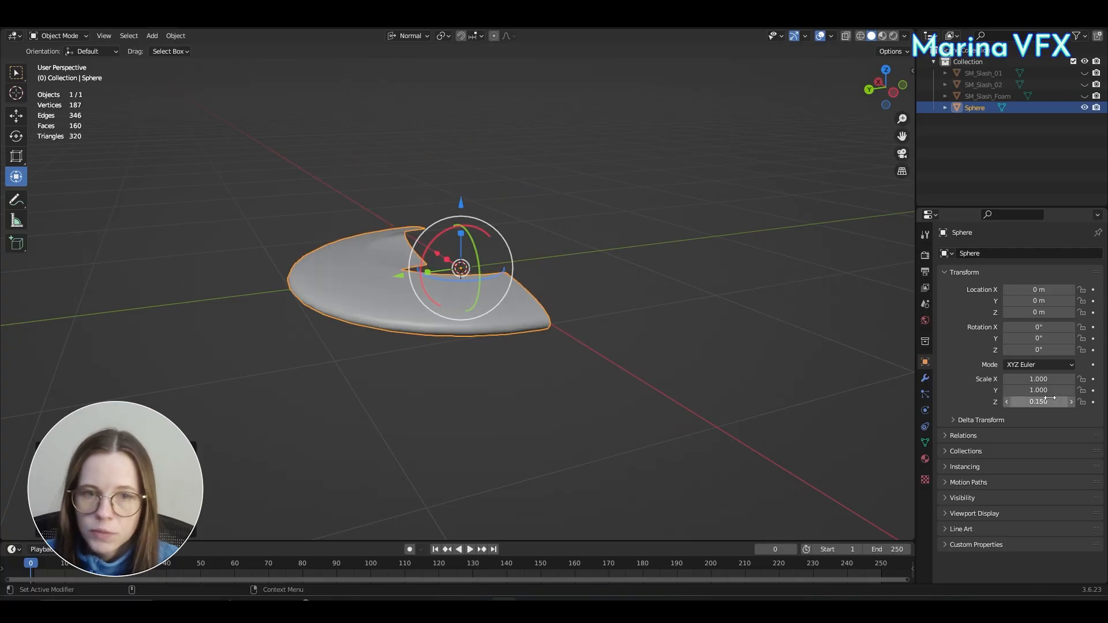
Step: Apply all transforms to the flattened half-ring mesh
{"action": "left_click", "coordinate": [176, 35]}
{"action": "mouse_move", "coordinate": [214, 96]}
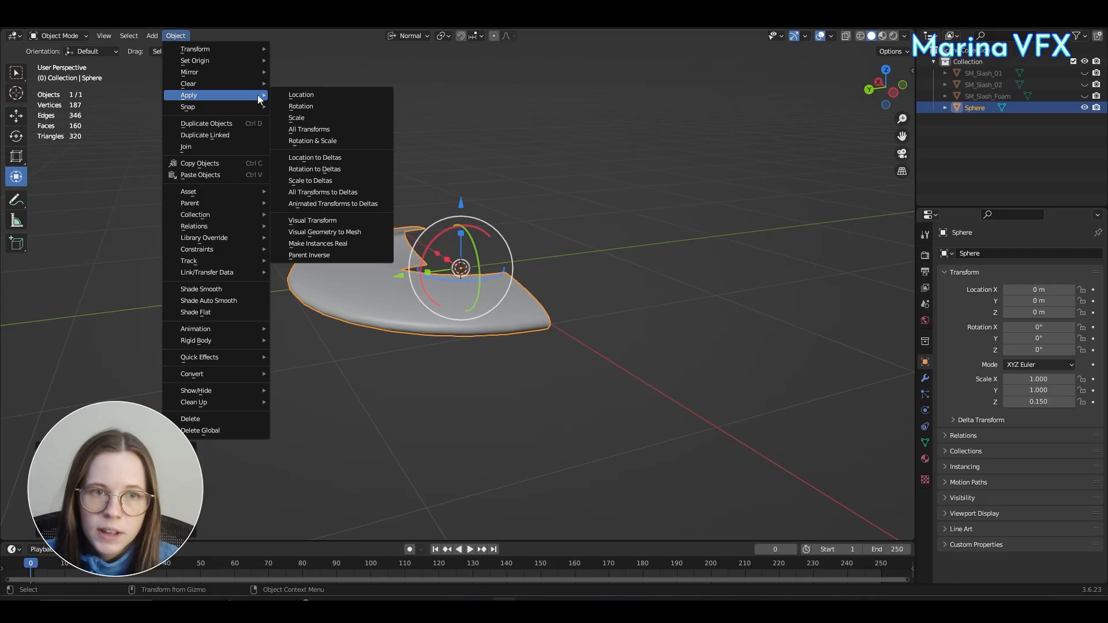
{"action": "left_click", "coordinate": [323, 131]}
Step: Set the mesh's X, Y and Z scale to 50 and return the timeline to frame 0
{"action": "double_click", "coordinate": [1046, 379]}
{"action": "type", "text": "50"}
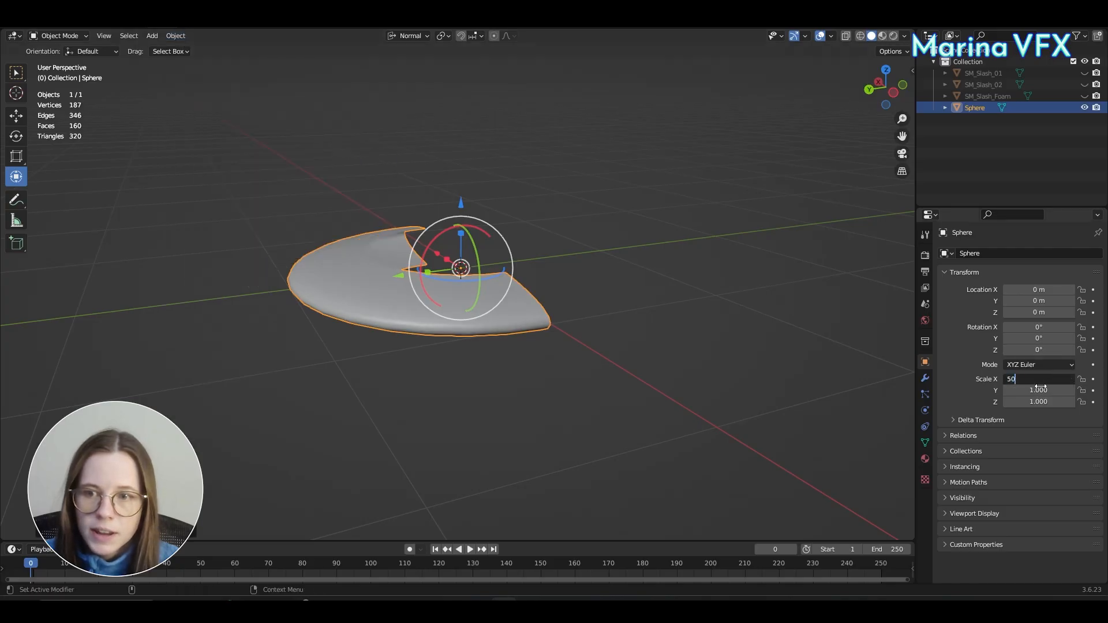
{"action": "key", "text": "Return"}
{"action": "double_click", "coordinate": [1042, 390]}
{"action": "type", "text": "50"}
{"action": "key", "text": "Return"}
{"action": "double_click", "coordinate": [1039, 402]}
{"action": "type", "text": "50"}
{"action": "key", "text": "Return"}
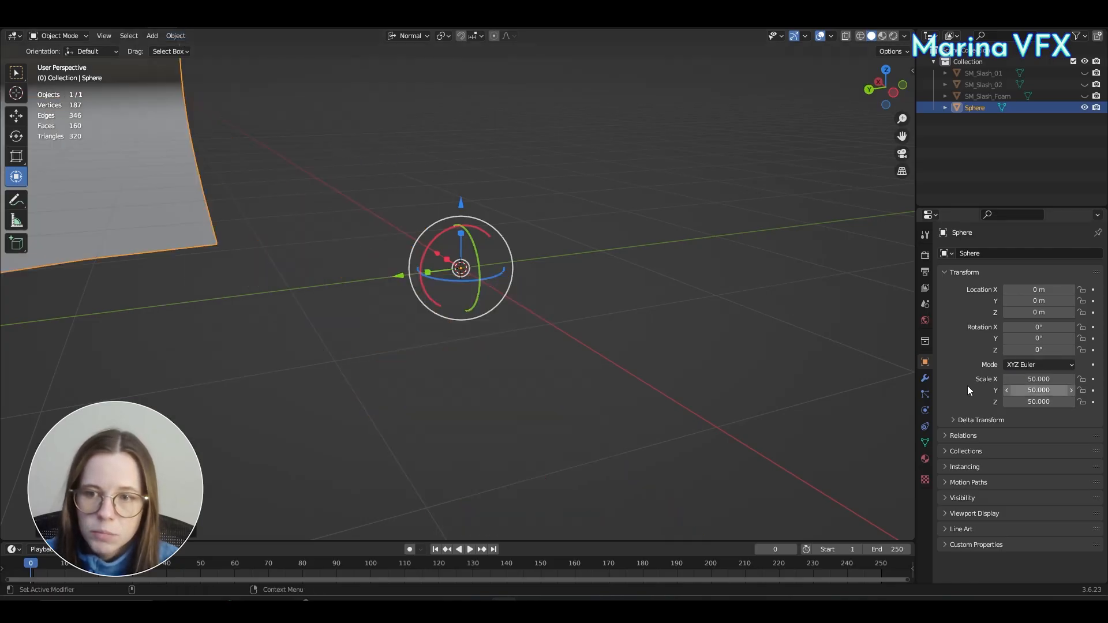
{"action": "key", "text": "space"}
{"action": "scroll", "coordinate": [435, 341], "scroll_direction": "down", "scroll_amount": 5}
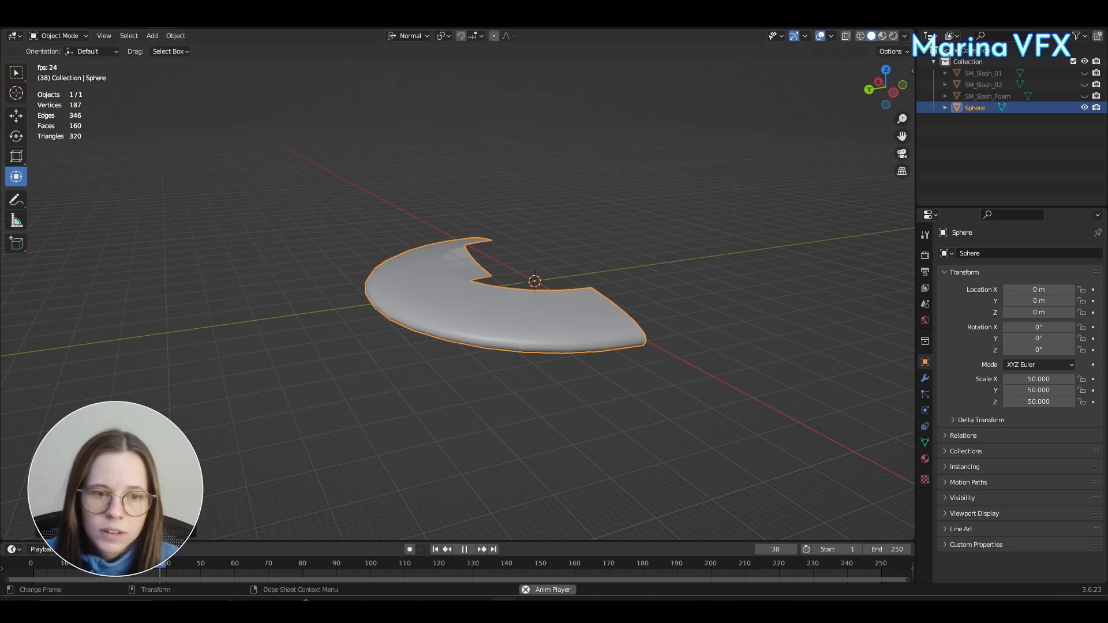
{"action": "left_click", "coordinate": [460, 550]}
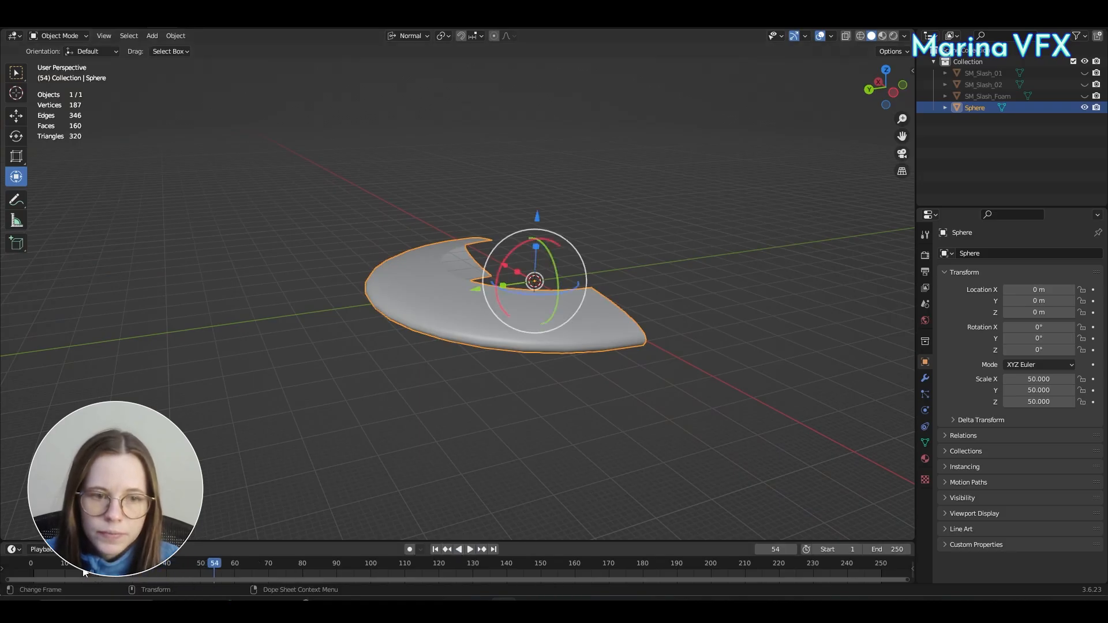
{"action": "left_click", "coordinate": [30, 571]}
Step: Apply the scale of the enlarged half-ring mesh
{"action": "left_click", "coordinate": [170, 38]}
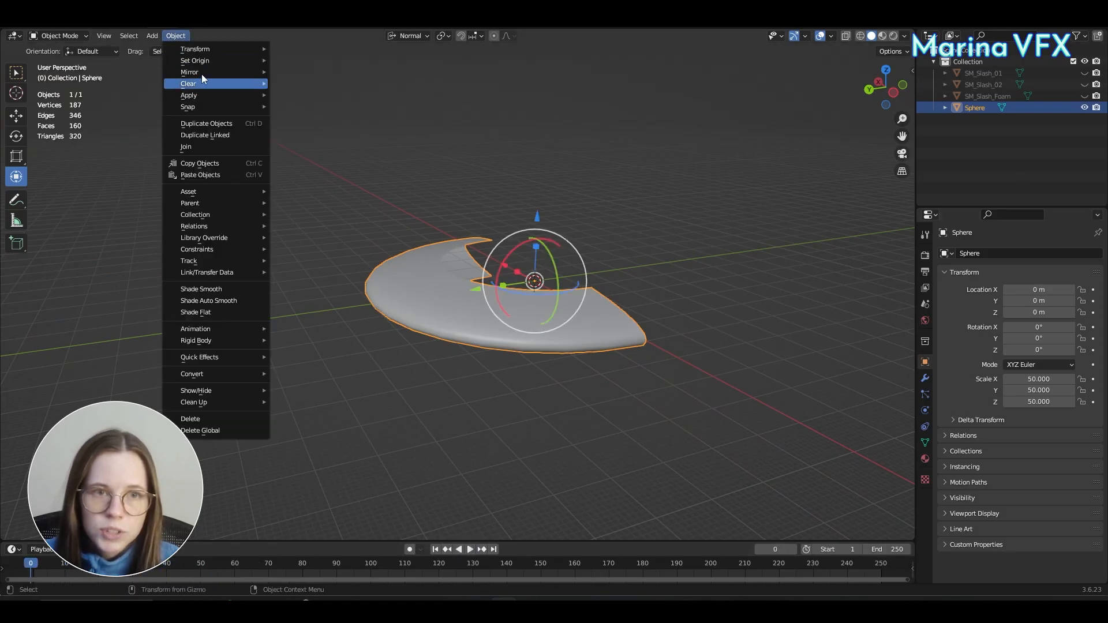
{"action": "mouse_move", "coordinate": [204, 95]}
{"action": "left_click", "coordinate": [351, 117]}
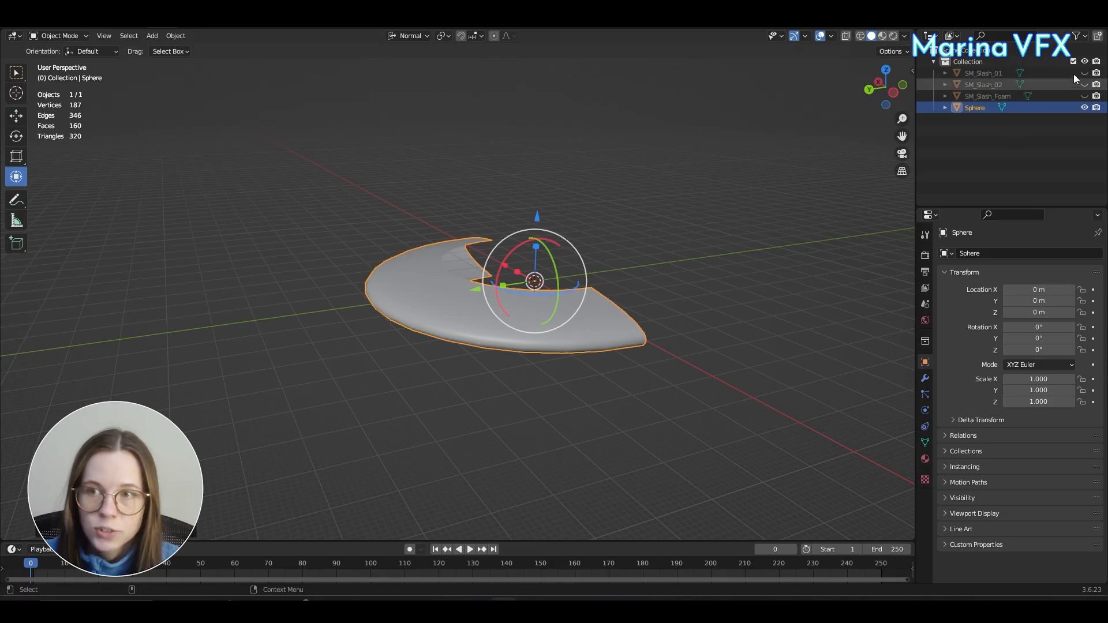
Step: Set the mesh's X rotation to 90° to match SM_Slash_02, showing that slash only temporarily as a reference
{"action": "left_click", "coordinate": [1084, 85]}
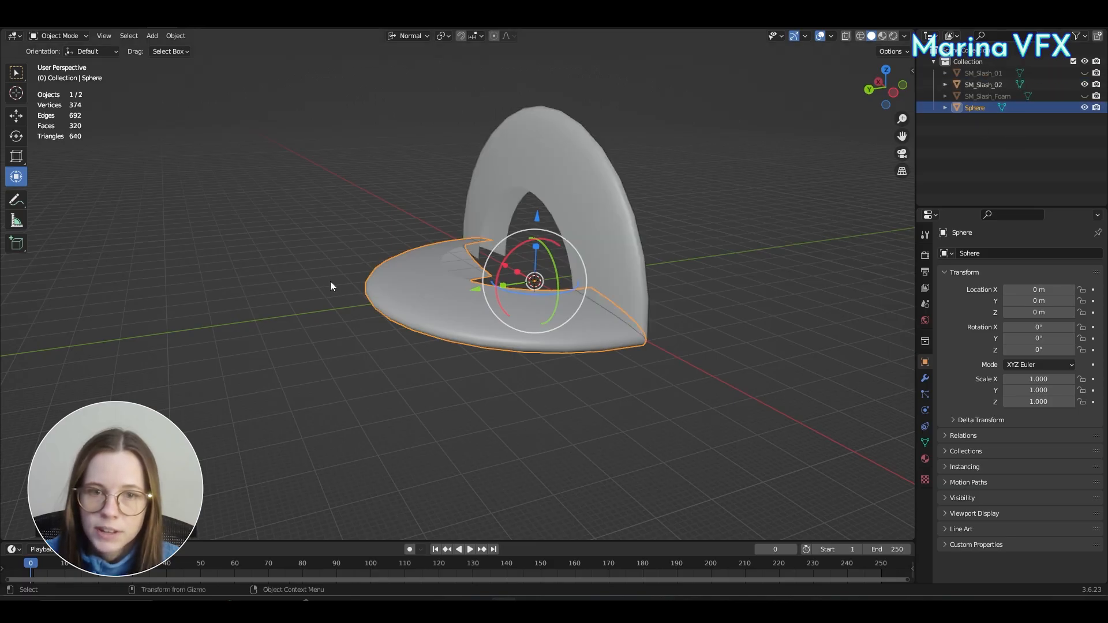
{"action": "key", "text": "r"}
{"action": "key", "text": "x"}
{"action": "left_click_drag", "start_coordinate": [528, 242], "coordinate": [581, 232]}
{"action": "double_click", "coordinate": [1038, 327]}
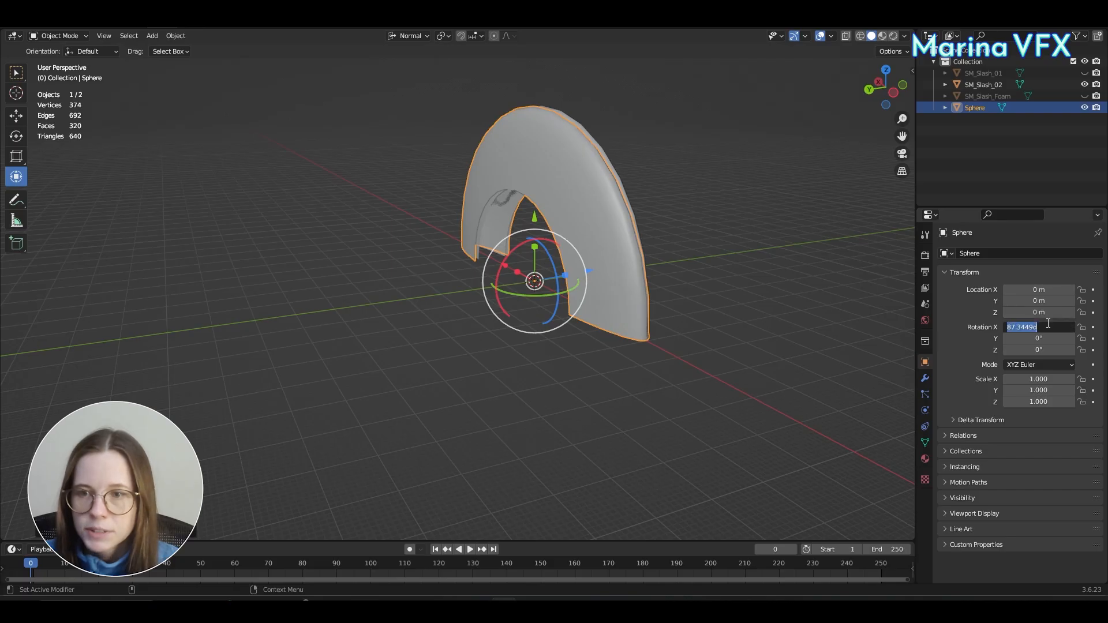
{"action": "type", "text": "90"}
{"action": "key", "text": "Return"}
{"action": "left_click", "coordinate": [1084, 85]}
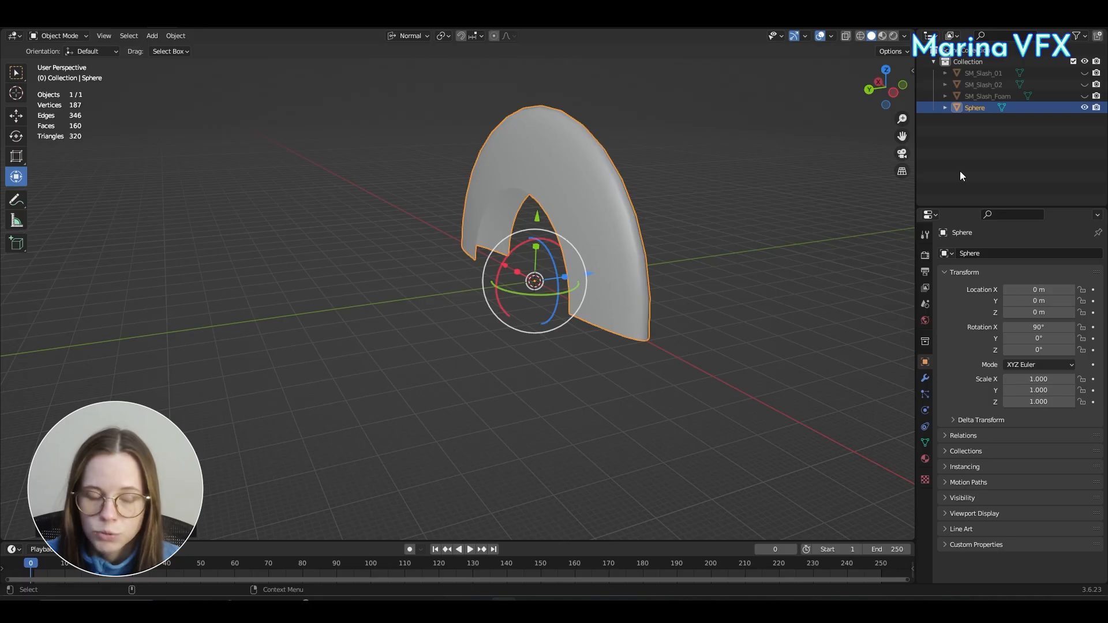
Step: Rename the Sphere object as SM_Slash_Foam_02
{"action": "double_click", "coordinate": [971, 110]}
{"action": "double_click", "coordinate": [971, 110]}
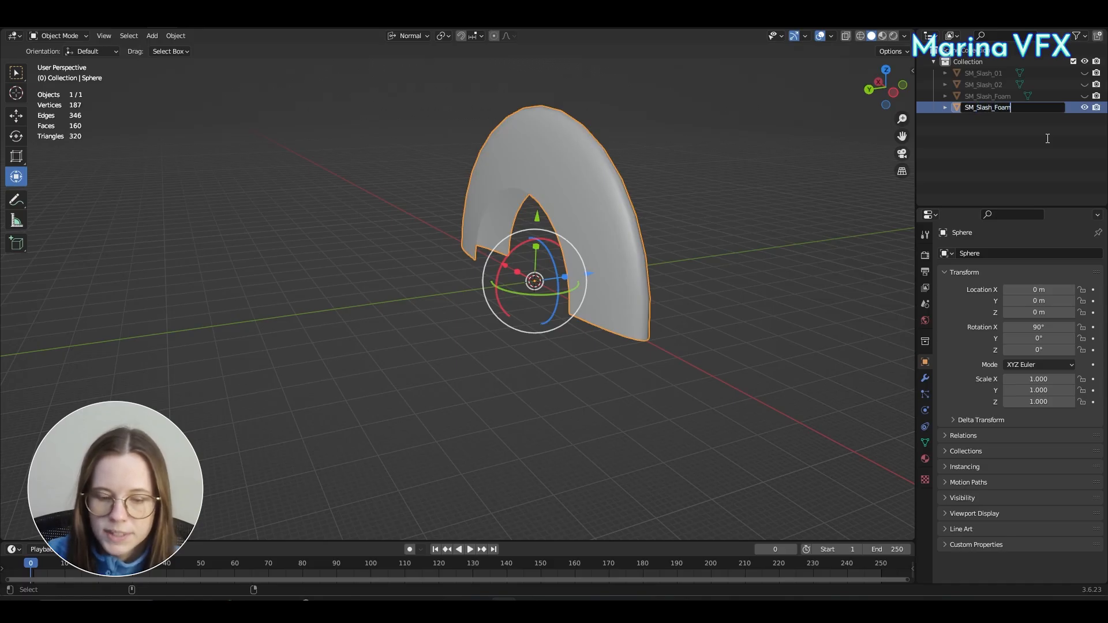
{"action": "type", "text": "_02"}
{"action": "key", "text": "Return"}
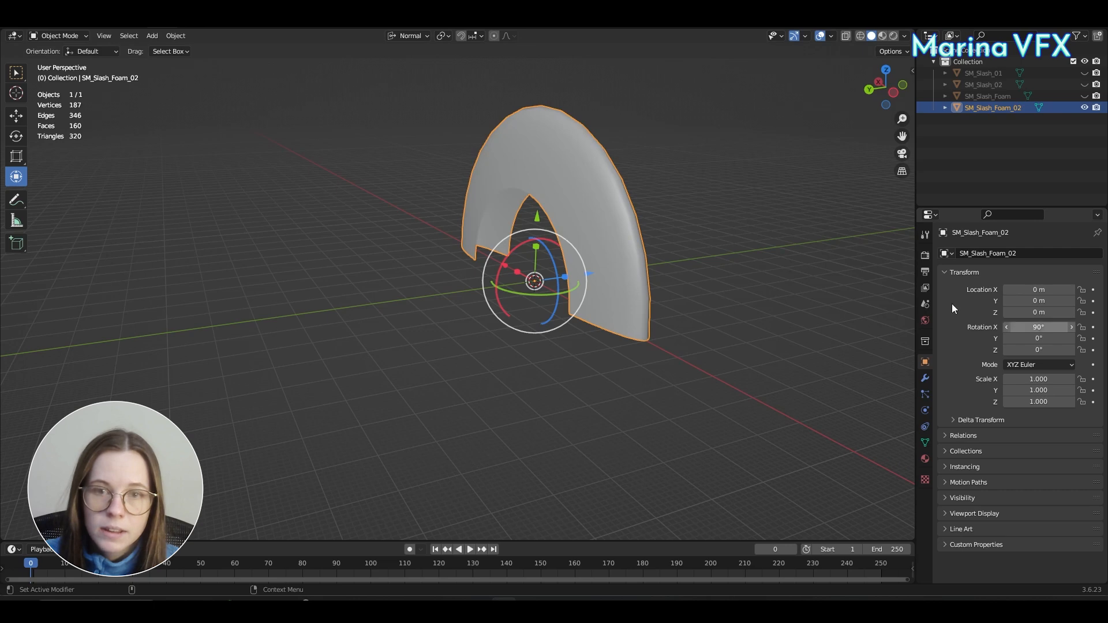
Step: Apply the rotation and scale of SM_Slash_Foam_02
{"action": "left_click", "coordinate": [177, 36]}
{"action": "mouse_move", "coordinate": [203, 96]}
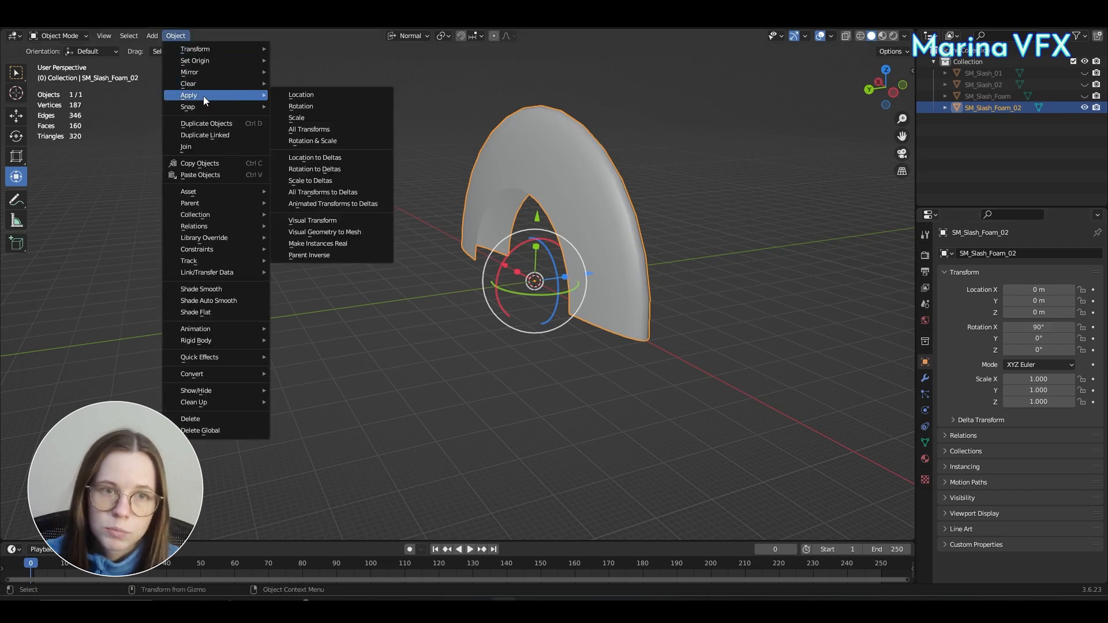
{"action": "left_click", "coordinate": [344, 141]}
{"action": "left_click", "coordinate": [33, 29]}
{"action": "mouse_move", "coordinate": [69, 187]}
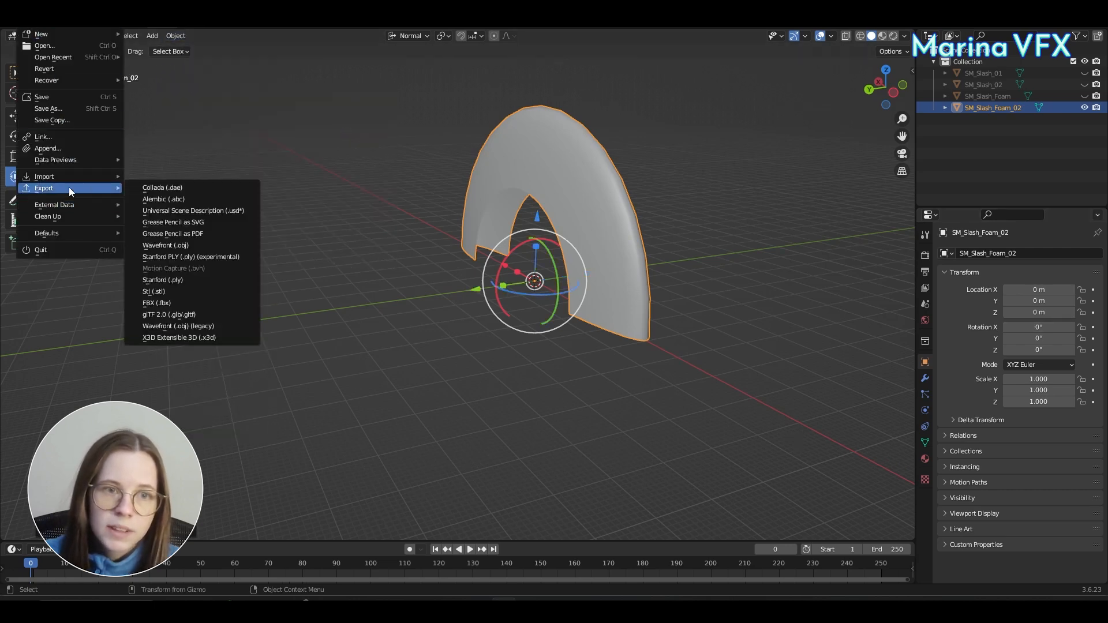
{"action": "left_click", "coordinate": [192, 292]}
{"action": "left_click", "coordinate": [874, 461]}
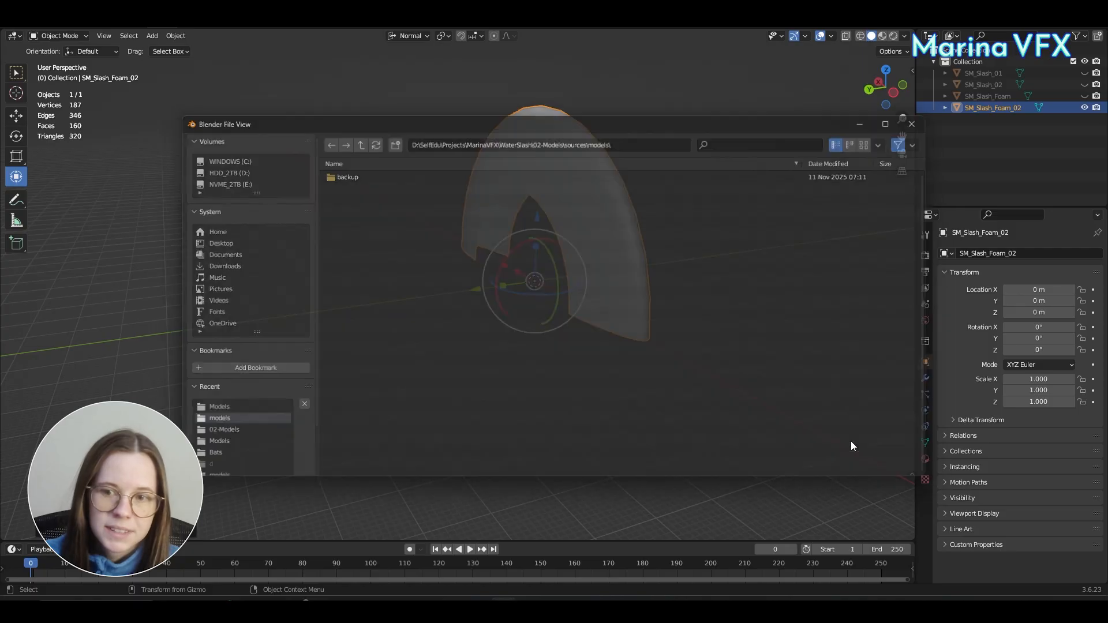
Step: Export the selected mesh in FBX format as SM_Slash_Foam_02.fbx to the Unity project's WaterSlashShowcase/Models folder
{"action": "key", "text": "F4"}
{"action": "mouse_move", "coordinate": [68, 188]}
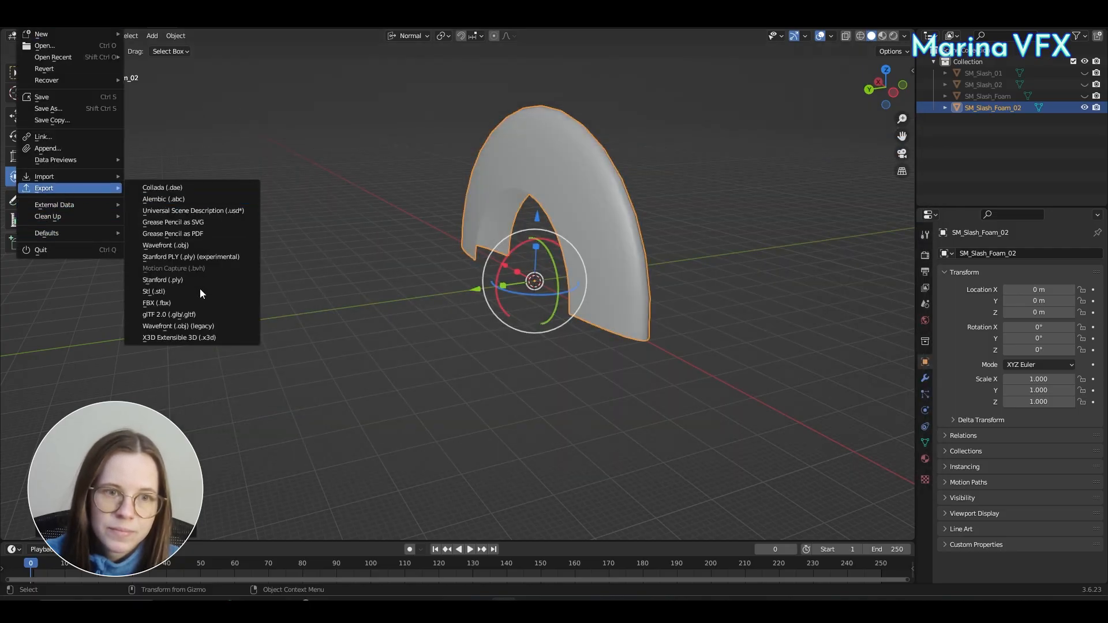
{"action": "left_click", "coordinate": [194, 302]}
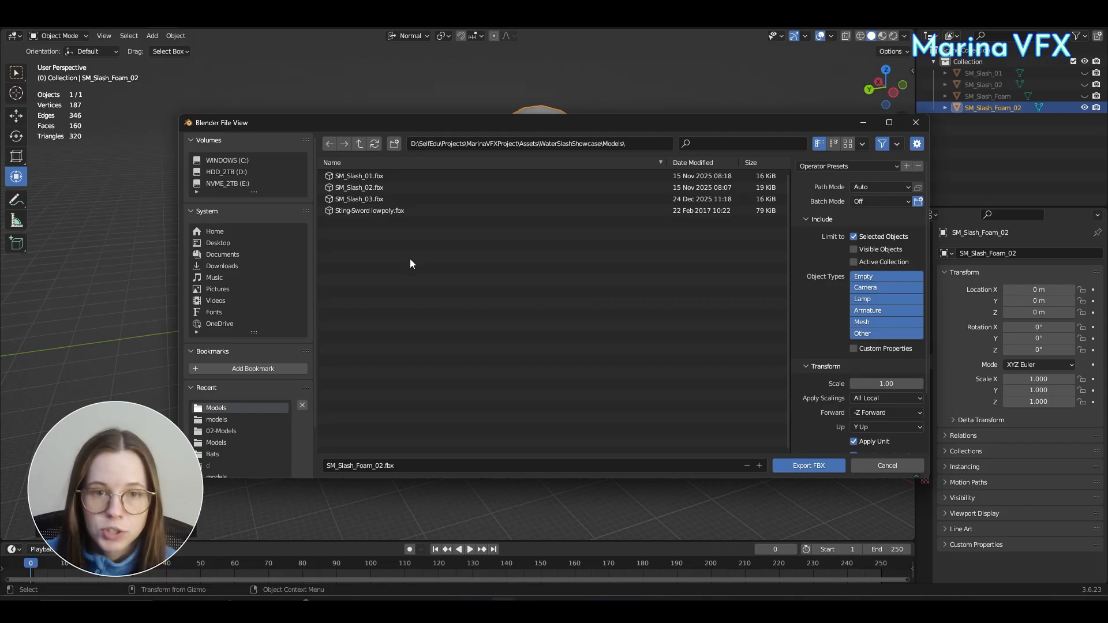
{"action": "left_click", "coordinate": [355, 199]}
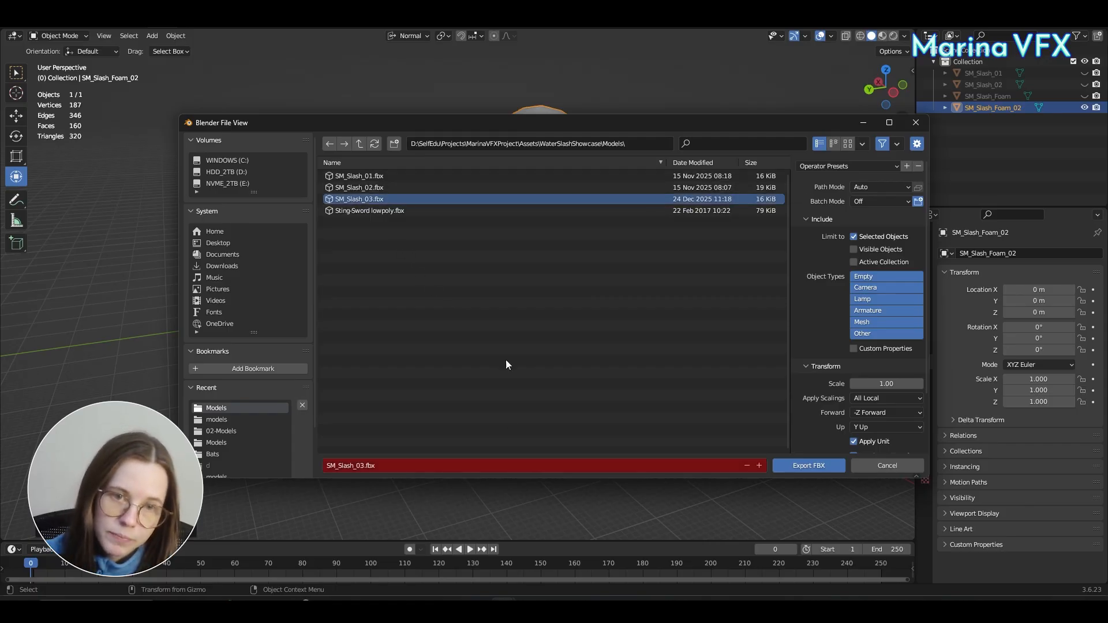
{"action": "left_click", "coordinate": [438, 468]}
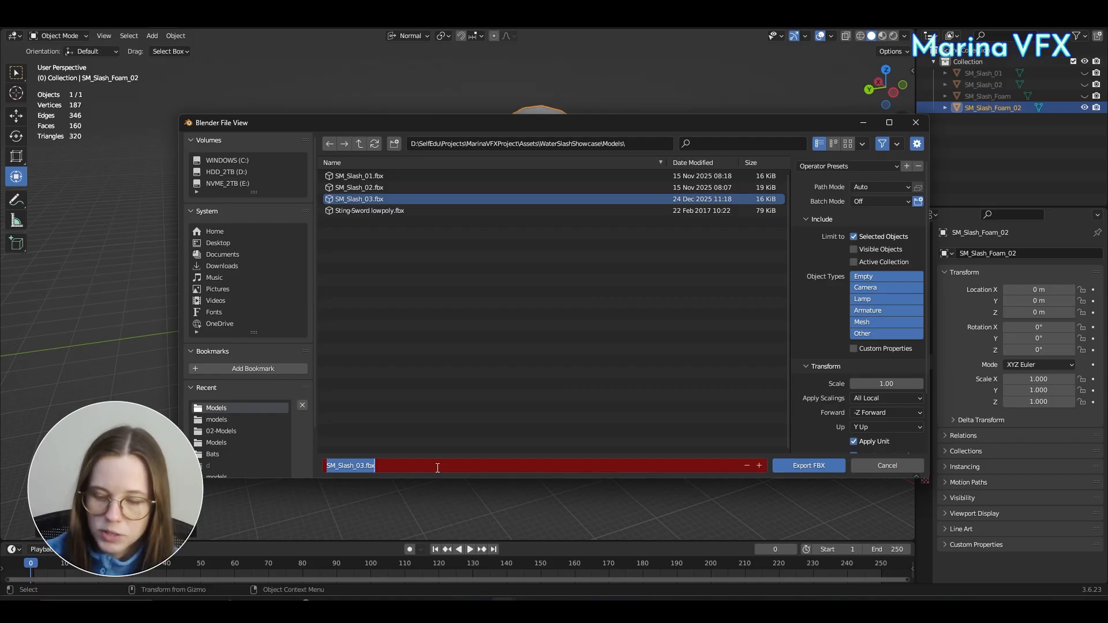
{"action": "key", "text": "Right"}
{"action": "key", "text": "BackSpace"}
{"action": "key", "text": "BackSpace"}
{"action": "key", "text": "BackSpace"}
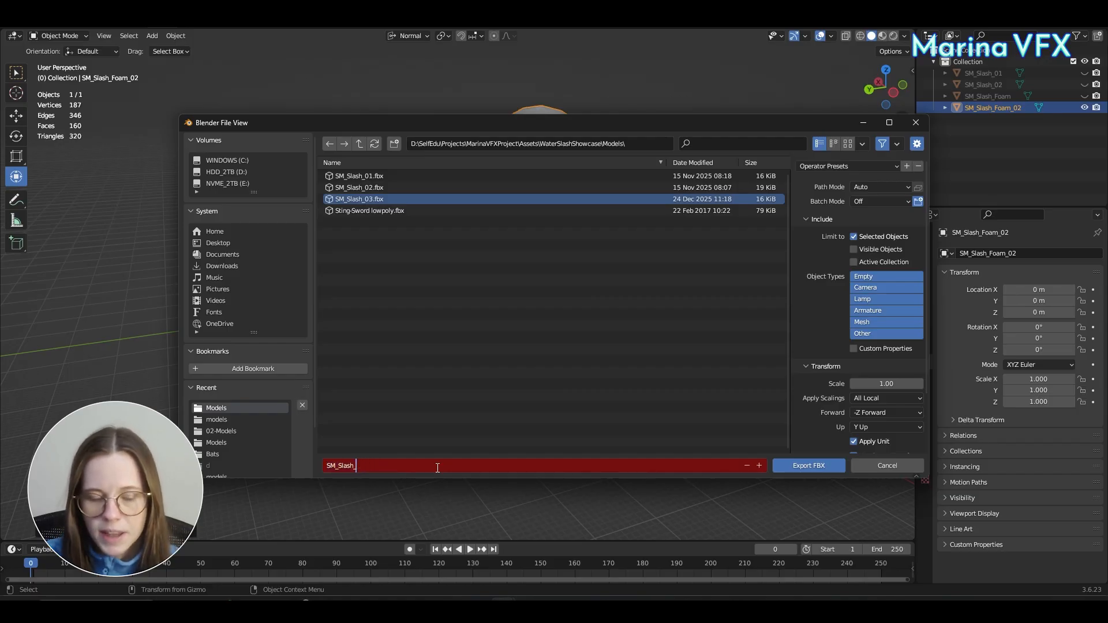
{"action": "type", "text": "Foa"}
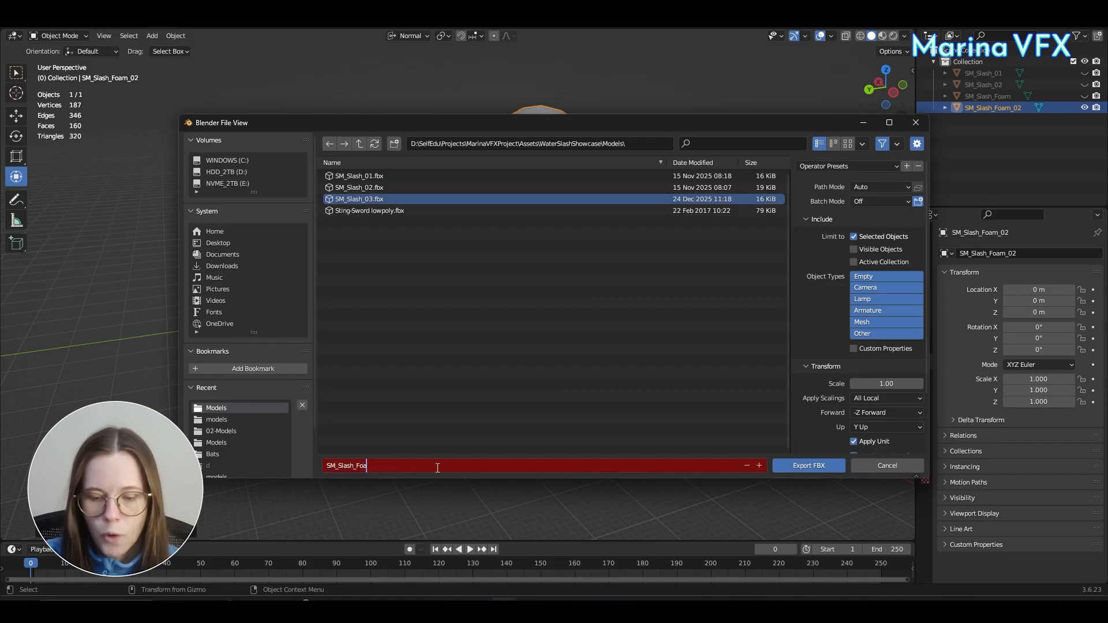
{"action": "type", "text": "m_02"}
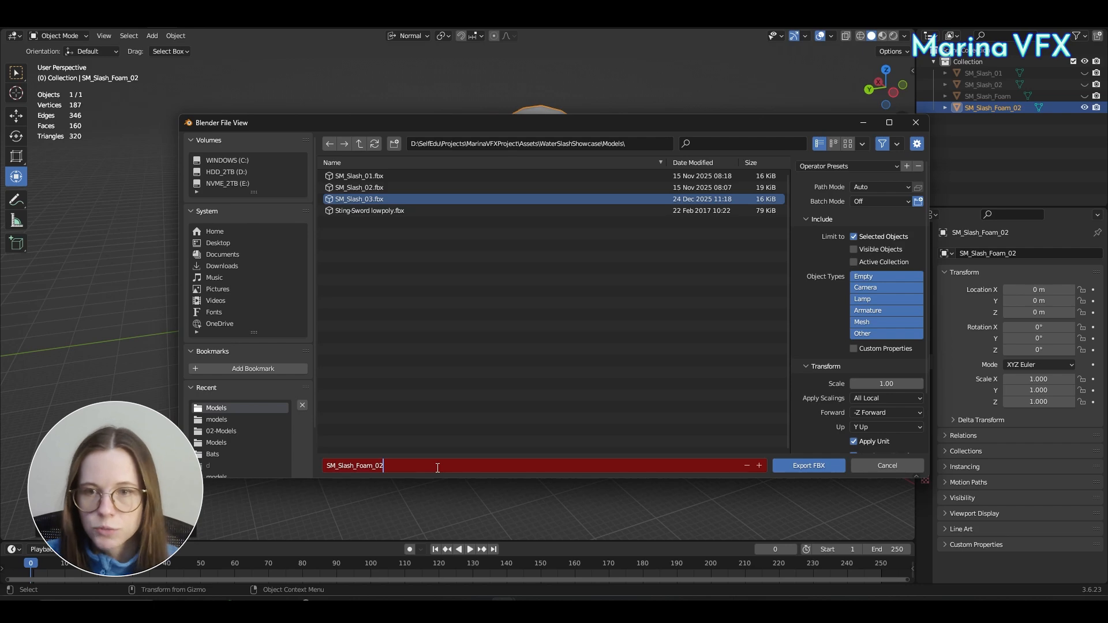
{"action": "key", "text": "Return"}
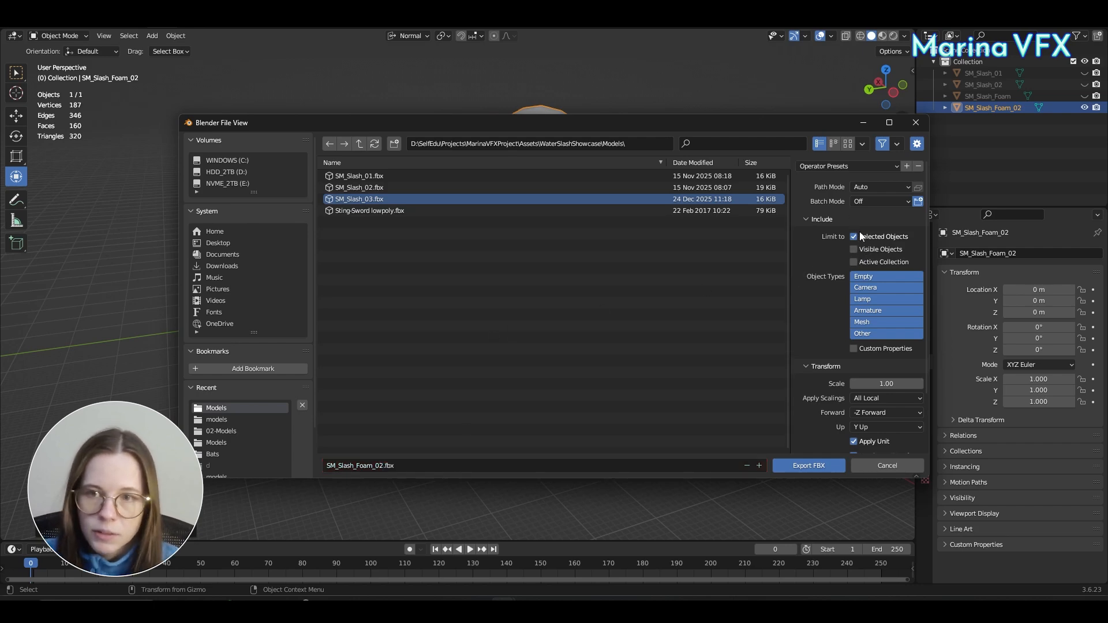
{"action": "scroll", "coordinate": [866, 260], "scroll_direction": "down", "scroll_amount": 5}
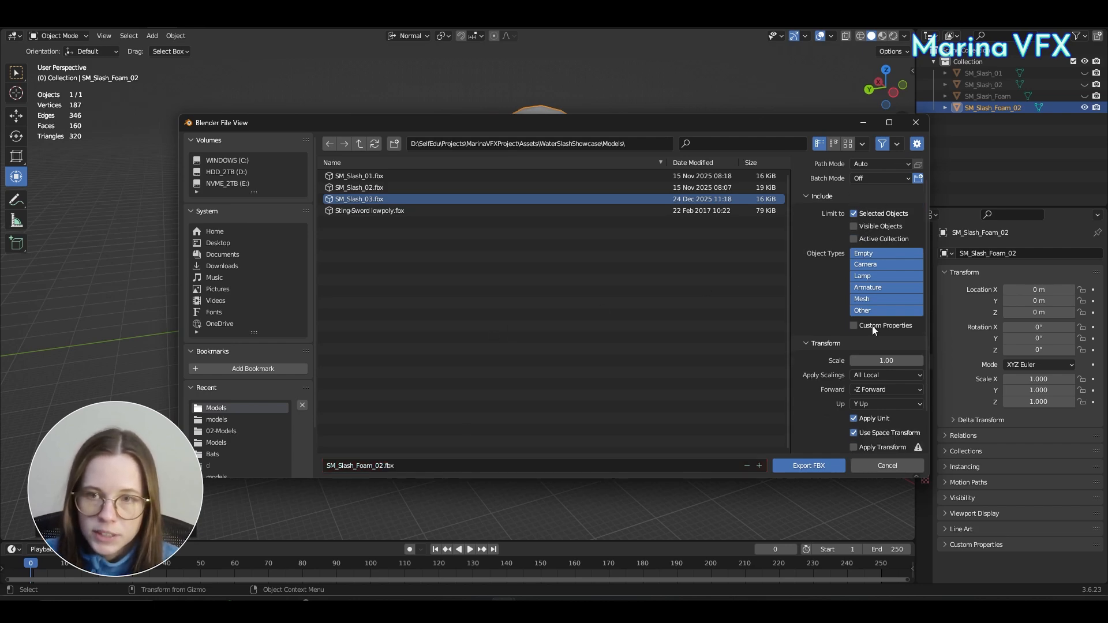
{"action": "left_click", "coordinate": [815, 465]}
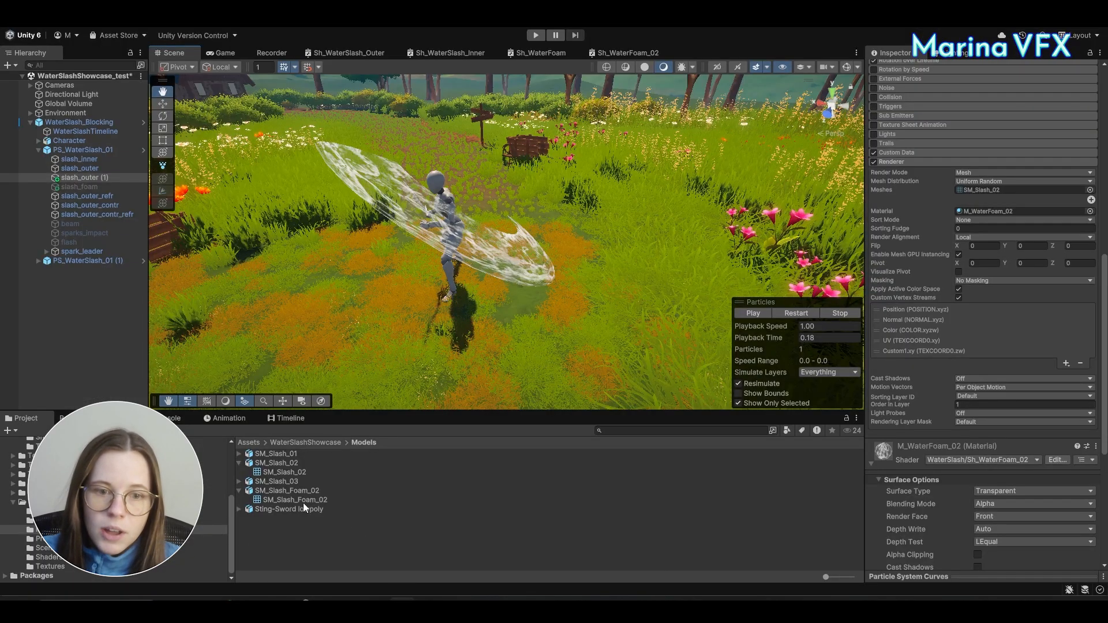
Step: In Unity, assign the SM_Slash_Foam_02 mesh to the particle renderer of slash_outer (1)
{"action": "left_click", "coordinate": [296, 508]}
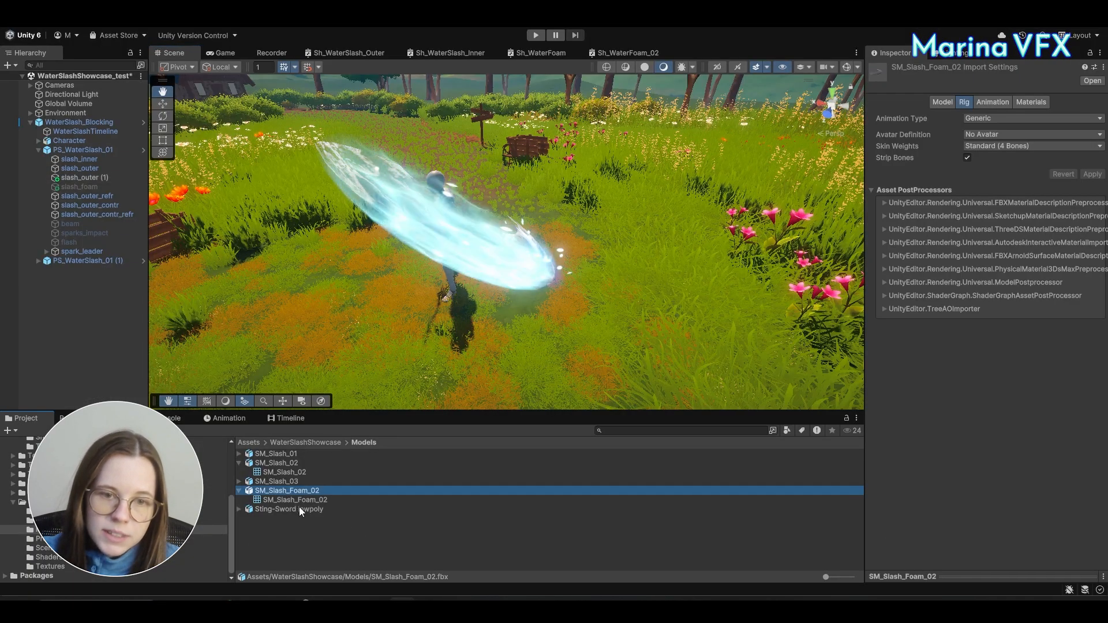
{"action": "left_click", "coordinate": [300, 500]}
{"action": "left_click", "coordinate": [81, 177]}
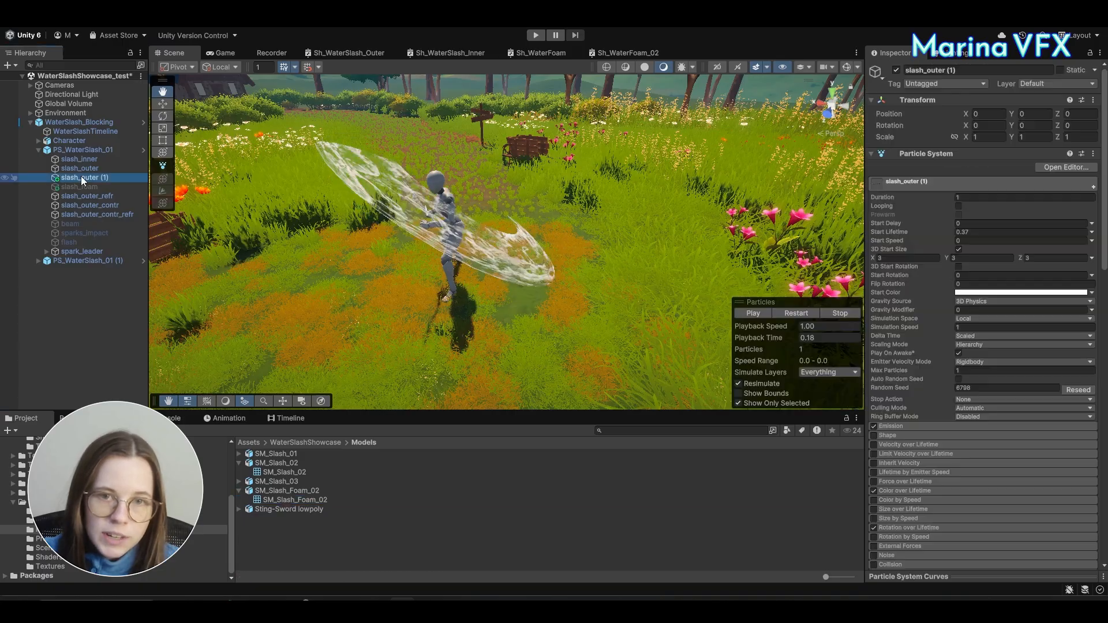
{"action": "scroll", "coordinate": [1036, 317], "scroll_direction": "down", "scroll_amount": 10}
{"action": "left_click_drag", "start_coordinate": [300, 500], "coordinate": [1008, 255]}
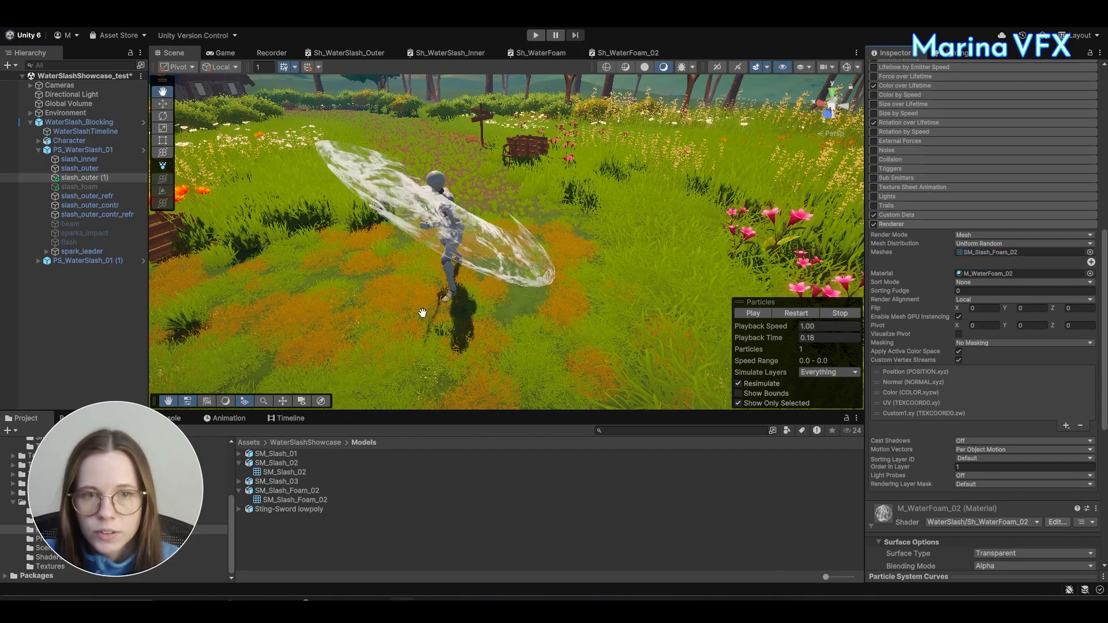
Step: Set the MainSpeed Y of M_WaterFoam_02 to -0.2 and inspect the foam on the slash from several angles
{"action": "left_click_drag", "start_coordinate": [421, 314], "coordinate": [490, 271], "text": "alt"}
{"action": "scroll", "coordinate": [1013, 414], "scroll_direction": "down", "scroll_amount": 5}
{"action": "scroll", "coordinate": [1021, 450], "scroll_direction": "down", "scroll_amount": 3}
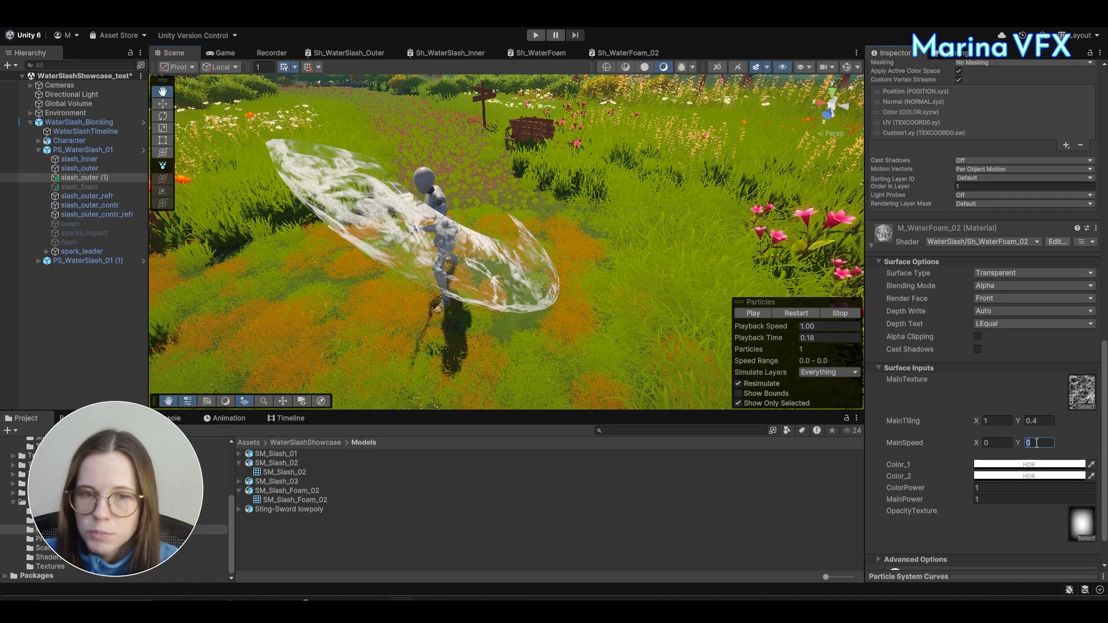
{"action": "left_click_drag", "start_coordinate": [503, 352], "coordinate": [527, 285], "text": "alt"}
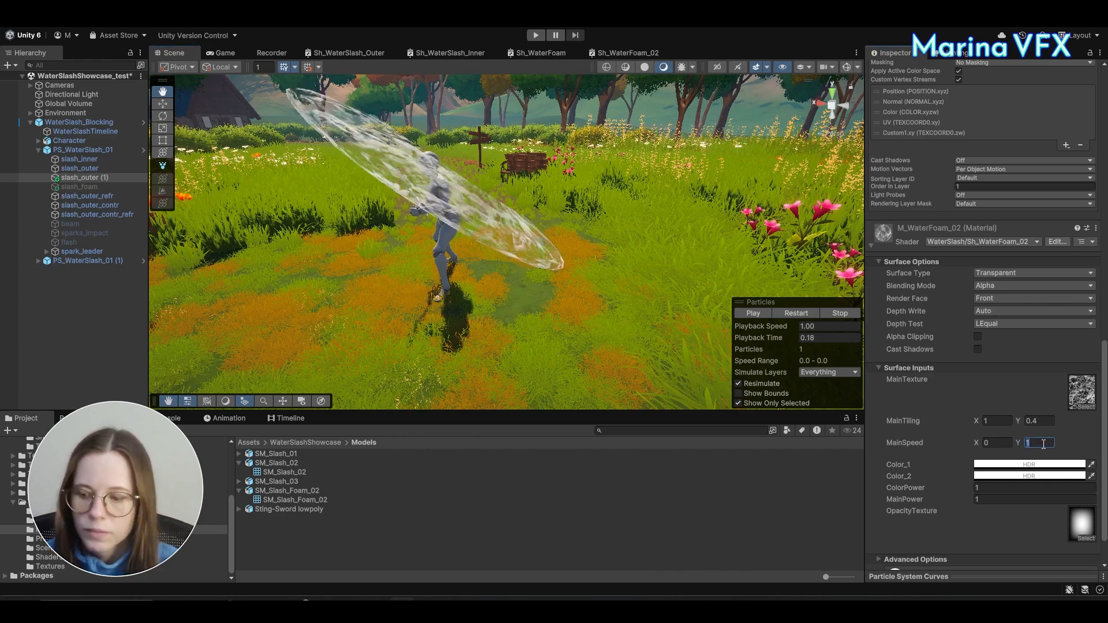
{"action": "left_click_drag", "start_coordinate": [430, 243], "coordinate": [481, 294], "text": "alt"}
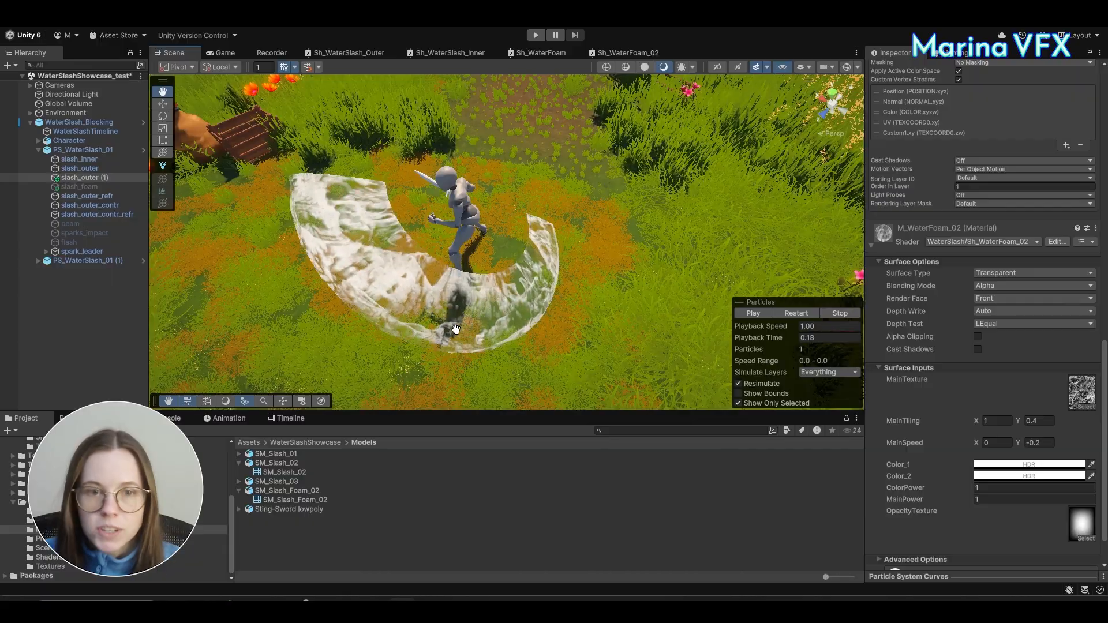
{"action": "mouse_move", "coordinate": [506, 332]}
{"action": "left_mouse_down"}
{"action": "mouse_move", "coordinate": [494, 316]}
{"action": "mouse_move", "coordinate": [505, 322]}
{"action": "left_mouse_up"}
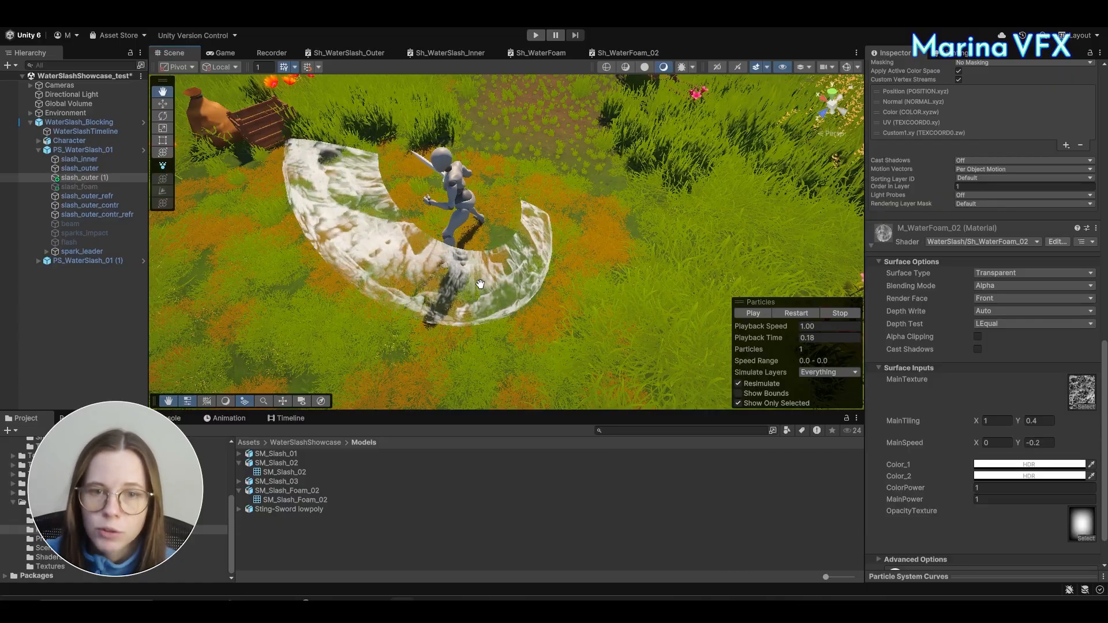
Step: In Substance Designer, add a Gradient Linear 2 node to the WaterFoam graph, duplicate it below and rotate the copy 90°
{"action": "left_click", "coordinate": [427, 611]}
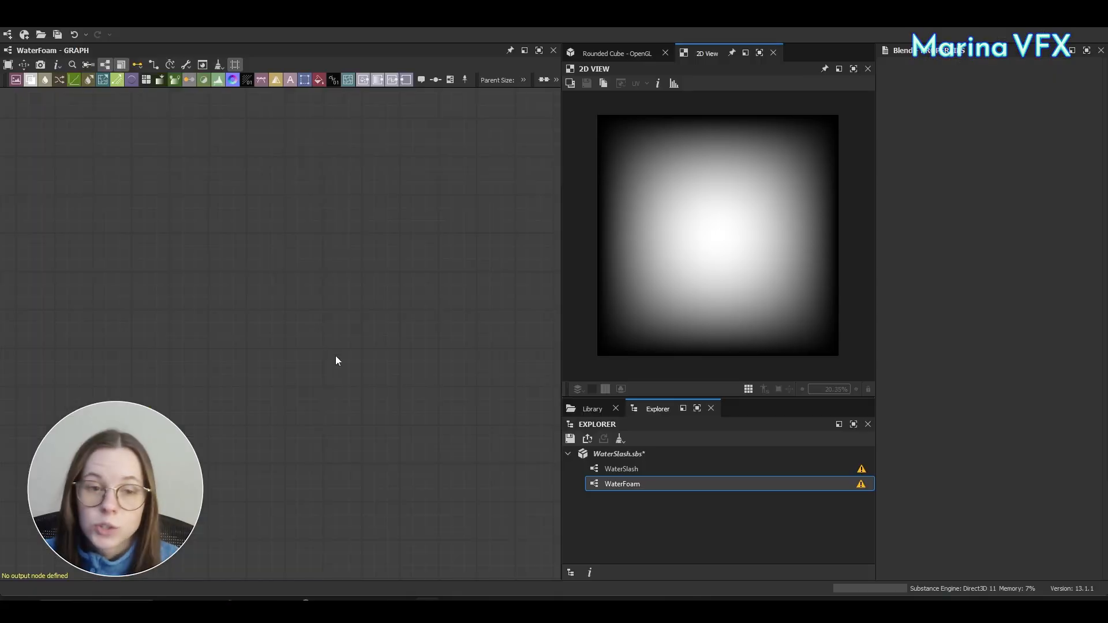
{"action": "key", "text": "space"}
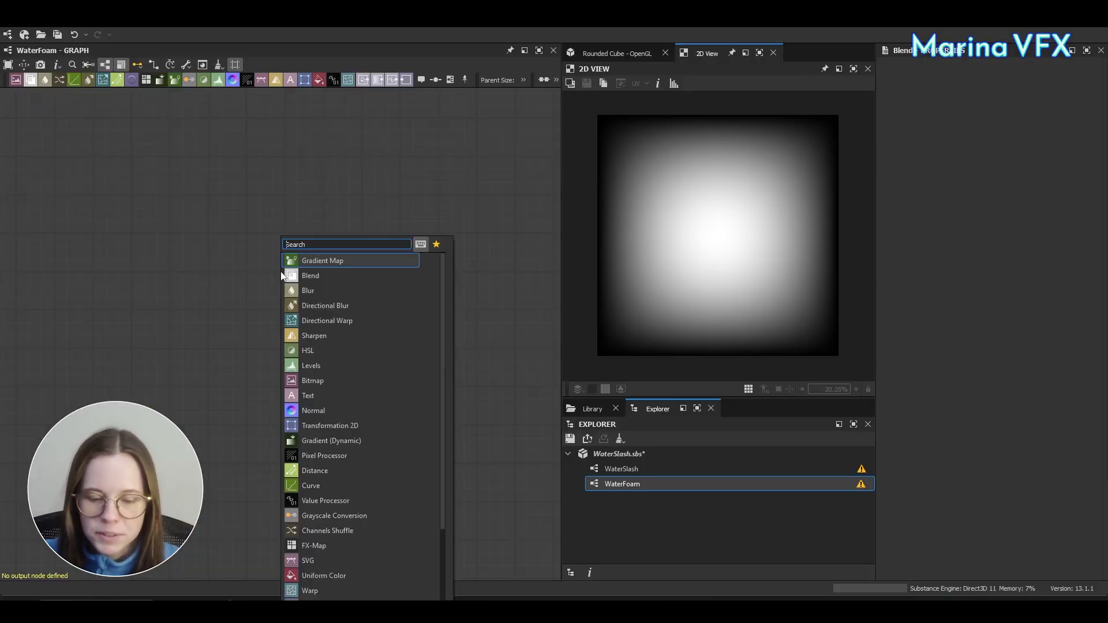
{"action": "type", "text": "grad"}
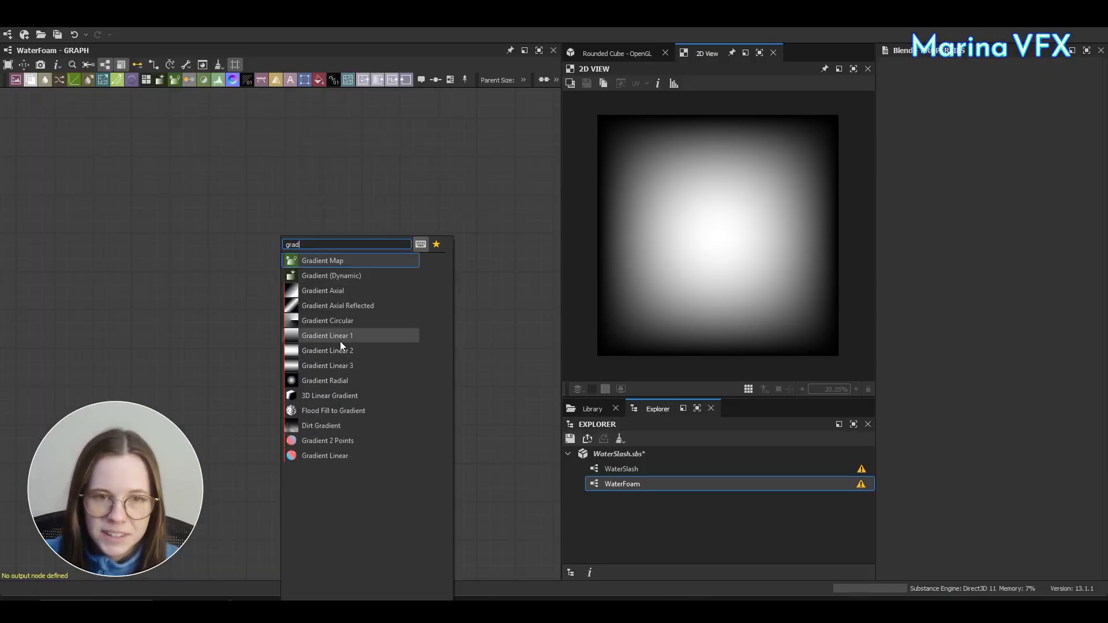
{"action": "left_click", "coordinate": [339, 350]}
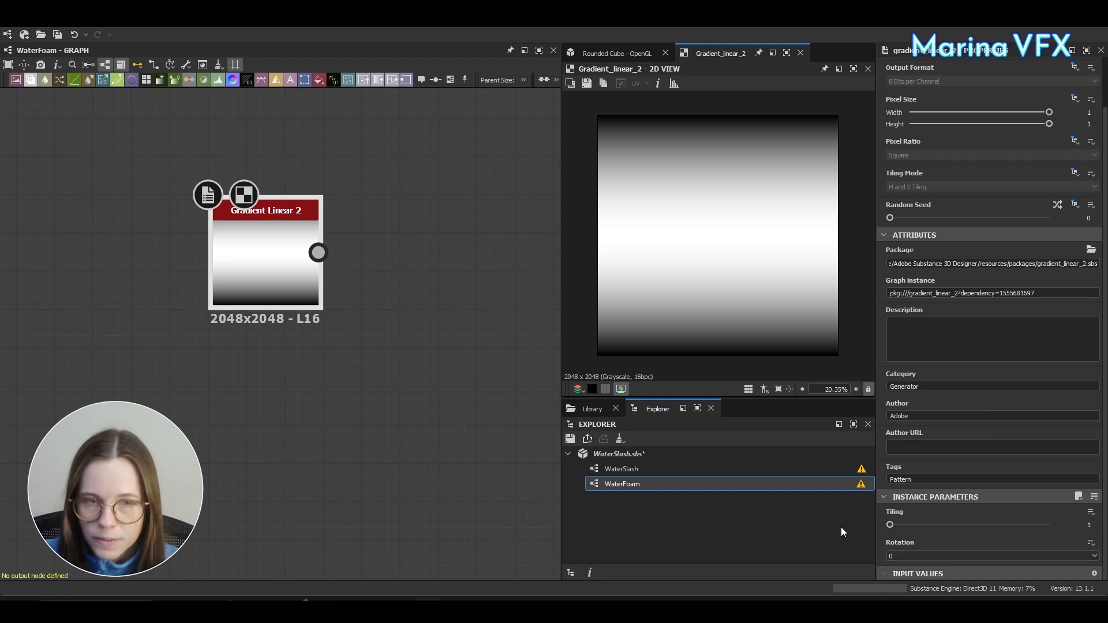
{"action": "key", "text": "ctrl+d"}
{"action": "left_click_drag", "start_coordinate": [292, 289], "coordinate": [299, 396]}
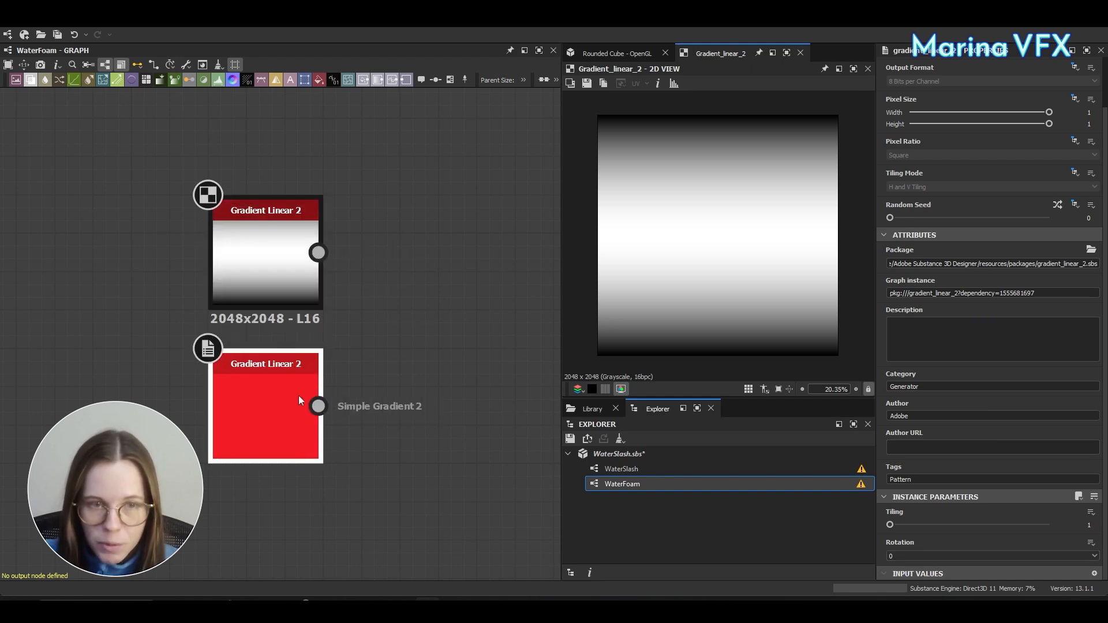
{"action": "left_click", "coordinate": [955, 555]}
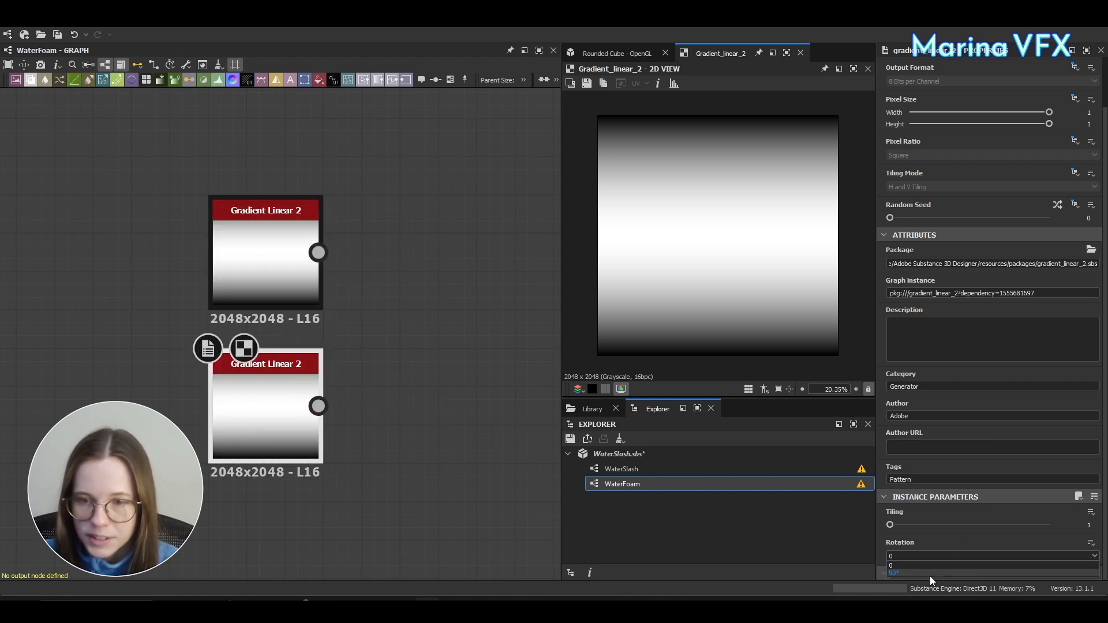
{"action": "left_click", "coordinate": [930, 576]}
Step: Add a Blend node, feed both linear gradients into its first two inputs and change its blending mode to combine them into a mask
{"action": "key", "text": "space"}
{"action": "left_click", "coordinate": [447, 271]}
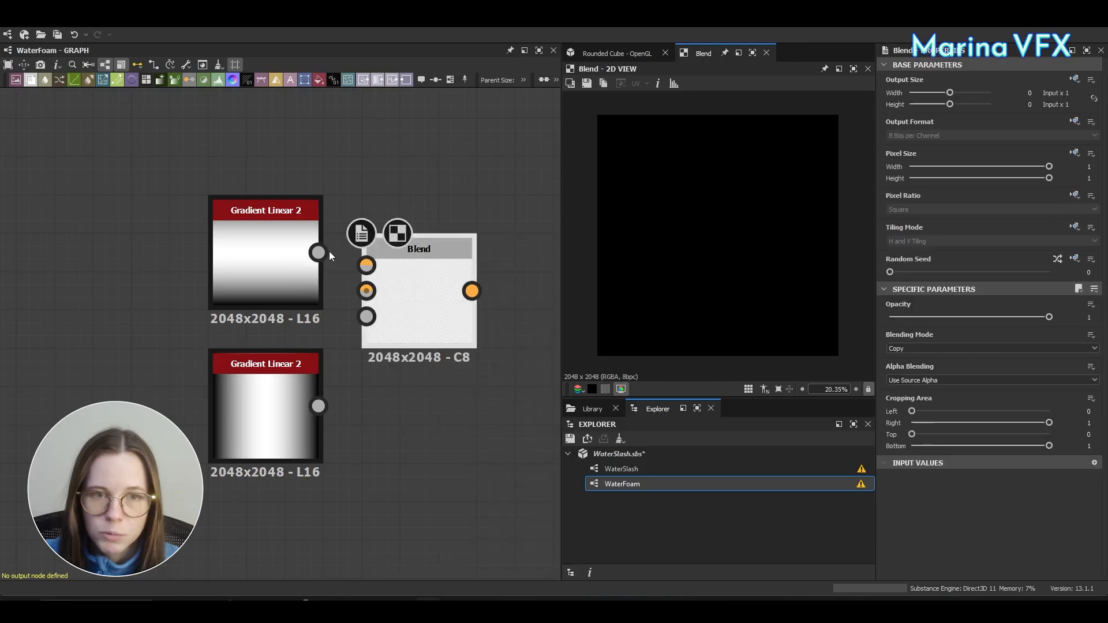
{"action": "left_click_drag", "start_coordinate": [318, 252], "coordinate": [366, 266]}
{"action": "left_click_drag", "start_coordinate": [315, 415], "coordinate": [366, 290]}
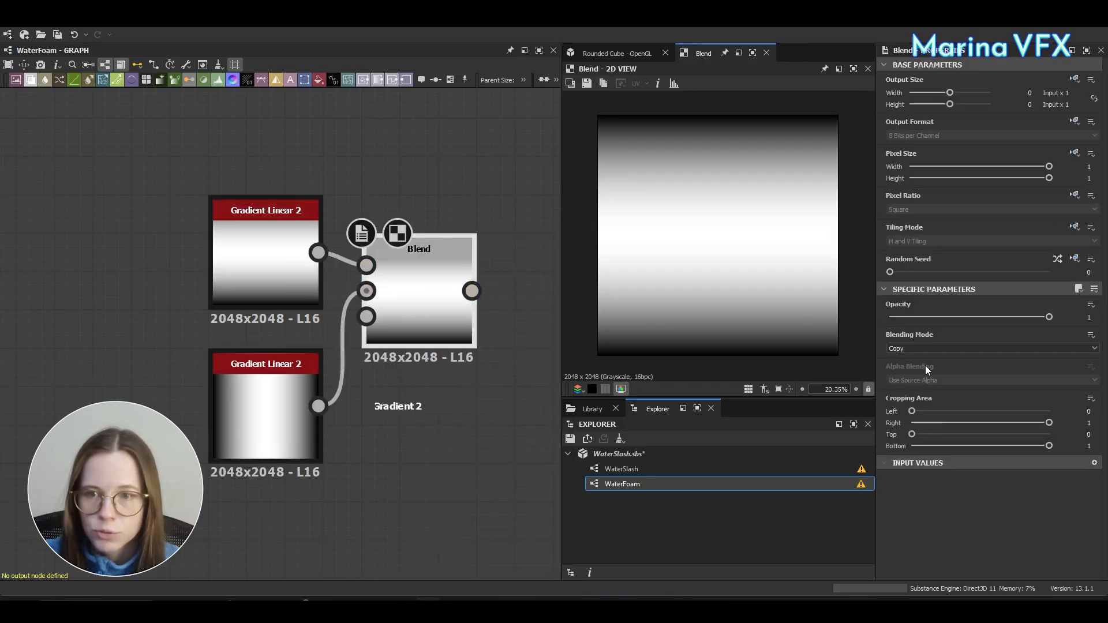
{"action": "left_click", "coordinate": [924, 349]}
{"action": "left_click", "coordinate": [916, 380]}
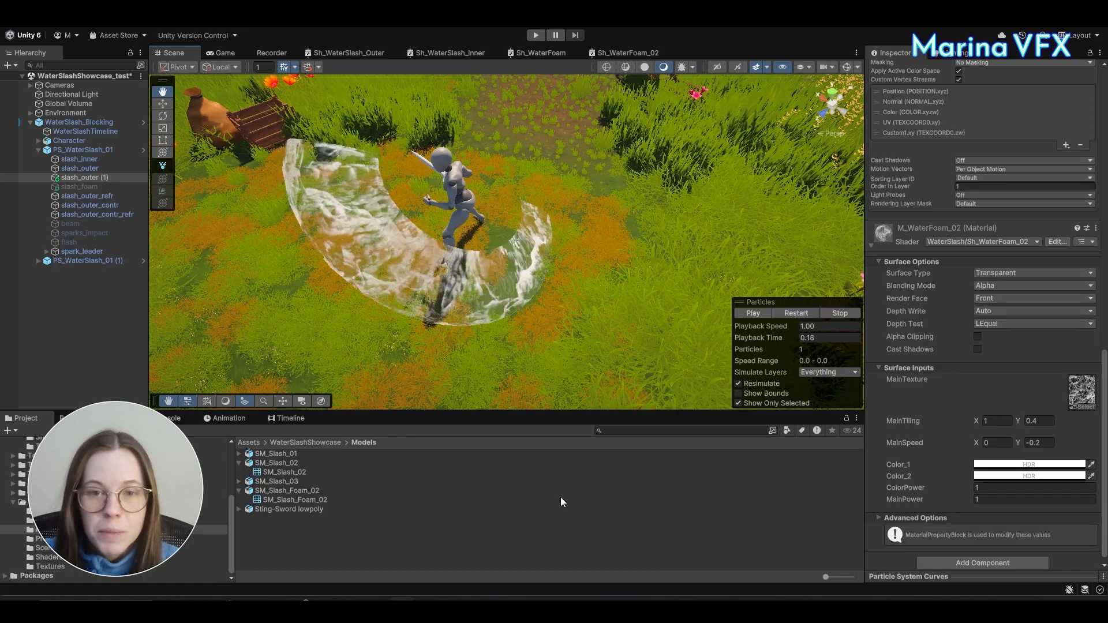
Step: In Unity, maximize the Sh_WaterFoam_02 graph and shift the MainPower, Power and Saturate nodes slightly away from the alpha Multiply node
{"action": "left_click", "coordinate": [657, 53]}
{"action": "right_click", "coordinate": [650, 54]}
{"action": "left_click", "coordinate": [684, 61]}
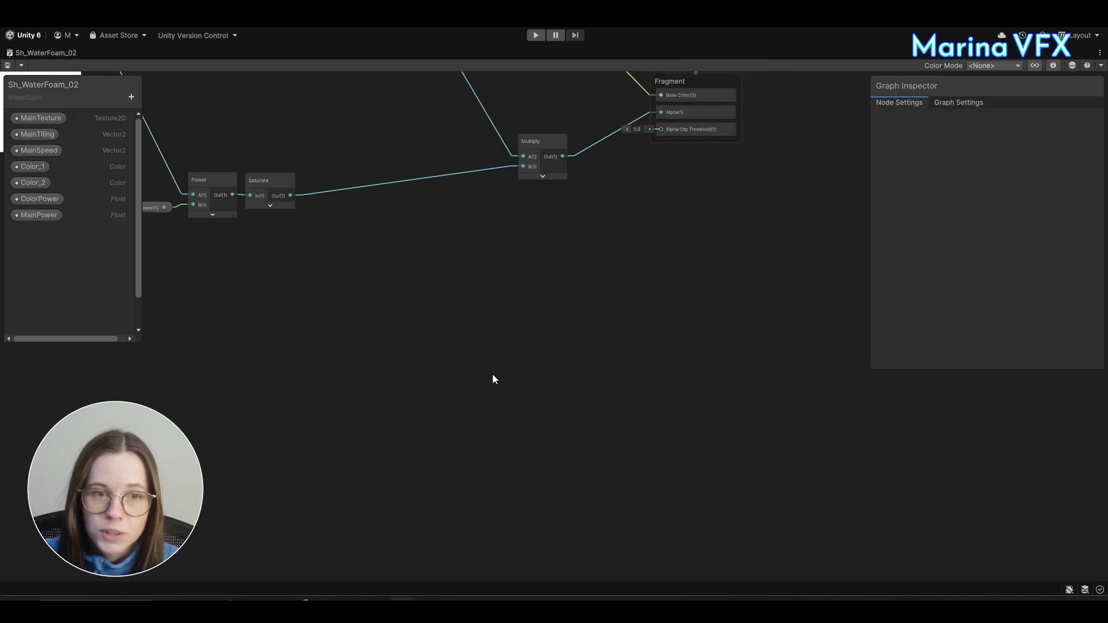
{"action": "scroll", "coordinate": [492, 375], "scroll_direction": "up", "scroll_amount": 5}
{"action": "left_click_drag", "start_coordinate": [604, 372], "coordinate": [605, 372]}
{"action": "mouse_move", "coordinate": [570, 326]}
{"action": "left_mouse_down"}
{"action": "mouse_move", "coordinate": [561, 273]}
{"action": "mouse_move", "coordinate": [560, 314]}
{"action": "left_mouse_up"}
{"action": "middle_click_drag", "start_coordinate": [729, 374], "coordinate": [599, 413]}
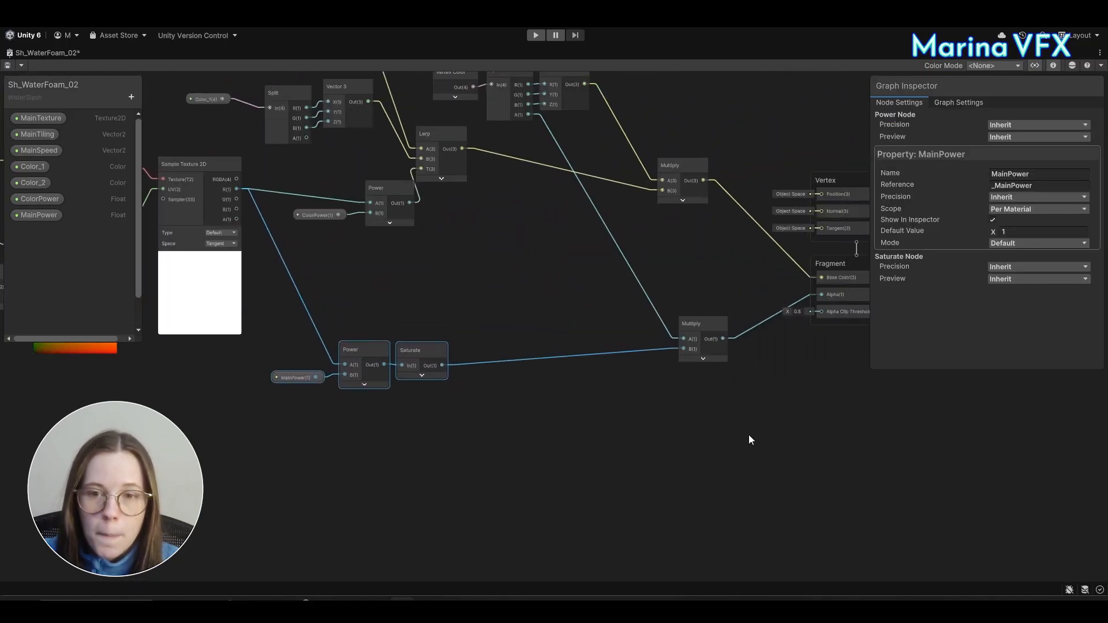
{"action": "middle_click_drag", "start_coordinate": [474, 441], "coordinate": [508, 408]}
{"action": "left_click", "coordinate": [420, 392]}
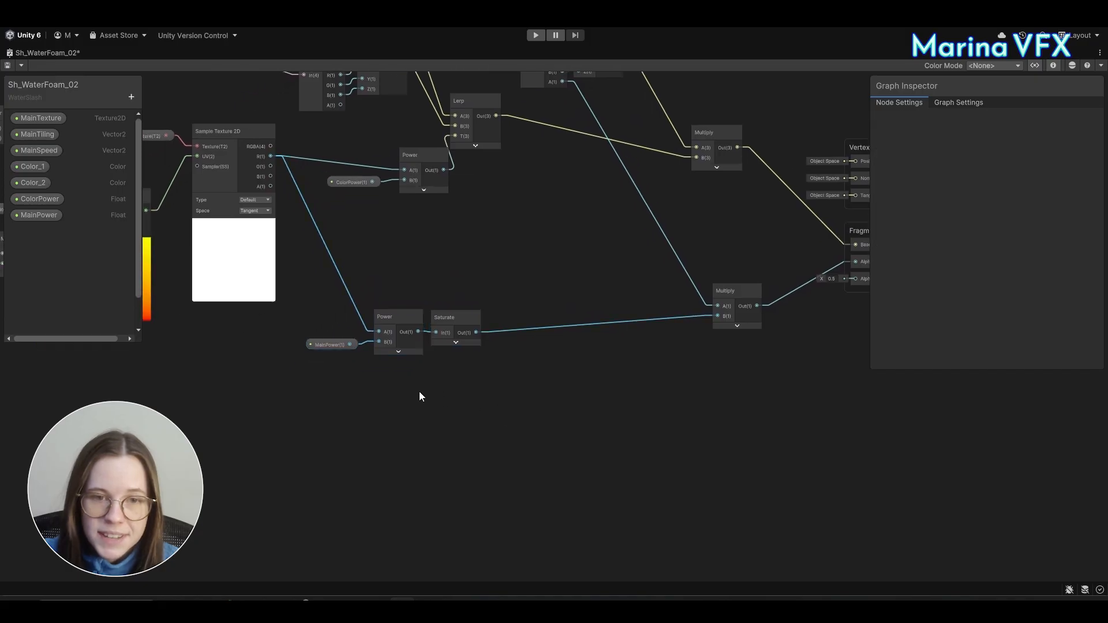
Step: Add a Texture 2D property named OpacityMask to the shader graph
{"action": "left_click", "coordinate": [131, 96]}
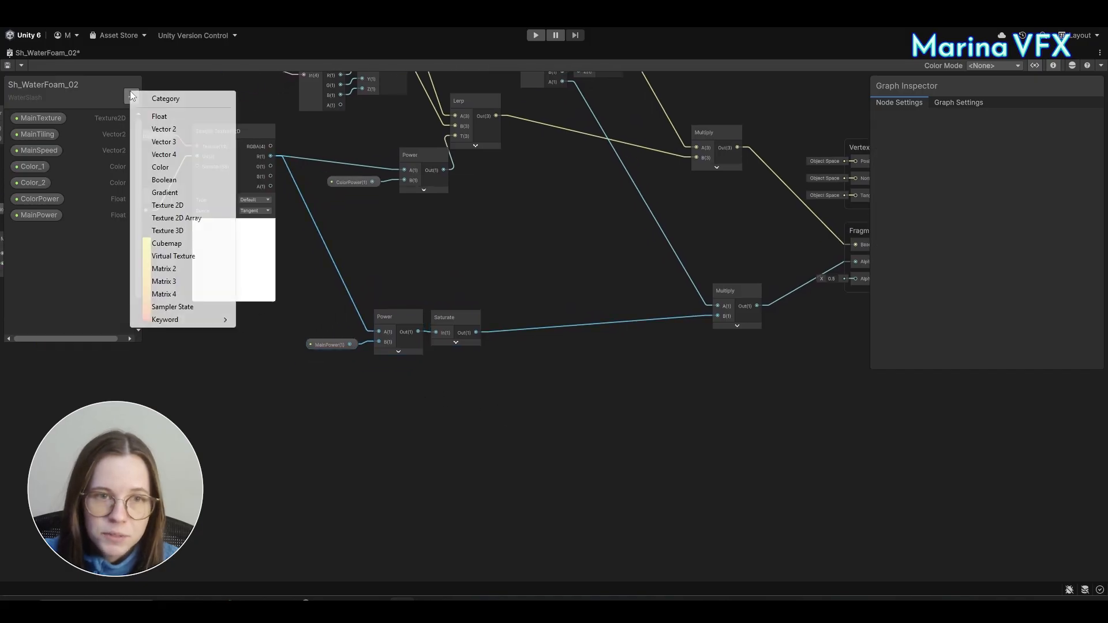
{"action": "left_click", "coordinate": [173, 204]}
{"action": "type", "text": "OpacityMask"}
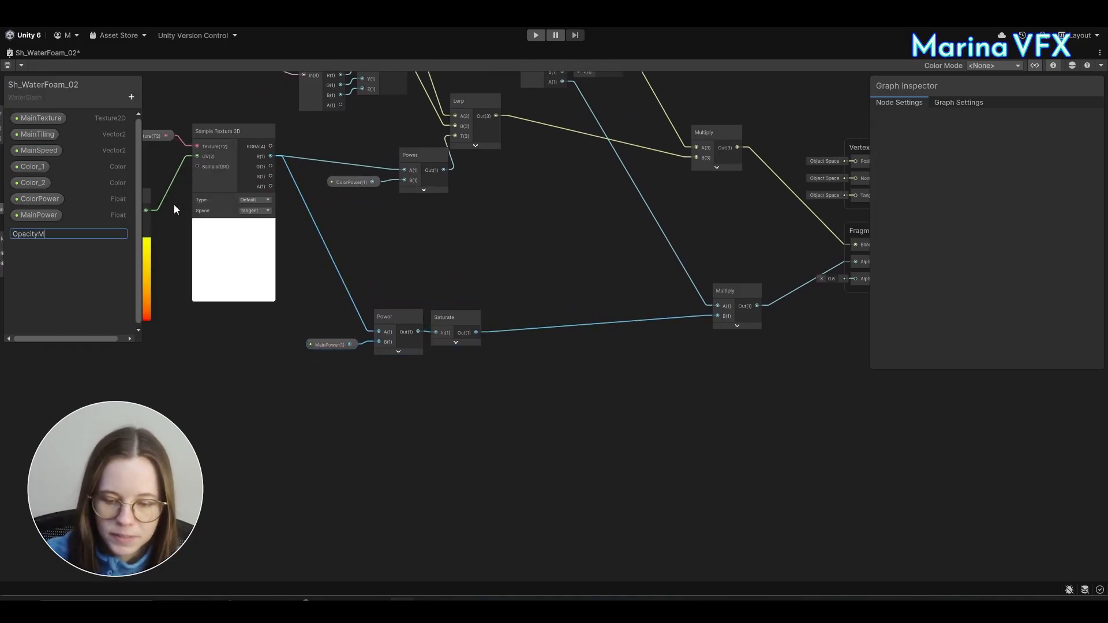
{"action": "key", "text": "Return"}
Step: Create a Sample Texture 2D node below the Power node and connect the OpacityMask property to its Texture input
{"action": "key", "text": "space"}
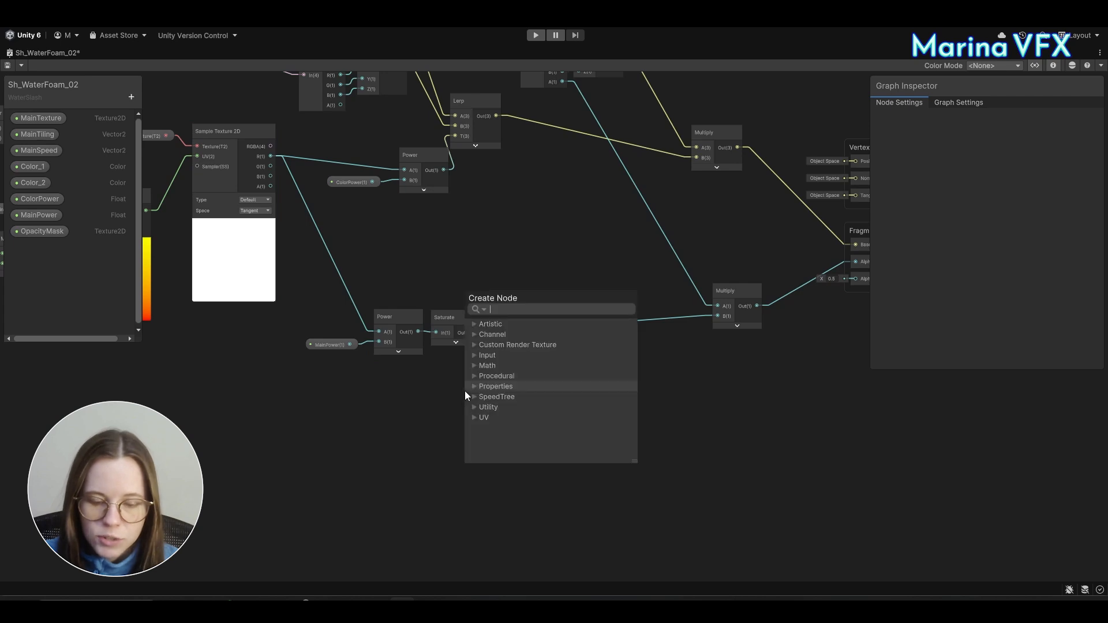
{"action": "type", "text": "sa"}
{"action": "scroll", "coordinate": [465, 390], "scroll_direction": "up", "scroll_amount": 3}
{"action": "left_click", "coordinate": [548, 382]}
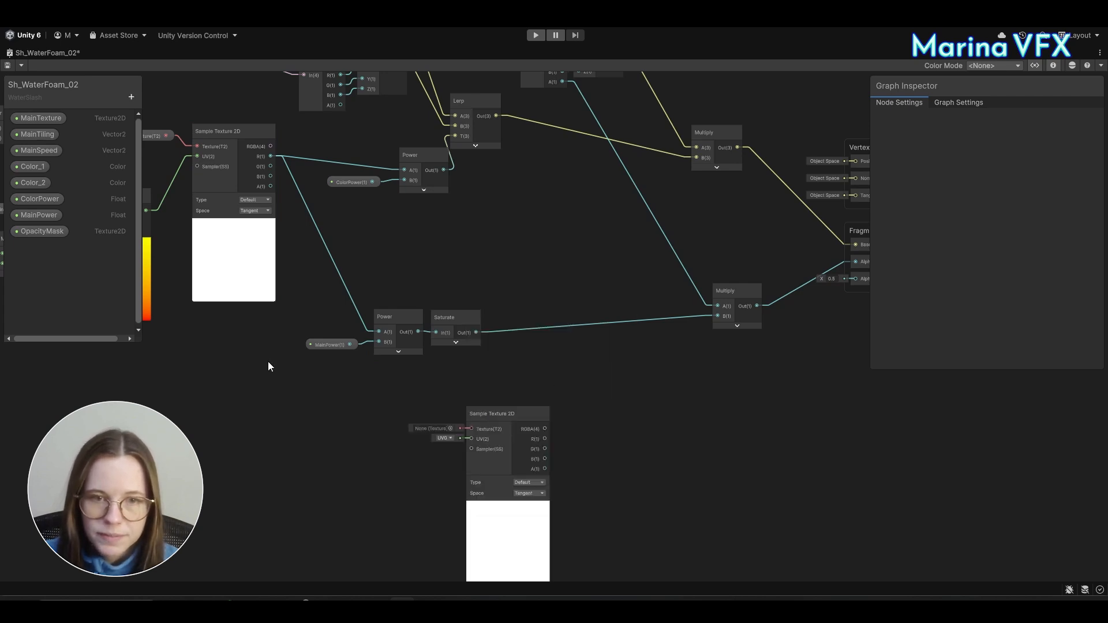
{"action": "left_click_drag", "start_coordinate": [32, 241], "coordinate": [494, 419]}
{"action": "scroll", "coordinate": [370, 405], "scroll_direction": "up", "scroll_amount": 3}
{"action": "left_click_drag", "start_coordinate": [349, 399], "coordinate": [421, 402]}
{"action": "left_click_drag", "start_coordinate": [403, 351], "coordinate": [503, 413]}
{"action": "left_click_drag", "start_coordinate": [519, 400], "coordinate": [470, 371]}
{"action": "left_click", "coordinate": [628, 313]}
{"action": "middle_click_drag", "start_coordinate": [632, 324], "coordinate": [612, 317]}
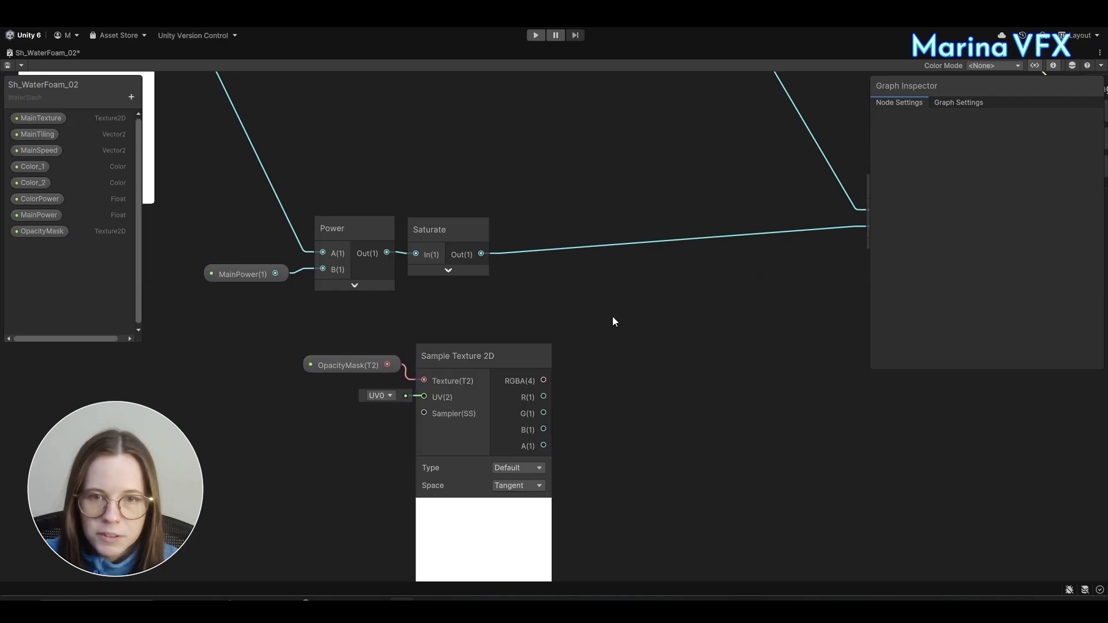
Step: Multiply the Saturate output by the OpacityMask sample's R channel and feed the result into B of the final alpha Multiply node
{"action": "key", "text": "space"}
{"action": "type", "text": "mul"}
{"action": "double_click", "coordinate": [678, 303]}
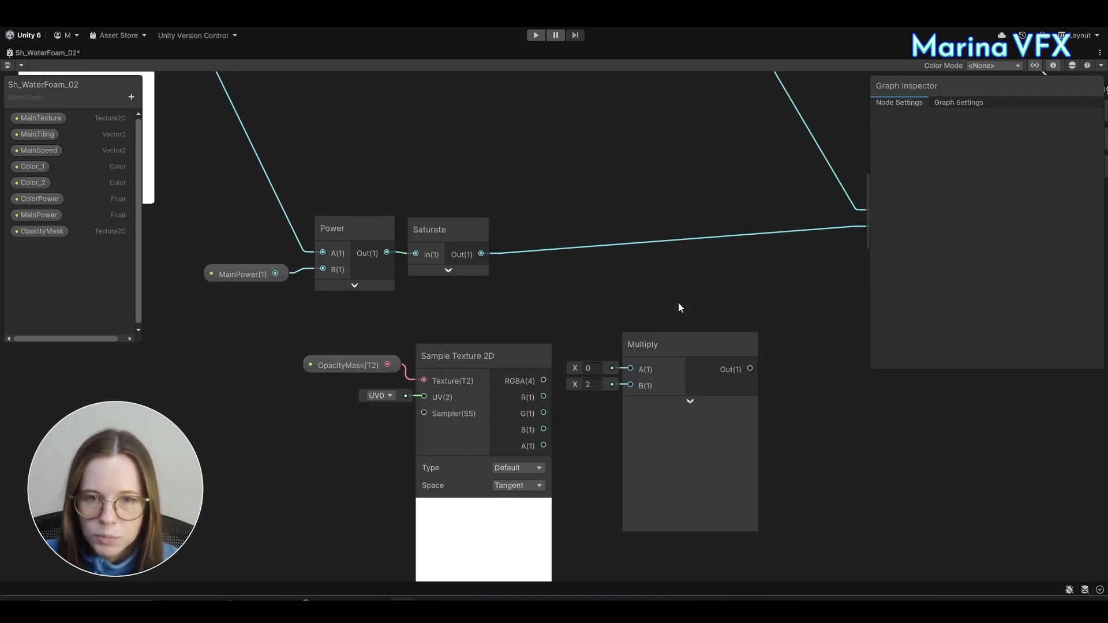
{"action": "left_click_drag", "start_coordinate": [546, 397], "coordinate": [630, 385]}
{"action": "left_click_drag", "start_coordinate": [477, 261], "coordinate": [630, 368]}
{"action": "middle_click_drag", "start_coordinate": [756, 364], "coordinate": [618, 396]}
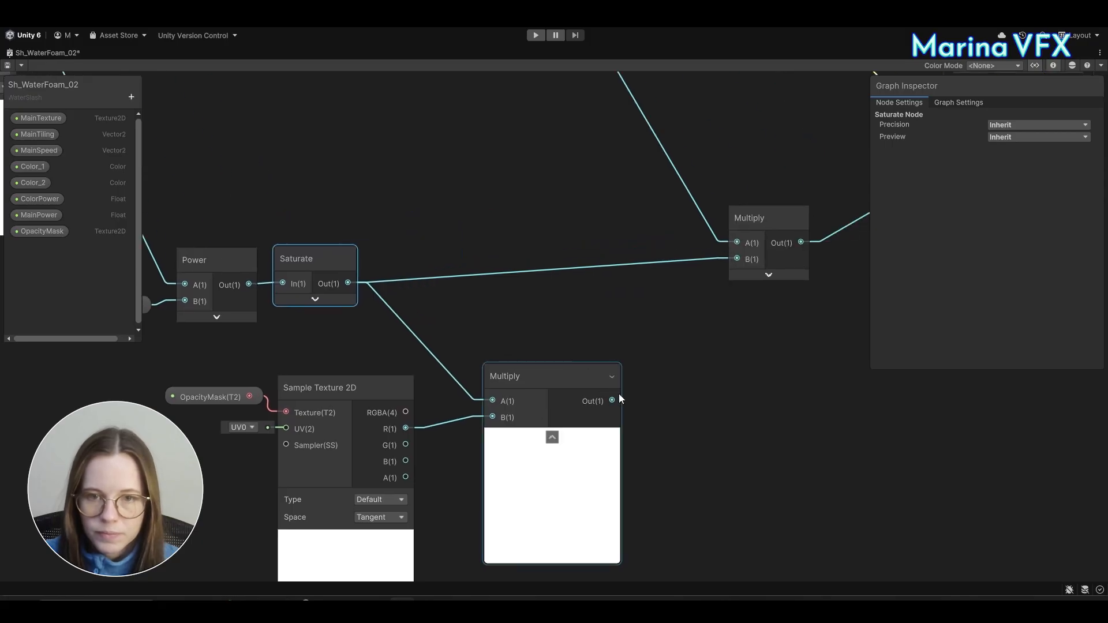
{"action": "left_click_drag", "start_coordinate": [618, 396], "coordinate": [737, 259]}
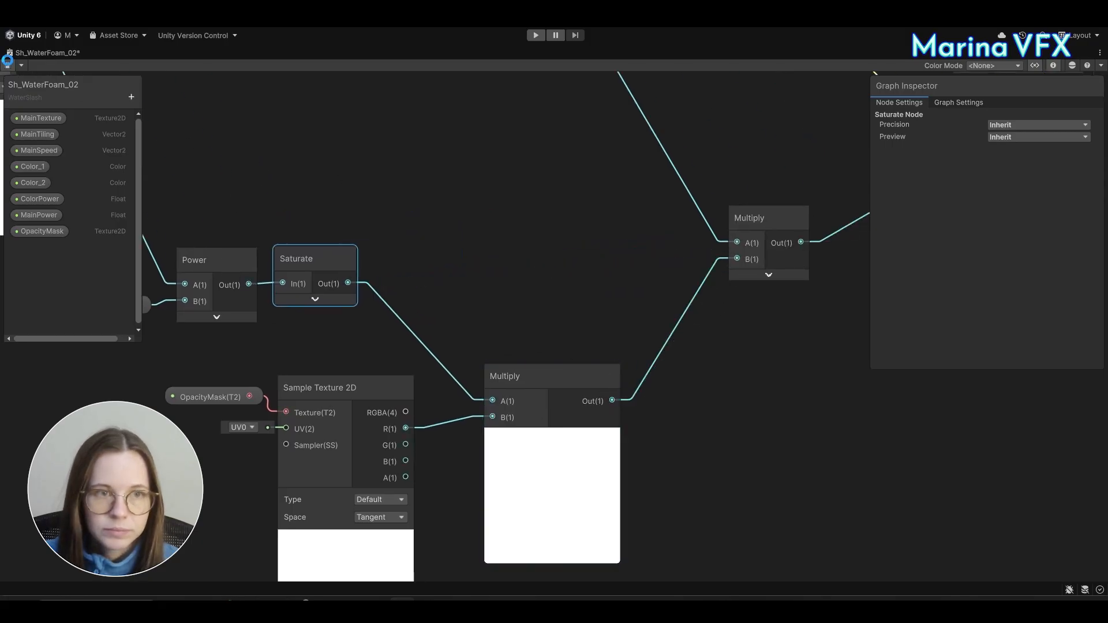
Step: Restore the graph window, return to the Scene view and assign T_mask_03 from the Textures folder as M_WaterFoam_02's OpacityMask
{"action": "right_click", "coordinate": [55, 53]}
{"action": "left_click", "coordinate": [78, 58]}
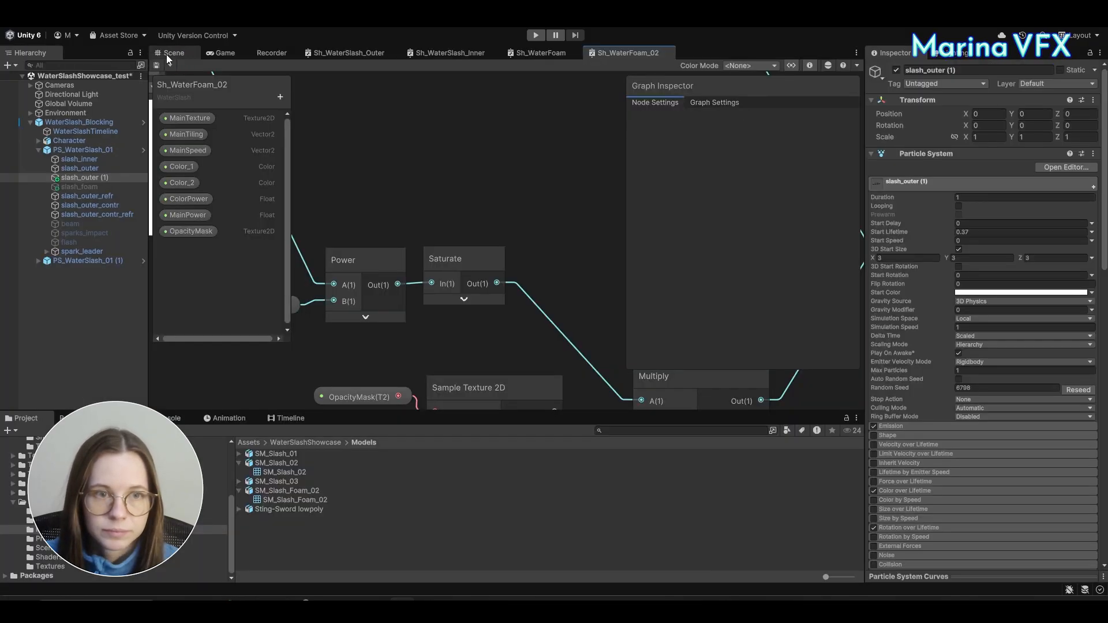
{"action": "left_click", "coordinate": [166, 54]}
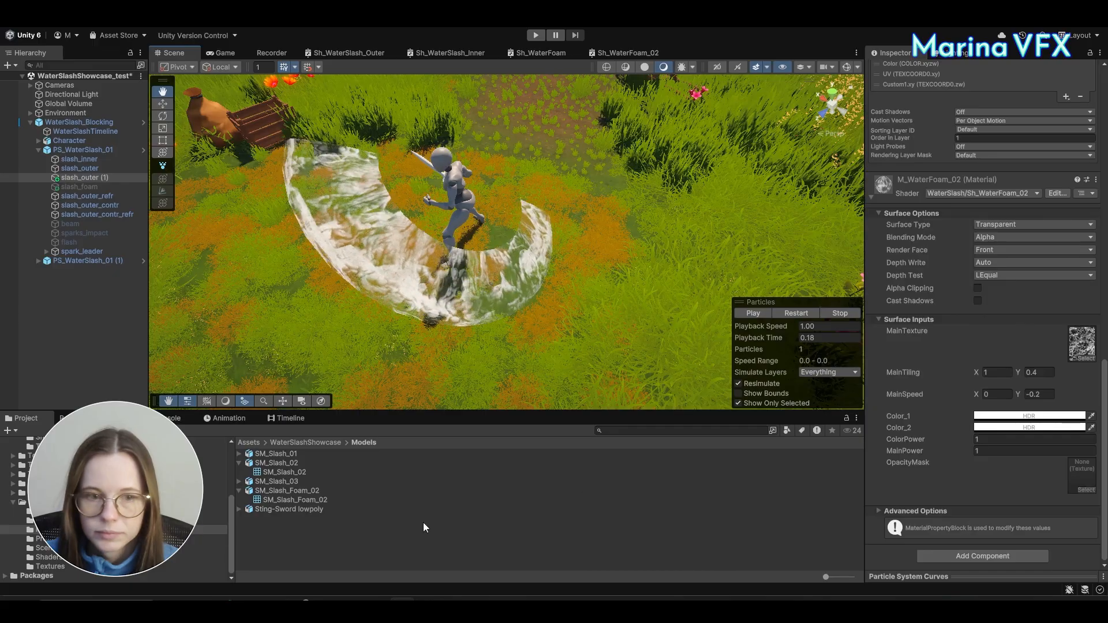
{"action": "left_click", "coordinate": [51, 566]}
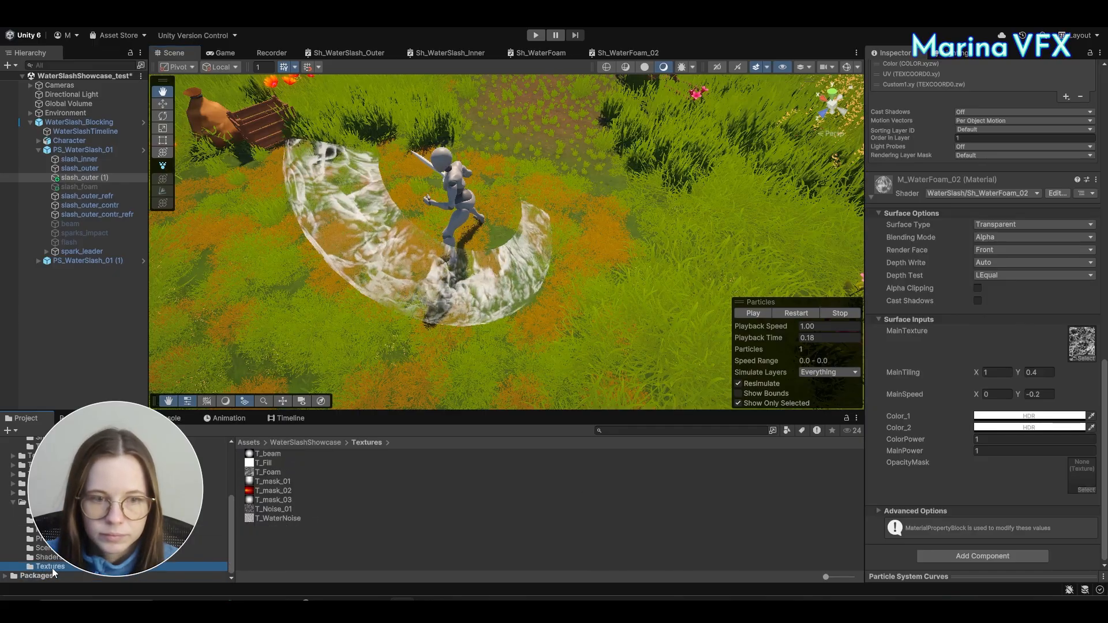
{"action": "left_click_drag", "start_coordinate": [262, 501], "coordinate": [1091, 479]}
Step: Set the MainSpeed of M_WaterFoam_02 to X 0.2 and Y 0, and inspect the masked foam from several angles
{"action": "left_click_drag", "start_coordinate": [376, 247], "coordinate": [529, 224], "text": "alt"}
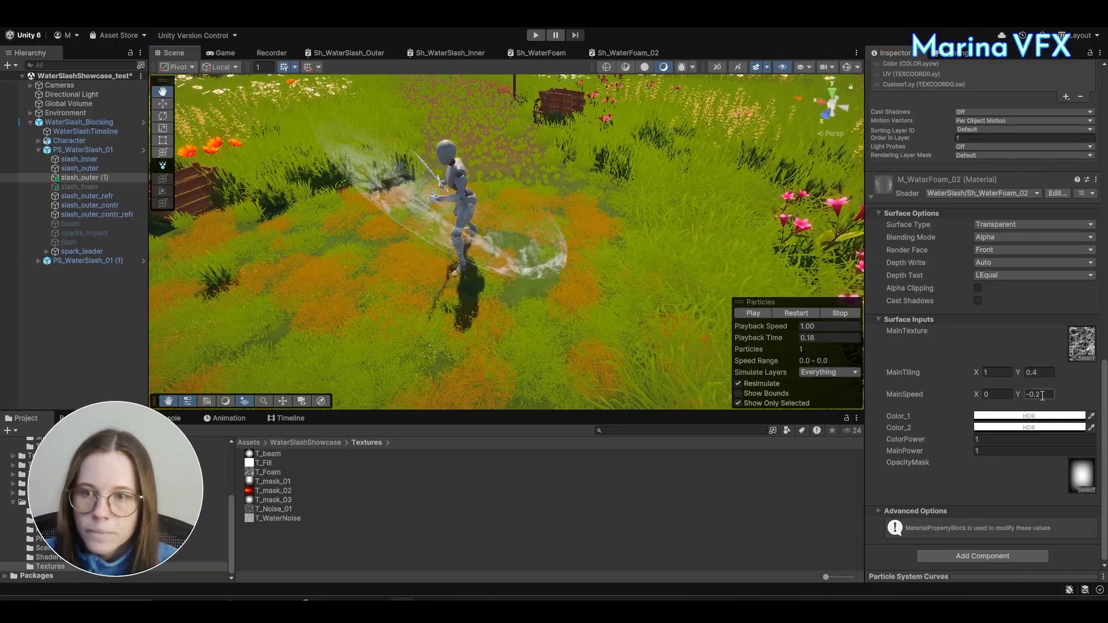
{"action": "left_click", "coordinate": [1042, 396]}
{"action": "type", "text": "0"}
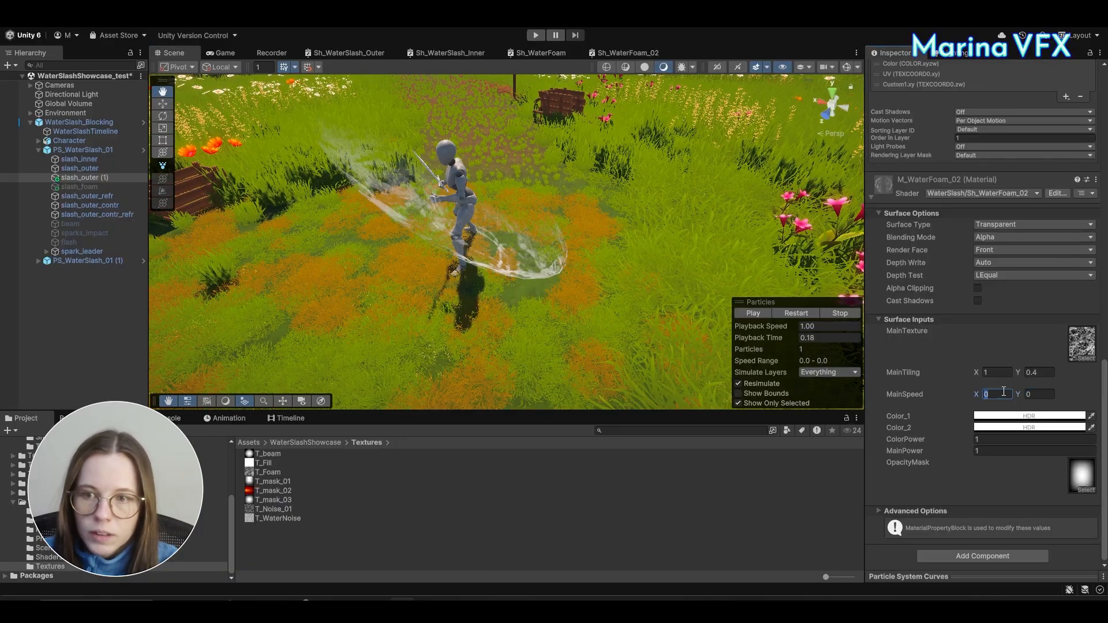
{"action": "type", "text": "0.2"}
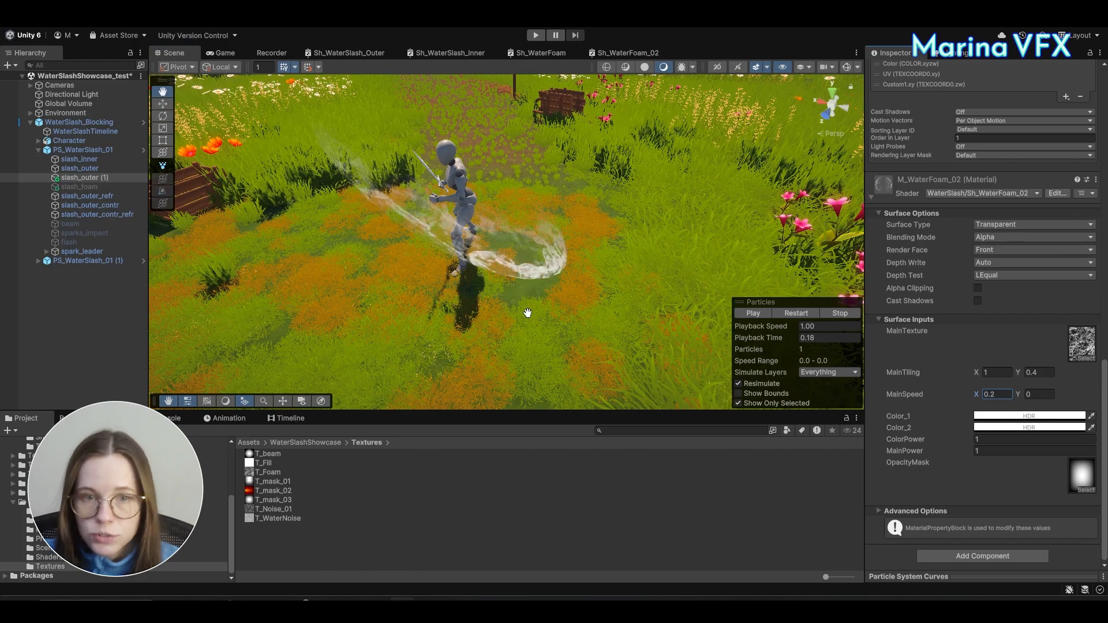
{"action": "mouse_move", "coordinate": [527, 314]}
{"action": "left_mouse_down", "text": "alt"}
{"action": "mouse_move", "coordinate": [510, 314]}
{"action": "mouse_move", "coordinate": [516, 242]}
{"action": "mouse_move", "coordinate": [597, 196]}
{"action": "mouse_move", "coordinate": [509, 292]}
{"action": "mouse_move", "coordinate": [521, 325]}
{"action": "left_mouse_up", "text": "alt"}
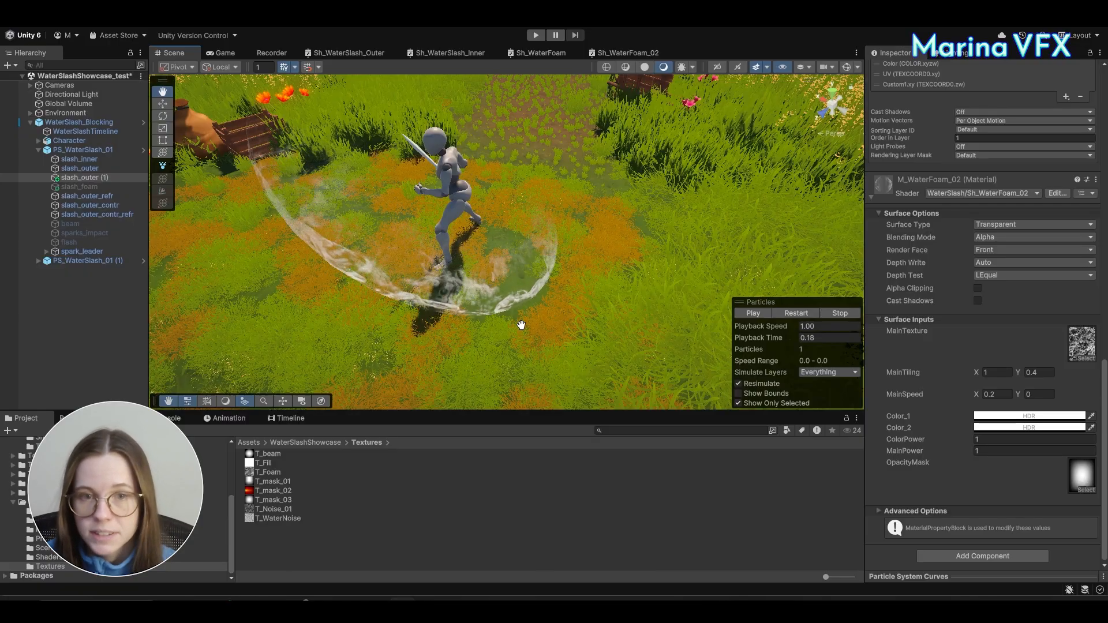
{"action": "left_click_drag", "start_coordinate": [521, 325], "coordinate": [561, 343], "text": "alt"}
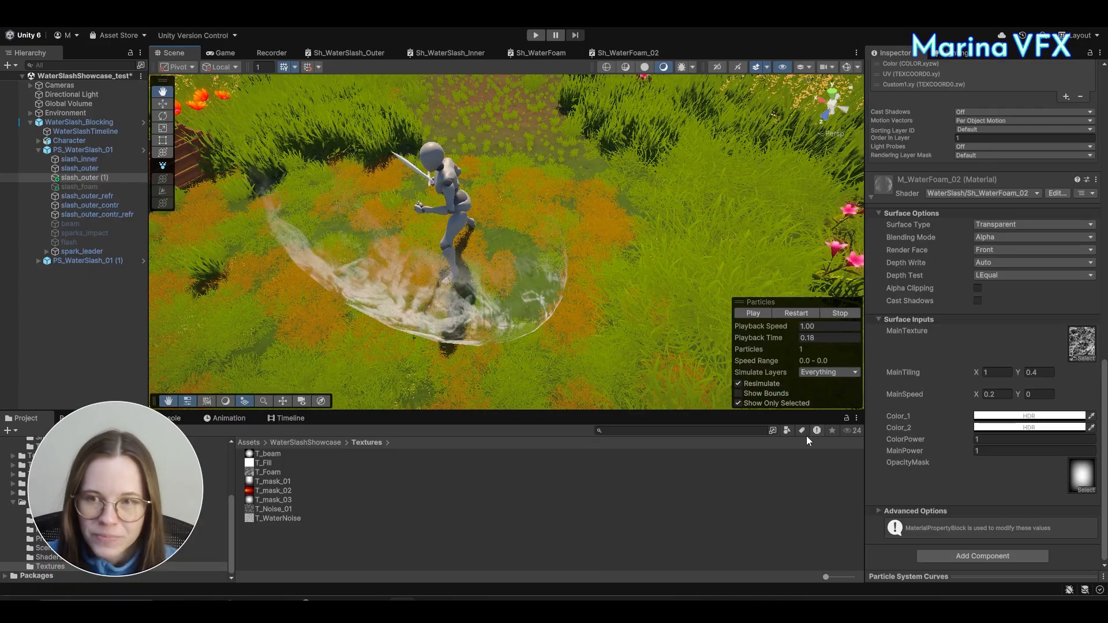
Step: Set Color_1 to light blue (H 201, S 67, V 75) and Color_2 to purple (H 270, S 82, V 82)
{"action": "left_click", "coordinate": [1010, 416]}
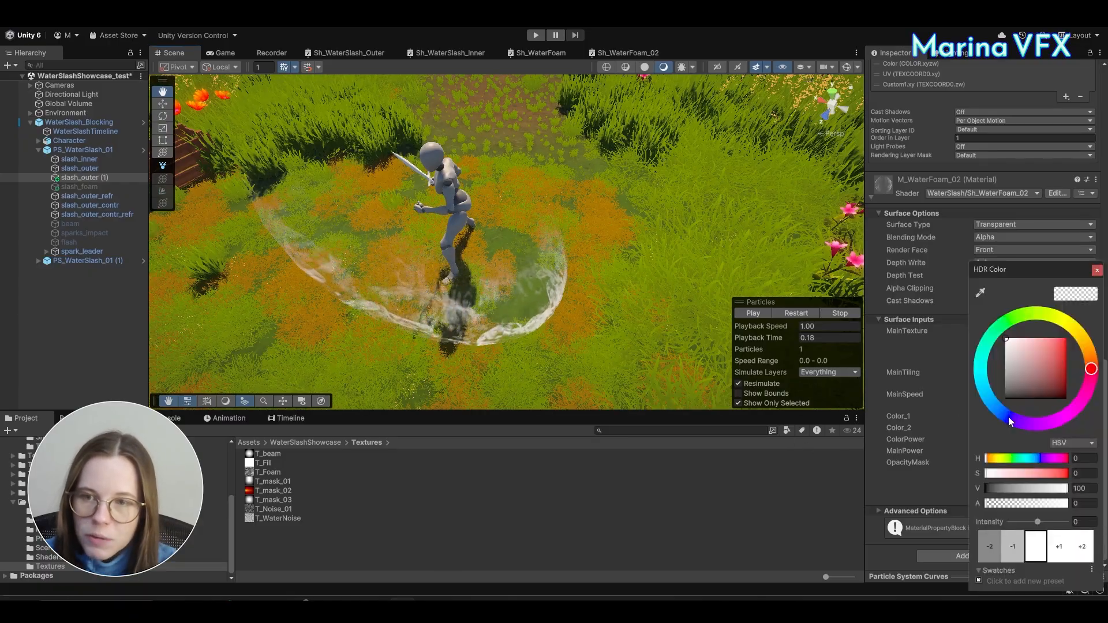
{"action": "left_click", "coordinate": [986, 390]}
{"action": "left_click", "coordinate": [1047, 354]}
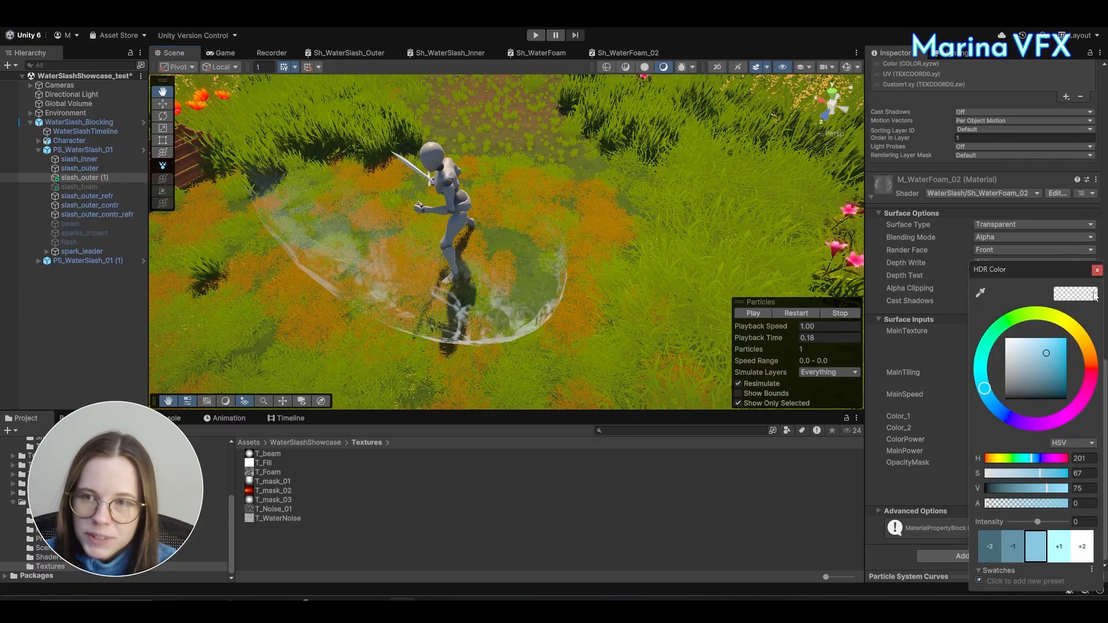
{"action": "left_click", "coordinate": [1095, 296]}
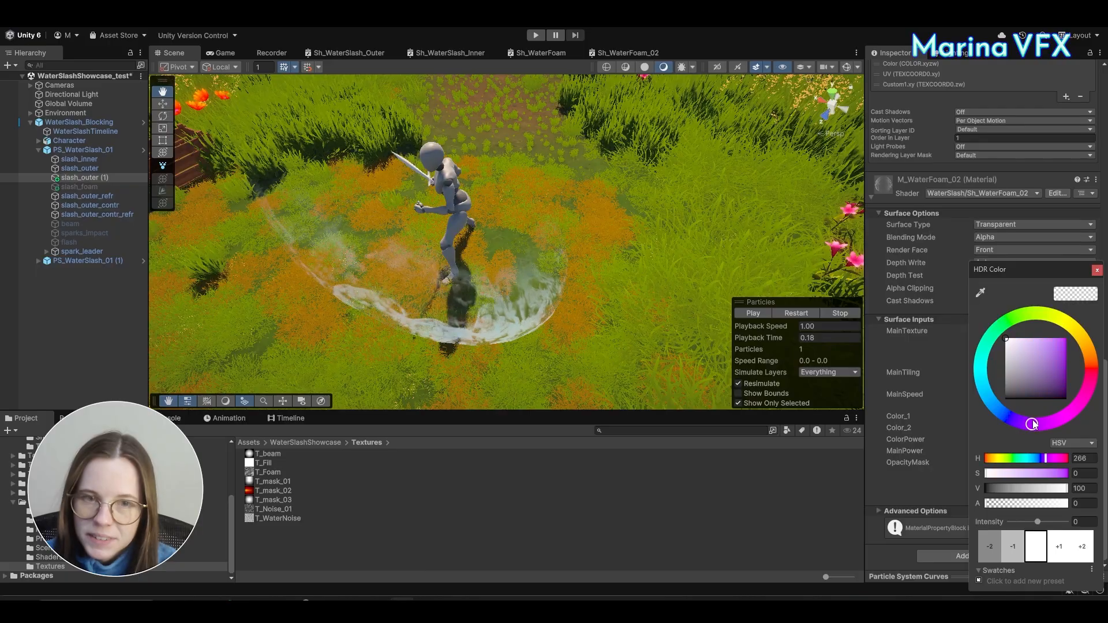
{"action": "mouse_move", "coordinate": [1047, 364]}
{"action": "left_mouse_down"}
{"action": "mouse_move", "coordinate": [1053, 372]}
{"action": "mouse_move", "coordinate": [1056, 354]}
{"action": "left_mouse_up"}
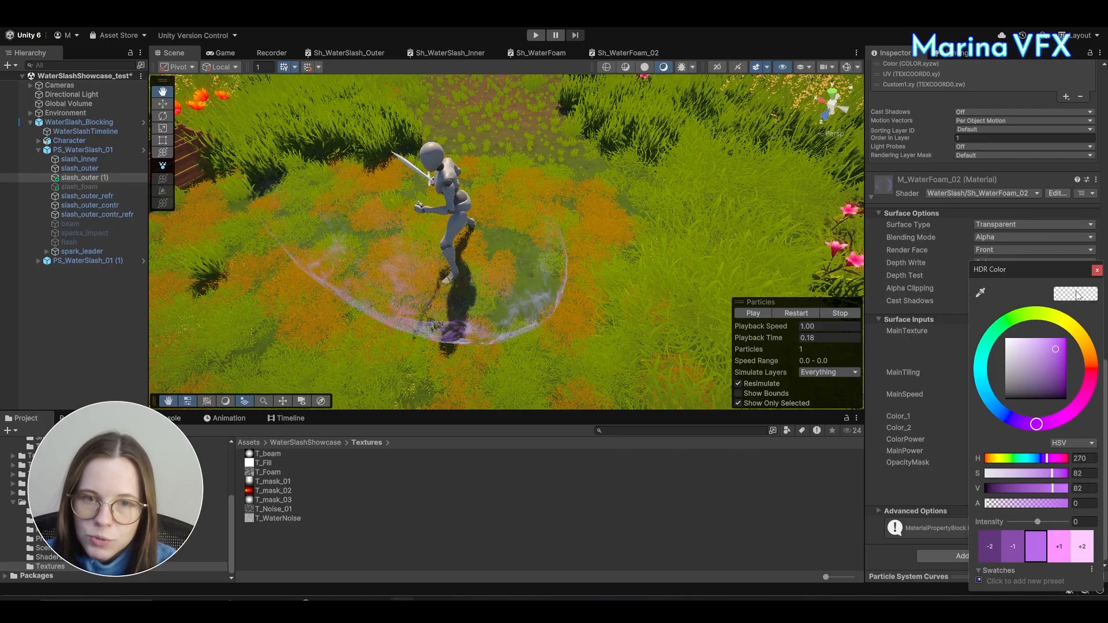
{"action": "left_click", "coordinate": [1097, 270]}
Step: Examine the tinted foam up close and set the MainSpeed X of M_WaterFoam_02 to 0
{"action": "scroll", "coordinate": [487, 321], "scroll_direction": "up", "scroll_amount": 3}
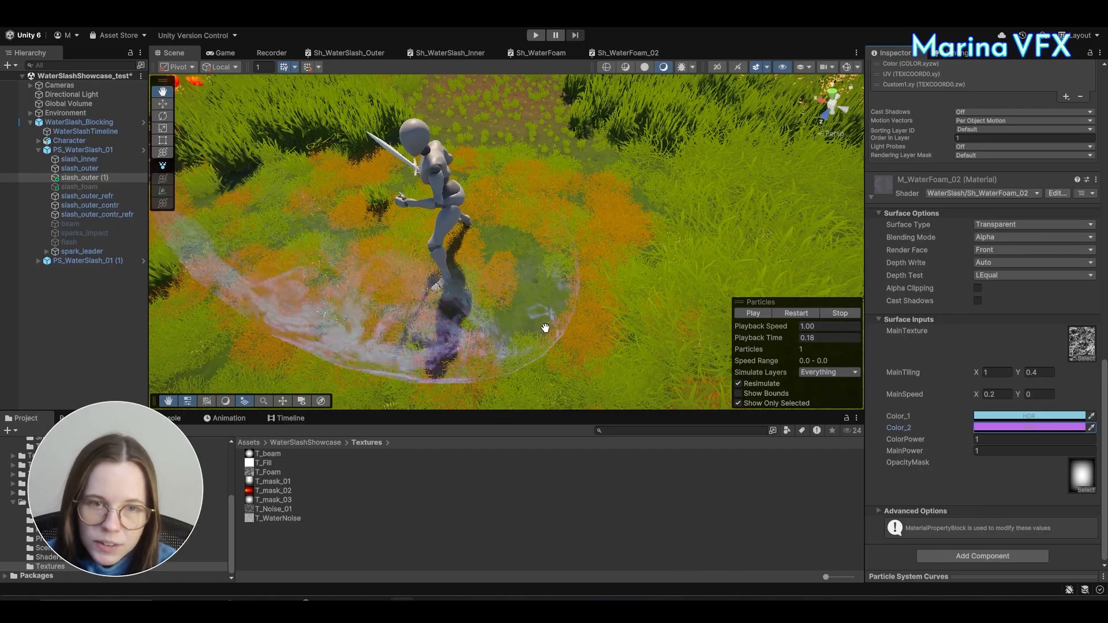
{"action": "middle_click_drag", "start_coordinate": [553, 339], "coordinate": [601, 310]}
{"action": "scroll", "coordinate": [601, 310], "scroll_direction": "up", "scroll_amount": 1}
{"action": "left_click", "coordinate": [997, 394]}
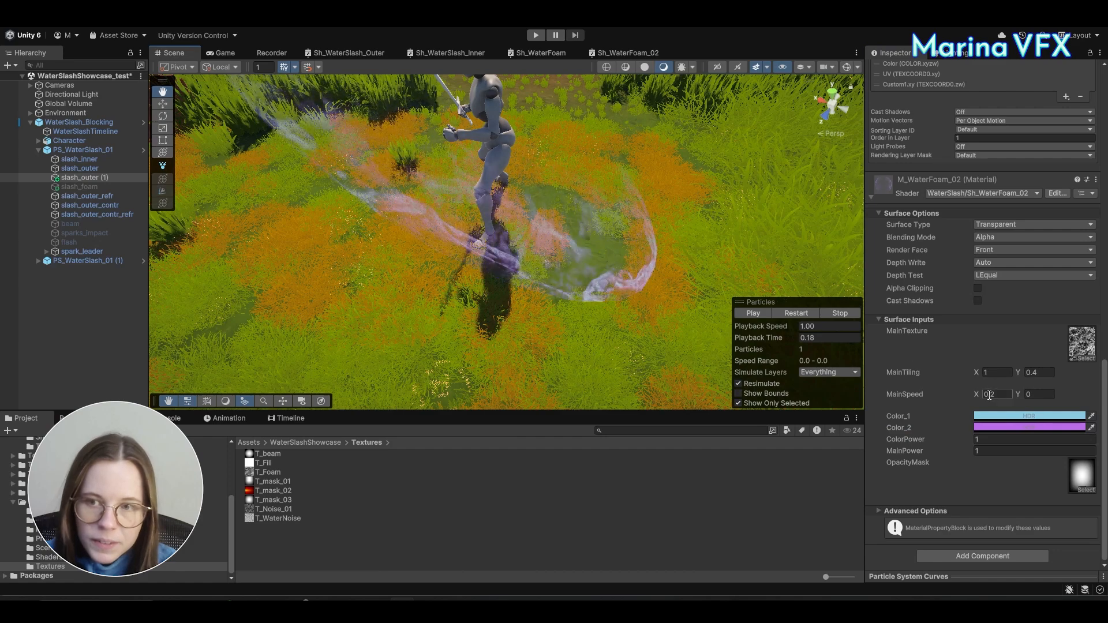
{"action": "type", "text": "0"}
{"action": "middle_click_drag", "start_coordinate": [586, 262], "coordinate": [557, 316]}
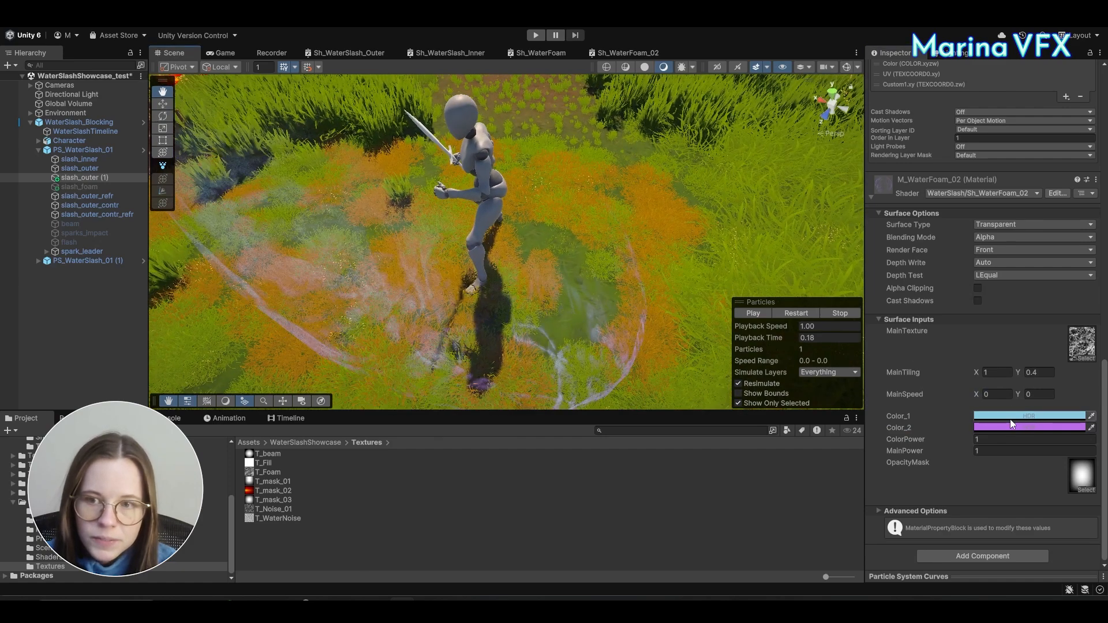
Step: Try a lower ColorPower on M_WaterFoam_02, and raise the HDR intensity of Color_1 to 3.1 and of Color_2 to about 4
{"action": "left_click", "coordinate": [976, 439]}
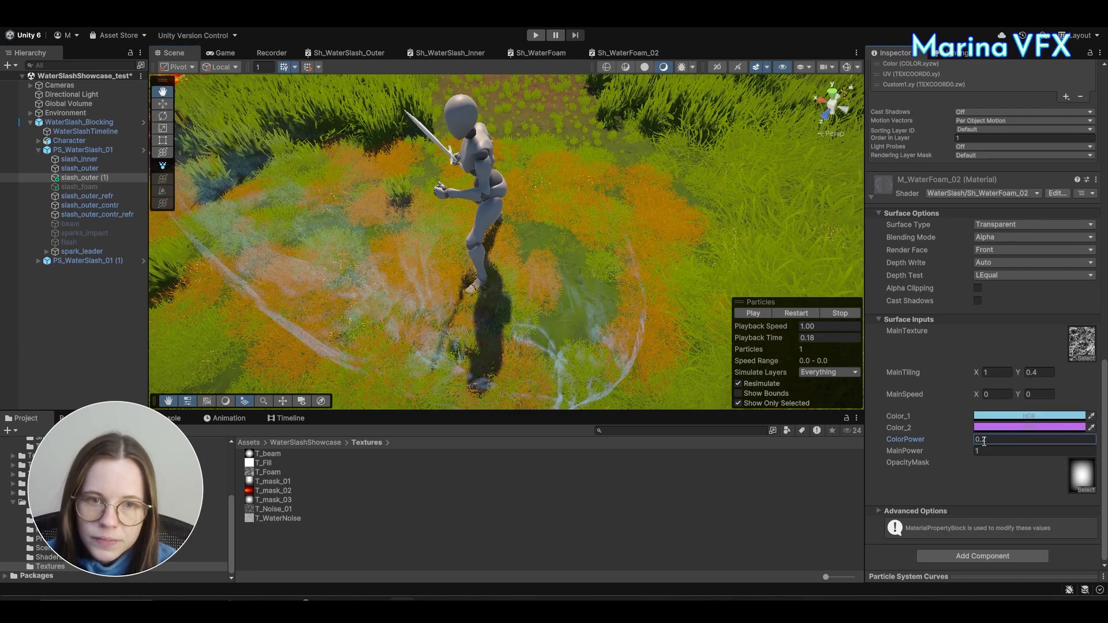
{"action": "left_click", "coordinate": [1001, 416]}
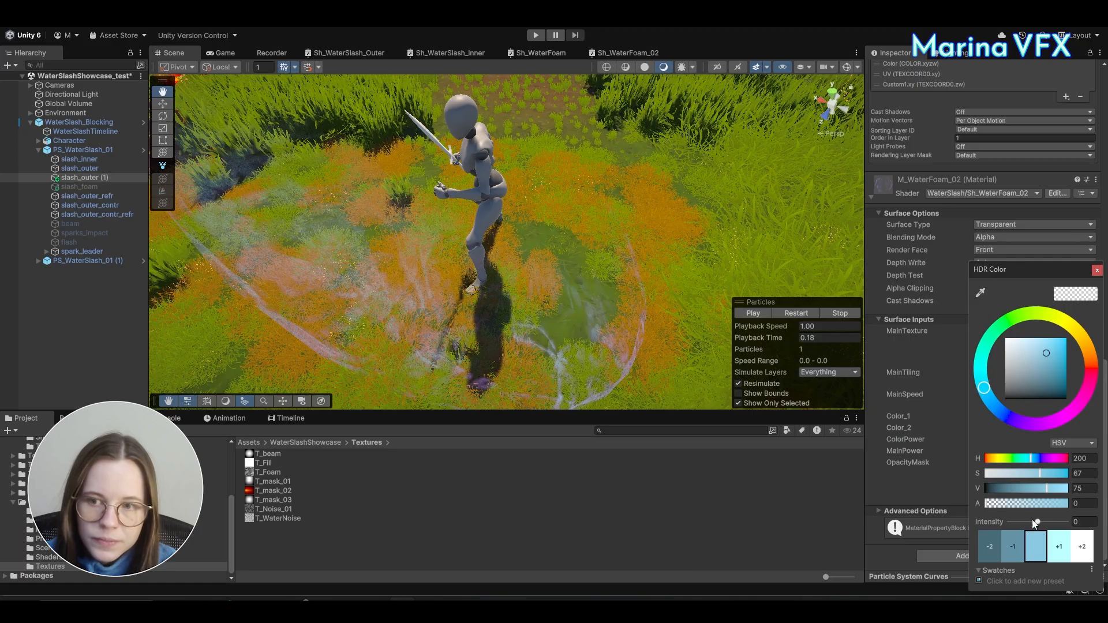
{"action": "left_click_drag", "start_coordinate": [1035, 522], "coordinate": [1045, 522]}
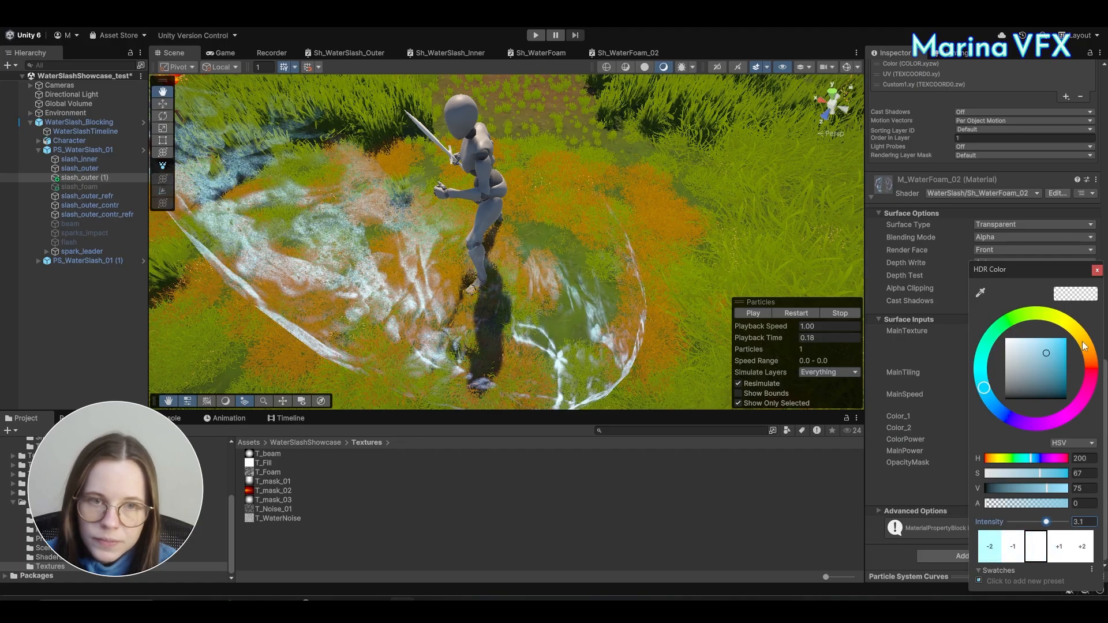
{"action": "left_click", "coordinate": [1097, 270]}
{"action": "left_click", "coordinate": [1011, 427]}
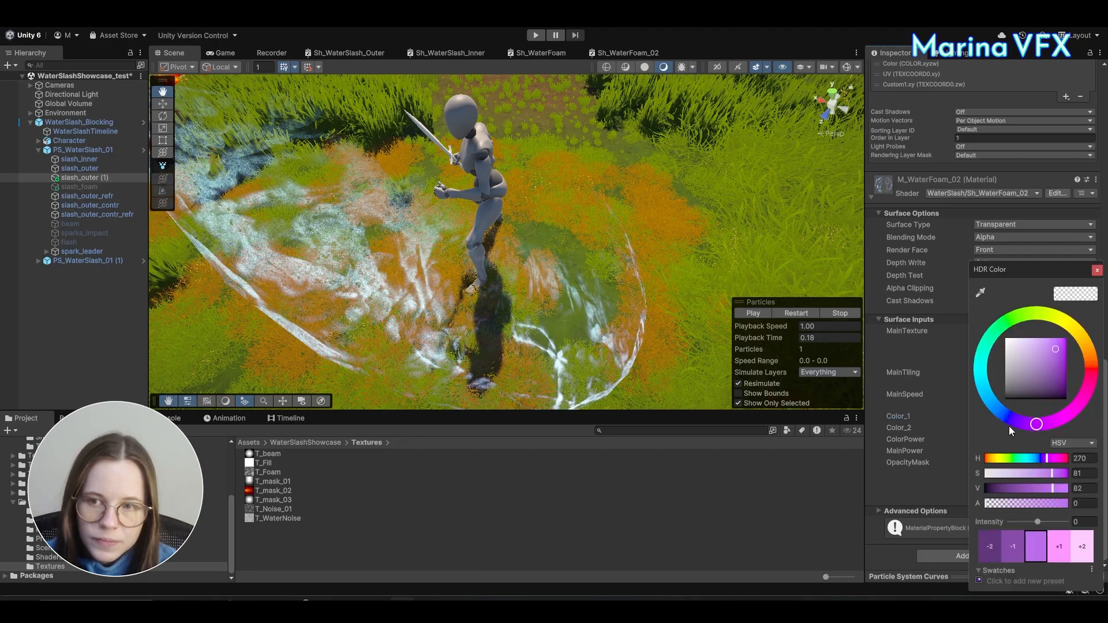
{"action": "left_click_drag", "start_coordinate": [1037, 522], "coordinate": [1042, 522]}
{"action": "left_click_drag", "start_coordinate": [1059, 529], "coordinate": [1051, 528]}
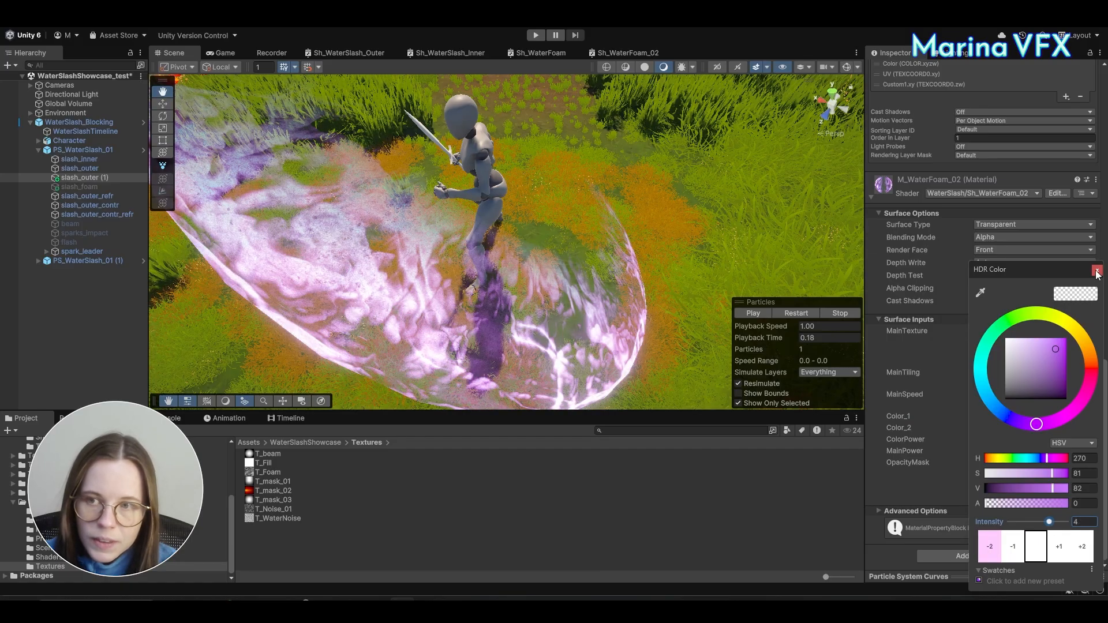
{"action": "left_click", "coordinate": [1096, 270]}
Step: Set the HDR intensity of M_WaterFoam_02's Color_1 to 4.6
{"action": "left_click", "coordinate": [1037, 416]}
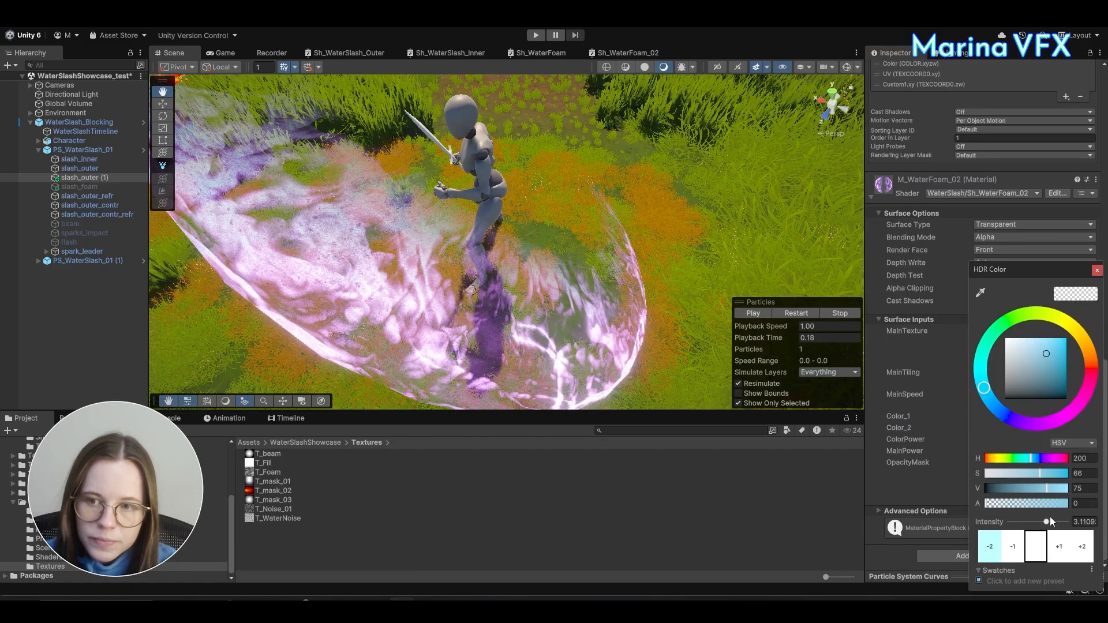
{"action": "left_click_drag", "start_coordinate": [1050, 521], "coordinate": [1053, 523]}
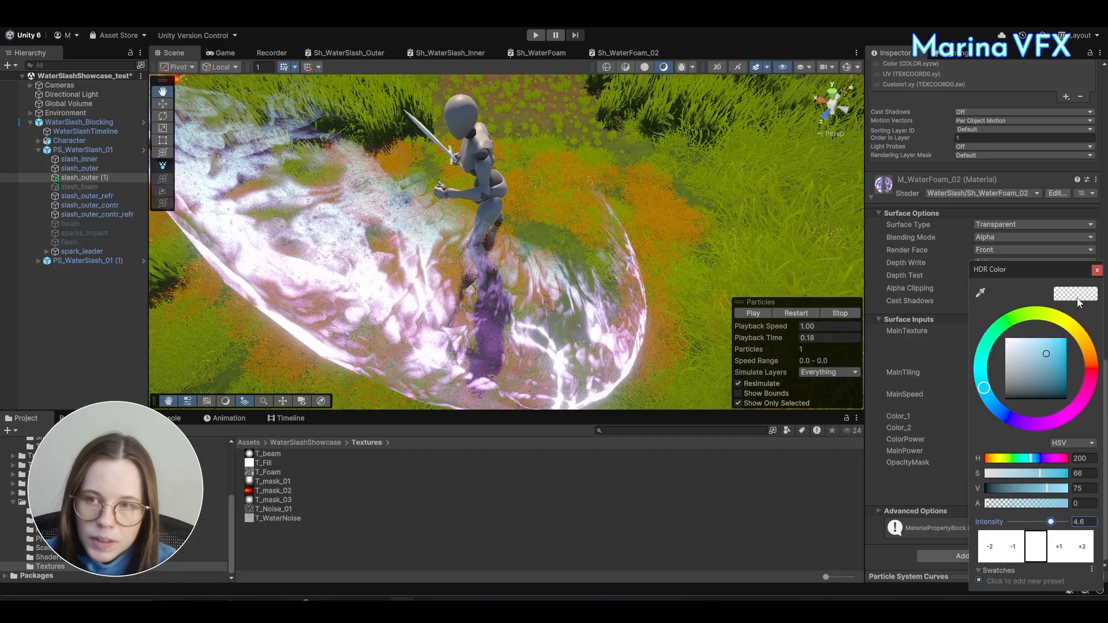
{"action": "left_click", "coordinate": [1095, 270]}
Step: Set Color_2 to blue (H 236, S 84, V 79) with an HDR intensity of 2
{"action": "left_click", "coordinate": [1037, 427]}
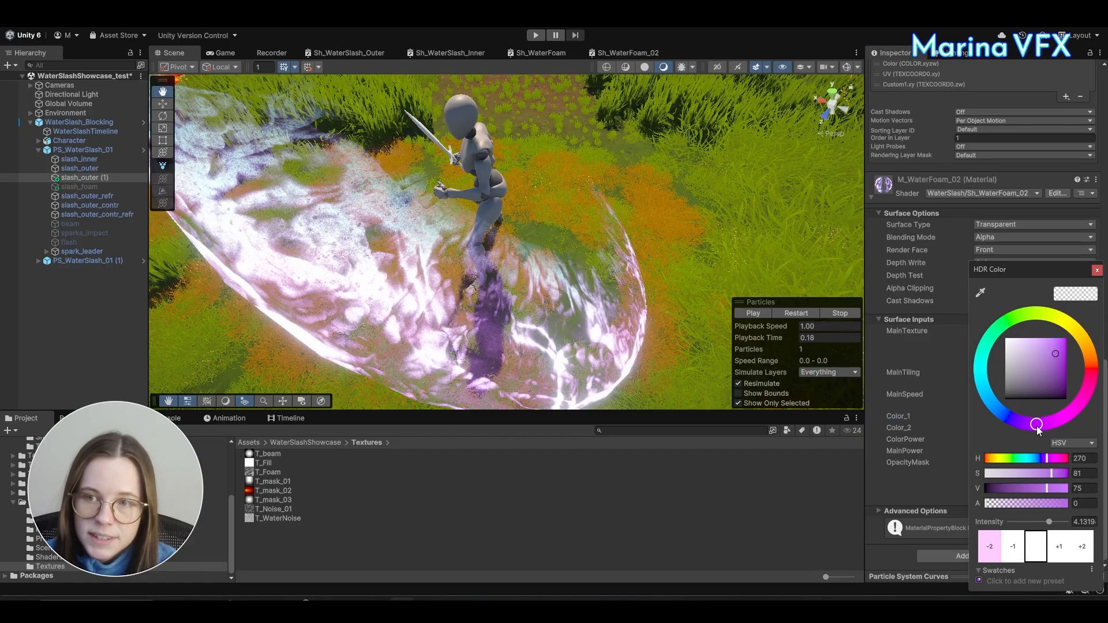
{"action": "left_click_drag", "start_coordinate": [1010, 415], "coordinate": [1007, 418]}
{"action": "left_click_drag", "start_coordinate": [1059, 341], "coordinate": [1058, 349]}
{"action": "type", "text": "2"}
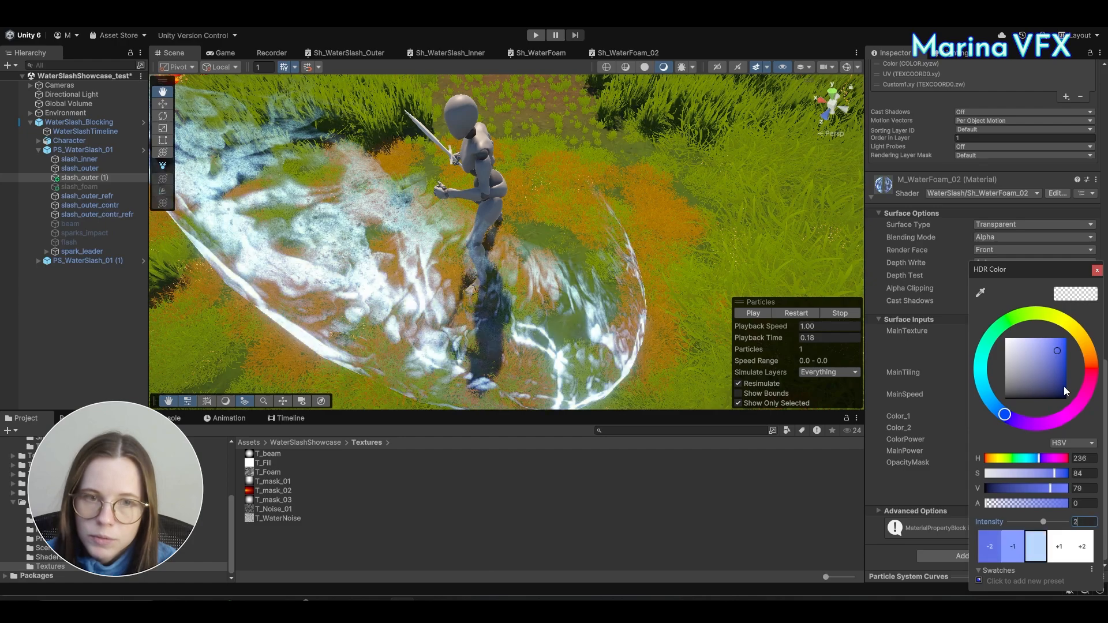
{"action": "left_click", "coordinate": [1098, 270]}
Step: Desaturate Color_1 slightly to H 200, S 63, V 76
{"action": "left_click", "coordinate": [1008, 416]}
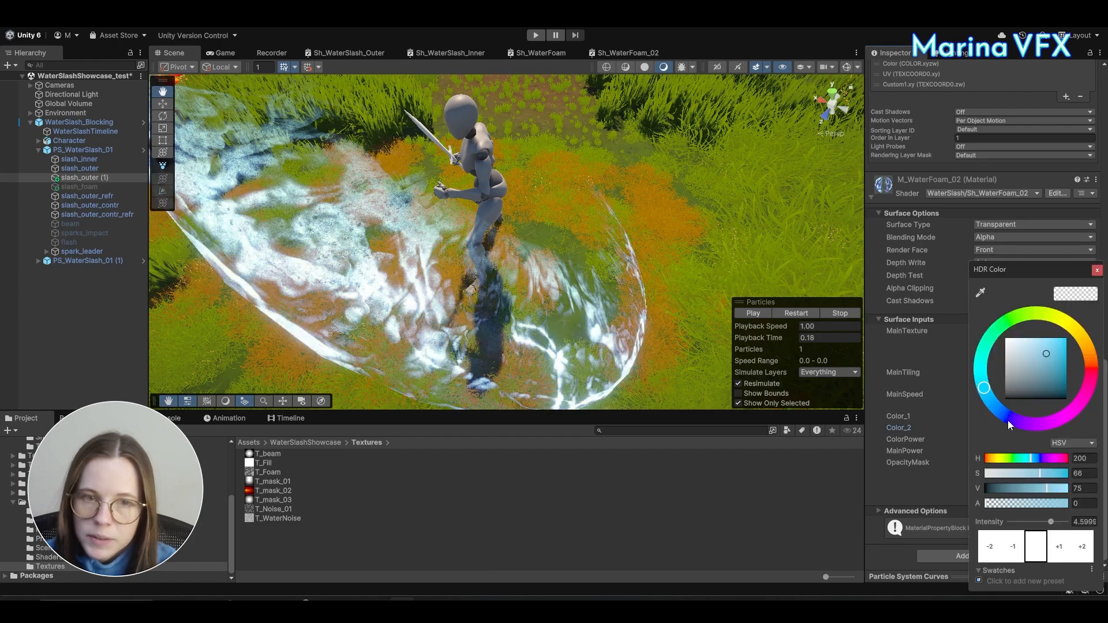
{"action": "mouse_move", "coordinate": [1044, 372]}
{"action": "left_mouse_down"}
{"action": "mouse_move", "coordinate": [1031, 348]}
{"action": "mouse_move", "coordinate": [1043, 354]}
{"action": "left_mouse_up"}
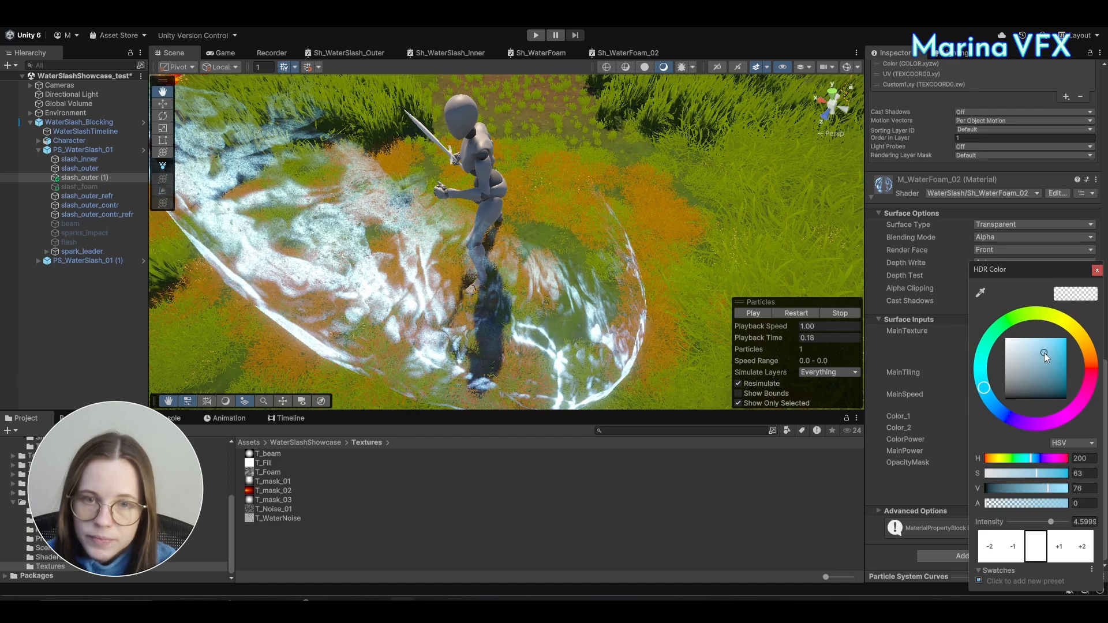
{"action": "left_click", "coordinate": [1096, 270]}
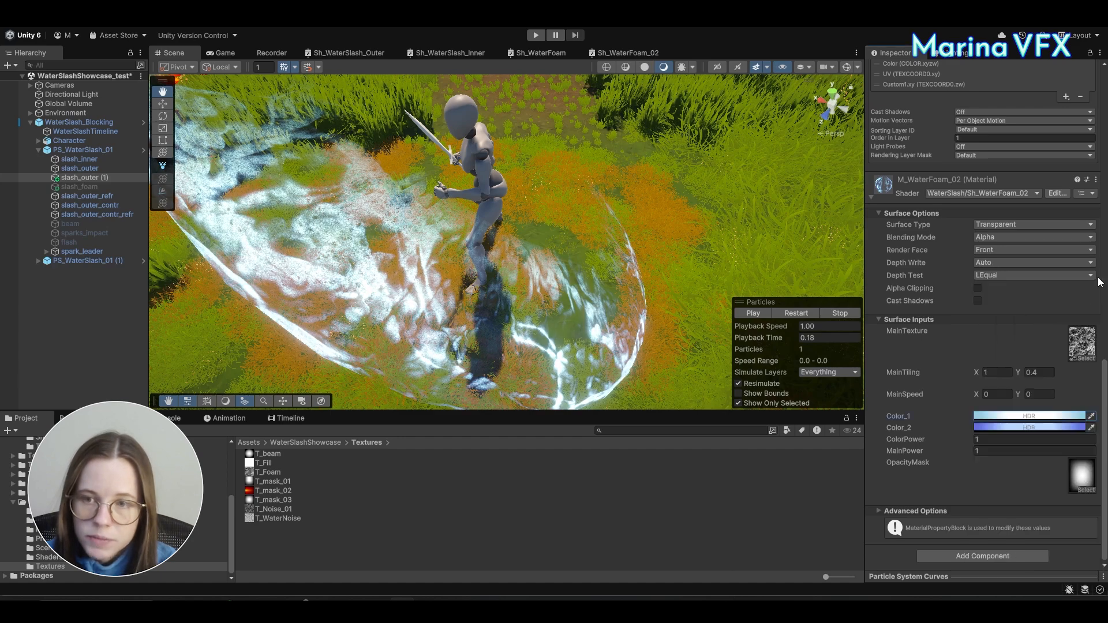
Step: Try a MainPower of 0.2 on M_WaterFoam_02, then settle on ColorPower 2 and MainPower 0.5
{"action": "left_click", "coordinate": [981, 450]}
{"action": "type", "text": ".2"}
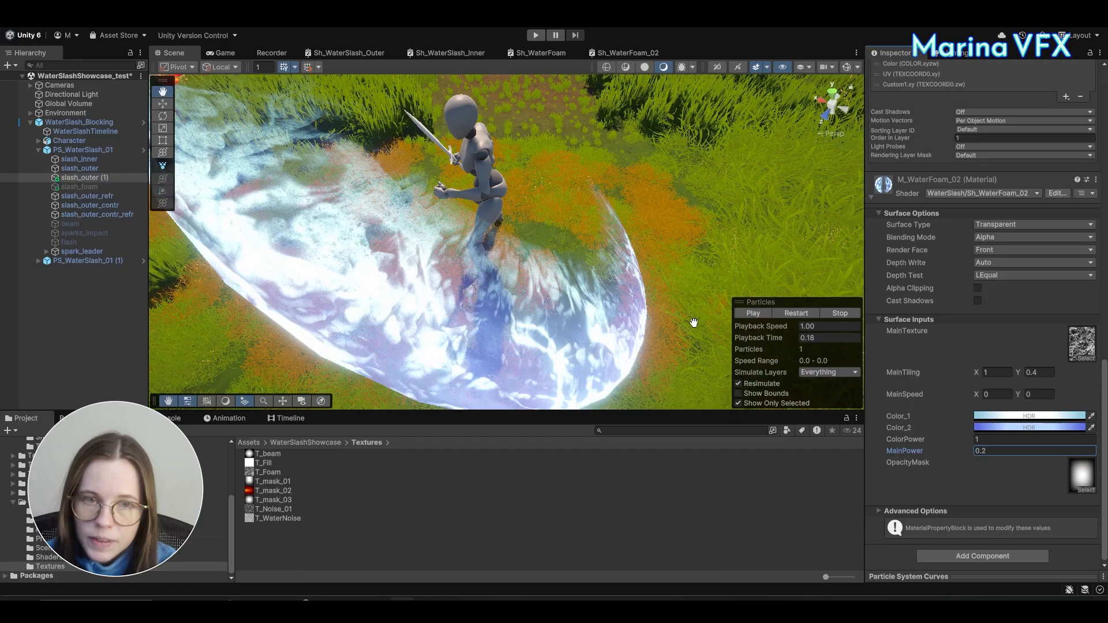
{"action": "left_click_drag", "start_coordinate": [693, 323], "coordinate": [597, 314], "text": "alt"}
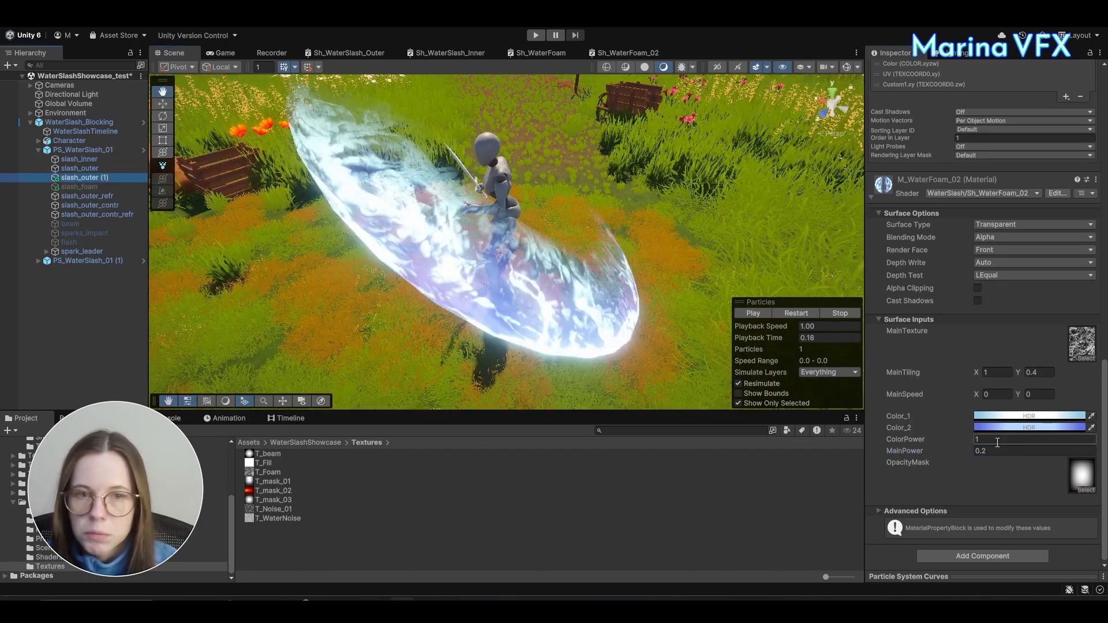
{"action": "left_click", "coordinate": [997, 441]}
{"action": "type", "text": "2"}
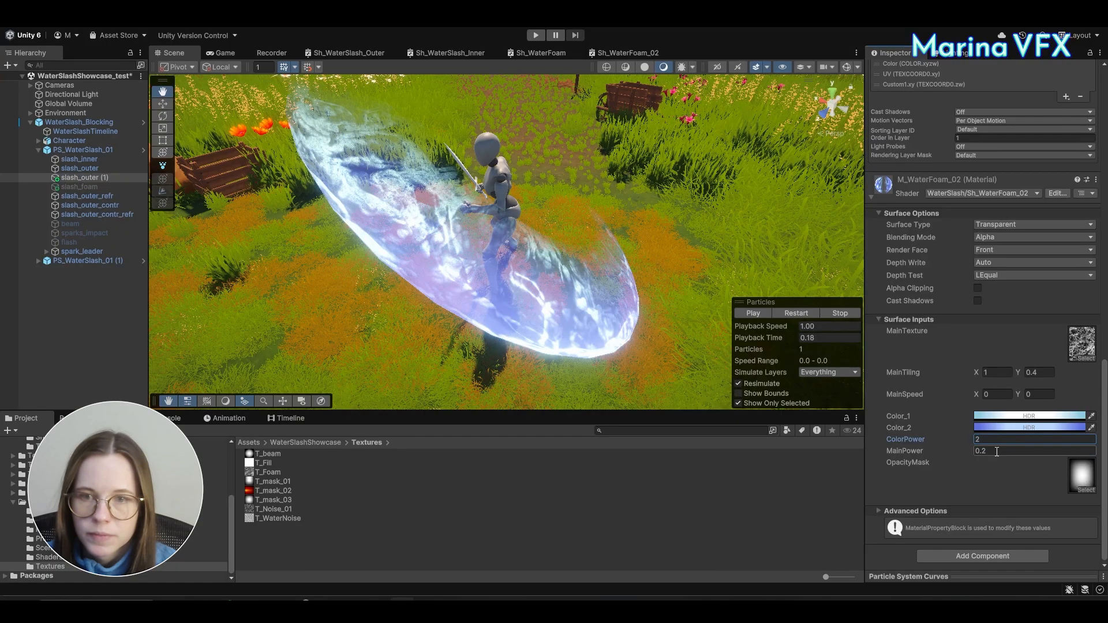
{"action": "left_click", "coordinate": [996, 452]}
{"action": "type", "text": "0.5"}
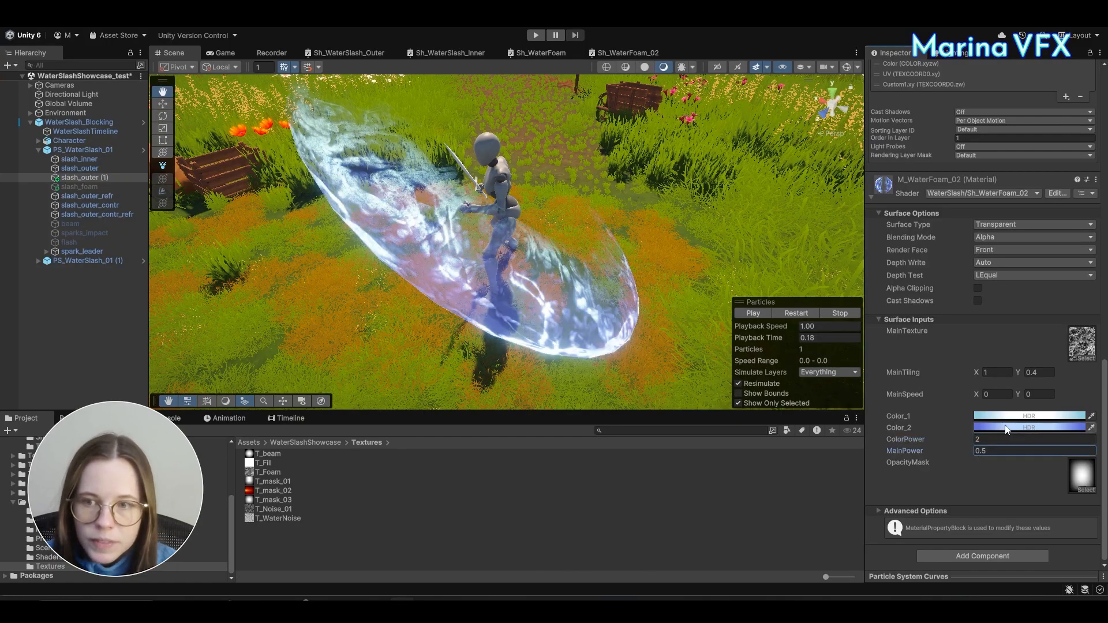
Step: Shift Color_2 to a more saturated blue and set Color_1 to H 200, S 82, V 85
{"action": "scroll", "coordinate": [464, 221], "scroll_direction": "up", "scroll_amount": 2}
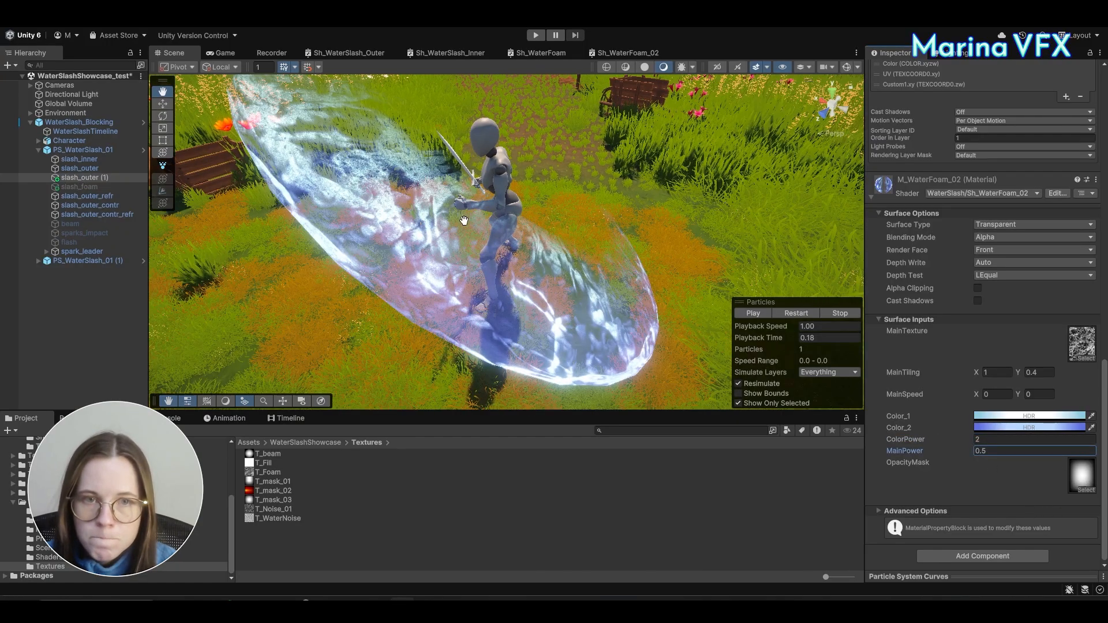
{"action": "left_click", "coordinate": [1043, 428]}
{"action": "mouse_move", "coordinate": [1062, 345]}
{"action": "left_mouse_down"}
{"action": "mouse_move", "coordinate": [1075, 343]}
{"action": "mouse_move", "coordinate": [1068, 333]}
{"action": "mouse_move", "coordinate": [1055, 345]}
{"action": "left_mouse_up"}
{"action": "left_click", "coordinate": [1097, 268]}
{"action": "left_click", "coordinate": [1043, 417]}
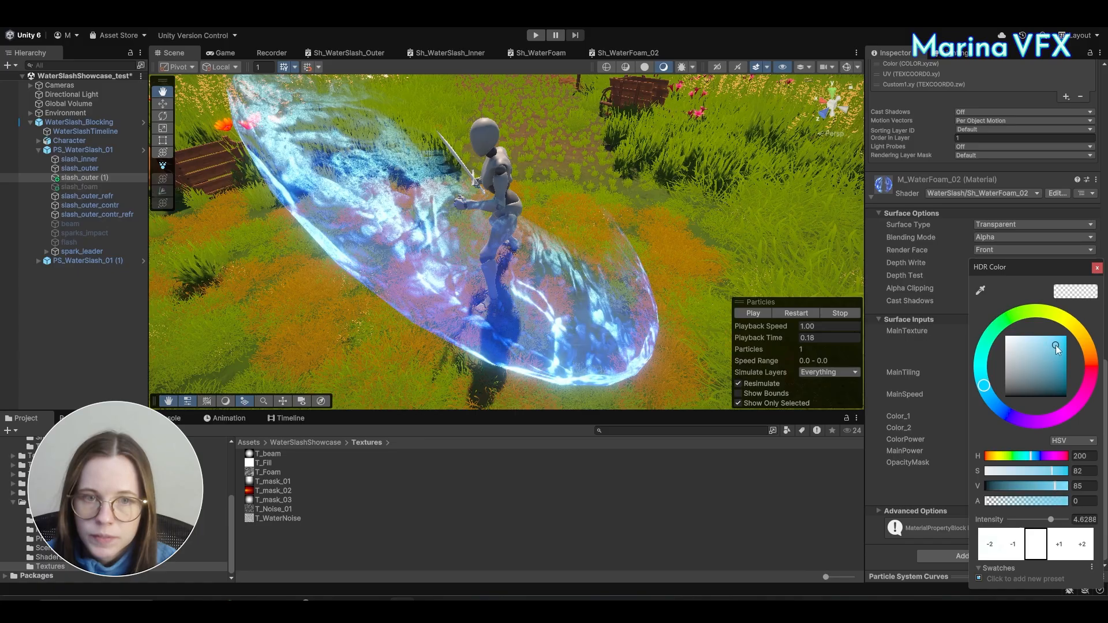
{"action": "left_click", "coordinate": [1096, 270]}
Step: Try a MainTiling X of -1 on M_WaterFoam_02
{"action": "scroll", "coordinate": [595, 281], "scroll_direction": "down", "scroll_amount": 3}
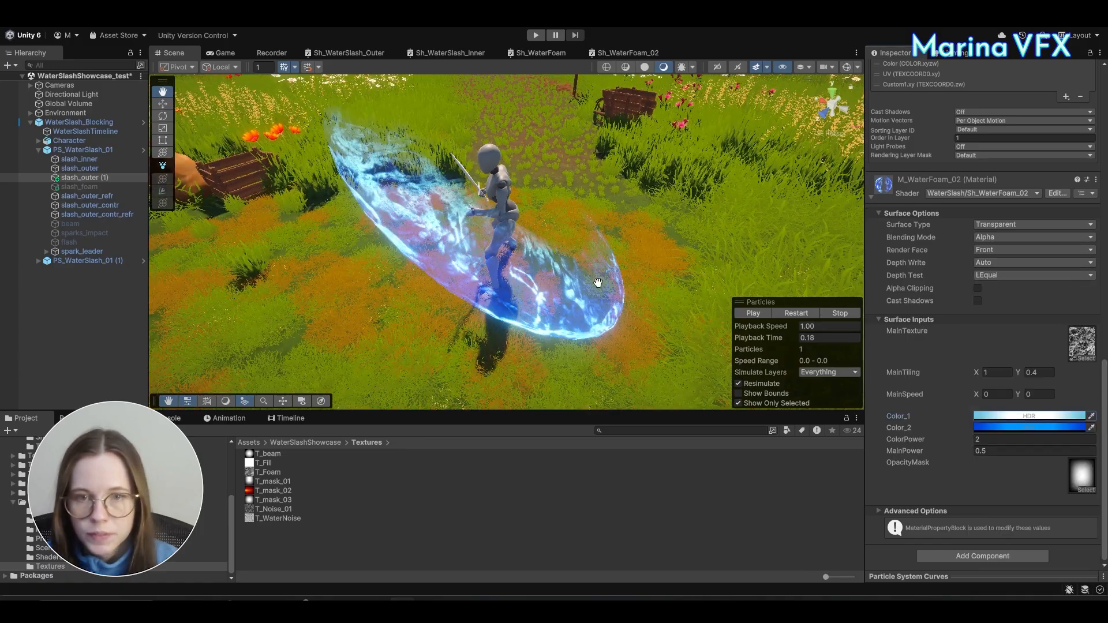
{"action": "left_click_drag", "start_coordinate": [595, 281], "coordinate": [618, 297], "text": "alt"}
{"action": "left_click", "coordinate": [1010, 372]}
{"action": "type", "text": "-"}
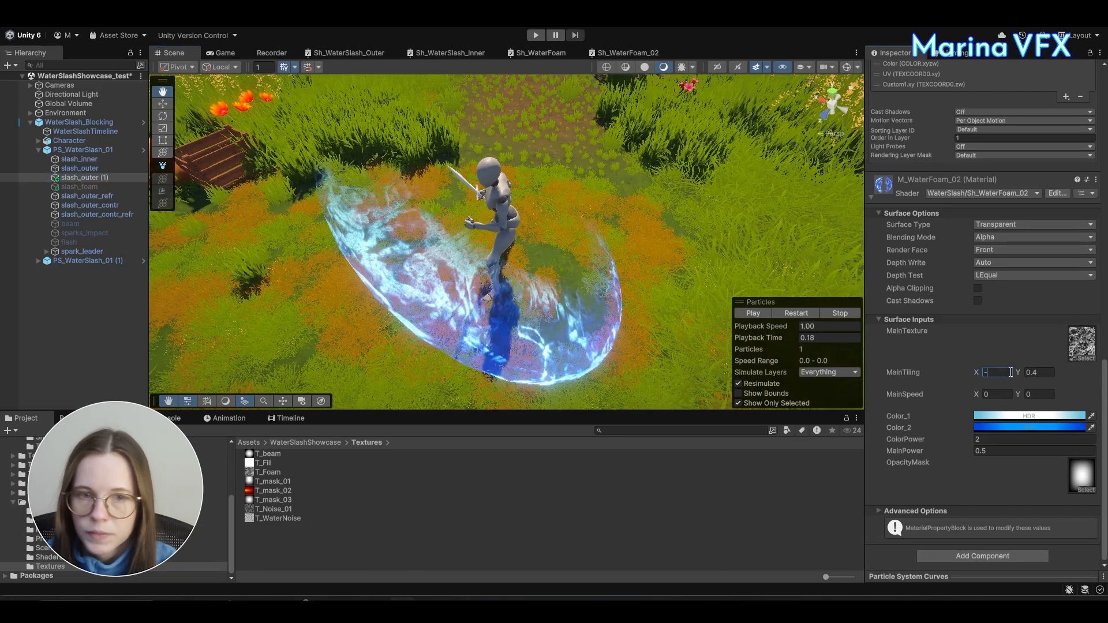
{"action": "type", "text": "1"}
Step: Try a MainSpeed X of 0.5, set it to -0.5 instead, and inspect the foam's scrolling direction from a lower angle
{"action": "left_click", "coordinate": [997, 394]}
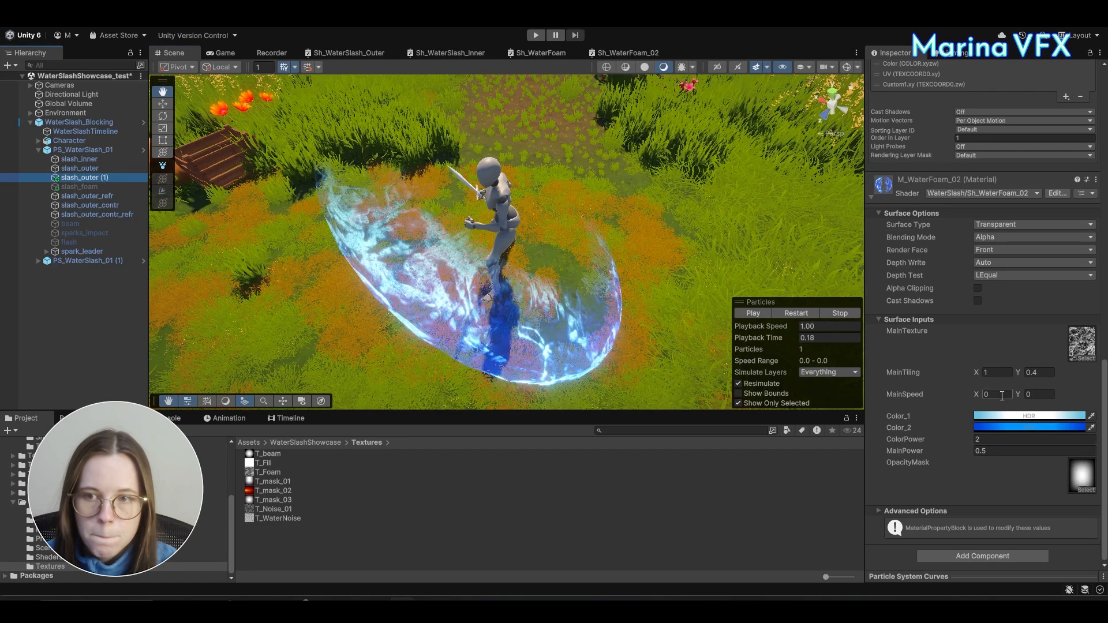
{"action": "type", "text": "0.5"}
{"action": "left_click", "coordinate": [1002, 396]}
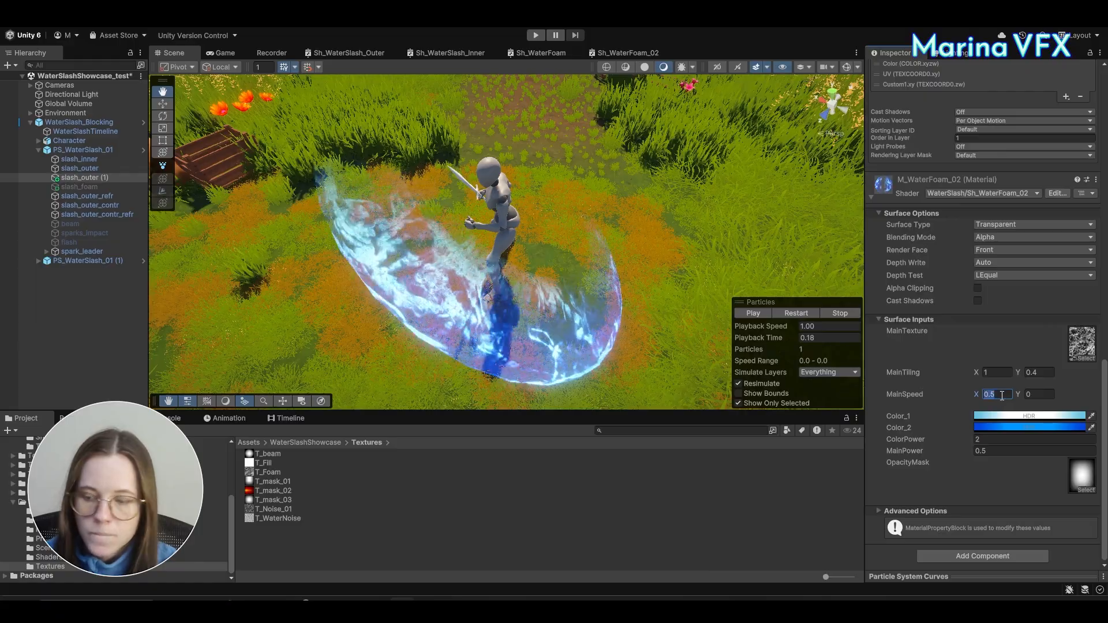
{"action": "type", "text": "-.5"}
{"action": "key", "text": "Return"}
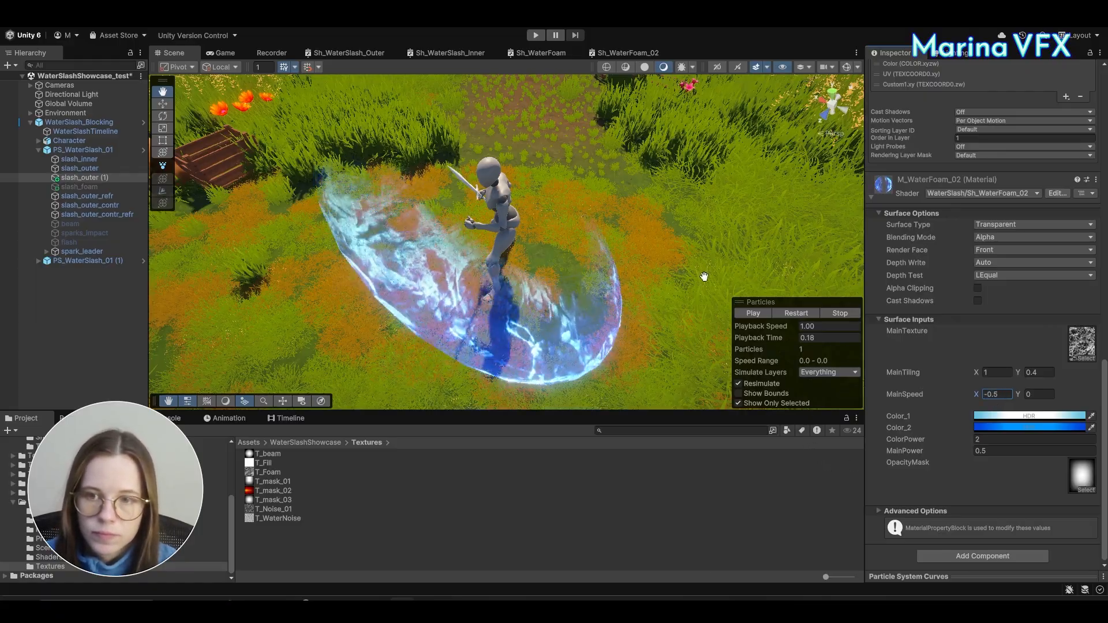
{"action": "left_click_drag", "start_coordinate": [703, 277], "coordinate": [557, 287], "text": "alt"}
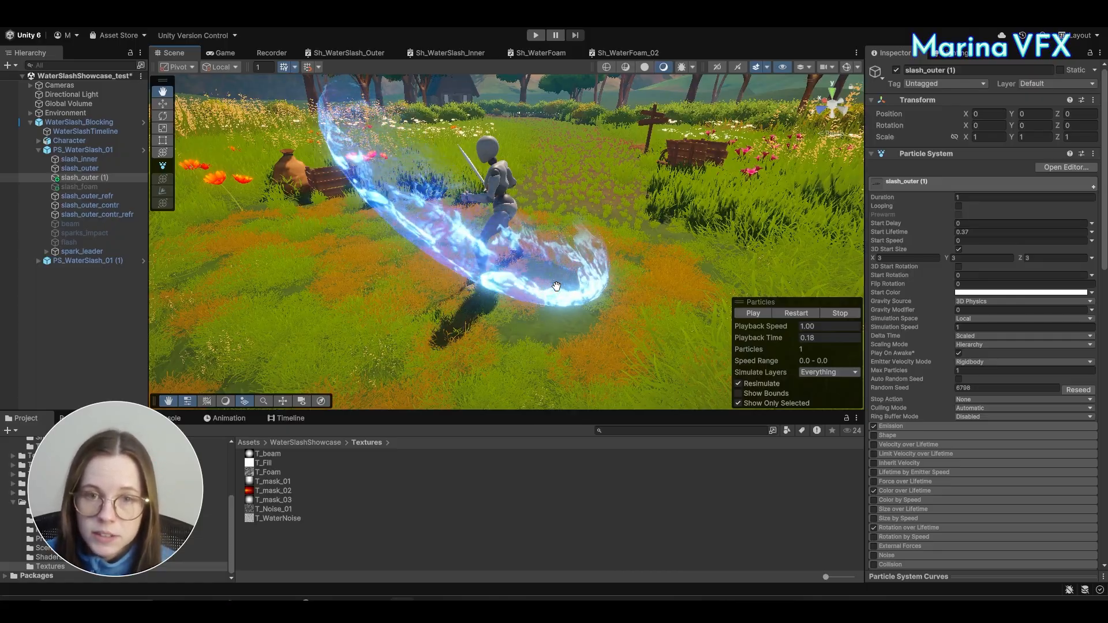
Step: Open the Sh_WaterFoam_02 shader graph maximized and bring its Power, Saturate and OpacityMask nodes into view
{"action": "left_click", "coordinate": [632, 52]}
{"action": "right_click", "coordinate": [625, 52]}
{"action": "left_click", "coordinate": [646, 59]}
{"action": "scroll", "coordinate": [584, 298], "scroll_direction": "down", "scroll_amount": 7}
{"action": "middle_click_drag", "start_coordinate": [483, 313], "coordinate": [628, 209]}
{"action": "scroll", "coordinate": [628, 209], "scroll_direction": "up", "scroll_amount": 5}
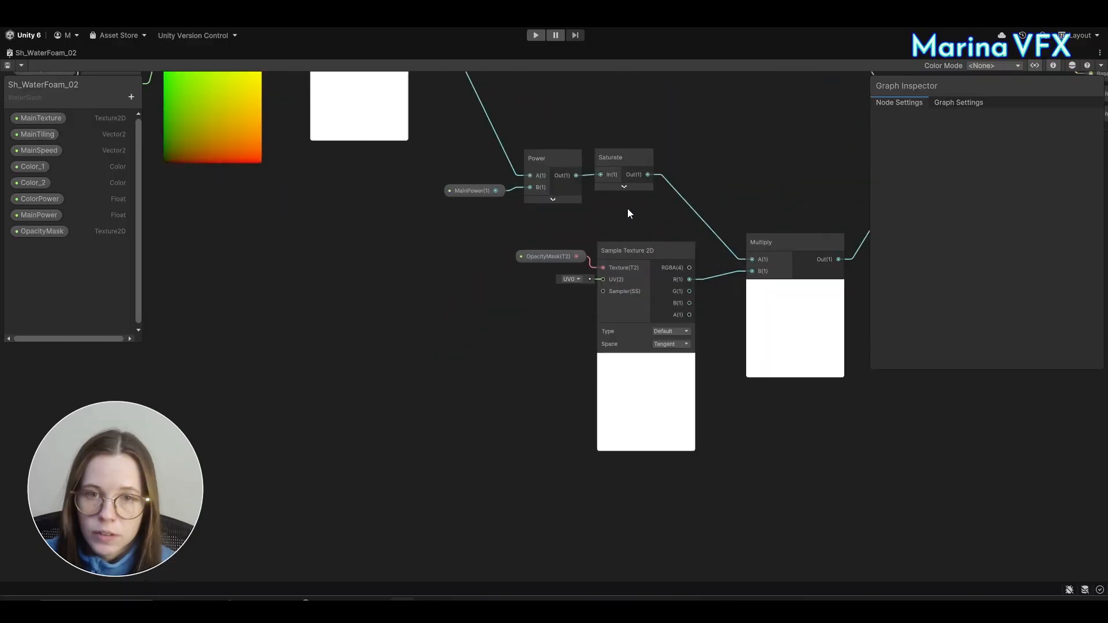
Step: Move the OpacityMask property, its Sample Texture 2D node and the Multiply node farther away from Saturate
{"action": "scroll", "coordinate": [567, 195], "scroll_direction": "down", "scroll_amount": 4}
{"action": "left_click_drag", "start_coordinate": [532, 221], "coordinate": [861, 237]}
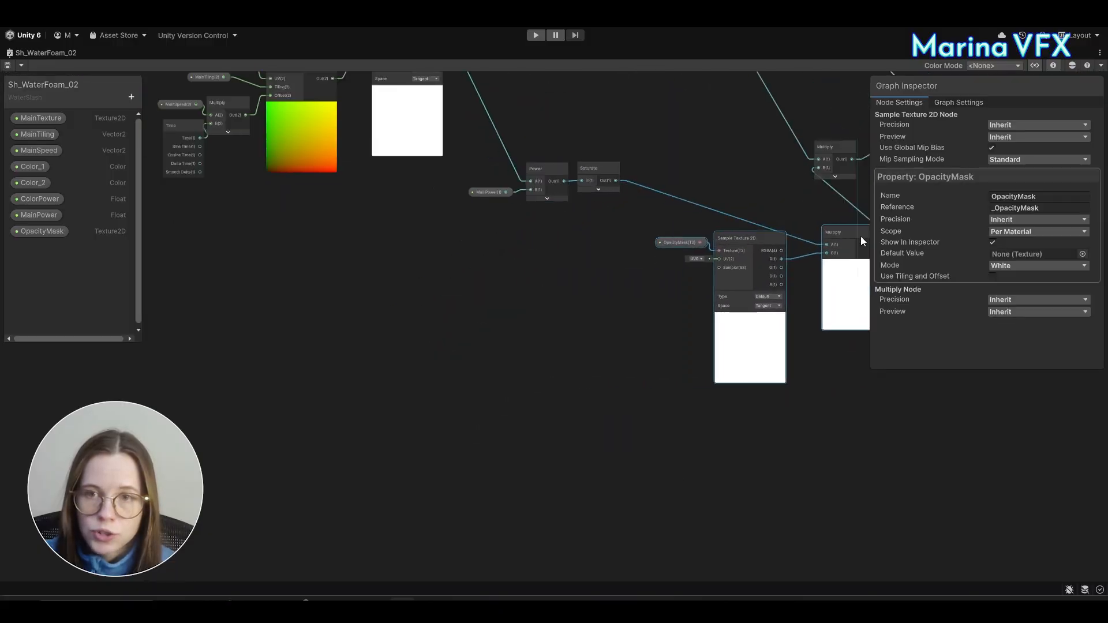
{"action": "left_click", "coordinate": [609, 277]}
{"action": "middle_click_drag", "start_coordinate": [602, 278], "coordinate": [649, 302]}
Step: Detach the link into the A input of MainPower's Power node and reconnect it from the MainTexture sample's R output
{"action": "left_click_drag", "start_coordinate": [552, 173], "coordinate": [681, 245]}
{"action": "left_click", "coordinate": [604, 195]}
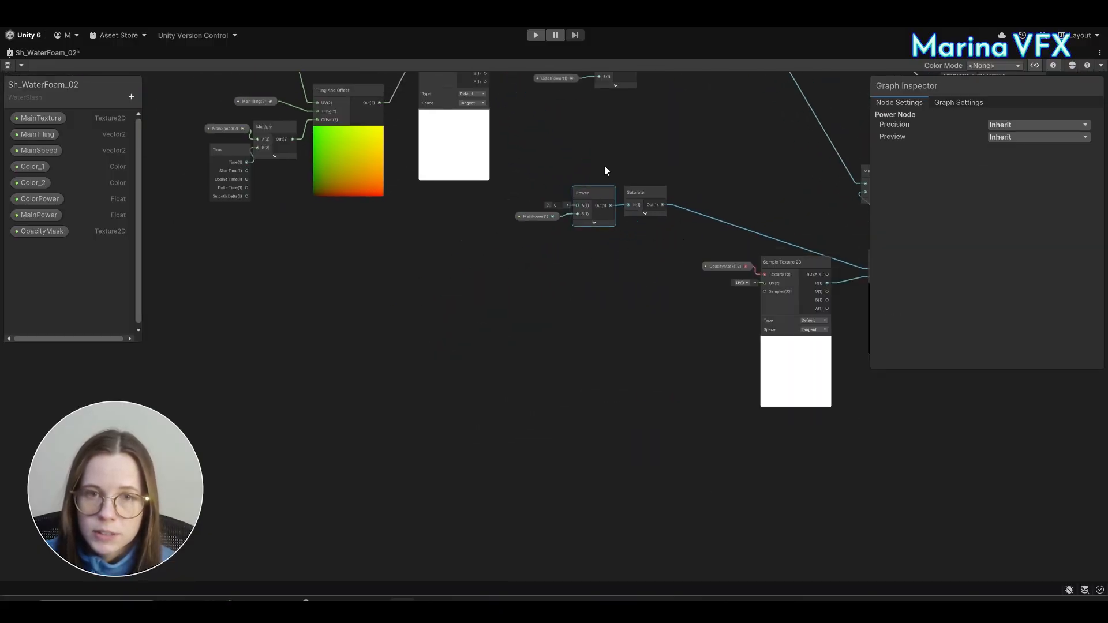
{"action": "middle_click_drag", "start_coordinate": [604, 165], "coordinate": [580, 265]}
{"action": "scroll", "coordinate": [497, 202], "scroll_direction": "up", "scroll_amount": 5}
{"action": "left_click_drag", "start_coordinate": [429, 115], "coordinate": [604, 409]}
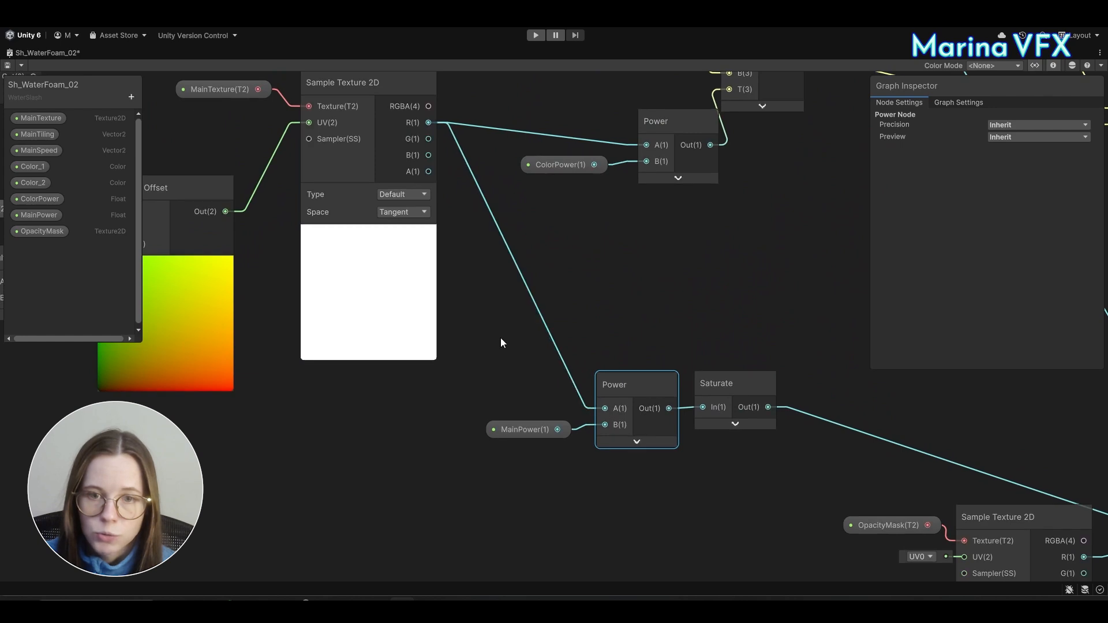
Step: Move the MainPower, Power and Saturate nodes together, closer to the MainTexture sample
{"action": "left_click_drag", "start_coordinate": [500, 337], "coordinate": [721, 453]}
{"action": "left_click_drag", "start_coordinate": [720, 384], "coordinate": [608, 395]}
{"action": "middle_click_drag", "start_coordinate": [648, 457], "coordinate": [567, 398]}
Step: Add a Smoothstep node, connect Saturate's output to its In input, and place it below the Saturate node
{"action": "left_click", "coordinate": [566, 399]}
{"action": "key", "text": "space"}
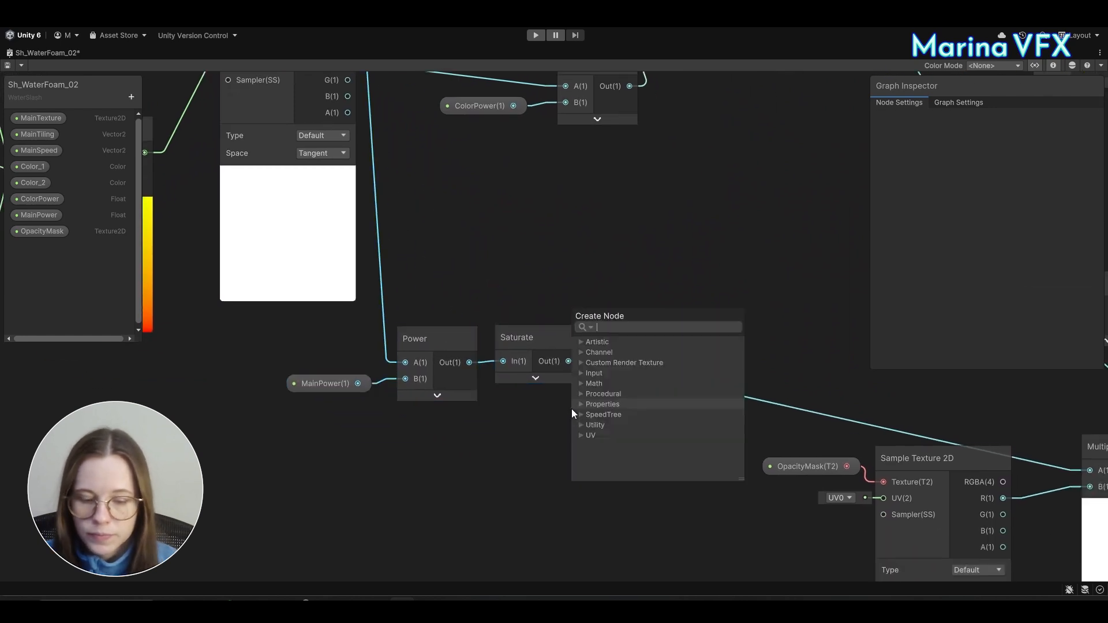
{"action": "type", "text": "smoo"}
{"action": "left_click", "coordinate": [621, 362]}
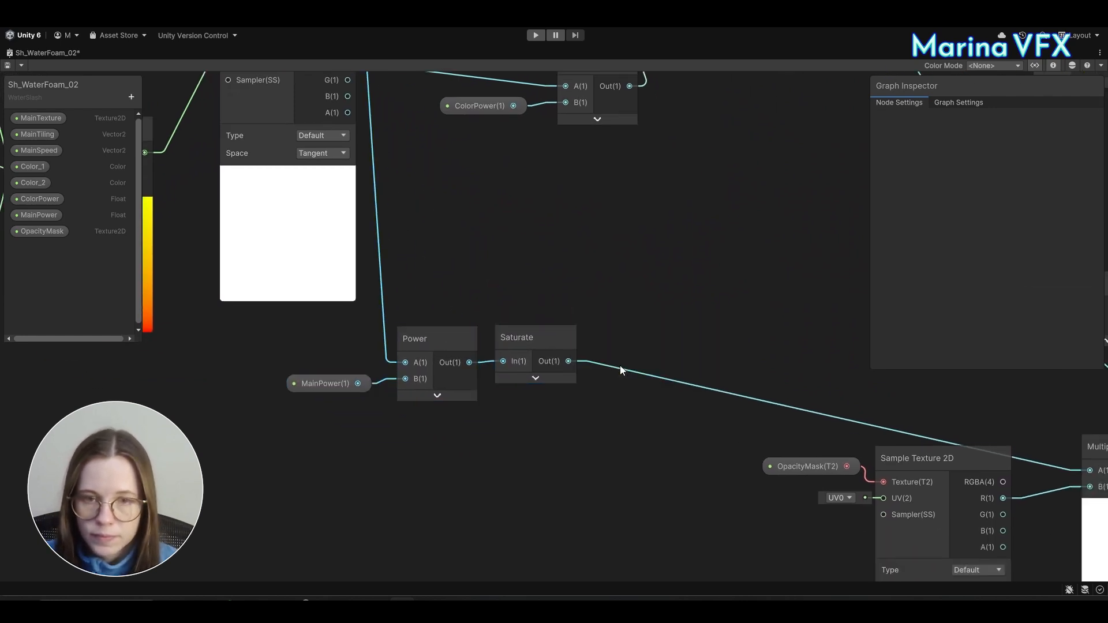
{"action": "middle_click_drag", "start_coordinate": [654, 311], "coordinate": [629, 209]}
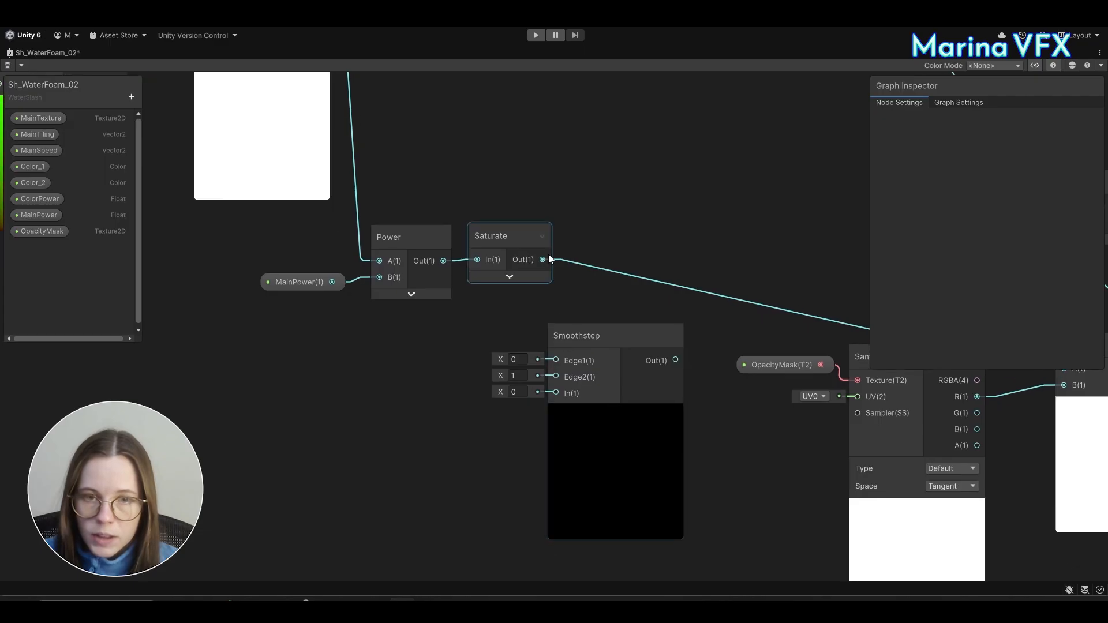
{"action": "left_click_drag", "start_coordinate": [544, 259], "coordinate": [557, 390]}
{"action": "left_click_drag", "start_coordinate": [610, 335], "coordinate": [641, 461]}
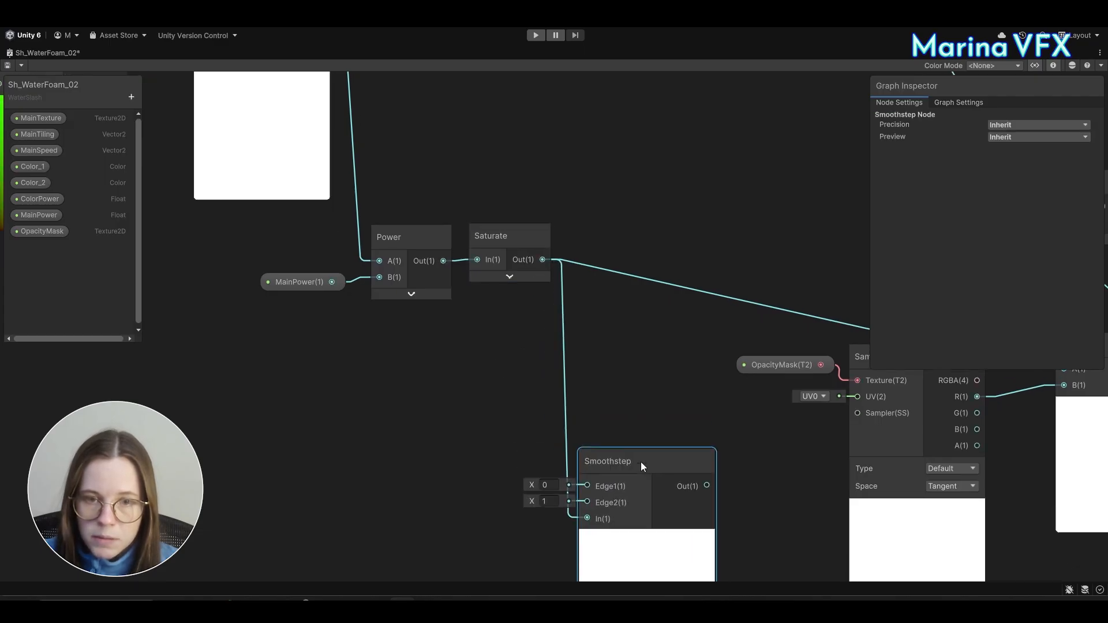
{"action": "middle_click_drag", "start_coordinate": [616, 387], "coordinate": [689, 291]}
Step: Add a new Float property named Erosion to the shader graph
{"action": "left_click", "coordinate": [519, 371]}
{"action": "middle_click_drag", "start_coordinate": [520, 375], "coordinate": [523, 378]}
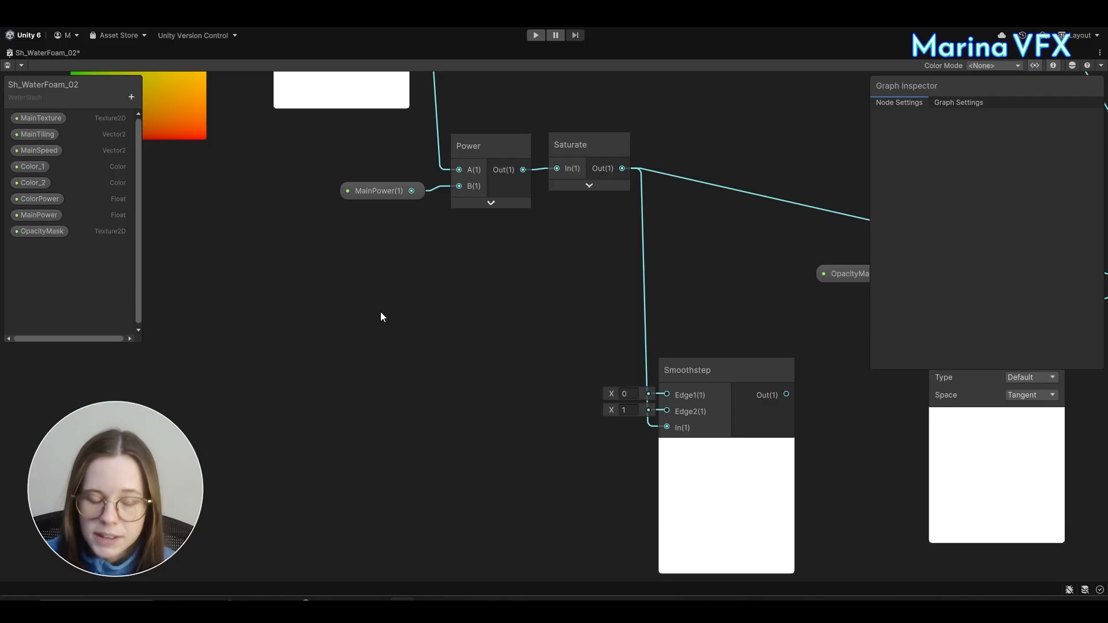
{"action": "left_click", "coordinate": [132, 97]}
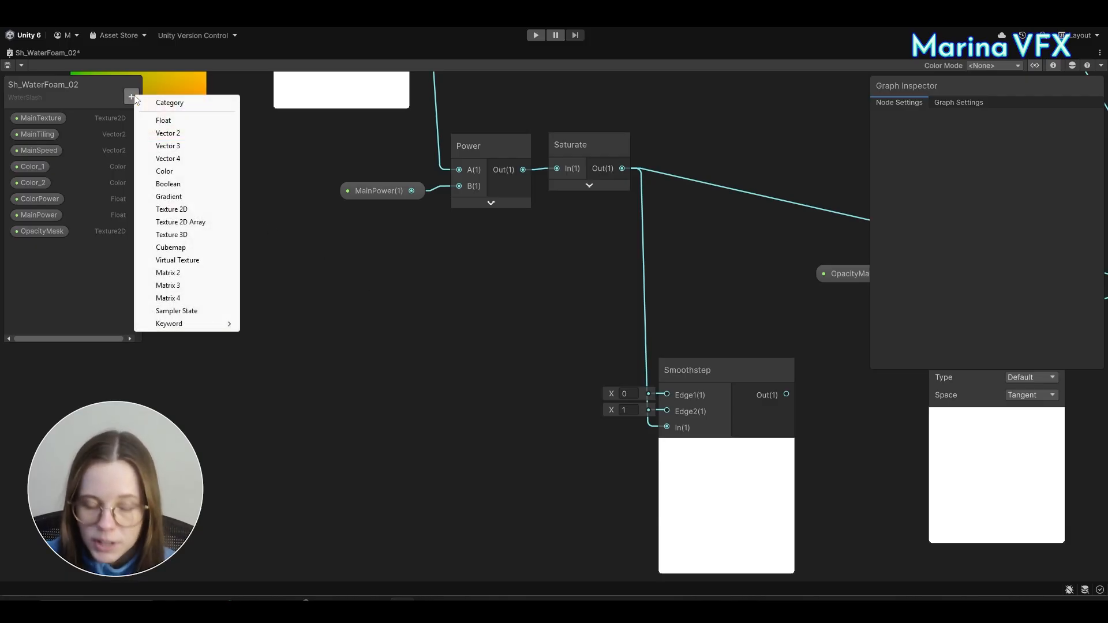
{"action": "left_click", "coordinate": [164, 121]}
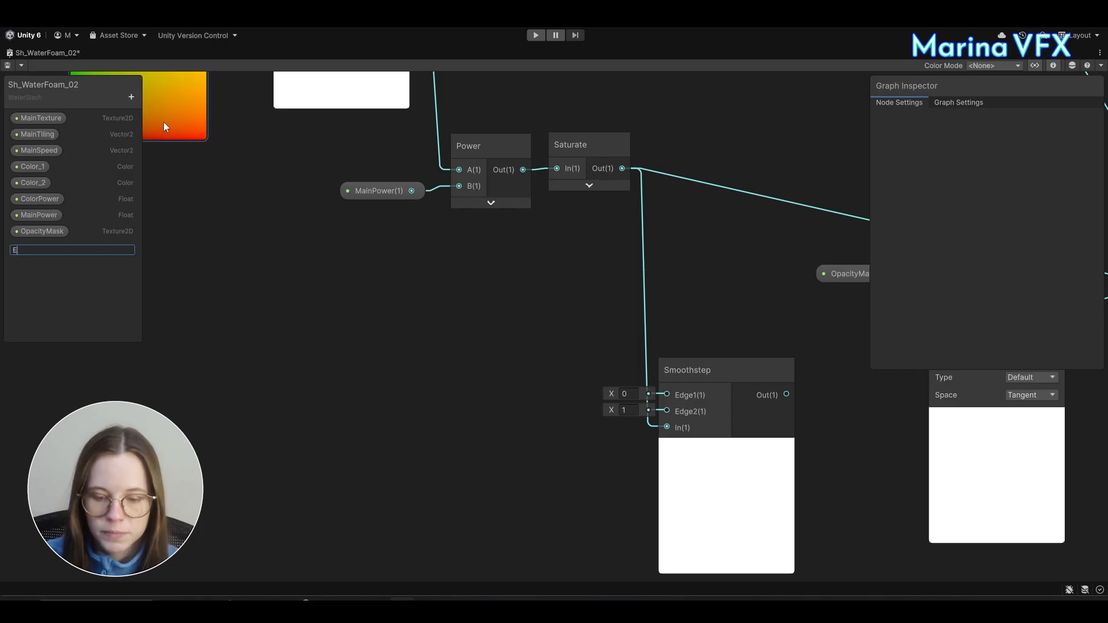
{"action": "type", "text": "Erosion"}
{"action": "key", "text": "Return"}
Step: Place the Erosion property in the graph beside the Smoothstep node and connect it to Smoothstep's Edge1 input
{"action": "left_click", "coordinate": [33, 248]}
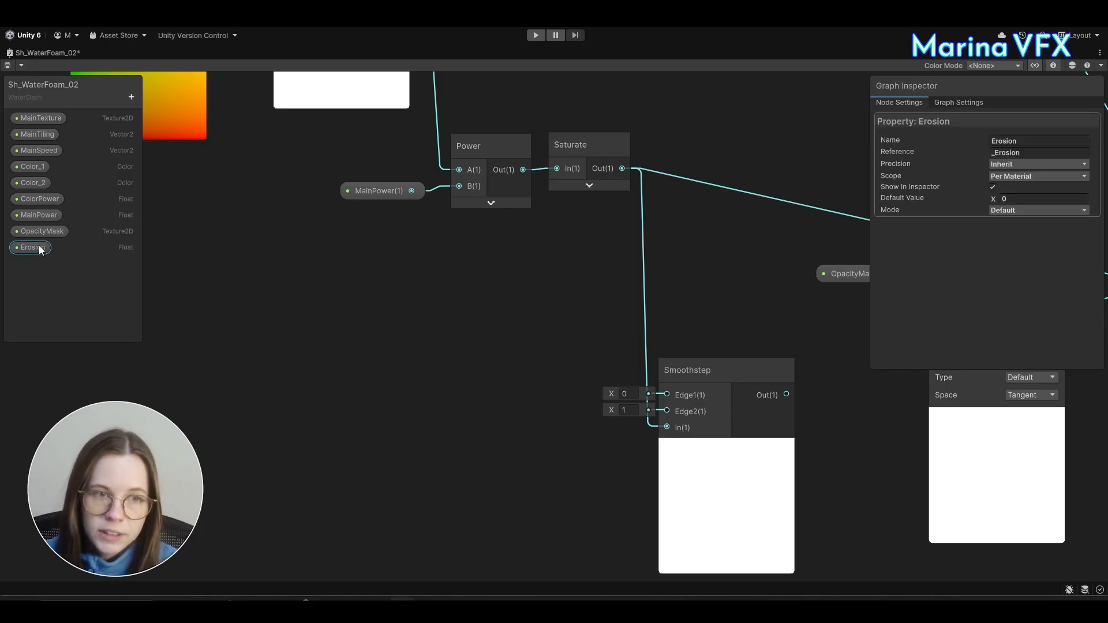
{"action": "left_click_drag", "start_coordinate": [341, 305], "coordinate": [341, 306]}
{"action": "left_click_drag", "start_coordinate": [365, 311], "coordinate": [386, 321]}
{"action": "left_click", "coordinate": [440, 346]}
{"action": "middle_click_drag", "start_coordinate": [441, 359], "coordinate": [390, 365]}
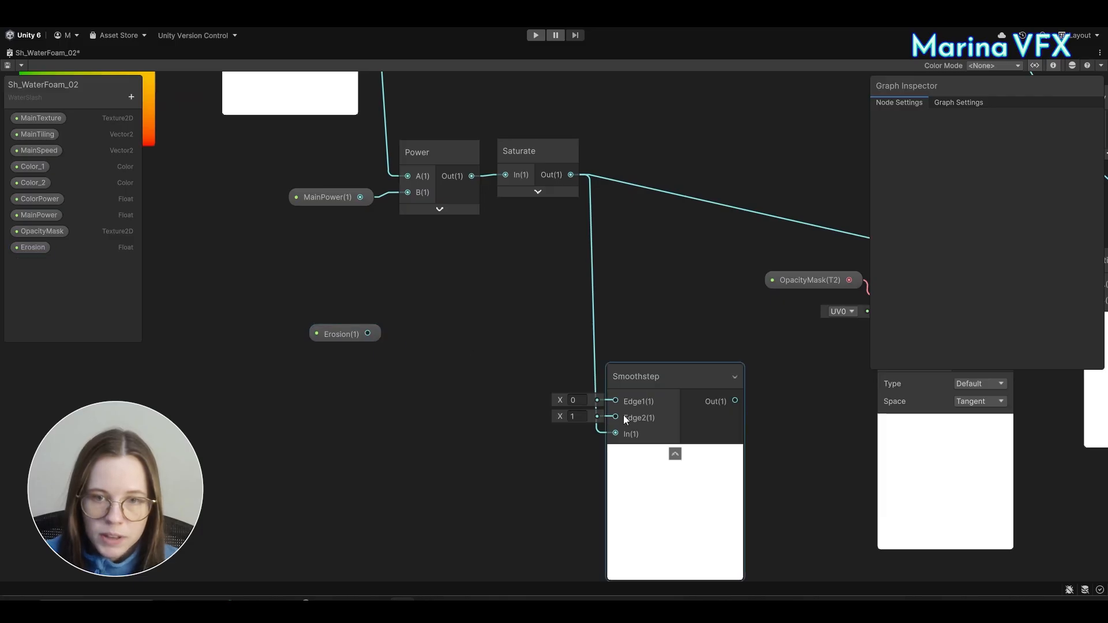
{"action": "left_click_drag", "start_coordinate": [367, 335], "coordinate": [615, 400]}
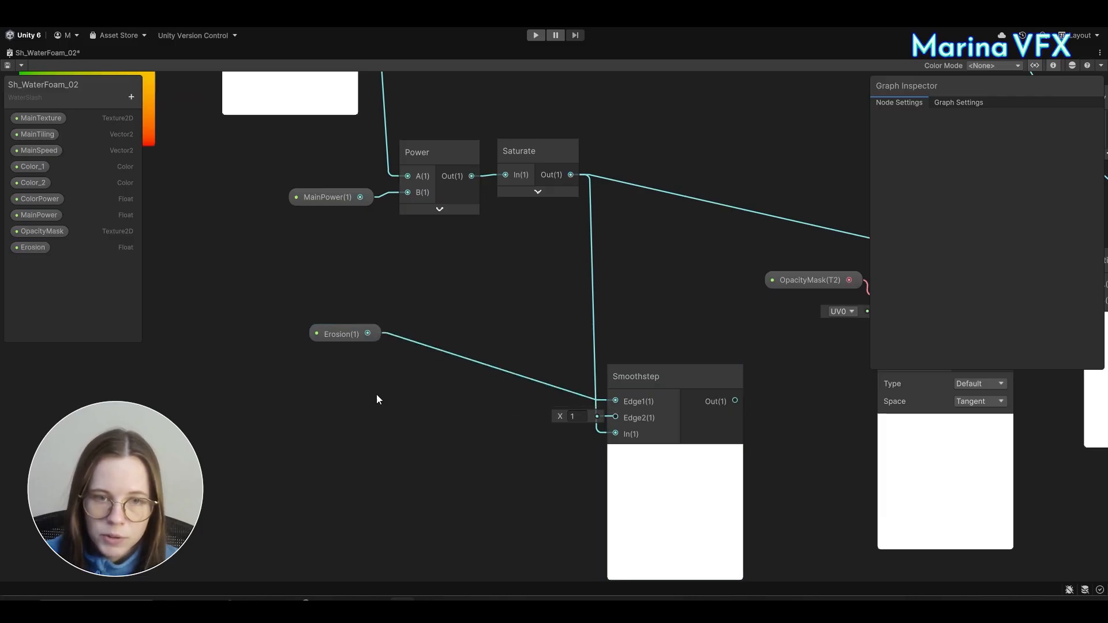
Step: Create an Add node with Erosion as A and 0.2 as B, and connect its output to Smoothstep's Edge2
{"action": "key", "text": "space"}
{"action": "type", "text": "add"}
{"action": "double_click", "coordinate": [429, 342]}
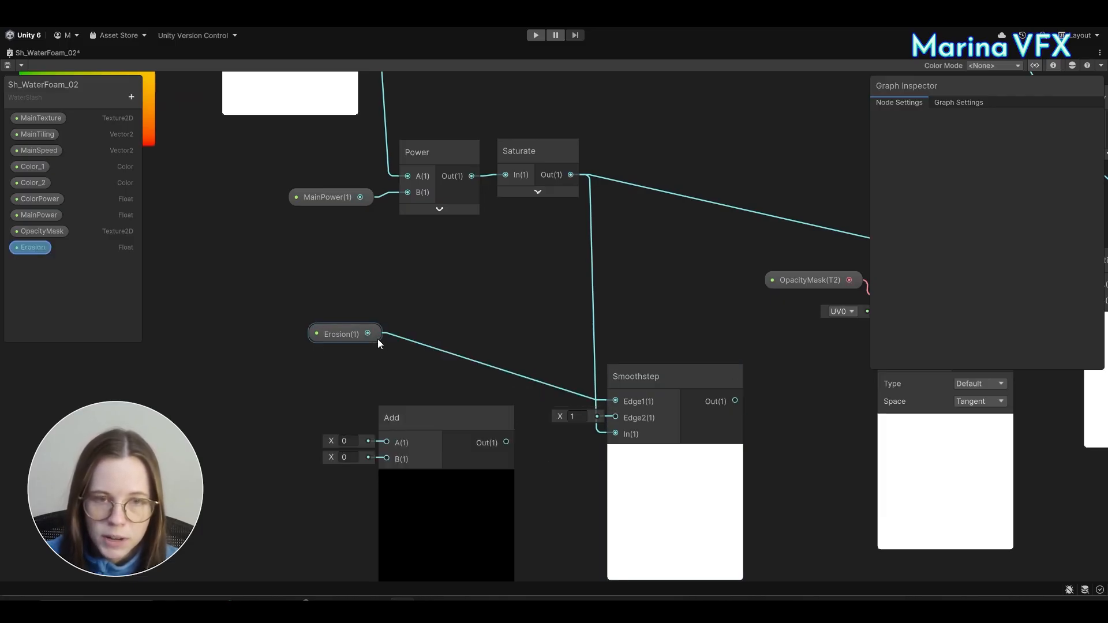
{"action": "left_click", "coordinate": [346, 457]}
{"action": "type", "text": "0.2"}
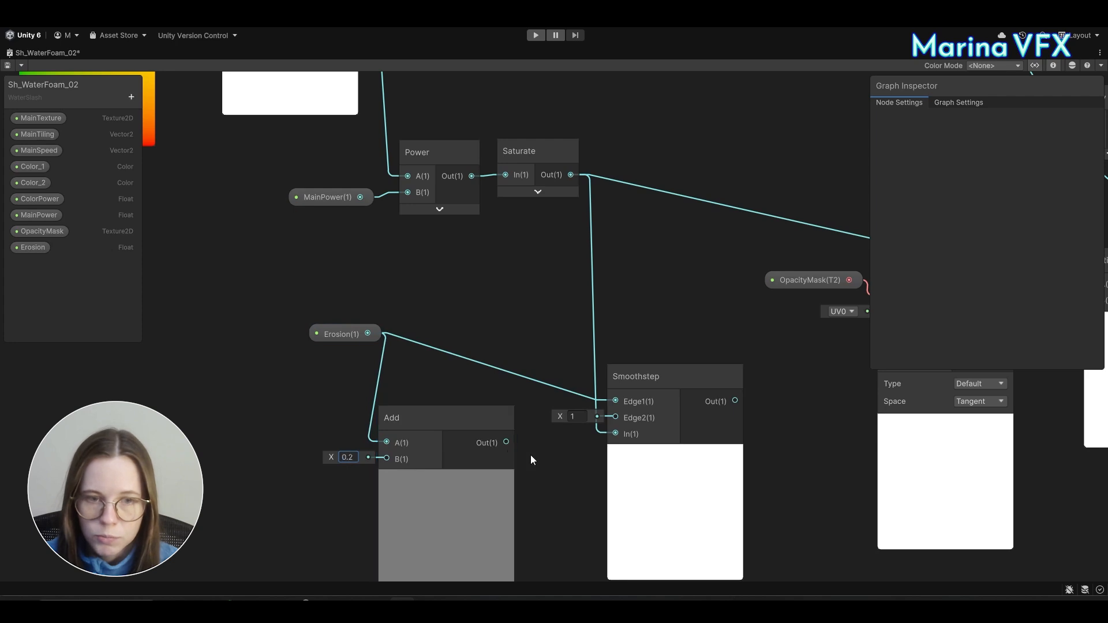
{"action": "left_click_drag", "start_coordinate": [506, 442], "coordinate": [622, 418]}
{"action": "middle_click_drag", "start_coordinate": [677, 344], "coordinate": [608, 349]}
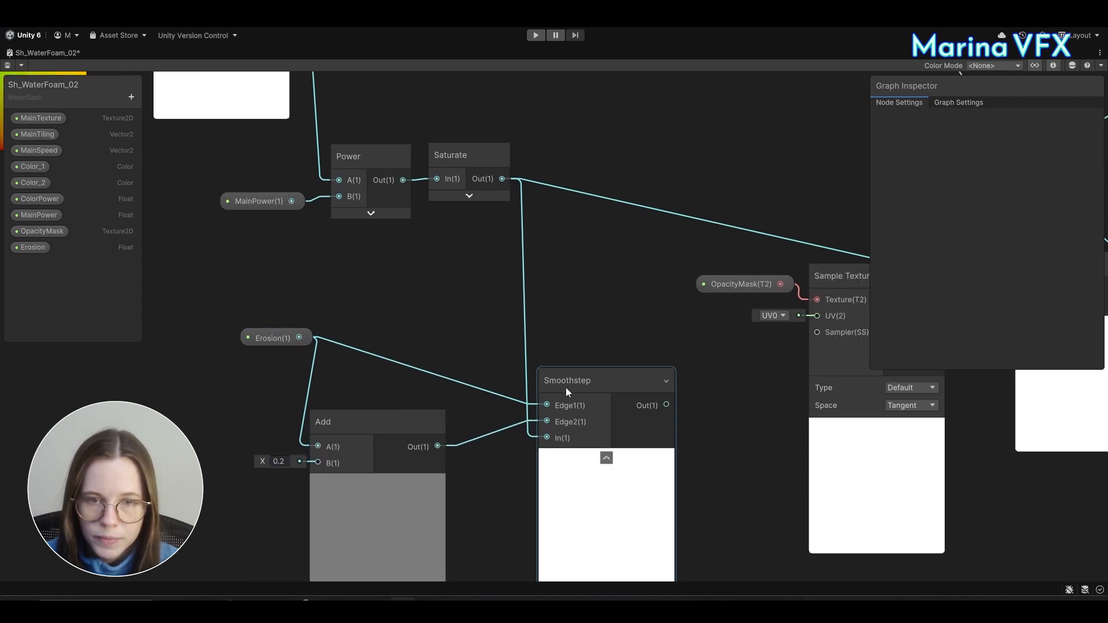
{"action": "left_click_drag", "start_coordinate": [632, 386], "coordinate": [625, 343]}
Step: Set the MainTexture property's default texture to T_Foam
{"action": "middle_click_drag", "start_coordinate": [599, 324], "coordinate": [555, 267]}
{"action": "middle_click_drag", "start_coordinate": [556, 217], "coordinate": [729, 377]}
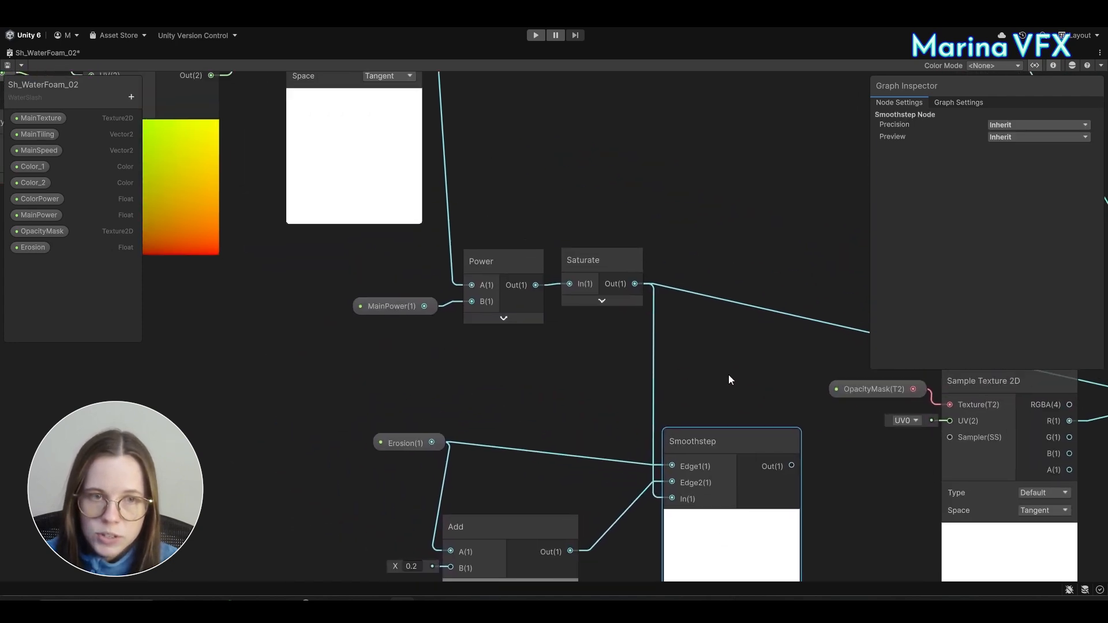
{"action": "middle_click_drag", "start_coordinate": [311, 376], "coordinate": [390, 468]}
{"action": "middle_click_drag", "start_coordinate": [388, 352], "coordinate": [378, 459]}
{"action": "left_click", "coordinate": [298, 154]}
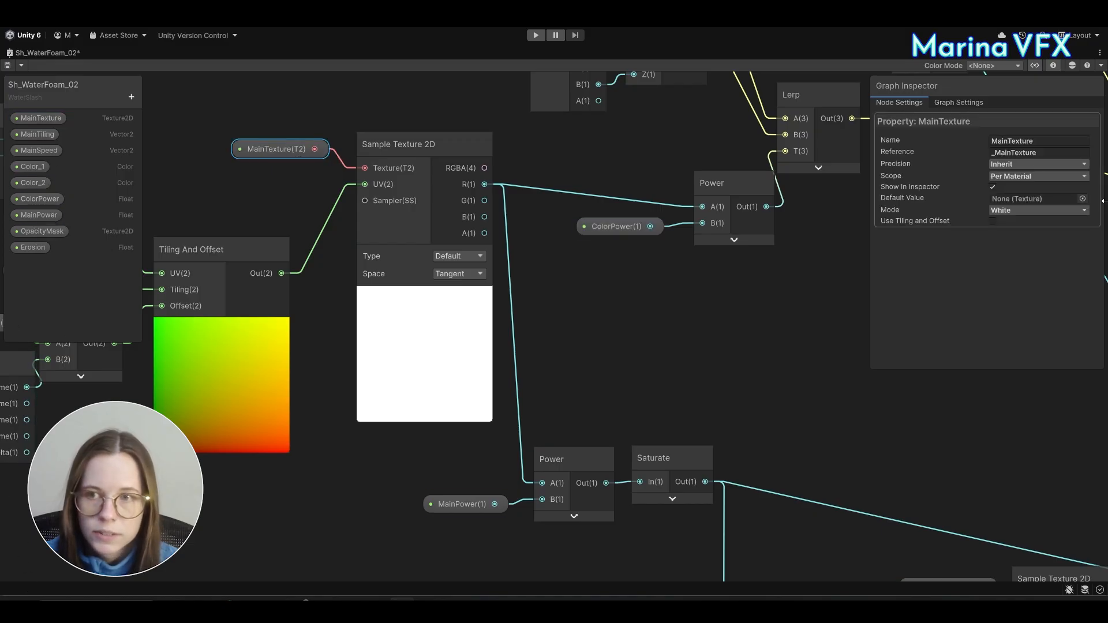
{"action": "left_click", "coordinate": [1083, 198]}
{"action": "type", "text": "T_Foam"}
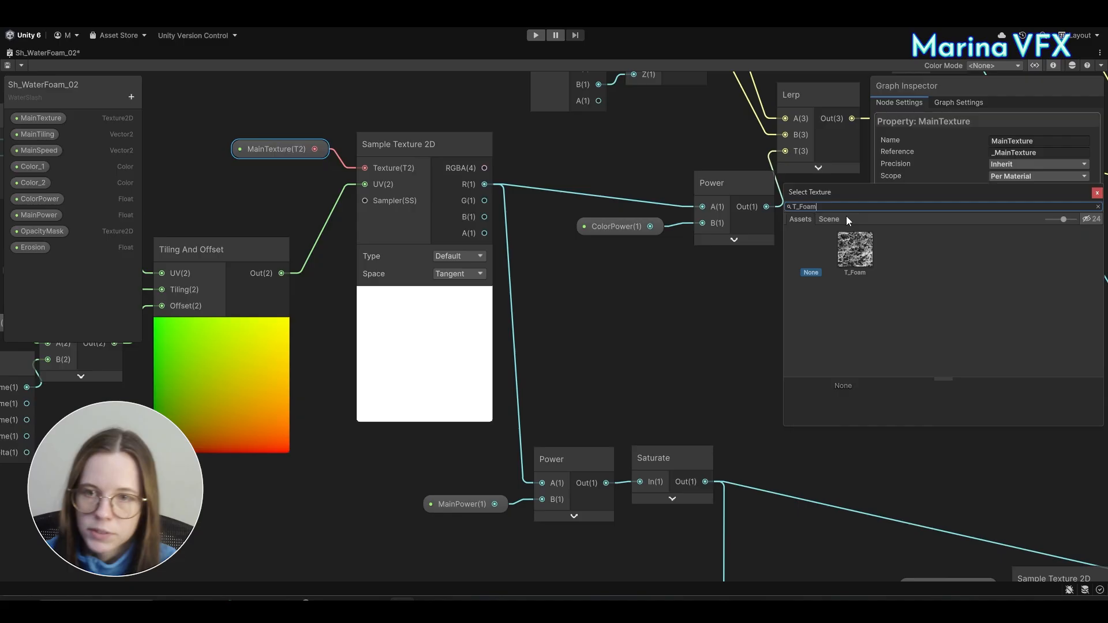
{"action": "left_click", "coordinate": [854, 249]}
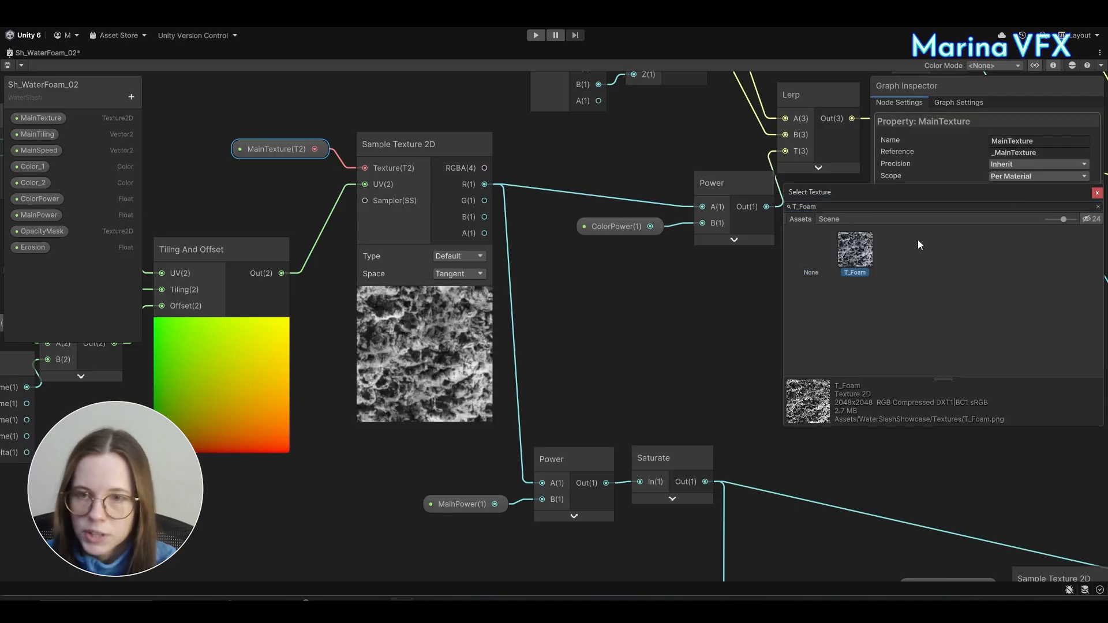
{"action": "left_click", "coordinate": [1099, 194]}
Step: Move the Vertex/Fragment stack, the alpha Multiply and the OpacityMask nodes farther along the graph to make room after Smoothstep
{"action": "scroll", "coordinate": [777, 517], "scroll_direction": "down", "scroll_amount": 3}
{"action": "middle_click_drag", "start_coordinate": [778, 516], "coordinate": [597, 211]}
{"action": "scroll", "coordinate": [563, 365], "scroll_direction": "up", "scroll_amount": 6}
{"action": "scroll", "coordinate": [666, 369], "scroll_direction": "down", "scroll_amount": 5}
{"action": "scroll", "coordinate": [796, 341], "scroll_direction": "down", "scroll_amount": 1}
{"action": "middle_click_drag", "start_coordinate": [796, 341], "coordinate": [475, 382]}
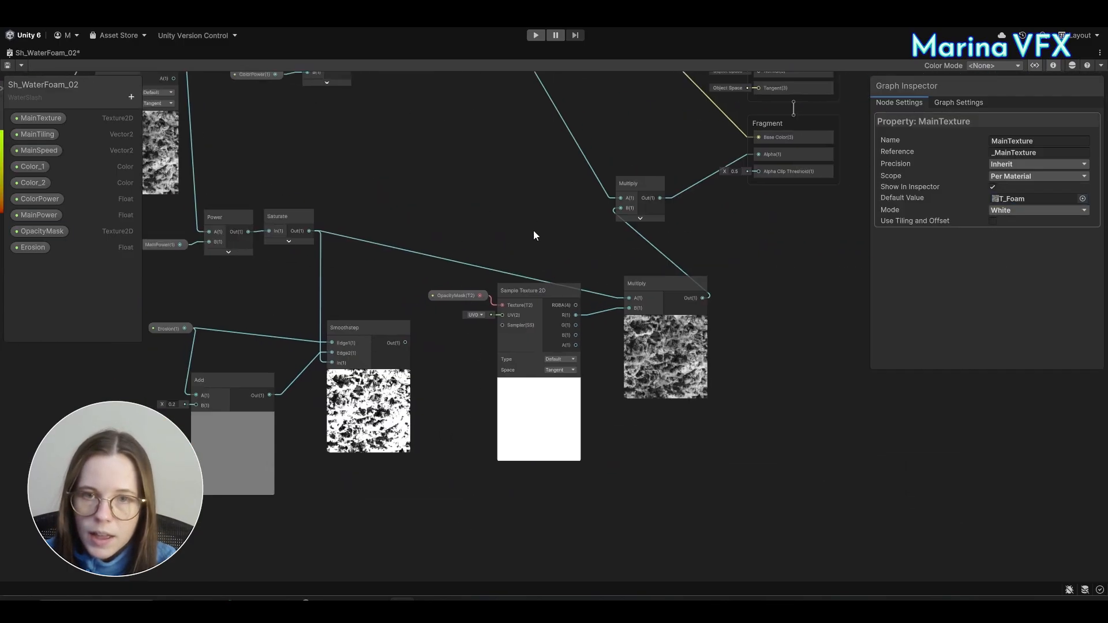
{"action": "scroll", "coordinate": [533, 235], "scroll_direction": "down", "scroll_amount": 3}
{"action": "middle_click_drag", "start_coordinate": [533, 235], "coordinate": [523, 308]}
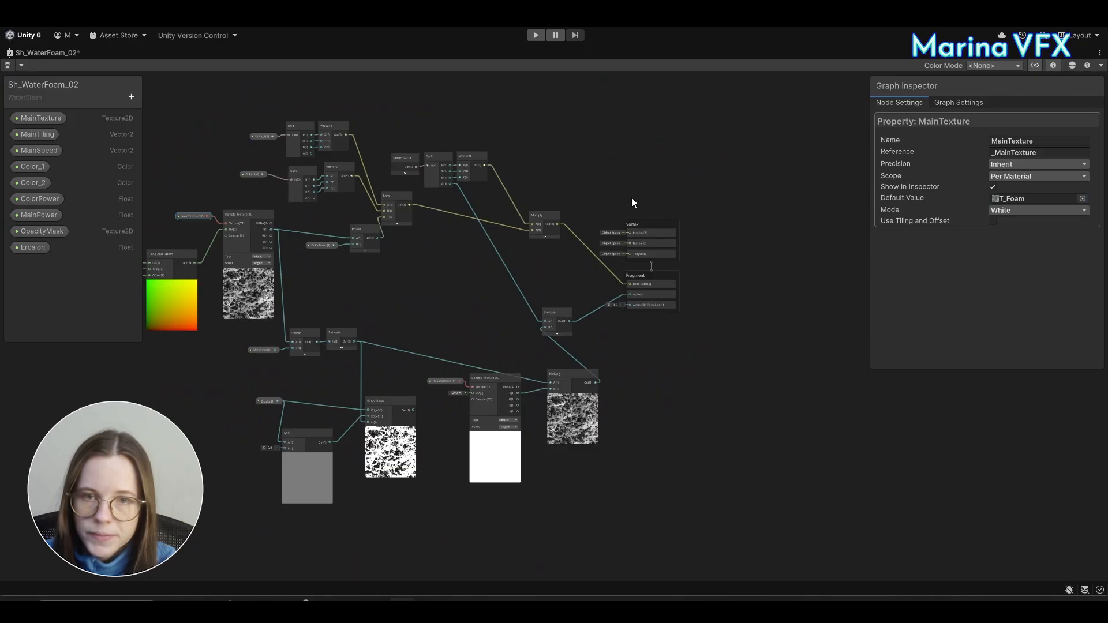
{"action": "left_click_drag", "start_coordinate": [664, 229], "coordinate": [859, 215]}
{"action": "left_click", "coordinate": [553, 320]}
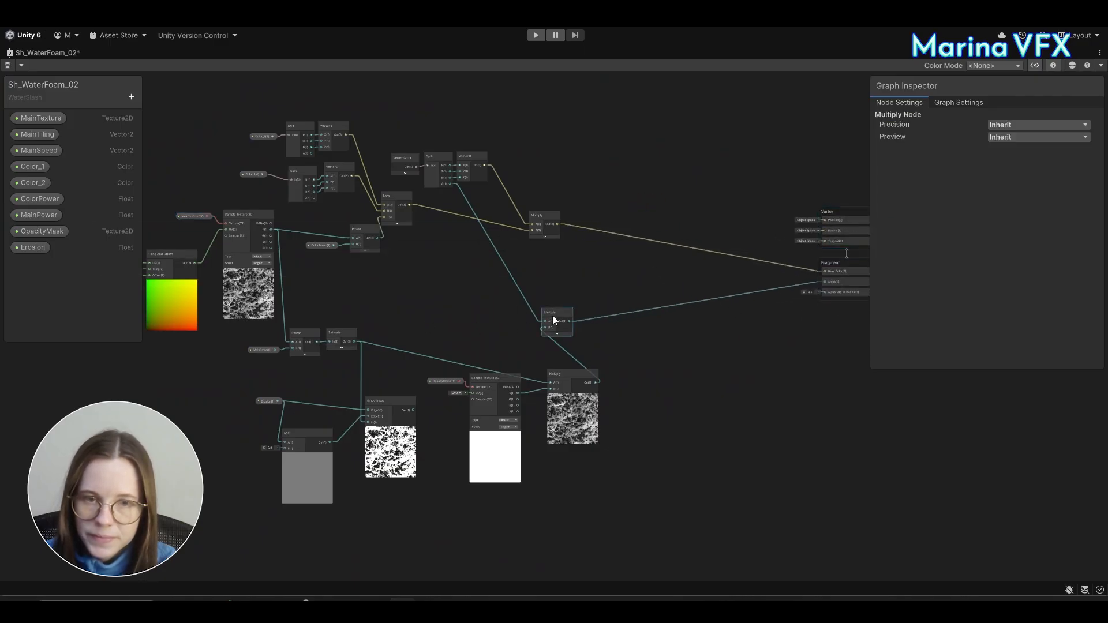
{"action": "left_click_drag", "start_coordinate": [553, 320], "coordinate": [768, 288]}
{"action": "left_click_drag", "start_coordinate": [422, 349], "coordinate": [728, 318]}
{"action": "left_click", "coordinate": [453, 395]}
Step: Try Erosion default values 0.2, 0.3, 0.5, 0.6 and 0.7 against the Smoothstep preview, and return the value to 0
{"action": "middle_click_drag", "start_coordinate": [449, 397], "coordinate": [633, 272]}
{"action": "scroll", "coordinate": [681, 379], "scroll_direction": "up", "scroll_amount": 6}
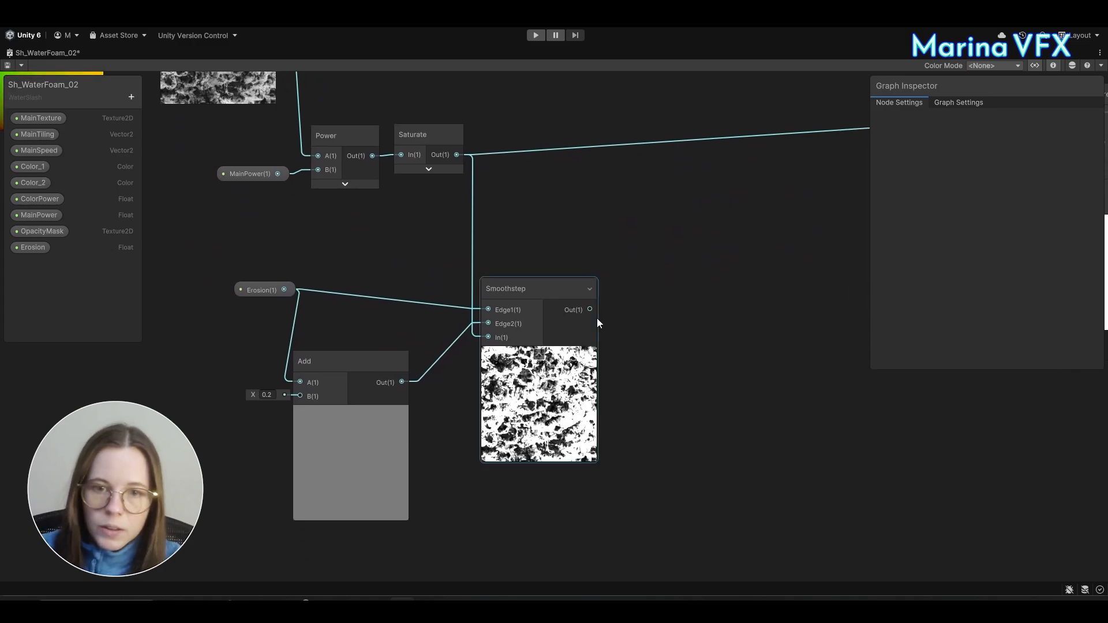
{"action": "scroll", "coordinate": [597, 318], "scroll_direction": "up", "scroll_amount": 1}
{"action": "middle_click_drag", "start_coordinate": [646, 328], "coordinate": [724, 372]}
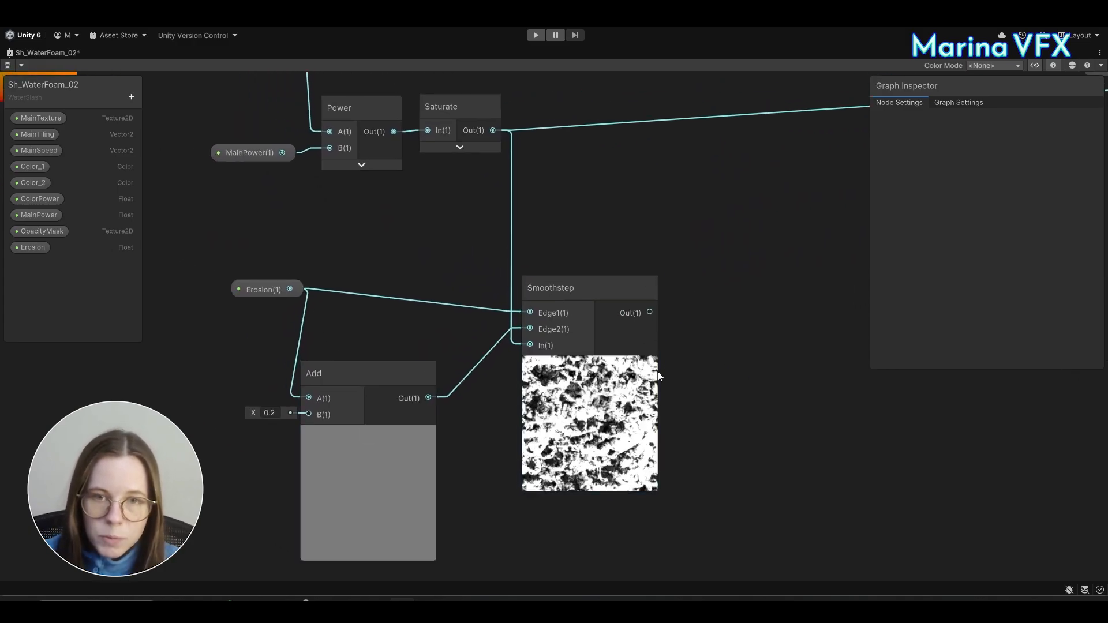
{"action": "scroll", "coordinate": [465, 345], "scroll_direction": "down", "scroll_amount": 1}
{"action": "middle_click_drag", "start_coordinate": [465, 345], "coordinate": [540, 451]}
{"action": "middle_click_drag", "start_coordinate": [623, 568], "coordinate": [588, 475]}
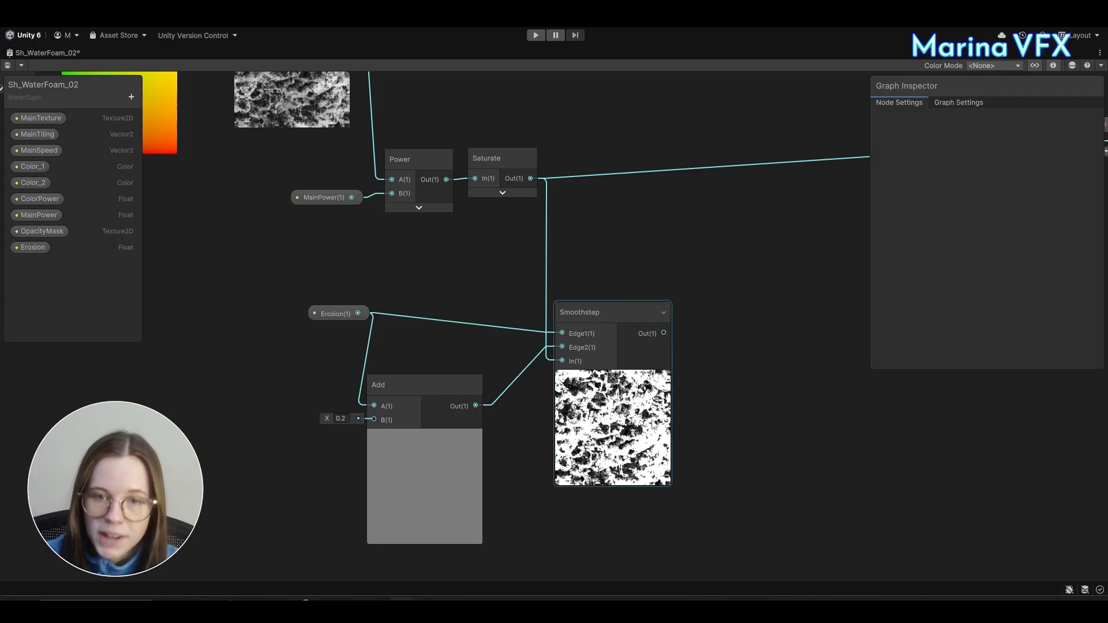
{"action": "left_click", "coordinate": [341, 314]}
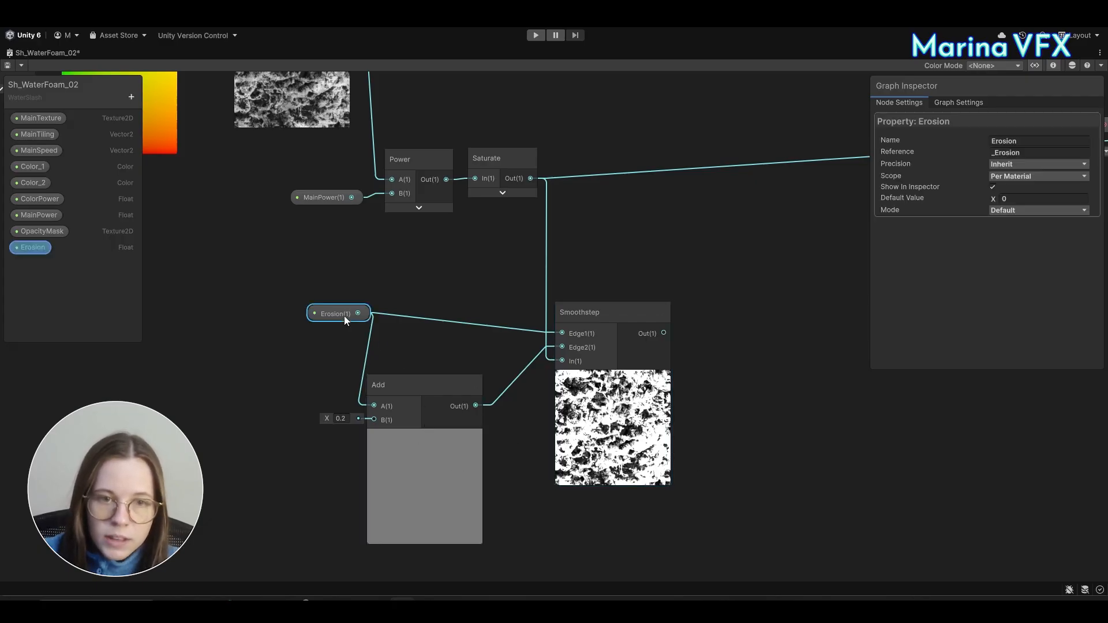
{"action": "left_click", "coordinate": [1006, 199]}
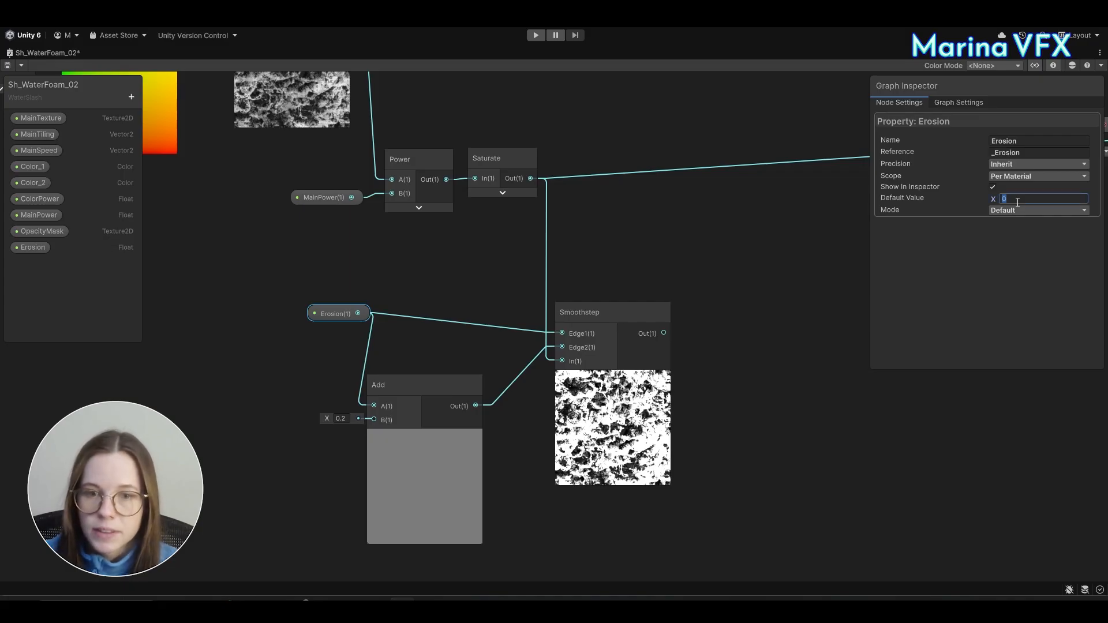
{"action": "type", "text": ".2"}
{"action": "type", "text": "0.3"}
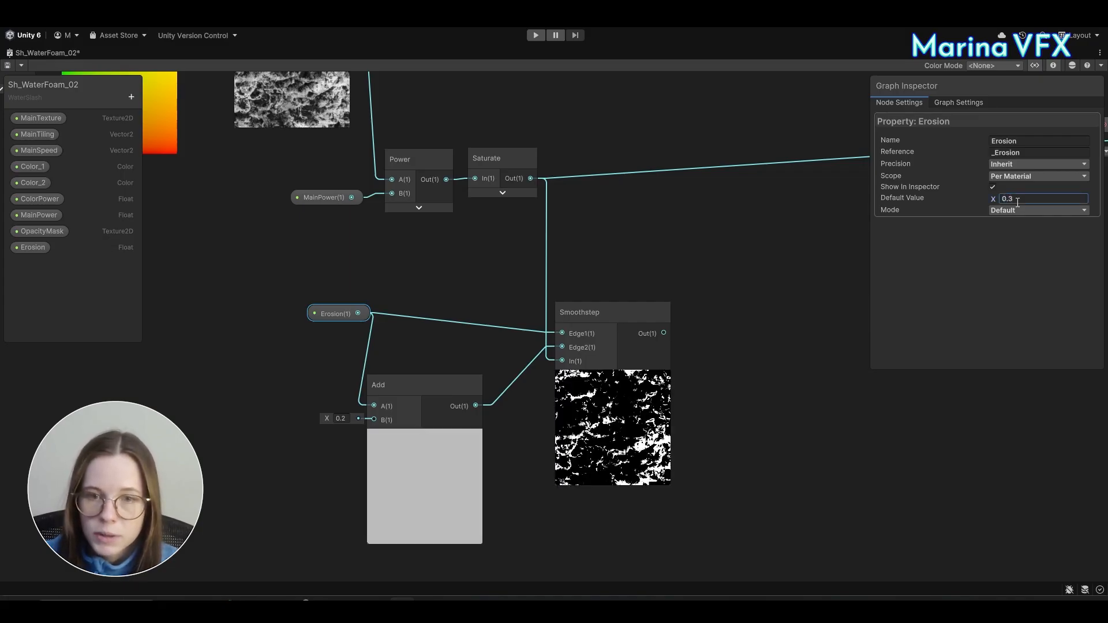
{"action": "type", "text": ".5"}
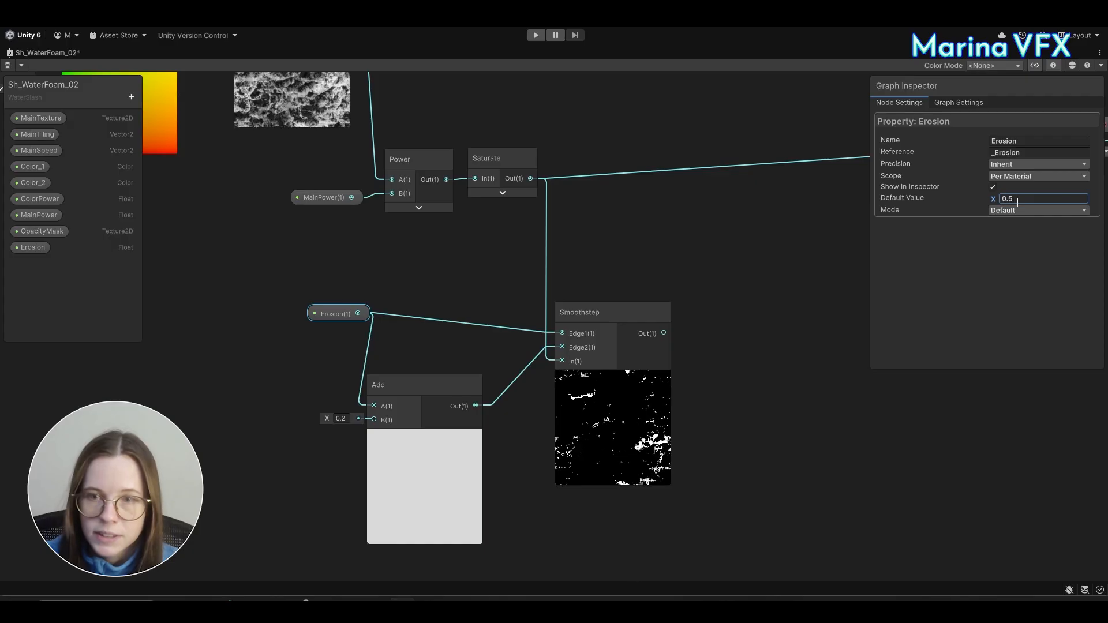
{"action": "type", "text": ".6"}
{"action": "type", "text": ".7"}
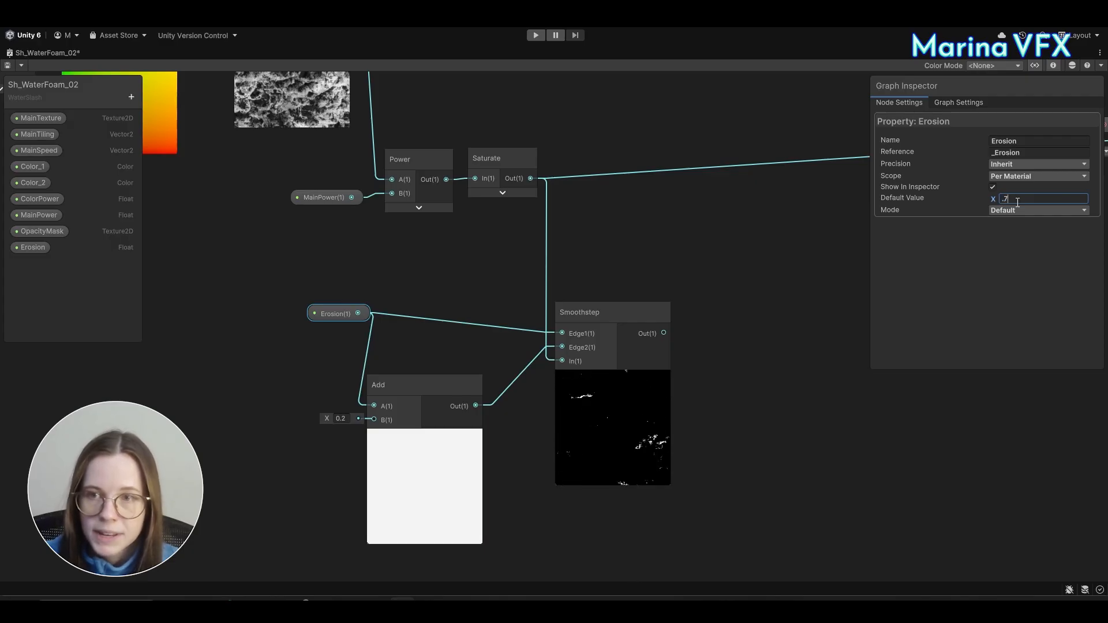
{"action": "type", "text": "0"}
Step: Create a Multiply node and connect Saturate's output to its A input and Smoothstep's output to its B input
{"action": "left_click", "coordinate": [691, 317]}
{"action": "middle_click_drag", "start_coordinate": [691, 318], "coordinate": [595, 331]}
{"action": "key", "text": "space"}
{"action": "type", "text": "mul"}
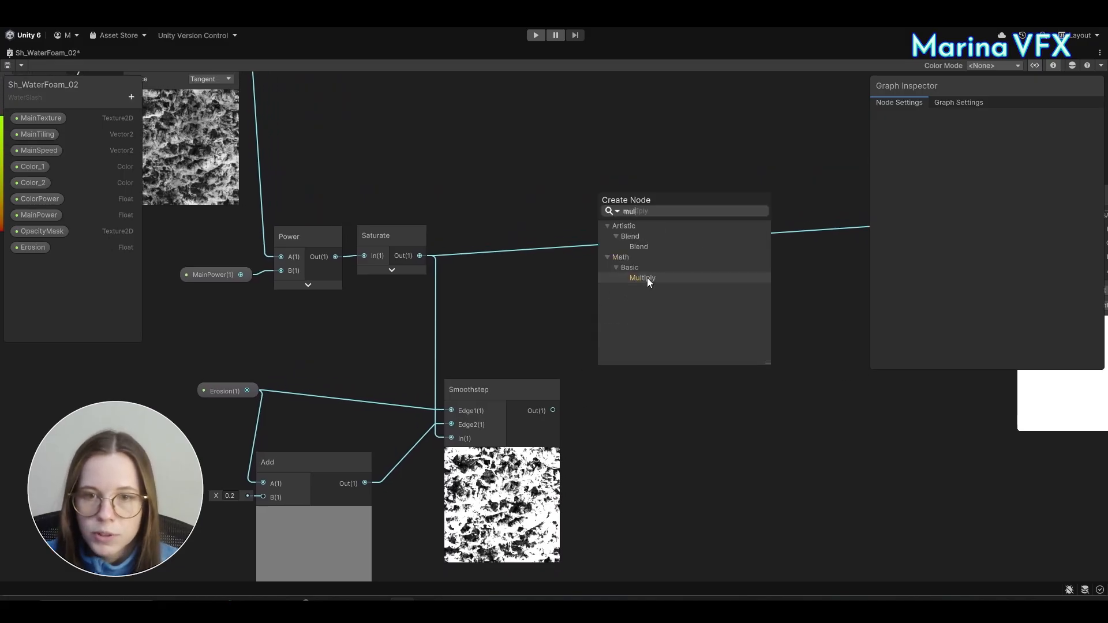
{"action": "left_click", "coordinate": [642, 278]}
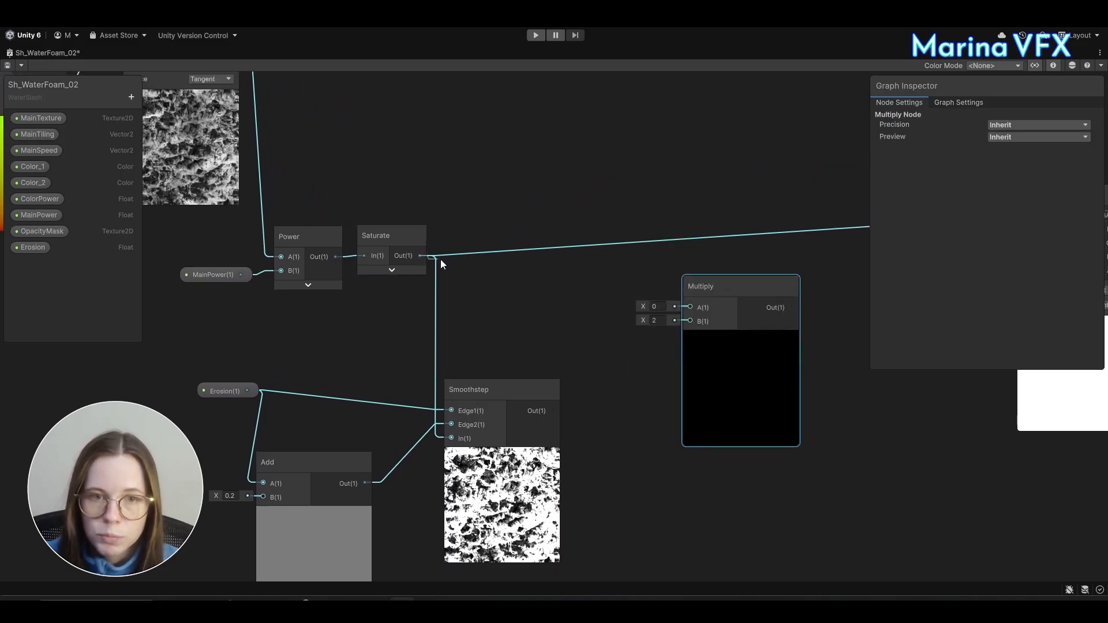
{"action": "left_click_drag", "start_coordinate": [441, 260], "coordinate": [686, 306]}
{"action": "middle_click_drag", "start_coordinate": [544, 323], "coordinate": [476, 297]}
{"action": "left_click_drag", "start_coordinate": [484, 383], "coordinate": [626, 293]}
Step: Connect the new Multiply's output to input A of the OpacityMask Multiply, and tidy the OpacityMask nodes with the texture sample's preview collapsed
{"action": "middle_click_drag", "start_coordinate": [540, 438], "coordinate": [350, 502]}
{"action": "middle_click_drag", "start_coordinate": [571, 399], "coordinate": [431, 448]}
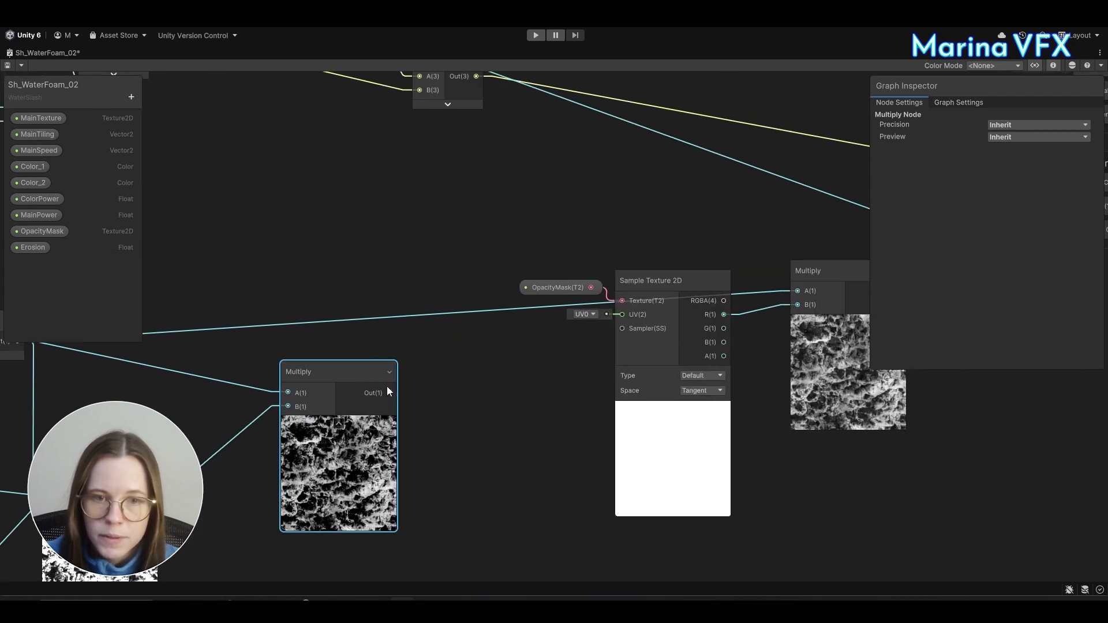
{"action": "left_click_drag", "start_coordinate": [386, 392], "coordinate": [797, 291]}
{"action": "left_click_drag", "start_coordinate": [530, 254], "coordinate": [677, 246]}
{"action": "left_click", "coordinate": [657, 362]}
{"action": "left_click_drag", "start_coordinate": [792, 277], "coordinate": [743, 374]}
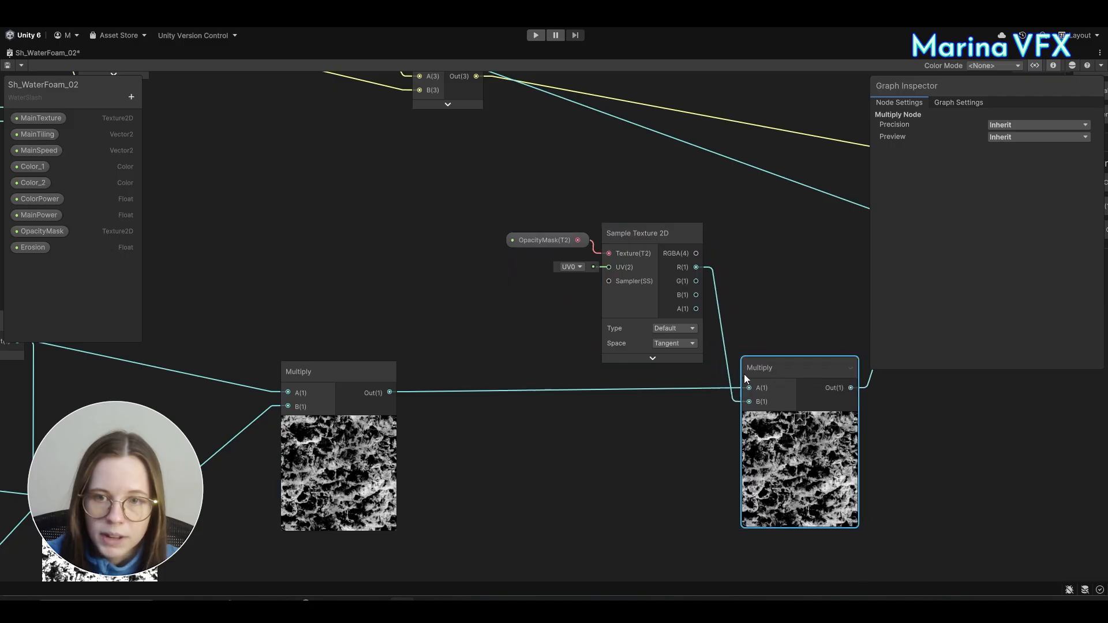
Step: Save the shader graph, restore its maximized window to the normal layout and show the Scene view
{"action": "left_click", "coordinate": [799, 315]}
{"action": "middle_click_drag", "start_coordinate": [800, 314], "coordinate": [689, 325]}
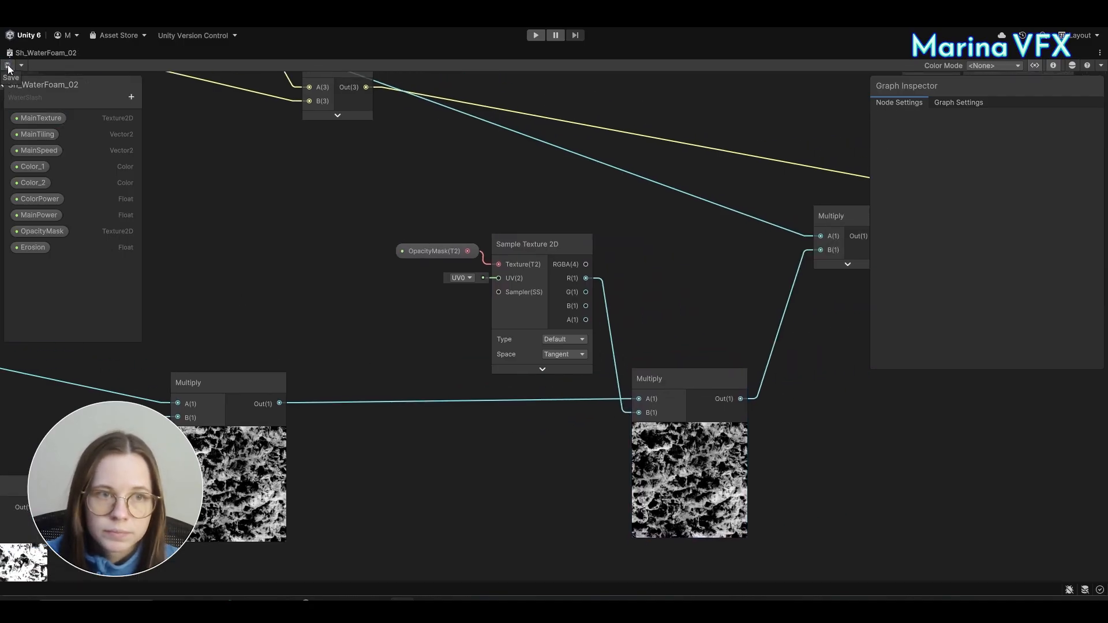
{"action": "right_click", "coordinate": [45, 50]}
{"action": "left_click", "coordinate": [81, 57]}
{"action": "left_click", "coordinate": [172, 57]}
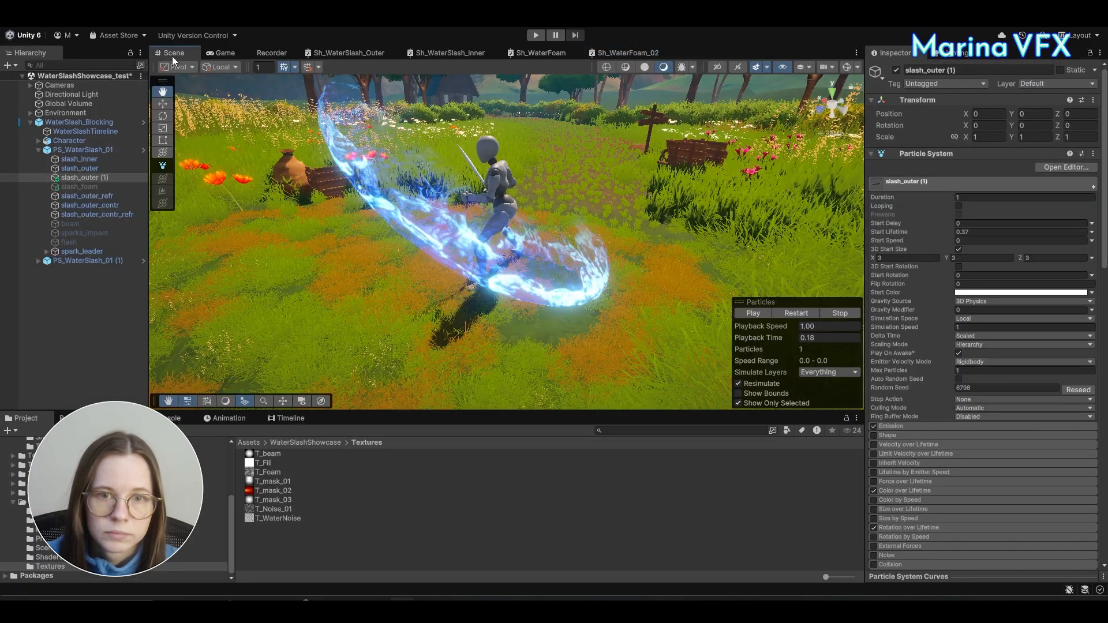
Step: Set the Erosion of slash_outer (1)'s M_WaterFoam_02 material to 0.44
{"action": "scroll", "coordinate": [992, 385], "scroll_direction": "down", "scroll_amount": 10}
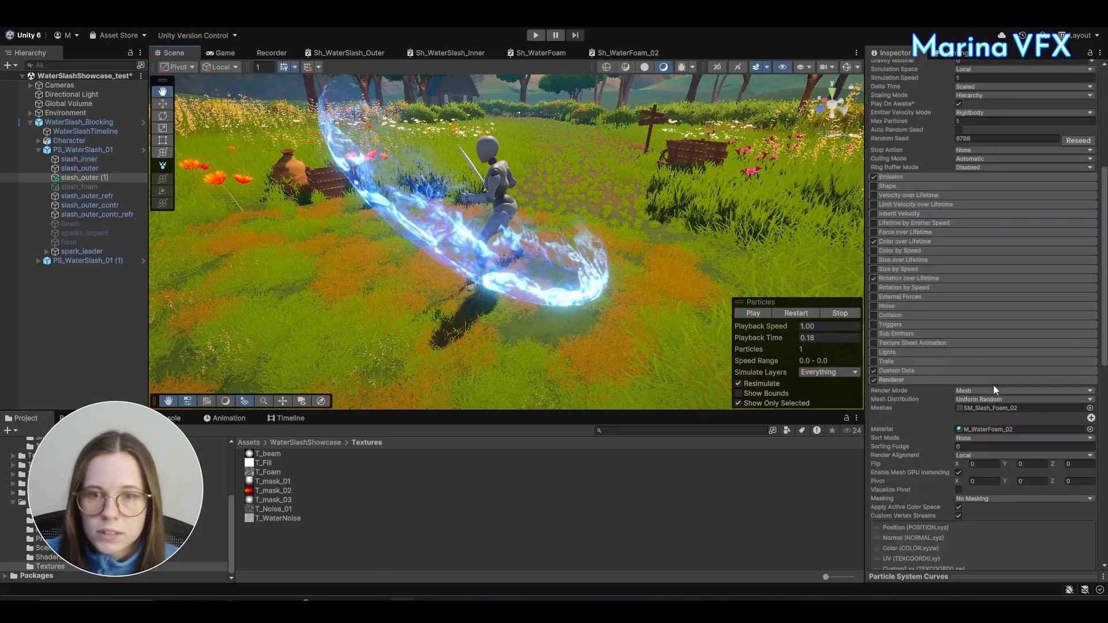
{"action": "scroll", "coordinate": [987, 427], "scroll_direction": "down", "scroll_amount": 20}
{"action": "left_click", "coordinate": [970, 492]}
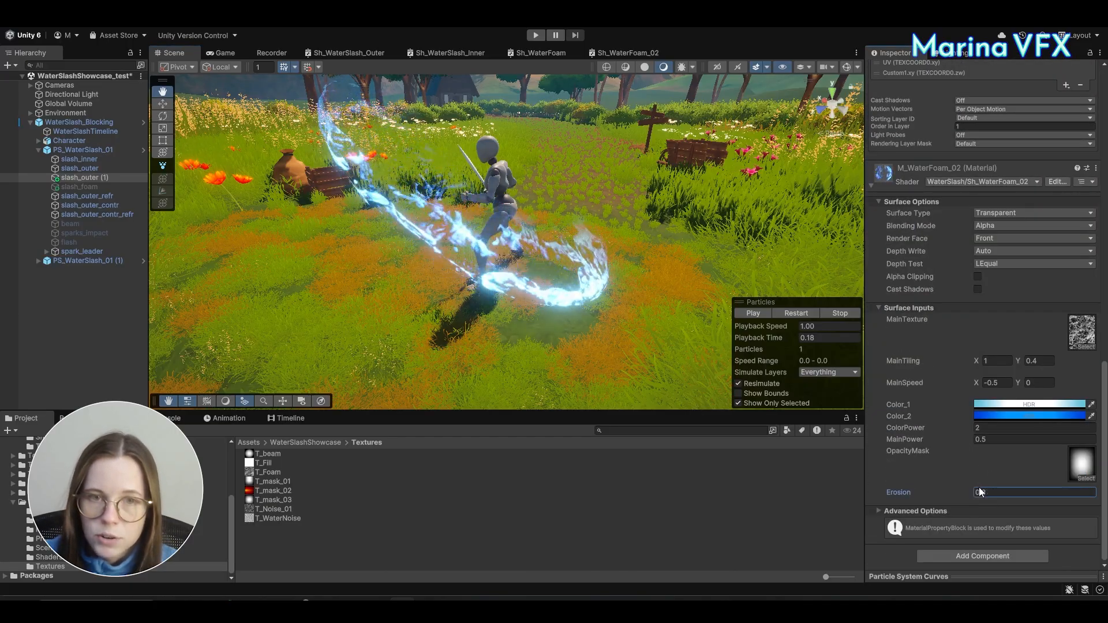
{"action": "type", "text": ".44"}
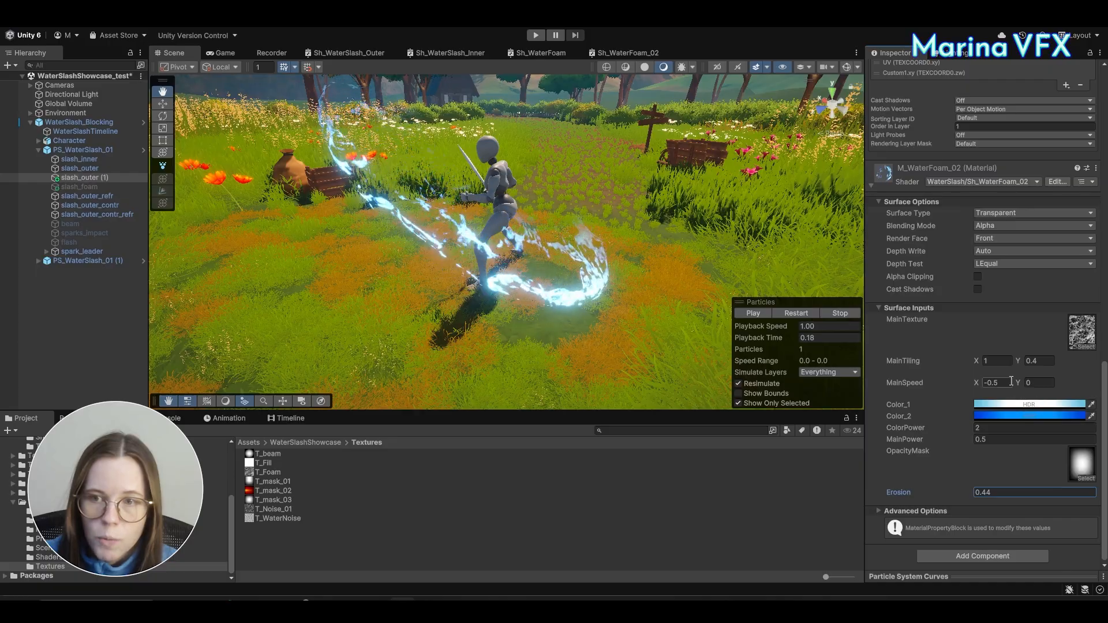
Step: Set the material's MainSpeed X to 0 and its Erosion to 0
{"action": "left_click", "coordinate": [1010, 381]}
{"action": "type", "text": "0"}
{"action": "mouse_move", "coordinate": [970, 491]}
{"action": "left_mouse_down"}
{"action": "mouse_move", "coordinate": [981, 488]}
{"action": "mouse_move", "coordinate": [958, 486]}
{"action": "mouse_move", "coordinate": [980, 492]}
{"action": "mouse_move", "coordinate": [962, 484]}
{"action": "mouse_move", "coordinate": [971, 484]}
{"action": "left_mouse_up"}
{"action": "left_click", "coordinate": [998, 489]}
{"action": "type", "text": "0"}
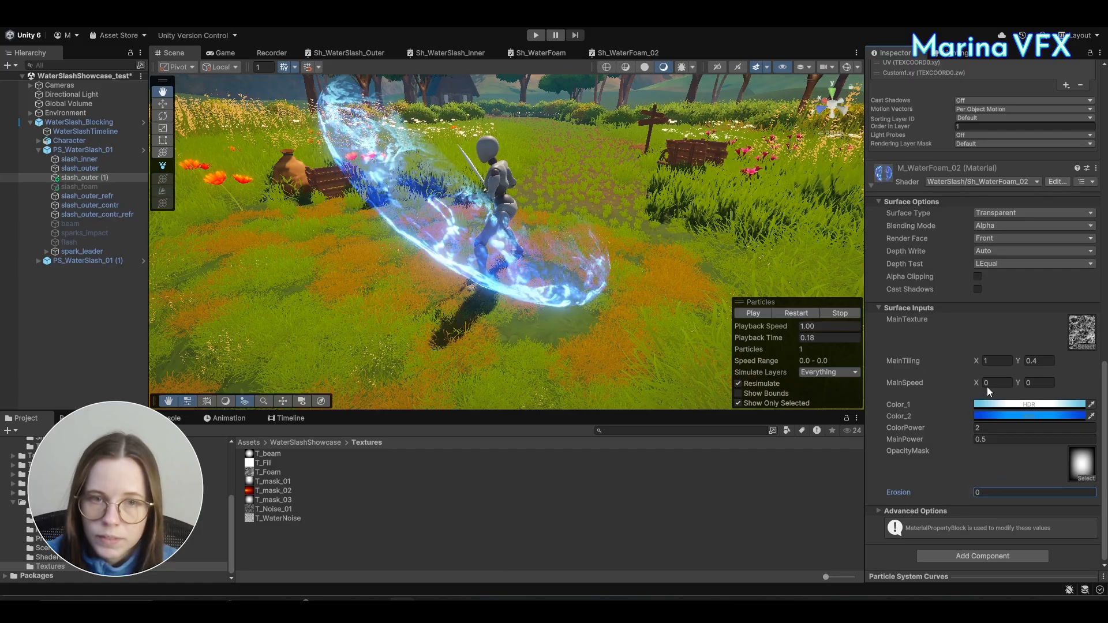
Step: Open the Sh_WaterFoam_02 shader graph maximized and add a Texture 2D property named DistortionTexture
{"action": "left_click", "coordinate": [594, 54]}
{"action": "right_click", "coordinate": [610, 53]}
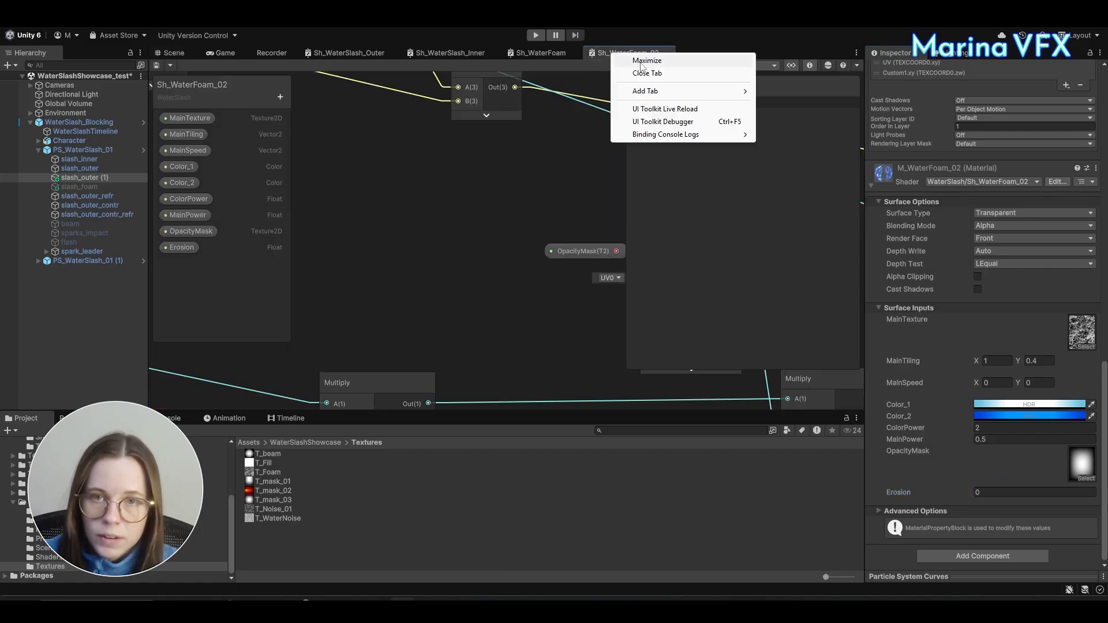
{"action": "left_click", "coordinate": [631, 60]}
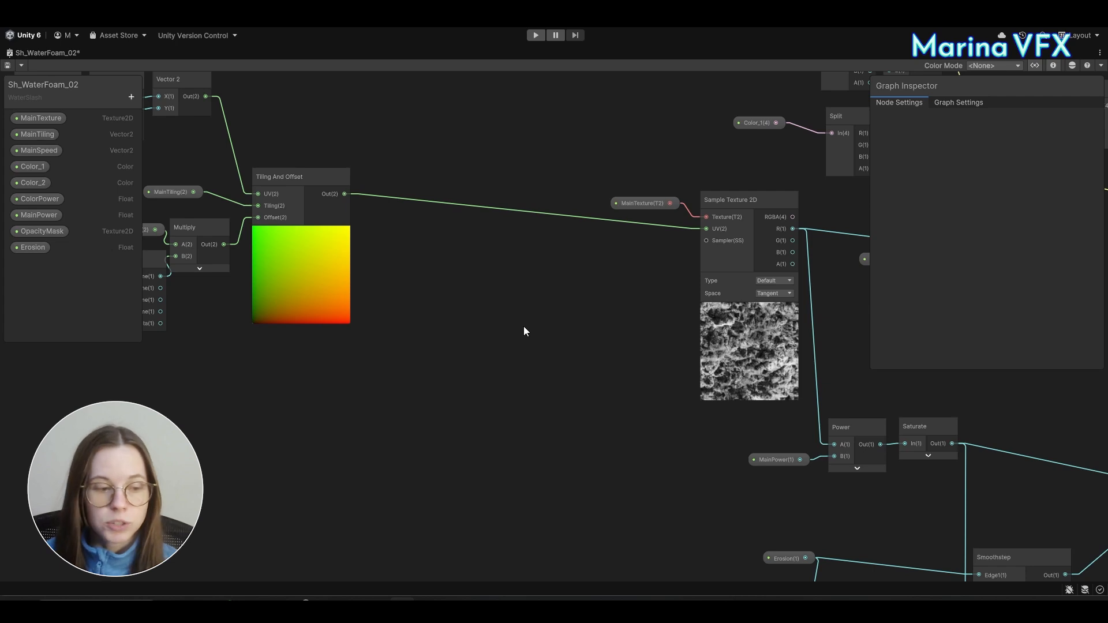
{"action": "left_click", "coordinate": [131, 96]}
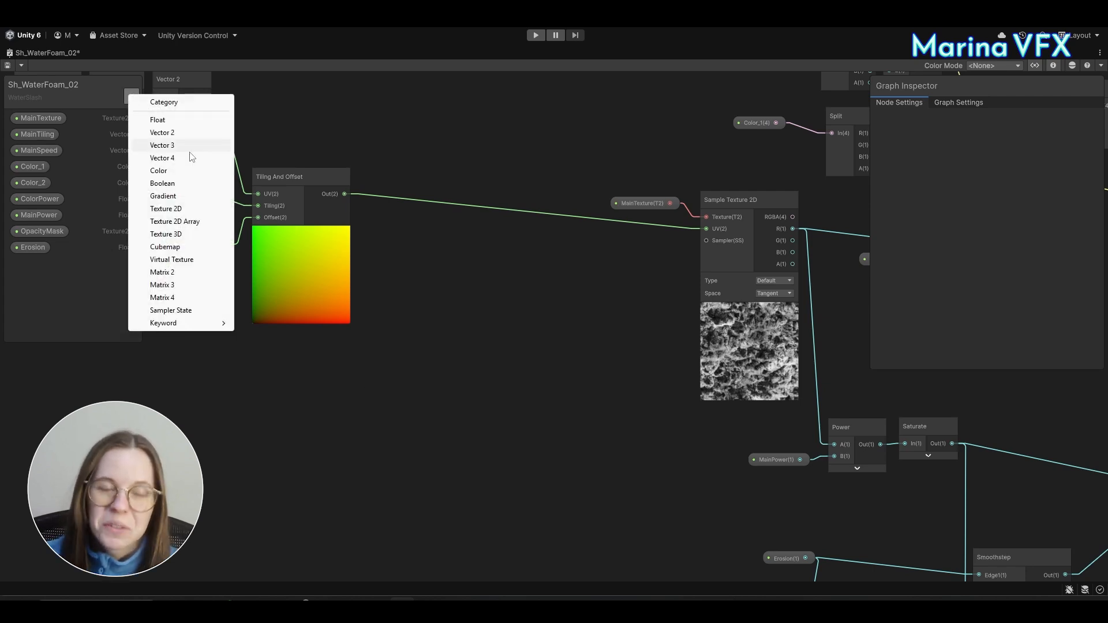
{"action": "left_click", "coordinate": [194, 207]}
{"action": "type", "text": "DistortionTexture"}
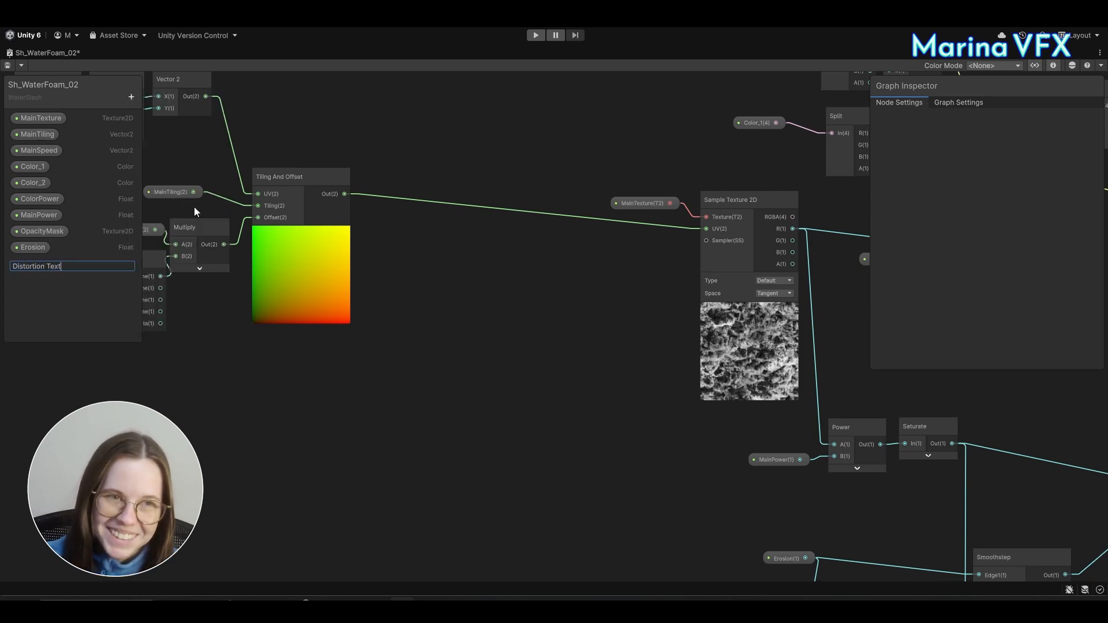
{"action": "key", "text": "Return"}
Step: Add two Vector 2 properties named DistortionTiling and DistortionSpeed to the graph
{"action": "scroll", "coordinate": [194, 206], "scroll_direction": "up", "scroll_amount": 2}
{"action": "left_click", "coordinate": [131, 97]}
{"action": "left_click", "coordinate": [194, 141]}
{"action": "type", "text": "DistortionTiling"}
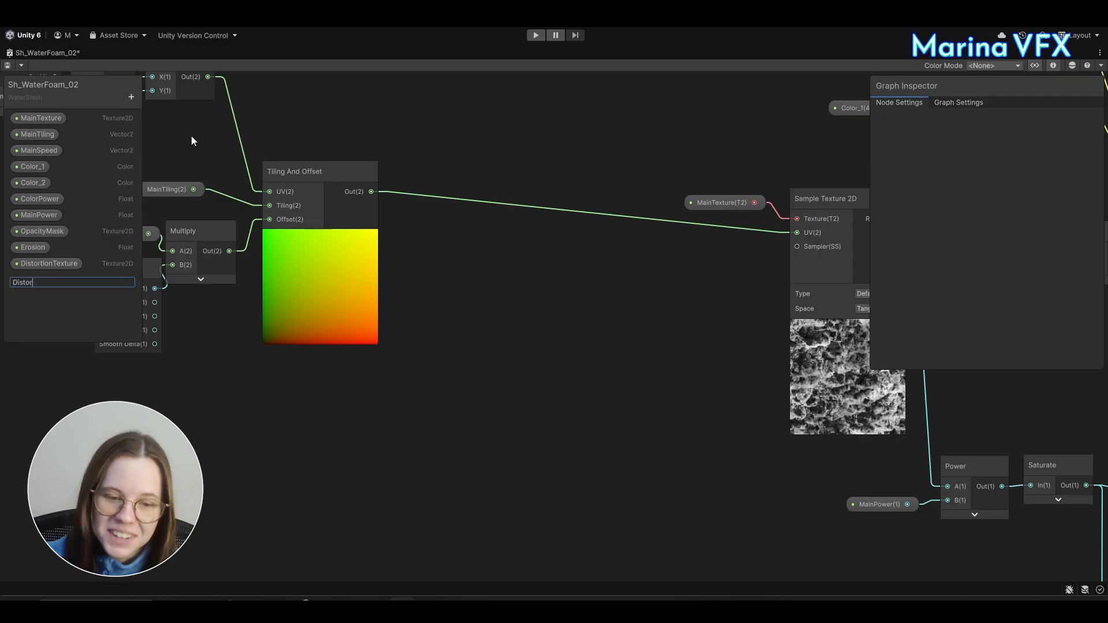
{"action": "key", "text": "Return"}
{"action": "left_click", "coordinate": [131, 96]}
{"action": "left_click", "coordinate": [186, 138]}
{"action": "type", "text": "Distortion"}
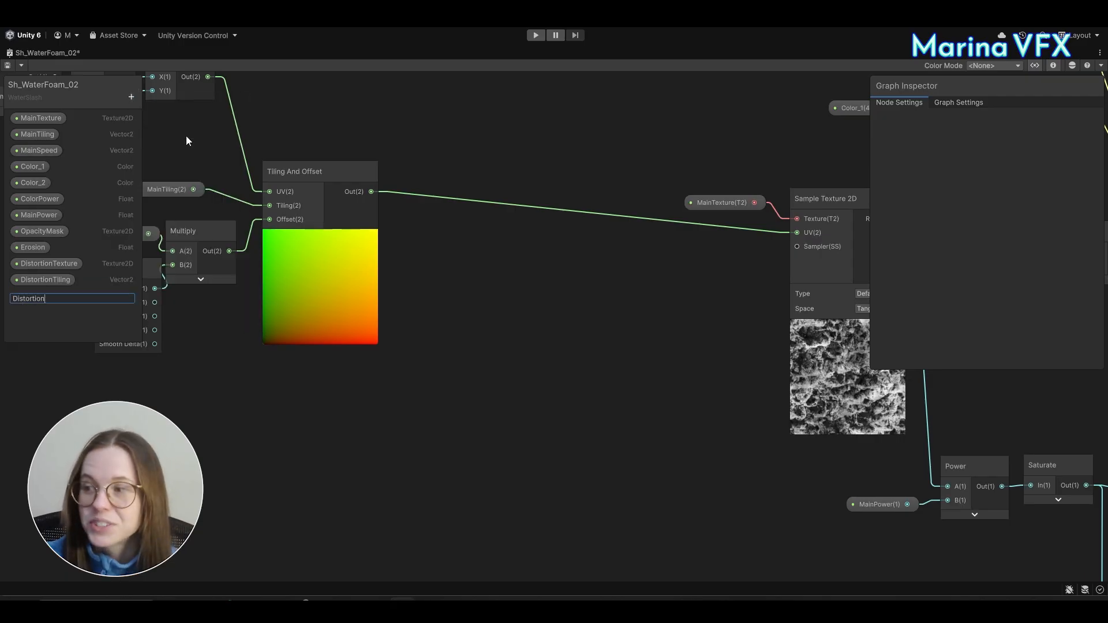
{"action": "type", "text": "Speed"}
{"action": "key", "text": "Return"}
Step: Add a Float property named DistortionAmount and set DistortionTiling's default value to X 1, Y 1
{"action": "left_click", "coordinate": [131, 97]}
{"action": "left_click", "coordinate": [151, 123]}
{"action": "type", "text": "DistortionAmount"}
{"action": "key", "text": "Return"}
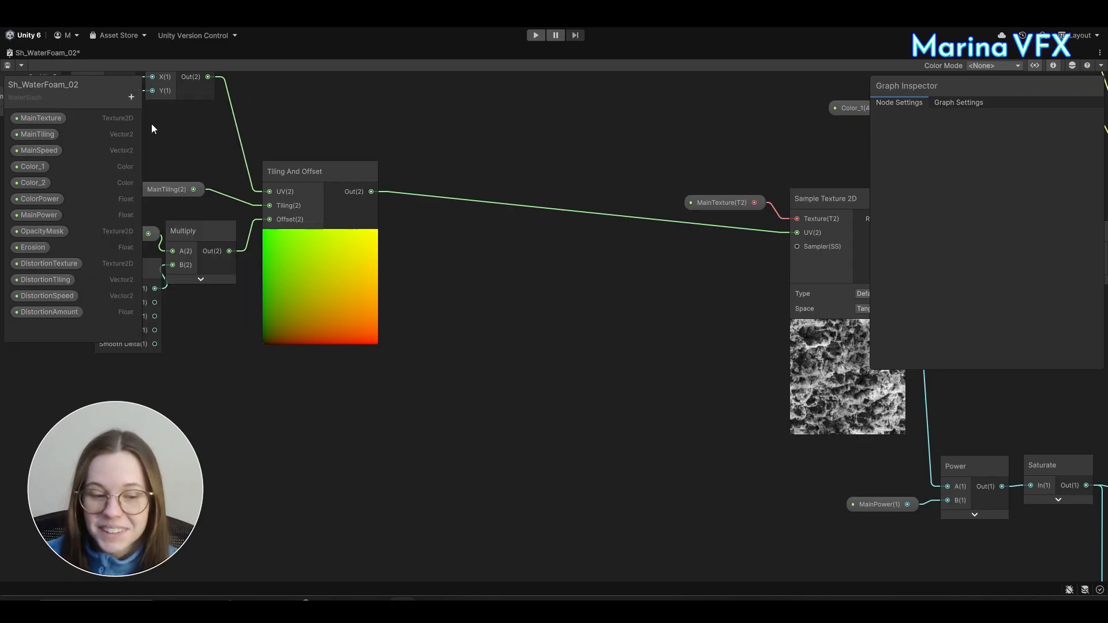
{"action": "left_click", "coordinate": [46, 279]}
Step: Duplicate the UV, tiling and MainTexture sampling nodes below the originals and arrange the copies close together
{"action": "scroll", "coordinate": [689, 358], "scroll_direction": "down", "scroll_amount": 4}
{"action": "left_click_drag", "start_coordinate": [350, 168], "coordinate": [737, 365]}
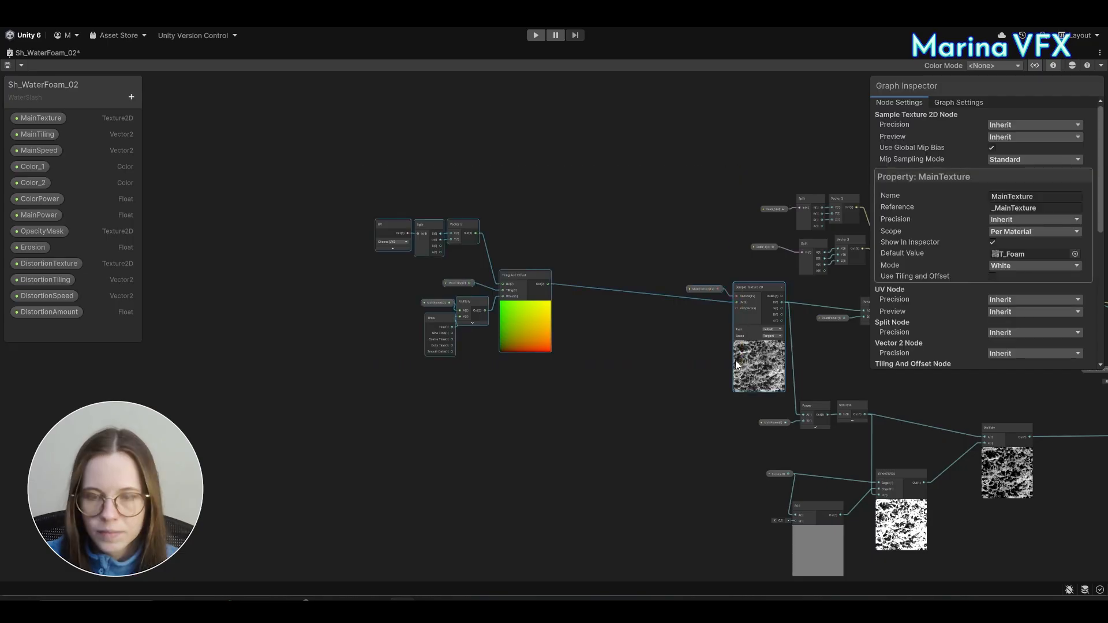
{"action": "middle_click_drag", "start_coordinate": [625, 375], "coordinate": [675, 265]}
{"action": "key", "text": "ctrl+v"}
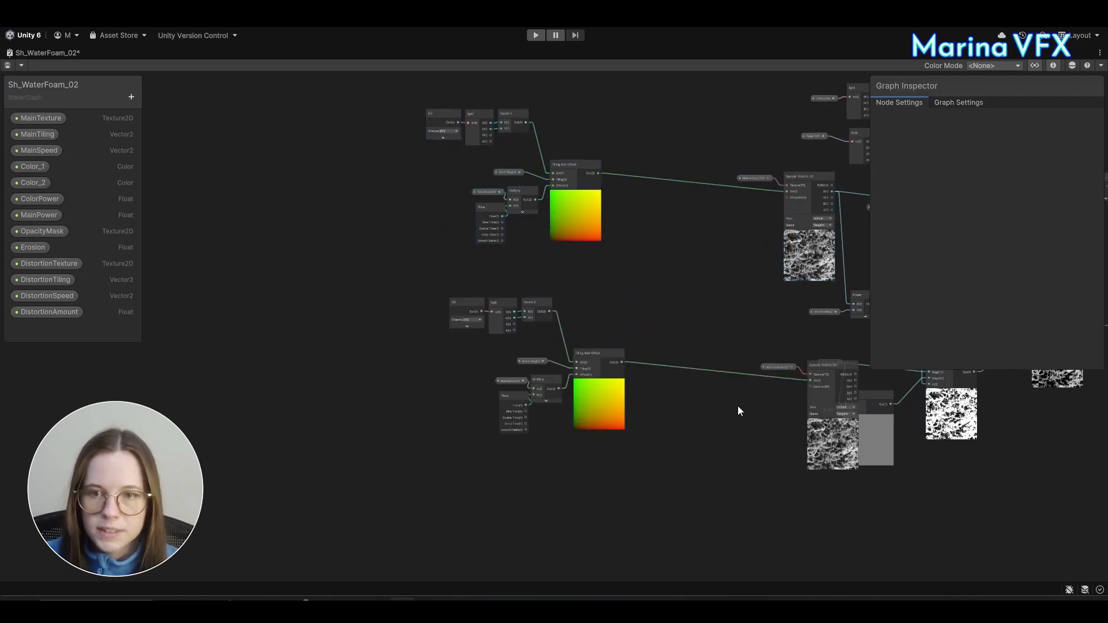
{"action": "mouse_move", "coordinate": [602, 358]}
{"action": "left_mouse_down"}
{"action": "mouse_move", "coordinate": [584, 373]}
{"action": "mouse_move", "coordinate": [608, 353]}
{"action": "left_mouse_up"}
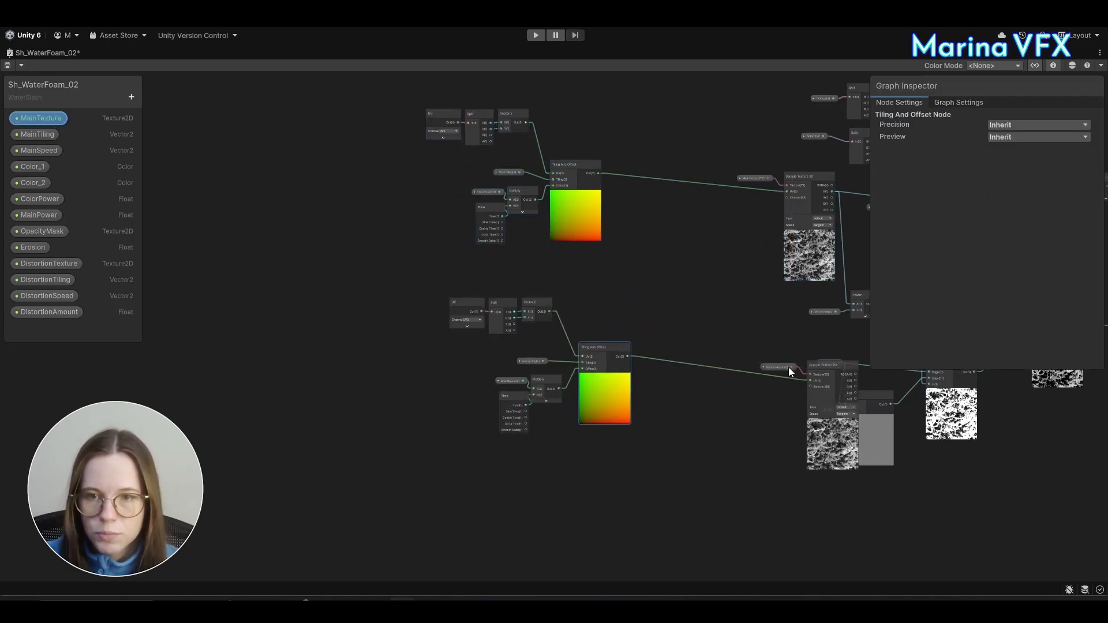
{"action": "left_click_drag", "start_coordinate": [788, 367], "coordinate": [689, 316]}
{"action": "left_click_drag", "start_coordinate": [801, 363], "coordinate": [653, 337]}
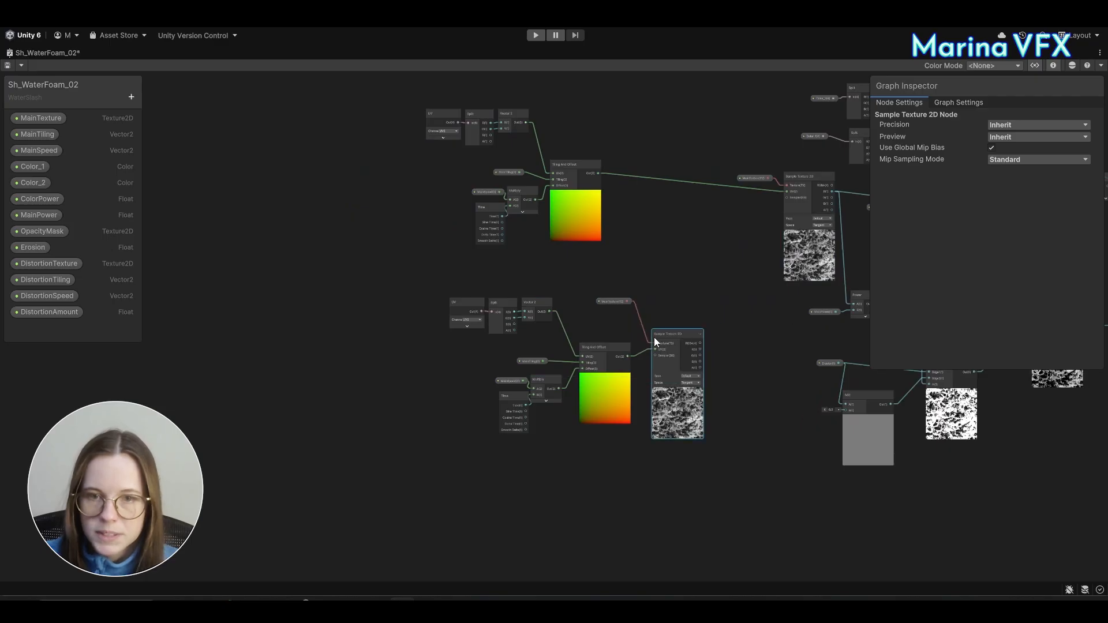
Step: Replace the copied MainTexture node with DistortionTexture, feeding the duplicated Sample Texture 2D's Texture input
{"action": "scroll", "coordinate": [653, 337], "scroll_direction": "up", "scroll_amount": 5}
{"action": "left_click", "coordinate": [556, 261]}
{"action": "key", "text": "Delete"}
{"action": "left_click", "coordinate": [52, 264]}
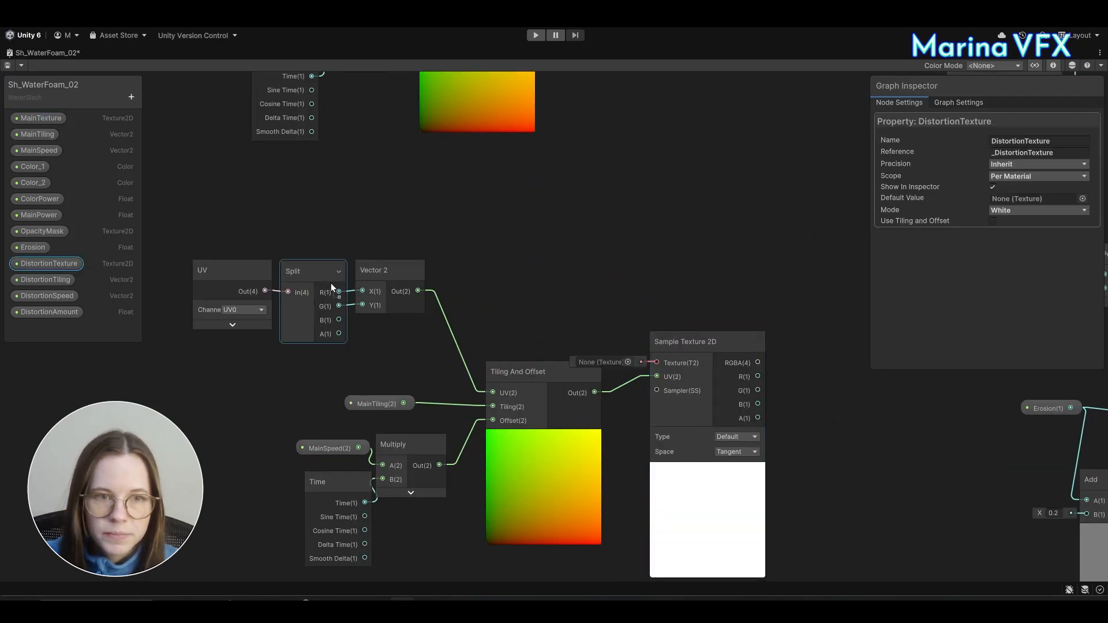
{"action": "left_click_drag", "start_coordinate": [331, 286], "coordinate": [546, 304]}
{"action": "left_click_drag", "start_coordinate": [652, 357], "coordinate": [653, 359]}
{"action": "middle_click_drag", "start_coordinate": [557, 321], "coordinate": [608, 254]}
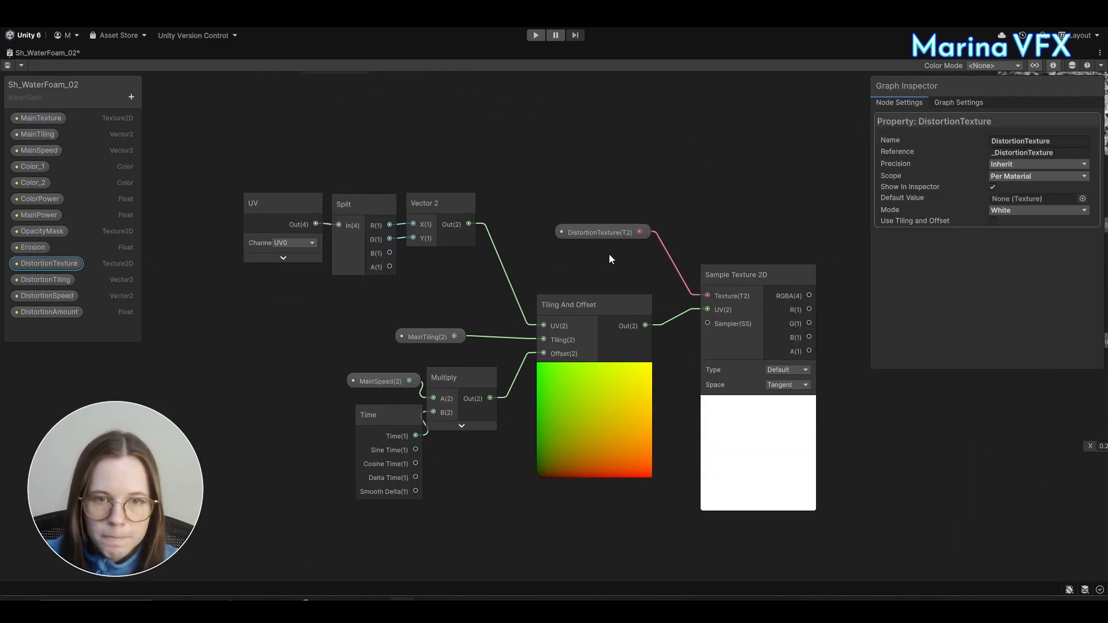
Step: Replace the copied MainTiling and MainSpeed nodes with DistortionTiling feeding Tiling And Offset and DistortionSpeed feeding Multiply
{"action": "left_click", "coordinate": [416, 342]}
{"action": "key", "text": "Delete"}
{"action": "left_click", "coordinate": [375, 383]}
{"action": "key", "text": "Delete"}
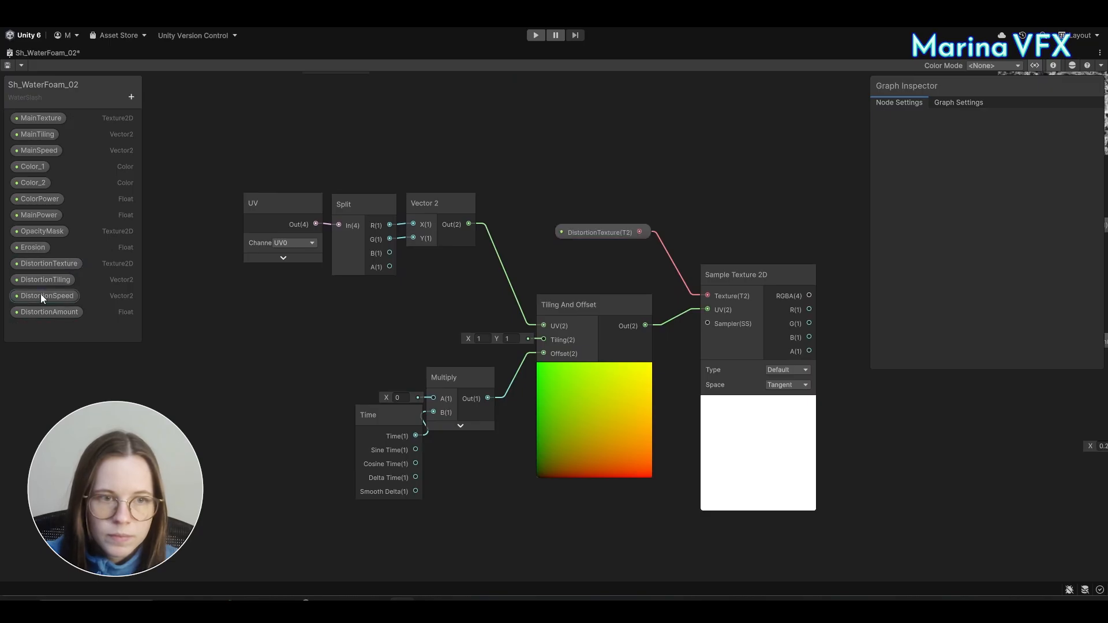
{"action": "left_click_drag", "start_coordinate": [45, 279], "coordinate": [353, 307]}
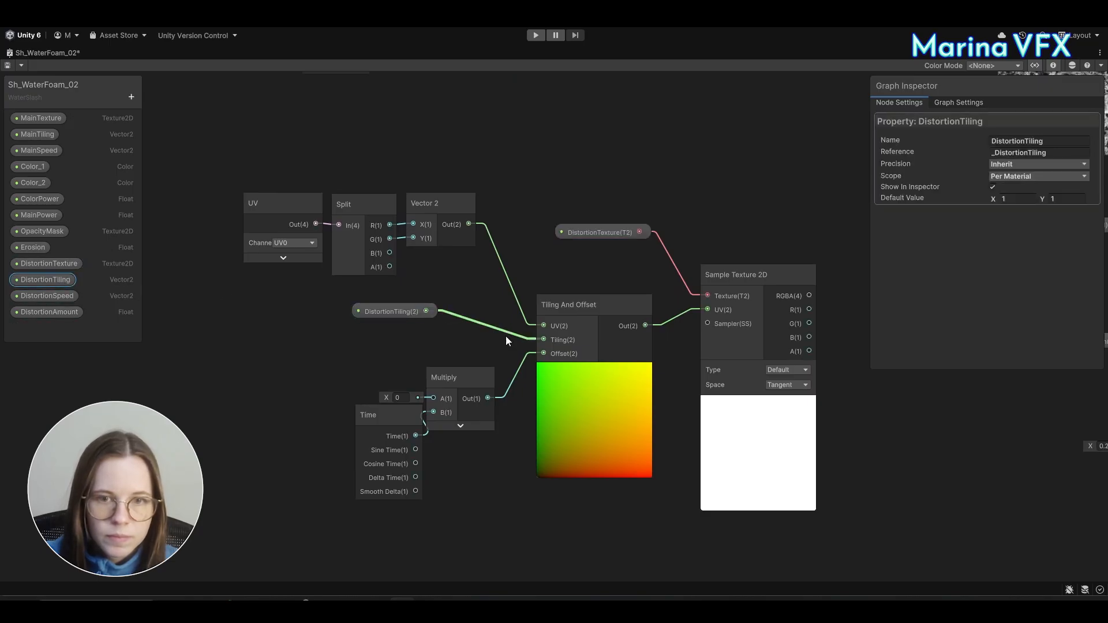
{"action": "left_click_drag", "start_coordinate": [317, 340], "coordinate": [317, 341]}
{"action": "left_click_drag", "start_coordinate": [406, 349], "coordinate": [434, 398]}
Step: Move the whole distortion node group down and away from the erosion nodes
{"action": "scroll", "coordinate": [336, 282], "scroll_direction": "down", "scroll_amount": 3}
{"action": "left_click_drag", "start_coordinate": [253, 206], "coordinate": [569, 428]}
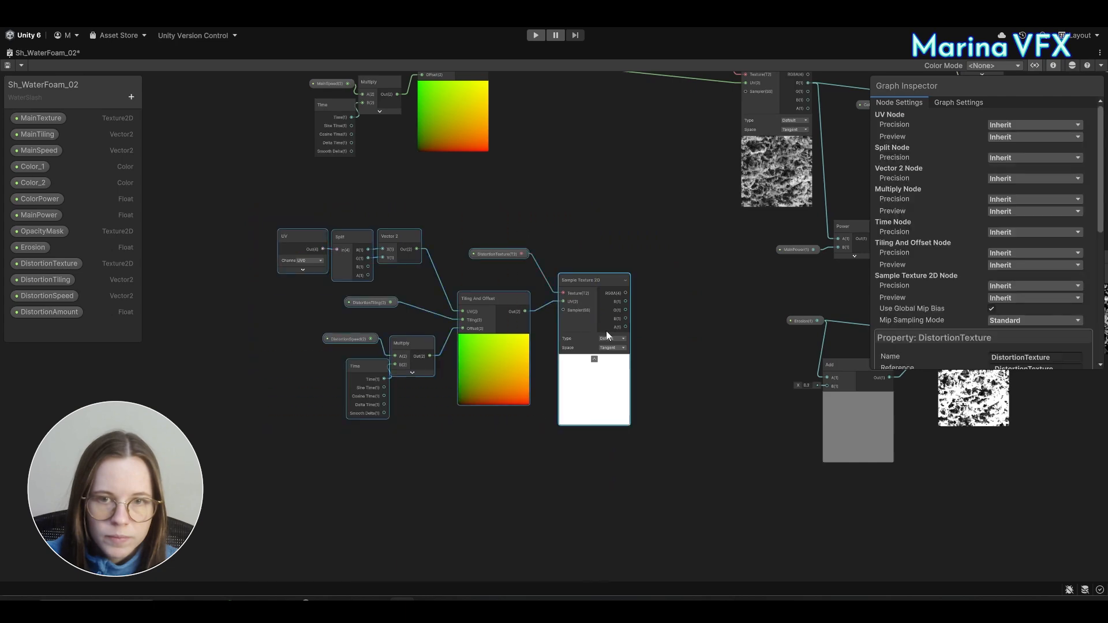
{"action": "left_click_drag", "start_coordinate": [585, 281], "coordinate": [517, 368]}
Step: Add a Multiply node that combines the distortion sample's R output with the DistortionAmount property
{"action": "left_click", "coordinate": [504, 320]}
{"action": "scroll", "coordinate": [508, 321], "scroll_direction": "up", "scroll_amount": 3}
{"action": "key", "text": "space"}
{"action": "type", "text": "multiply"}
{"action": "key", "text": "Return"}
{"action": "left_click_drag", "start_coordinate": [543, 350], "coordinate": [638, 319]}
{"action": "left_click_drag", "start_coordinate": [45, 312], "coordinate": [457, 380]}
{"action": "left_click_drag", "start_coordinate": [536, 387], "coordinate": [613, 352]}
{"action": "left_click_drag", "start_coordinate": [669, 370], "coordinate": [610, 362]}
Step: Add an Add node summing the main Tiling And Offset with the multiplied distortion, and feed it into the MainTexture sampler's UV
{"action": "left_click", "coordinate": [607, 361]}
{"action": "scroll", "coordinate": [609, 359], "scroll_direction": "down", "scroll_amount": 2}
{"action": "key", "text": "space"}
{"action": "type", "text": "add"}
{"action": "key", "text": "Return"}
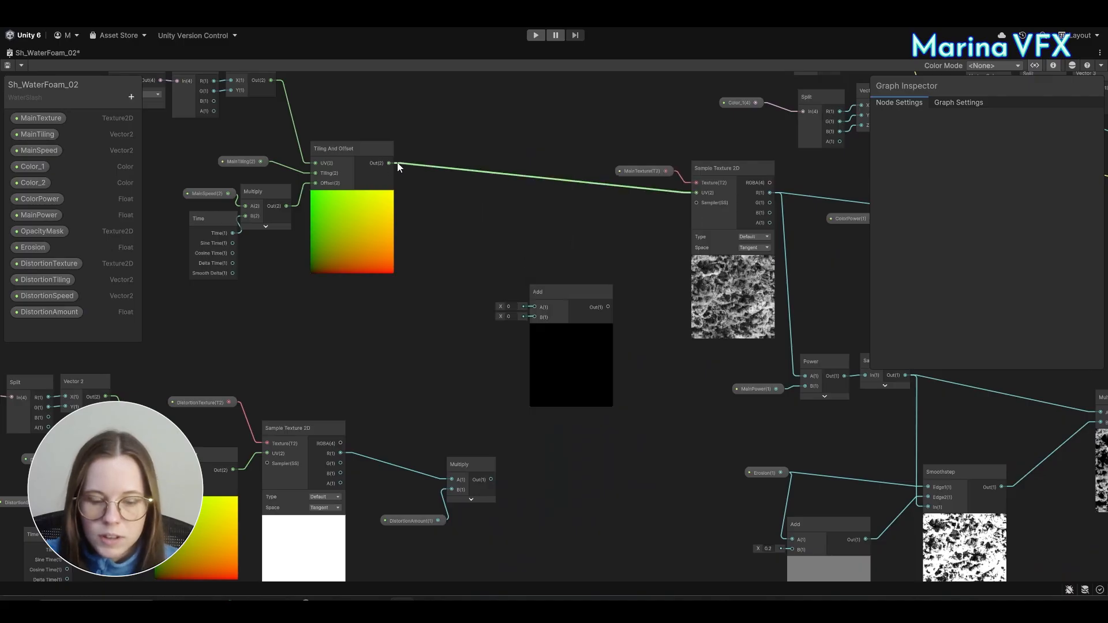
{"action": "left_click_drag", "start_coordinate": [388, 164], "coordinate": [534, 306]}
{"action": "left_click_drag", "start_coordinate": [490, 480], "coordinate": [535, 317]}
{"action": "left_click_drag", "start_coordinate": [598, 310], "coordinate": [625, 266]}
{"action": "left_click_drag", "start_coordinate": [634, 259], "coordinate": [696, 193]}
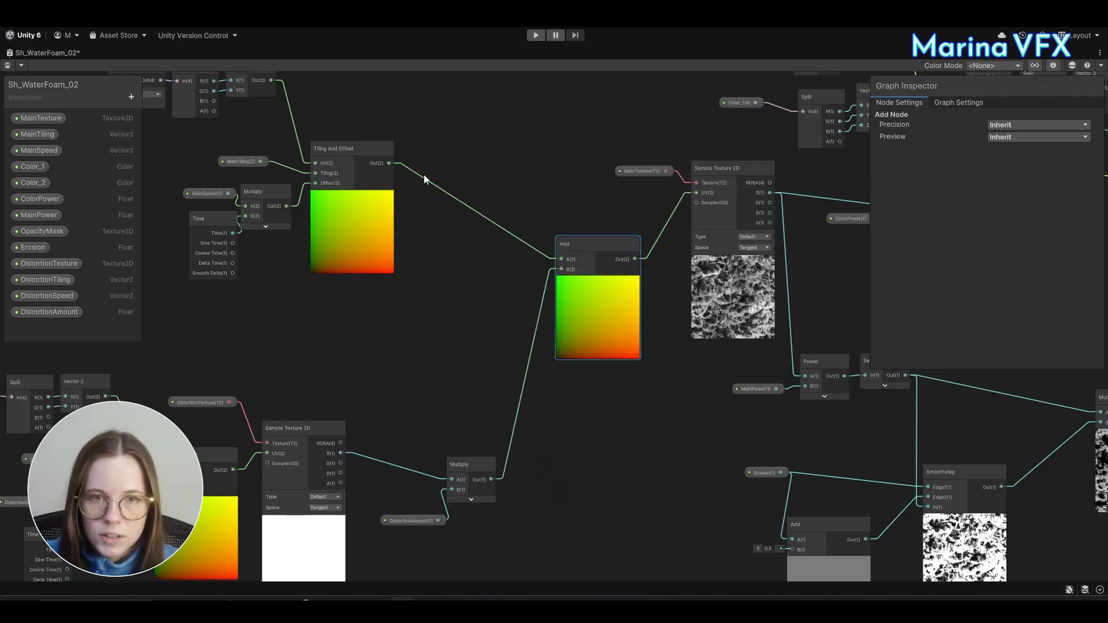
Step: Return to the scene view and assign T_Noise_01 as the DistortionTexture of M_WaterFoam_02
{"action": "double_click", "coordinate": [58, 50]}
{"action": "left_click", "coordinate": [168, 53]}
{"action": "scroll", "coordinate": [950, 350], "scroll_direction": "down", "scroll_amount": 15}
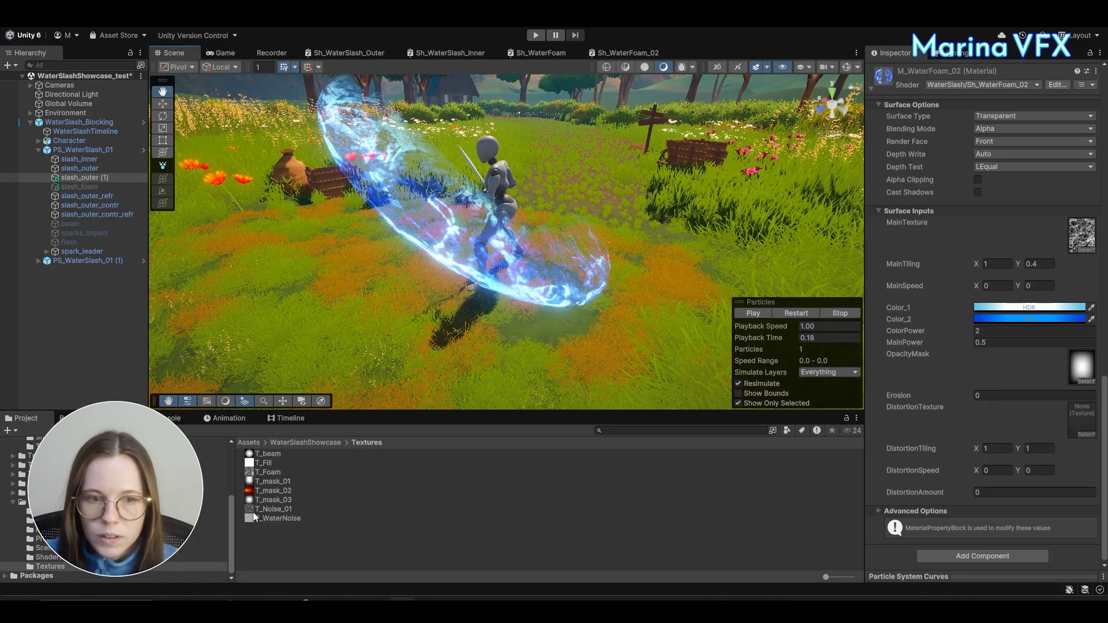
{"action": "left_click_drag", "start_coordinate": [267, 509], "coordinate": [894, 427]}
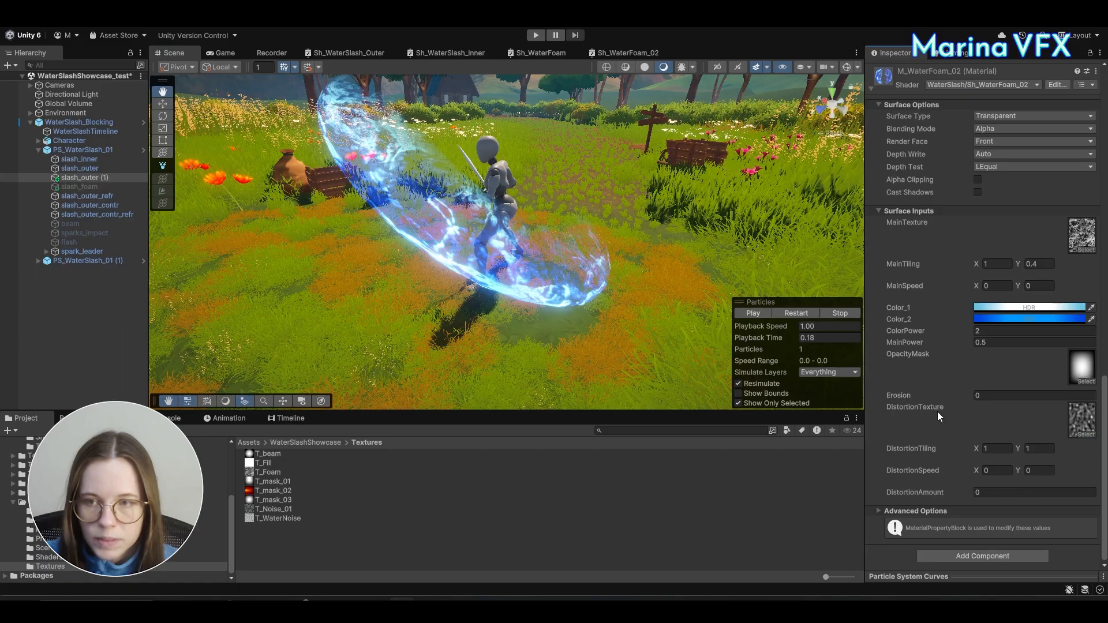
Step: Try DistortionAmount at 0.1, 0.2 and 0.3, and set DistortionSpeed X to 0.1
{"action": "type", "text": "0.1"}
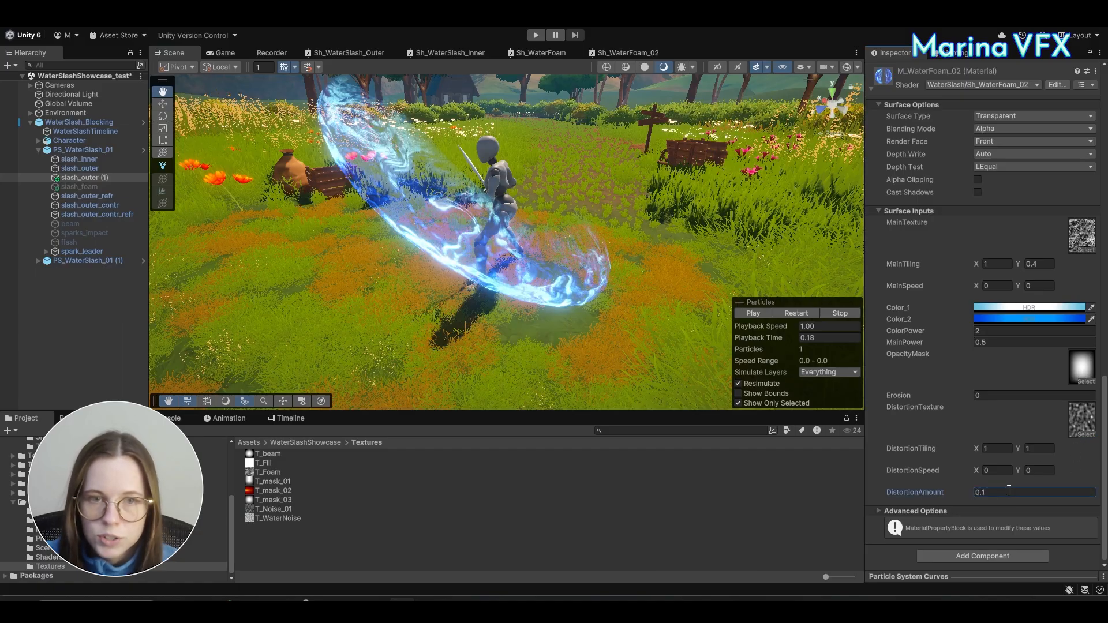
{"action": "type", "text": "0.2"}
{"action": "left_click", "coordinate": [1005, 470]}
{"action": "type", "text": "0.1"}
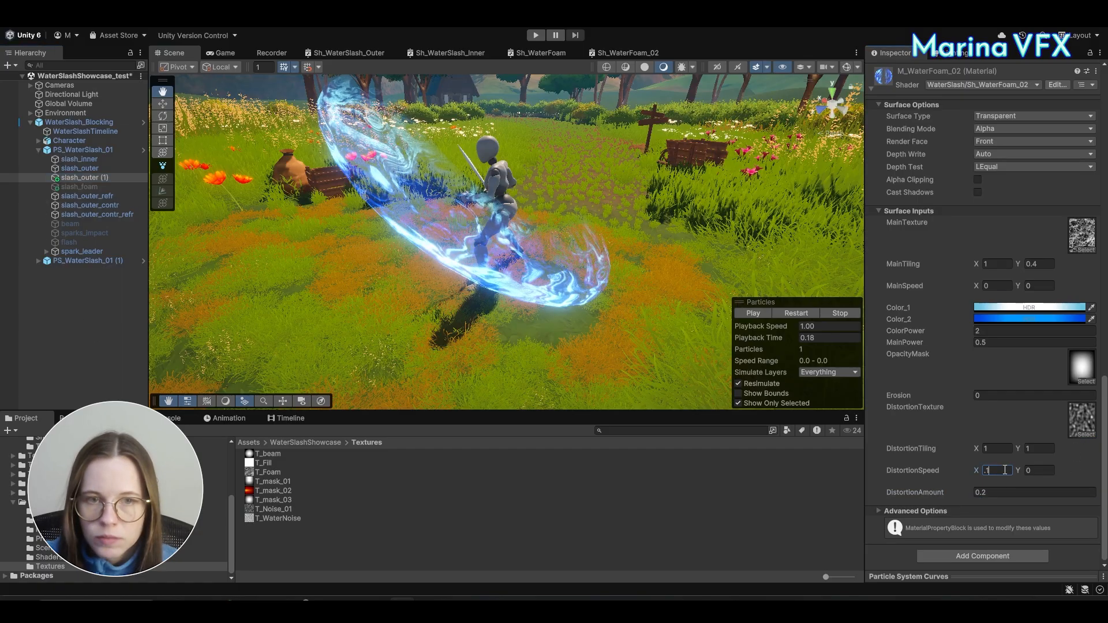
{"action": "left_click", "coordinate": [1006, 491]}
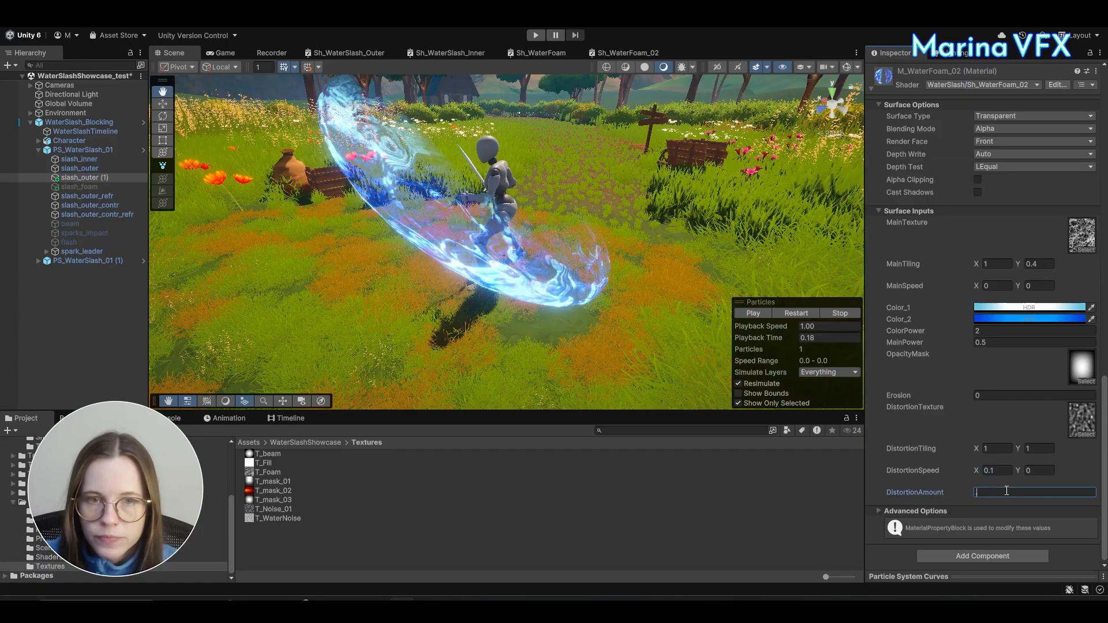
{"action": "type", "text": ".3"}
{"action": "mouse_move", "coordinate": [594, 344]}
{"action": "left_mouse_down", "text": "alt"}
{"action": "mouse_move", "coordinate": [578, 229]}
{"action": "mouse_move", "coordinate": [554, 281]}
{"action": "mouse_move", "coordinate": [586, 326]}
{"action": "left_mouse_up", "text": "alt"}
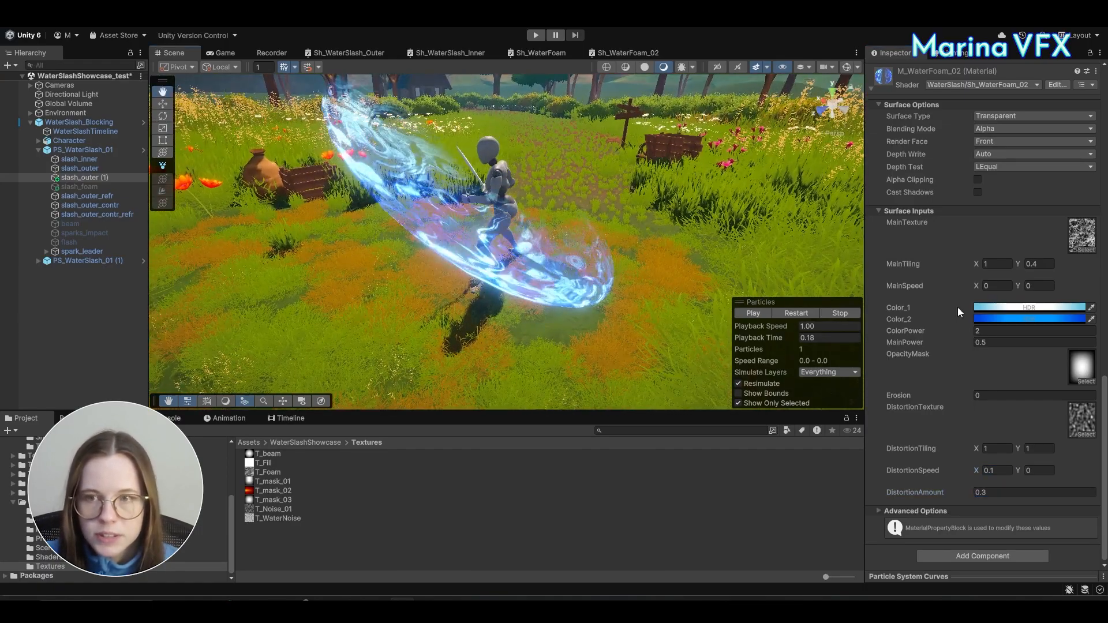
Step: Set MainTiling X to -1 and MainSpeed X to 0.5 after trying a speed of -0.5
{"action": "left_click", "coordinate": [994, 263]}
{"action": "type", "text": "-1"}
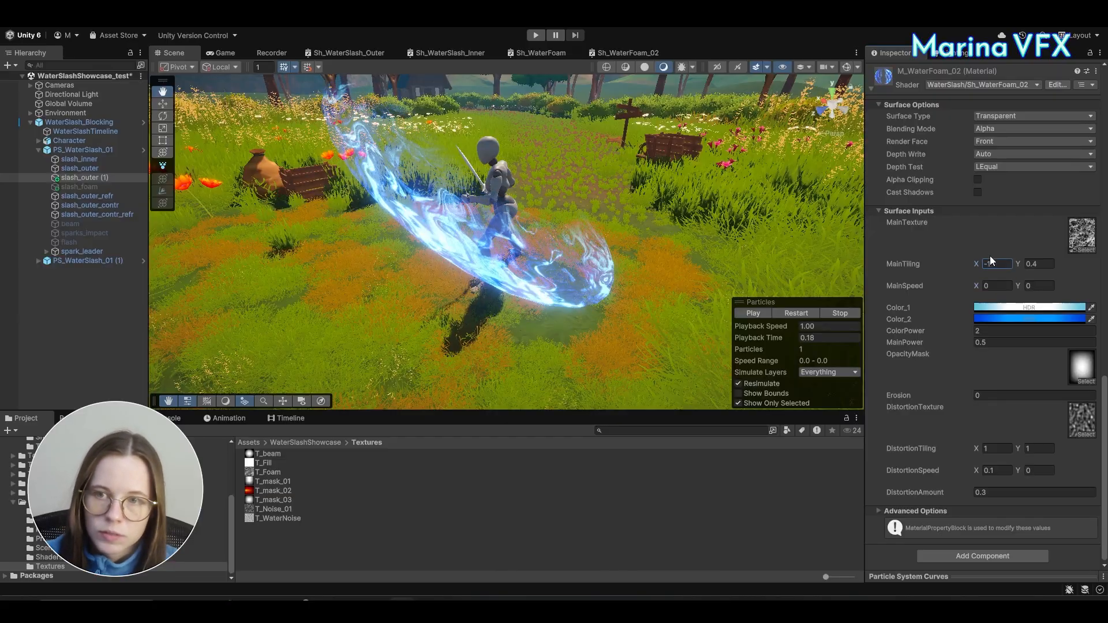
{"action": "left_click", "coordinate": [993, 285]}
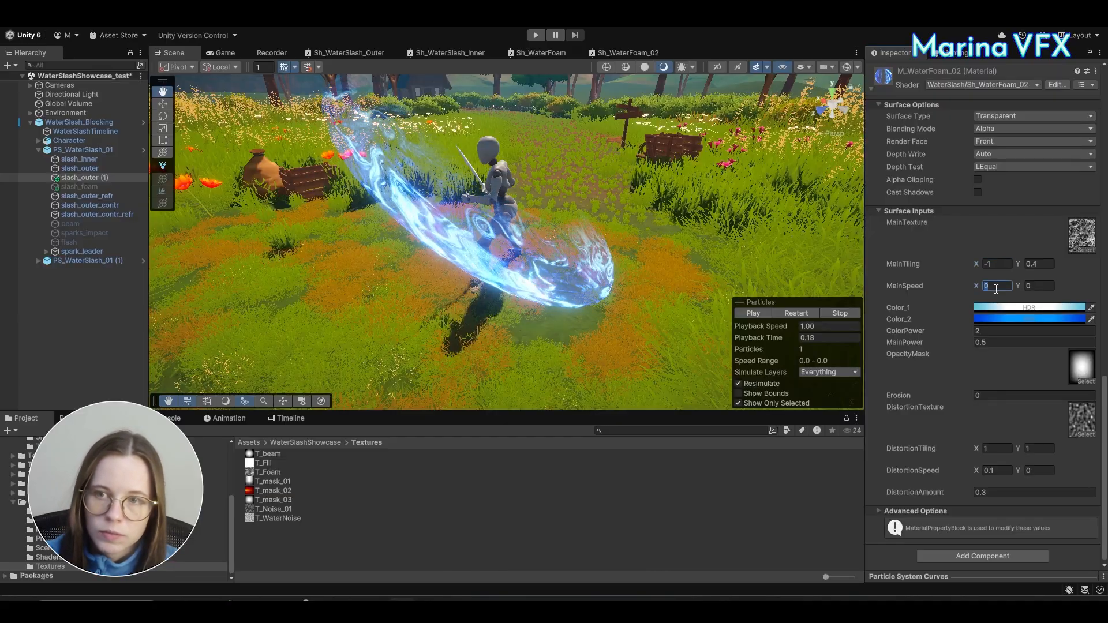
{"action": "type", "text": "-0.5"}
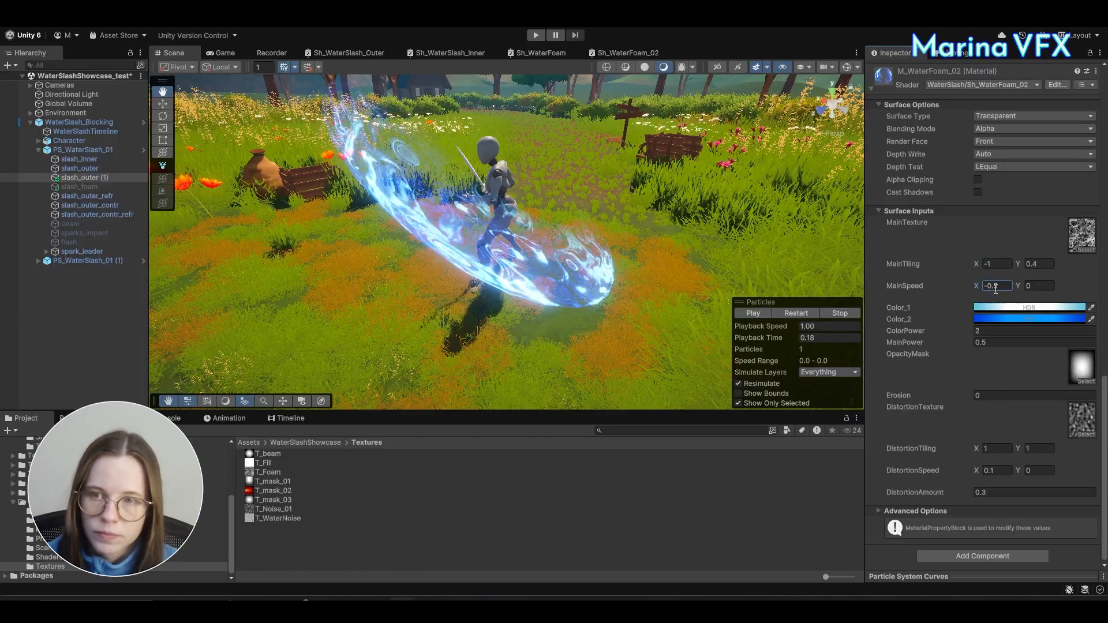
{"action": "type", "text": "0.5"}
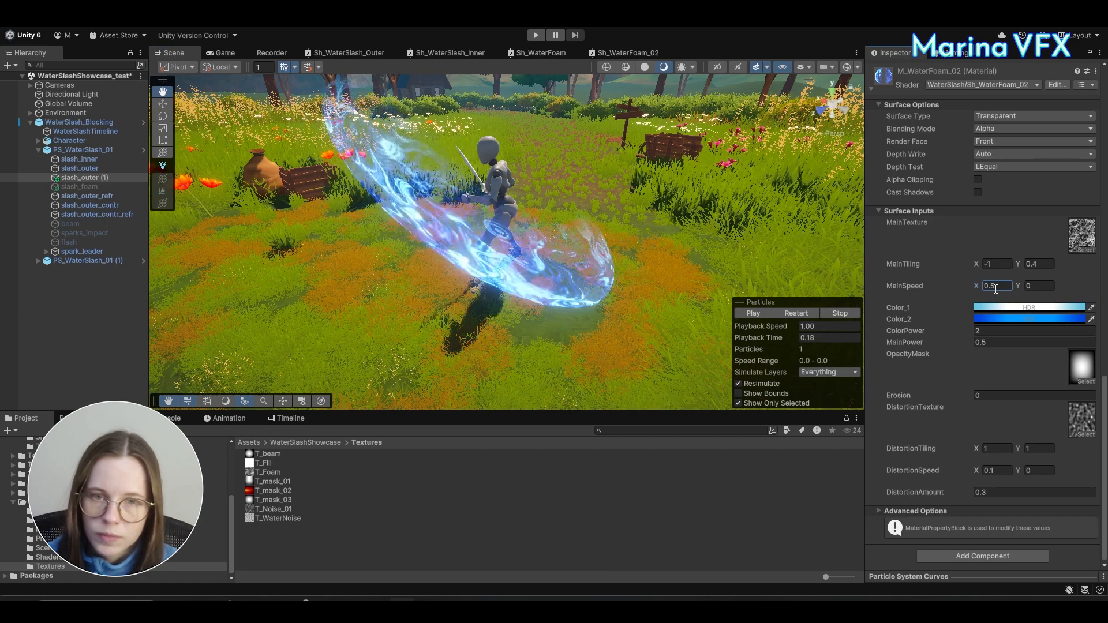
Step: Try DistortionAmount at 0 and 0.05 on M_WaterFoam_02
{"action": "left_click", "coordinate": [1006, 492]}
{"action": "type", "text": "0"}
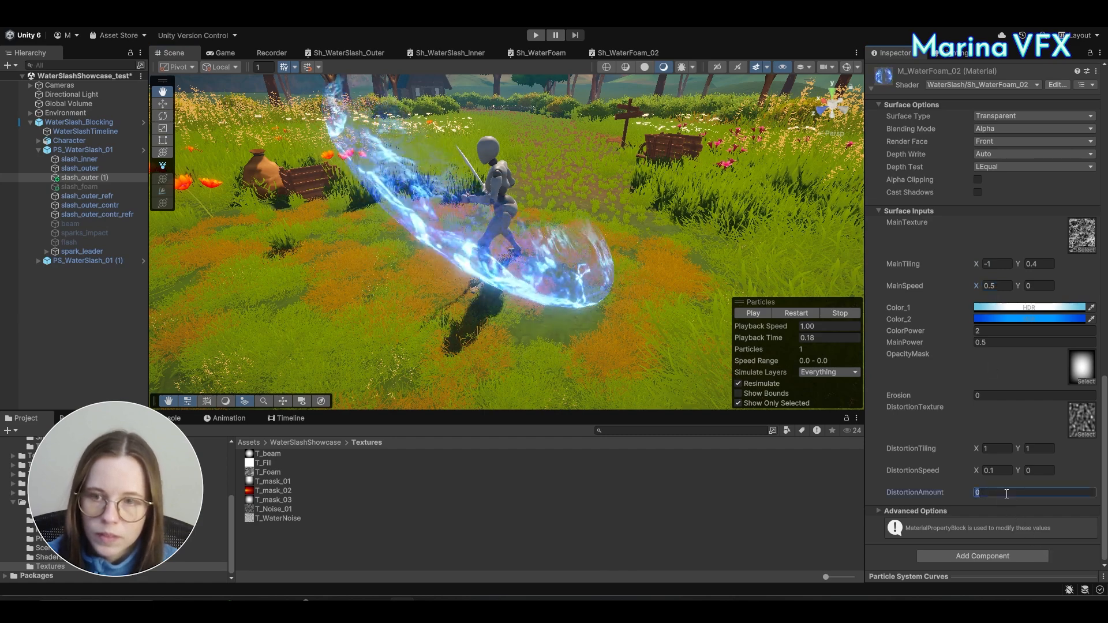
{"action": "type", "text": ".05"}
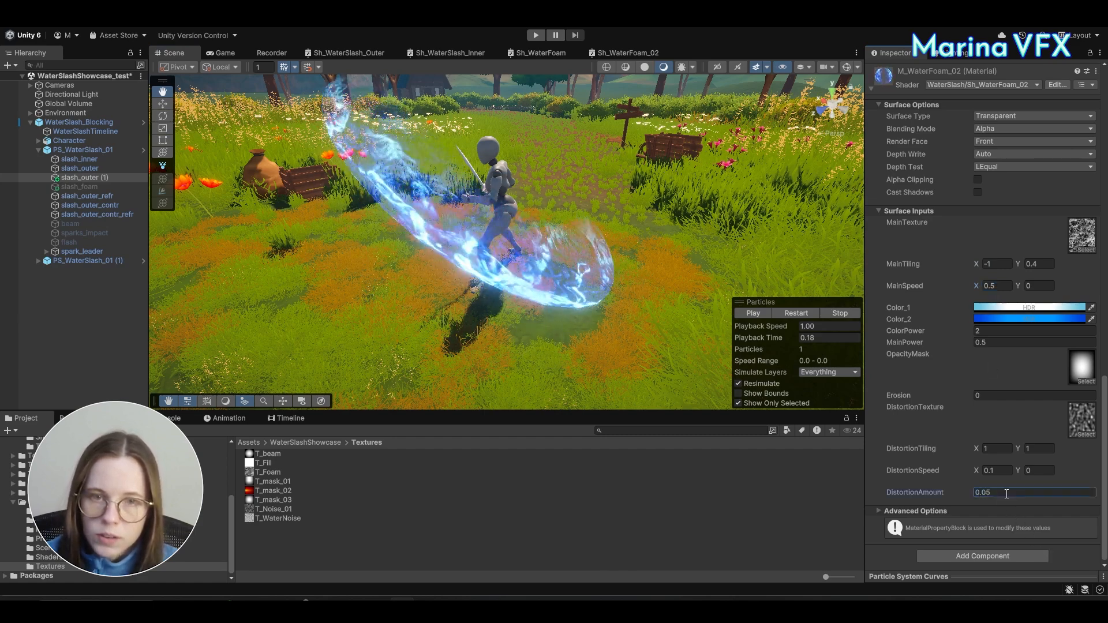
{"action": "key", "text": "Return"}
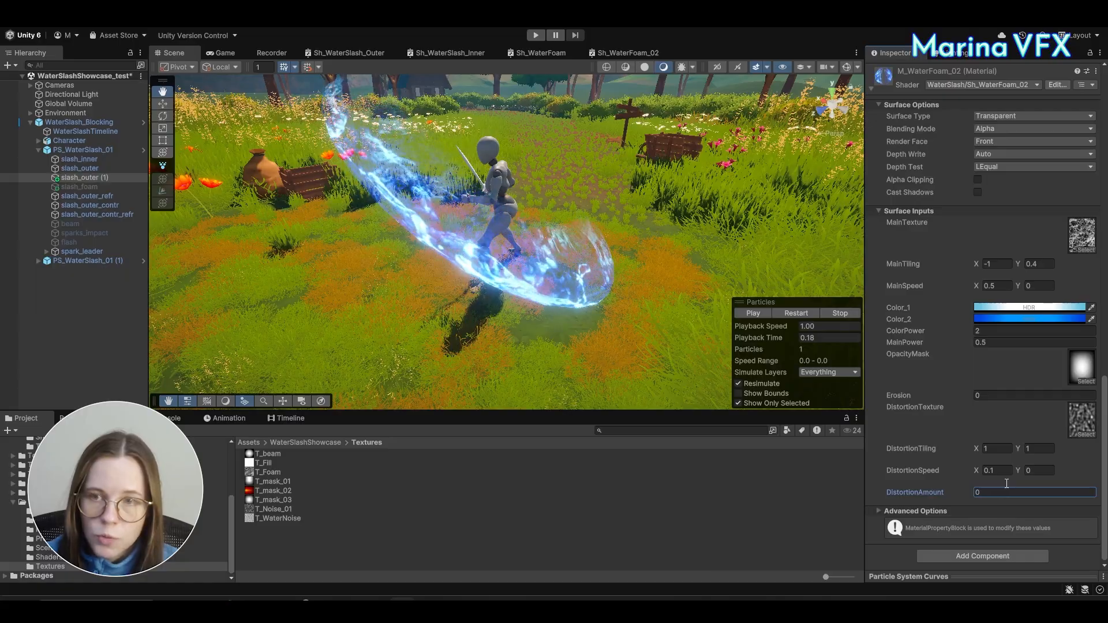
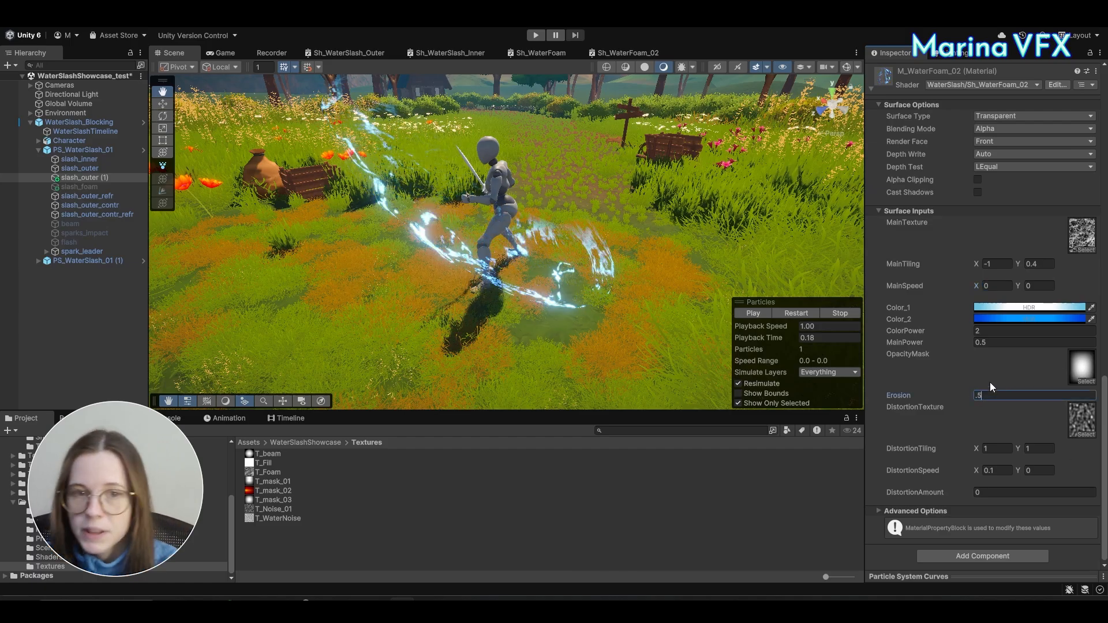
Step: Try an Erosion of 0.6 on M_WaterFoam_02 and check the slash from different angles
{"action": "left_click_drag", "start_coordinate": [528, 277], "coordinate": [565, 216], "text": "alt"}
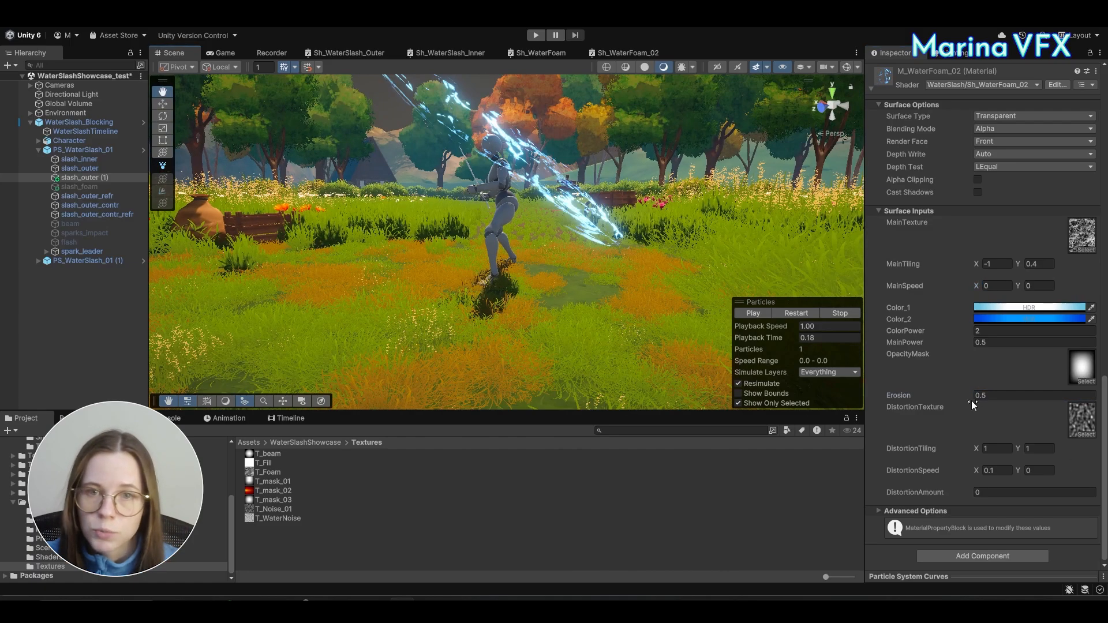
{"action": "left_click", "coordinate": [999, 397]}
{"action": "type", "text": ".6"}
{"action": "left_click_drag", "start_coordinate": [470, 139], "coordinate": [519, 251], "text": "alt"}
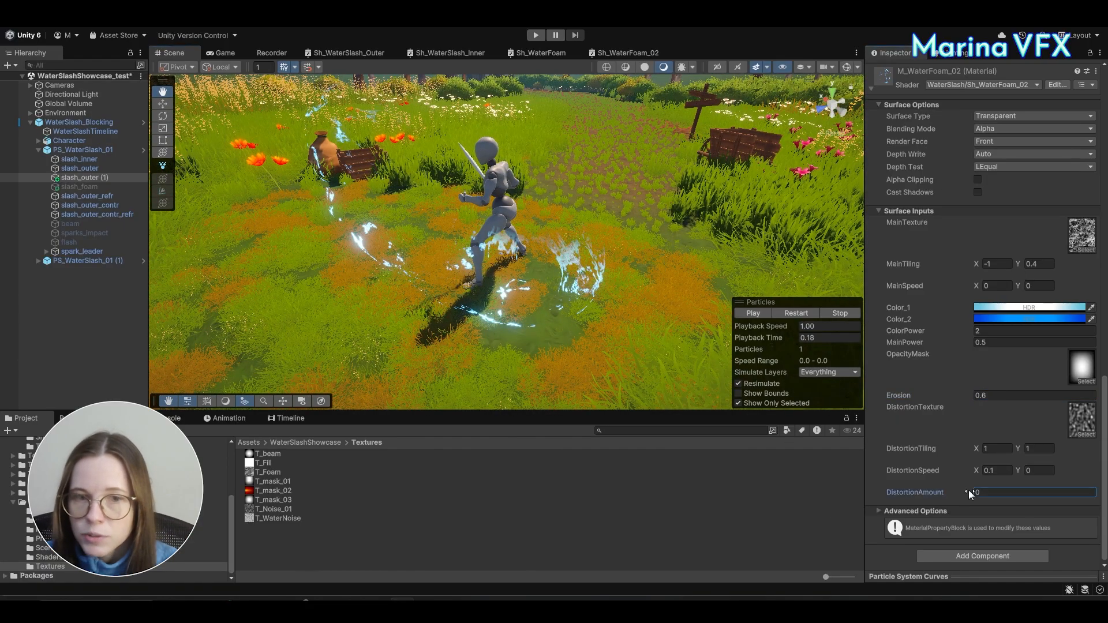
Step: Test DistortionAmount at 0.2 on the eroded slash, and reset DistortionAmount and Erosion to 0
{"action": "left_click_drag", "start_coordinate": [968, 489], "coordinate": [1010, 498]}
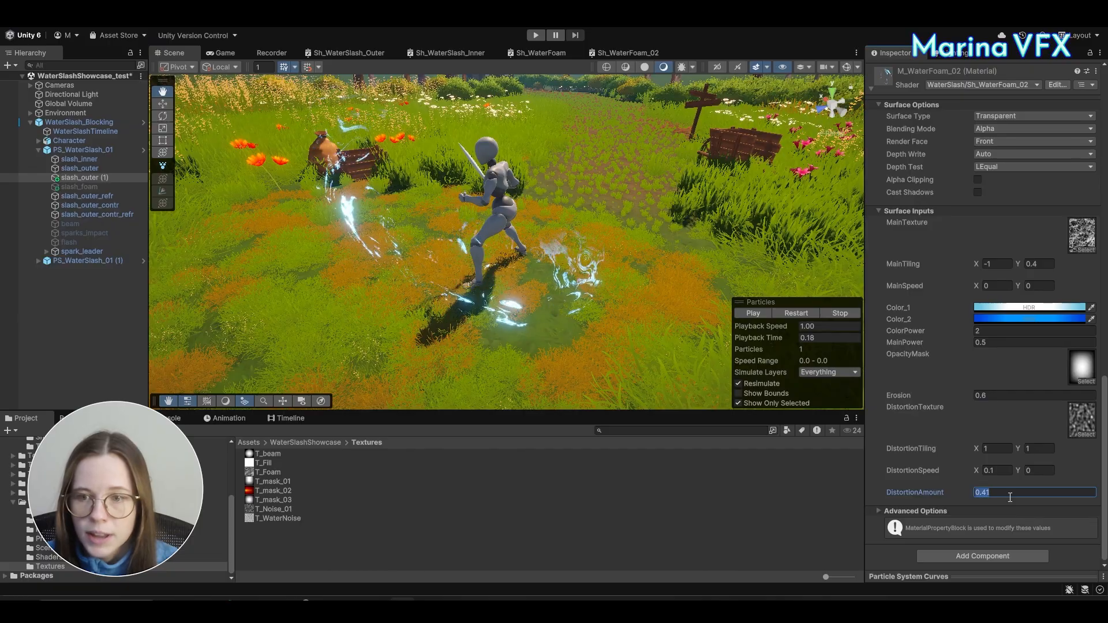
{"action": "type", "text": ".2"}
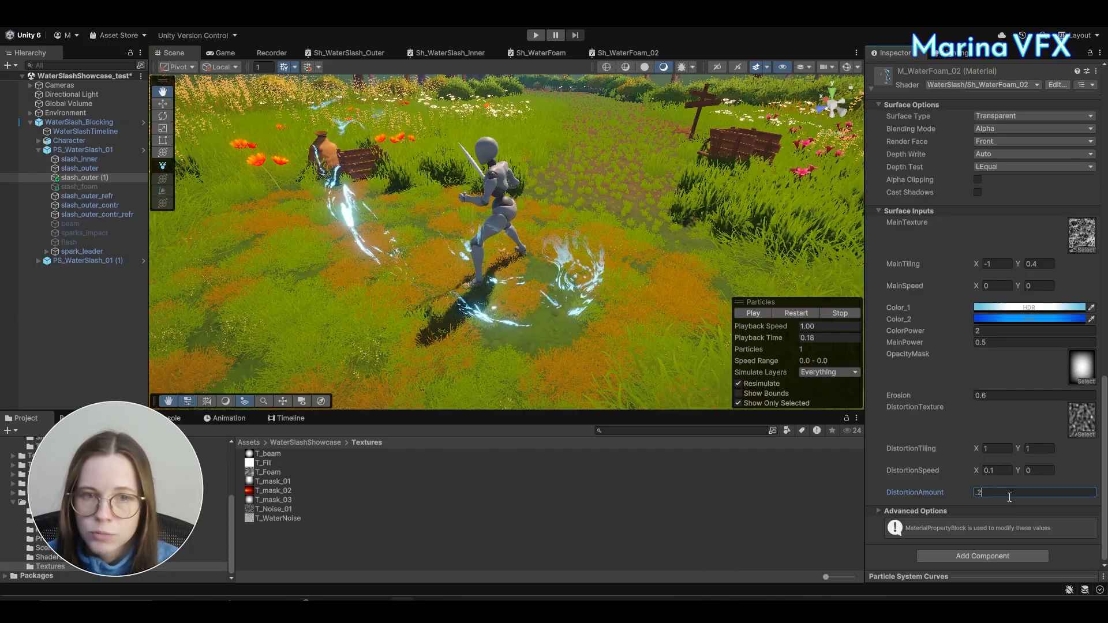
{"action": "key", "text": "Return"}
{"action": "mouse_move", "coordinate": [496, 284]}
{"action": "middle_mouse_down"}
{"action": "mouse_move", "coordinate": [555, 209]}
{"action": "mouse_move", "coordinate": [509, 281]}
{"action": "middle_mouse_up"}
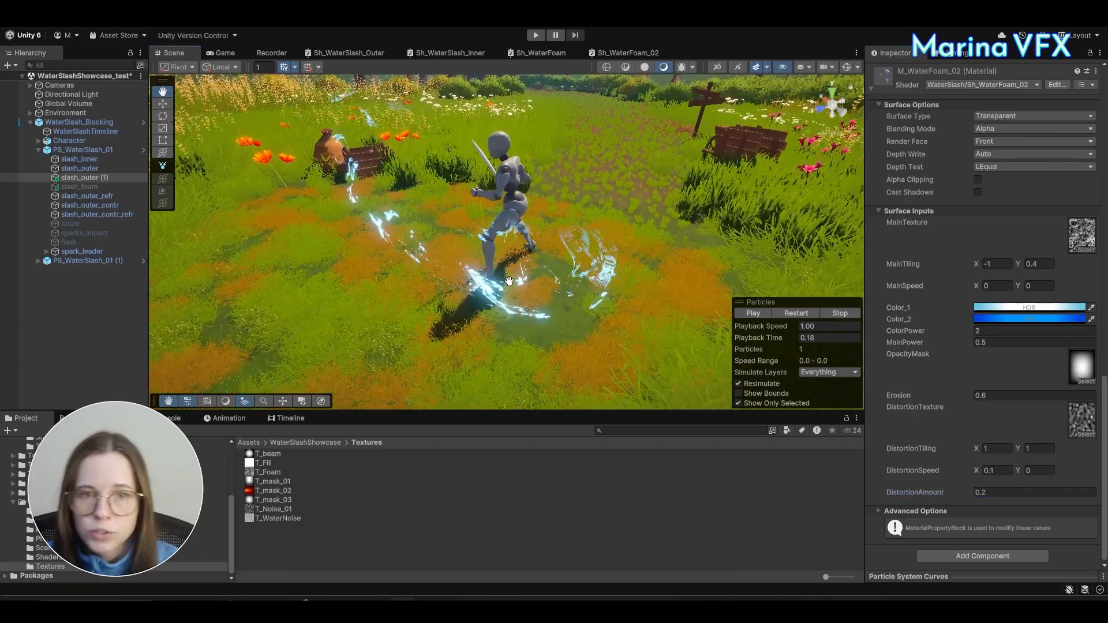
{"action": "left_click_drag", "start_coordinate": [509, 281], "coordinate": [485, 228], "text": "alt"}
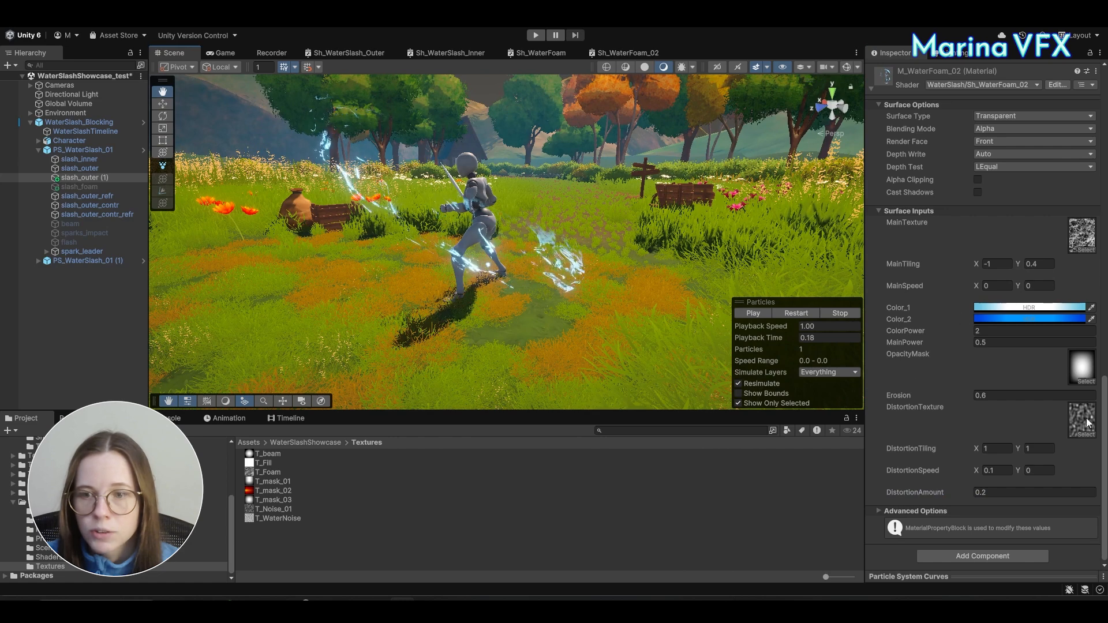
{"action": "left_click", "coordinate": [1011, 493]}
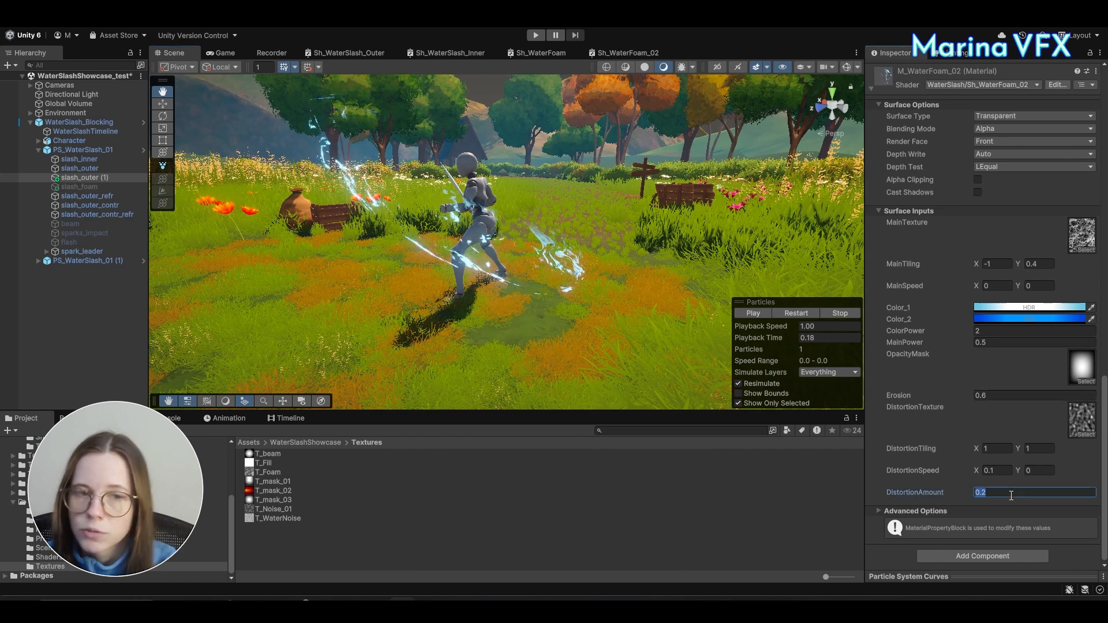
{"action": "type", "text": "00"}
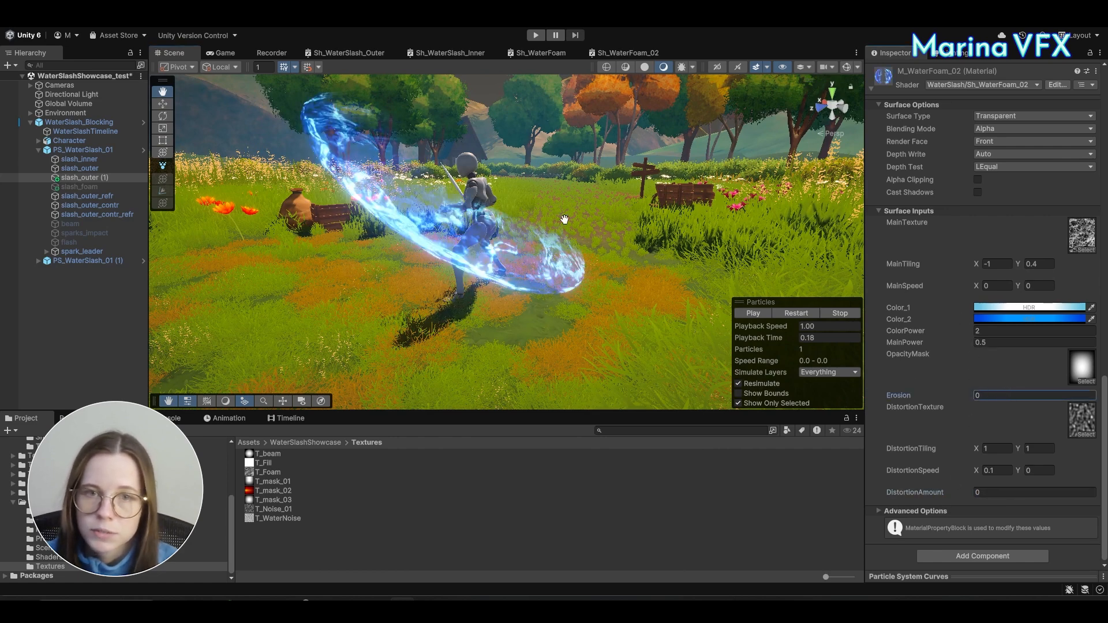
Step: Maximize the Sh_WaterFoam_02 graph and move the main UV and Split nodes between the distortion Multiply and the Erosion nodes
{"action": "left_click", "coordinate": [618, 52]}
{"action": "right_click", "coordinate": [618, 52]}
{"action": "left_click", "coordinate": [641, 62]}
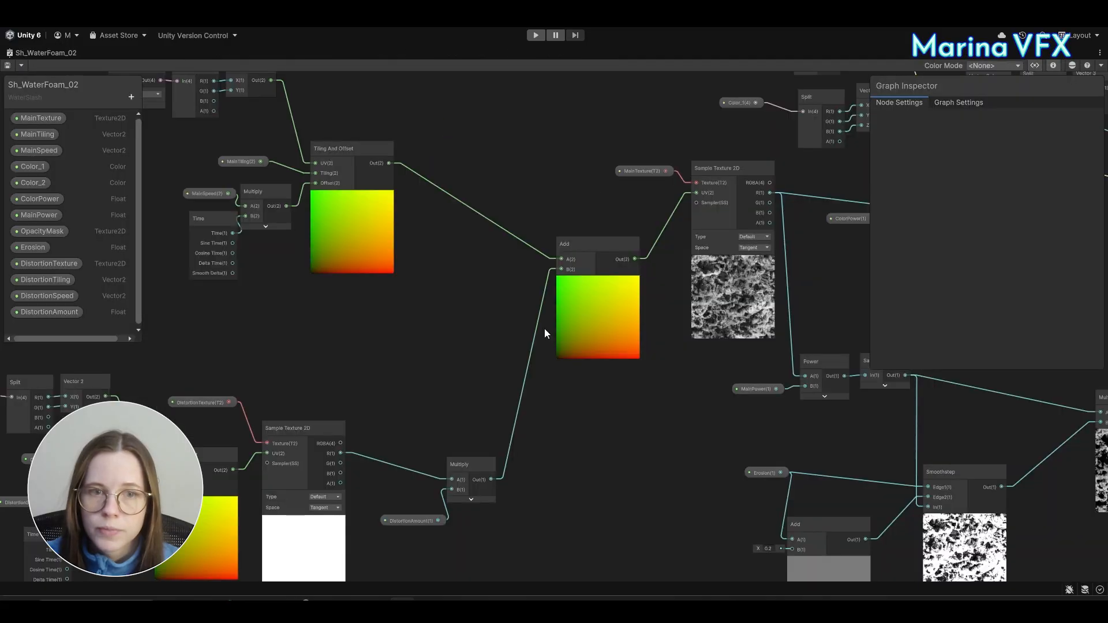
{"action": "scroll", "coordinate": [518, 355], "scroll_direction": "down", "scroll_amount": 3}
{"action": "scroll", "coordinate": [444, 237], "scroll_direction": "up", "scroll_amount": 11}
{"action": "mouse_move", "coordinate": [616, 264]}
{"action": "left_mouse_down"}
{"action": "mouse_move", "coordinate": [589, 257]}
{"action": "mouse_move", "coordinate": [619, 266]}
{"action": "left_mouse_up"}
{"action": "left_click_drag", "start_coordinate": [576, 201], "coordinate": [695, 319]}
{"action": "left_click_drag", "start_coordinate": [692, 281], "coordinate": [497, 244]}
{"action": "left_click", "coordinate": [565, 400]}
{"action": "middle_click_drag", "start_coordinate": [564, 401], "coordinate": [487, 233]}
{"action": "scroll", "coordinate": [430, 254], "scroll_direction": "down", "scroll_amount": 2}
{"action": "scroll", "coordinate": [438, 253], "scroll_direction": "up", "scroll_amount": 2}
{"action": "scroll", "coordinate": [487, 237], "scroll_direction": "down", "scroll_amount": 4}
{"action": "left_click_drag", "start_coordinate": [489, 252], "coordinate": [401, 173]}
{"action": "left_click_drag", "start_coordinate": [466, 202], "coordinate": [593, 374]}
{"action": "middle_click_drag", "start_coordinate": [611, 387], "coordinate": [549, 293]}
{"action": "scroll", "coordinate": [549, 294], "scroll_direction": "up", "scroll_amount": 6}
{"action": "middle_click_drag", "start_coordinate": [607, 328], "coordinate": [469, 282]}
{"action": "scroll", "coordinate": [574, 317], "scroll_direction": "down", "scroll_amount": 6}
{"action": "scroll", "coordinate": [555, 285], "scroll_direction": "up", "scroll_amount": 6}
{"action": "left_click_drag", "start_coordinate": [234, 158], "coordinate": [312, 203]}
{"action": "left_click_drag", "start_coordinate": [330, 205], "coordinate": [719, 307]}
{"action": "middle_click_drag", "start_coordinate": [768, 413], "coordinate": [466, 387]}
{"action": "scroll", "coordinate": [538, 348], "scroll_direction": "up", "scroll_amount": 3}
{"action": "left_click", "coordinate": [539, 347]}
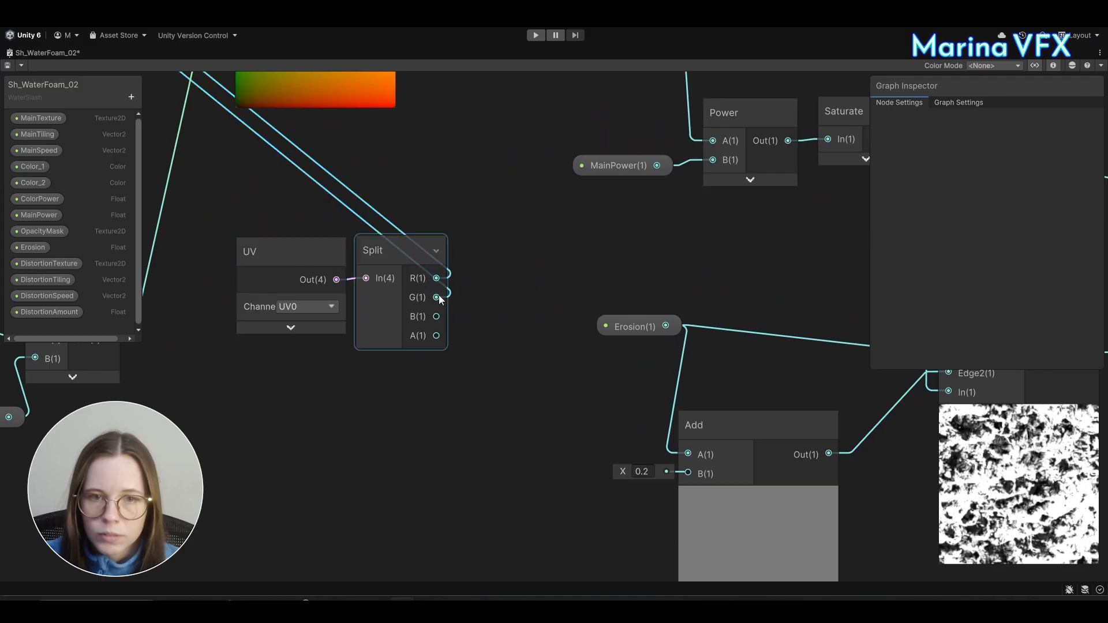
Step: Connect the UV Split's B output to the erosion Add's A and the Smoothstep's Edge1, replacing the Erosion property
{"action": "left_click_drag", "start_coordinate": [437, 316], "coordinate": [688, 454]}
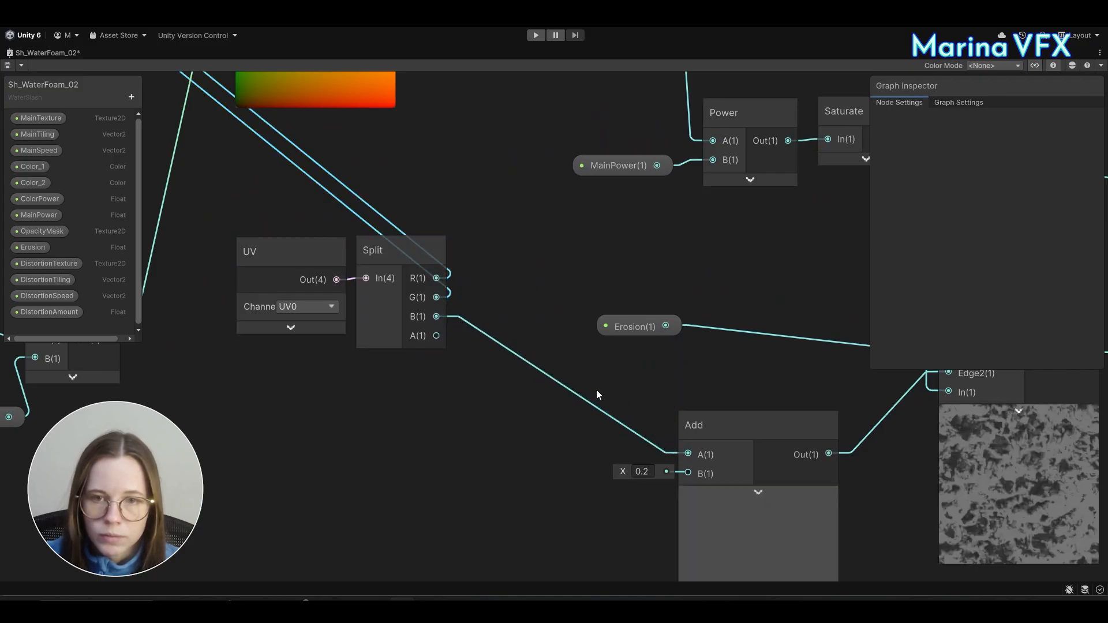
{"action": "middle_click_drag", "start_coordinate": [596, 391], "coordinate": [463, 366]}
{"action": "left_click_drag", "start_coordinate": [328, 298], "coordinate": [817, 326]}
Step: Move the UV and Split nodes beside the distortion Multiply and connect Split A to its B input in place of DistortionAmount
{"action": "scroll", "coordinate": [543, 349], "scroll_direction": "down", "scroll_amount": 2}
{"action": "middle_click_drag", "start_coordinate": [543, 348], "coordinate": [908, 386]}
{"action": "left_click_drag", "start_coordinate": [687, 298], "coordinate": [313, 181]}
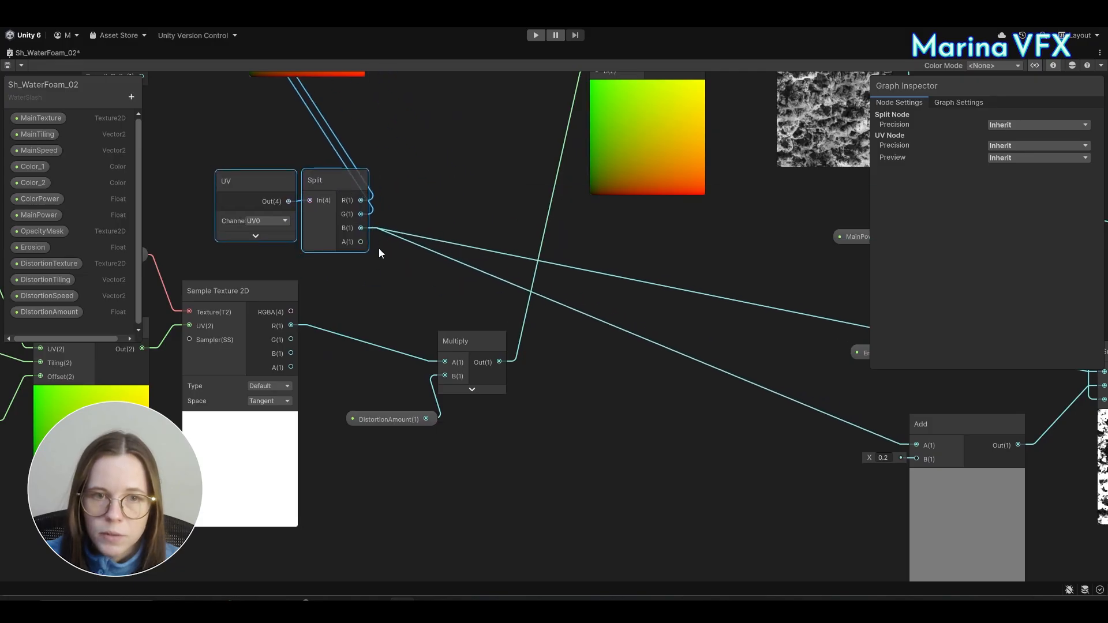
{"action": "left_click_drag", "start_coordinate": [356, 242], "coordinate": [444, 376]}
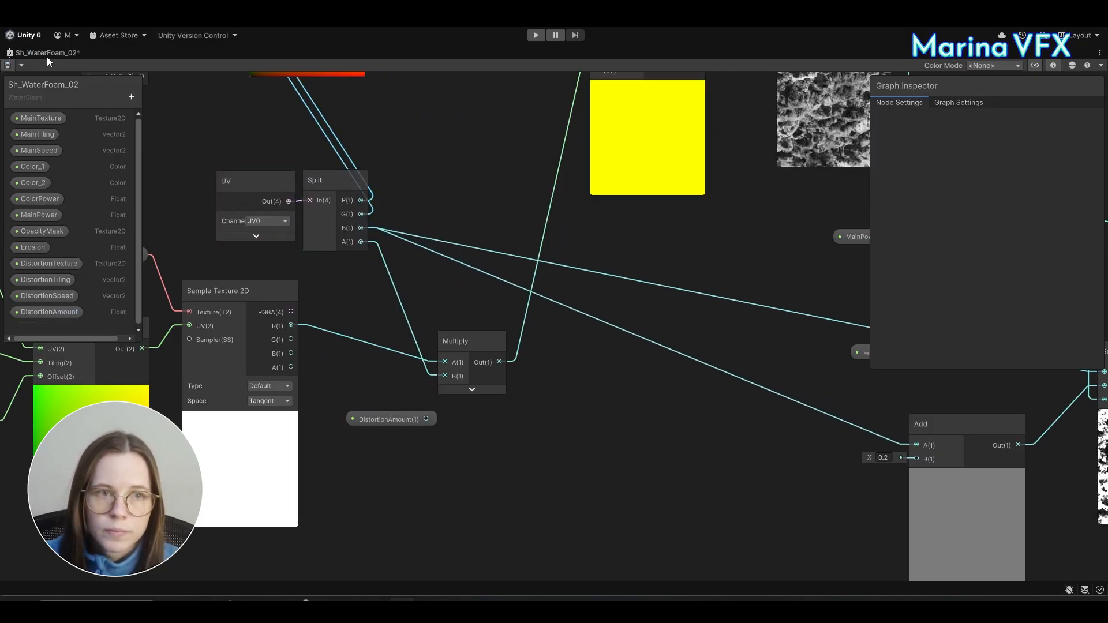
Step: Return from the maximized graph to the scene layout and expand the Custom Data module of slash_outer (1)
{"action": "right_click", "coordinate": [61, 54]}
{"action": "left_click", "coordinate": [84, 65]}
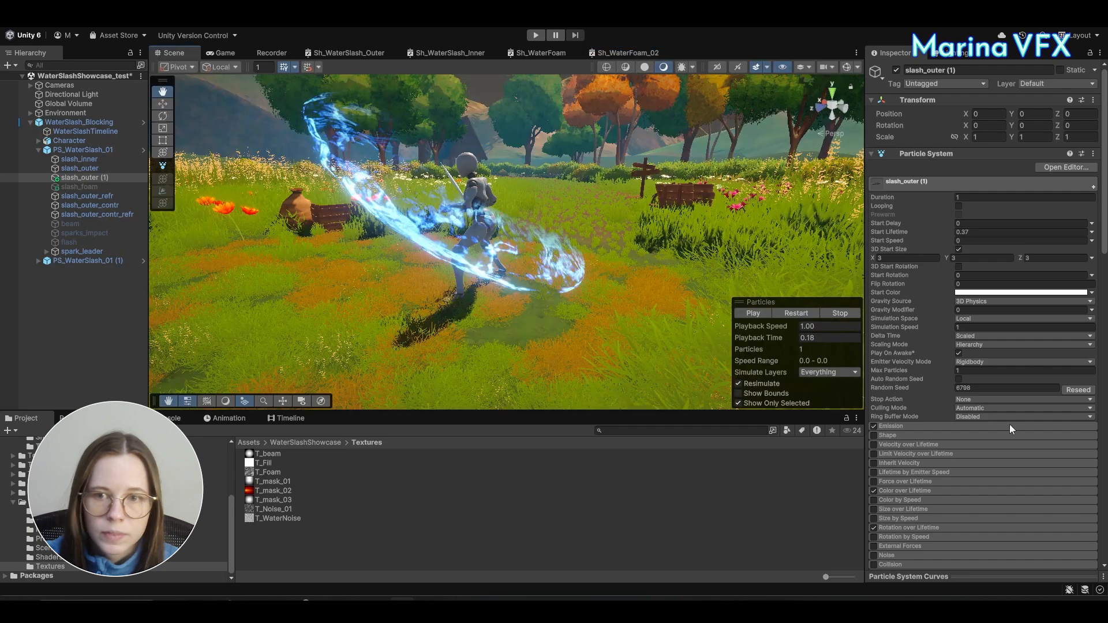
{"action": "scroll", "coordinate": [1009, 424], "scroll_direction": "down", "scroll_amount": 10}
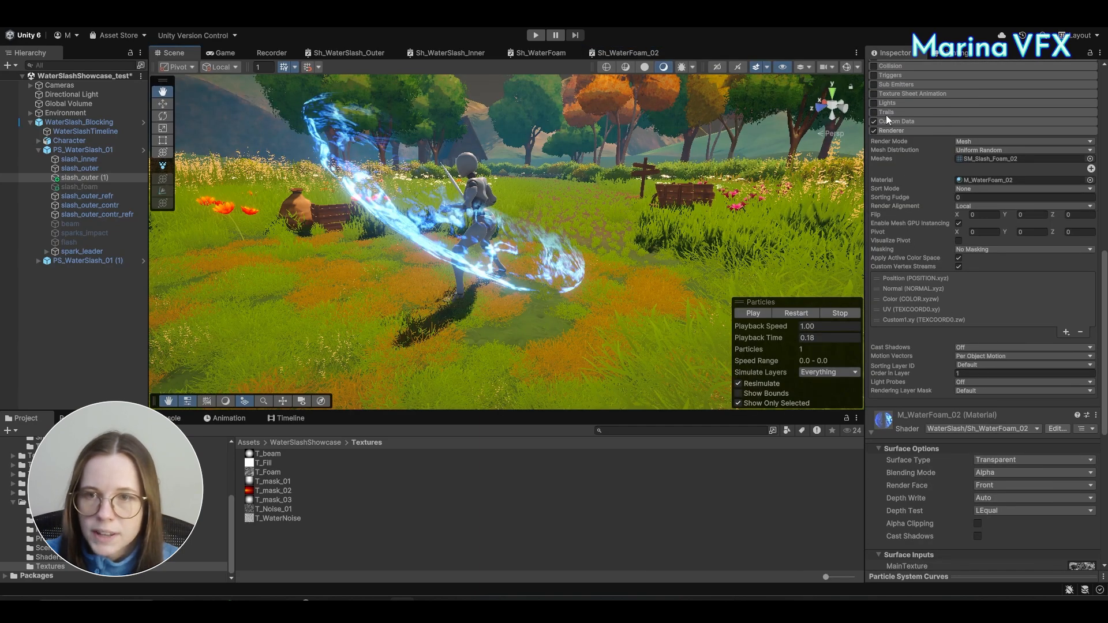
{"action": "left_click", "coordinate": [887, 116]}
{"action": "left_click", "coordinate": [887, 116]}
{"action": "left_click", "coordinate": [894, 118]}
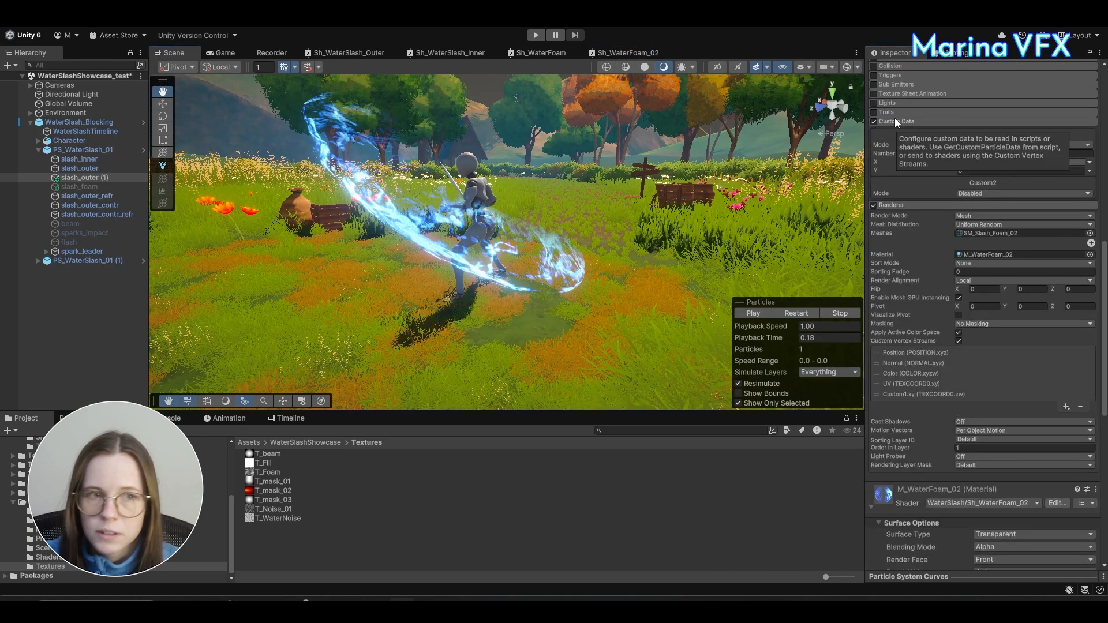
Step: Test the erosion by making Custom1 X a constant and trying values such as 0.27 and 0.8
{"action": "left_click", "coordinate": [1089, 162]}
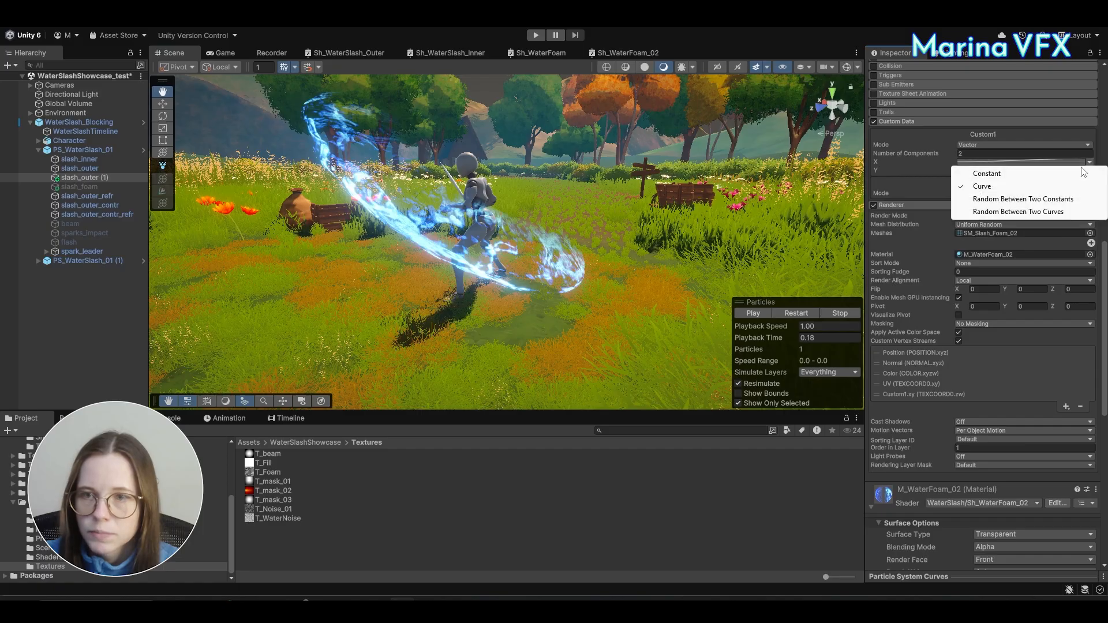
{"action": "left_click", "coordinate": [1006, 168]}
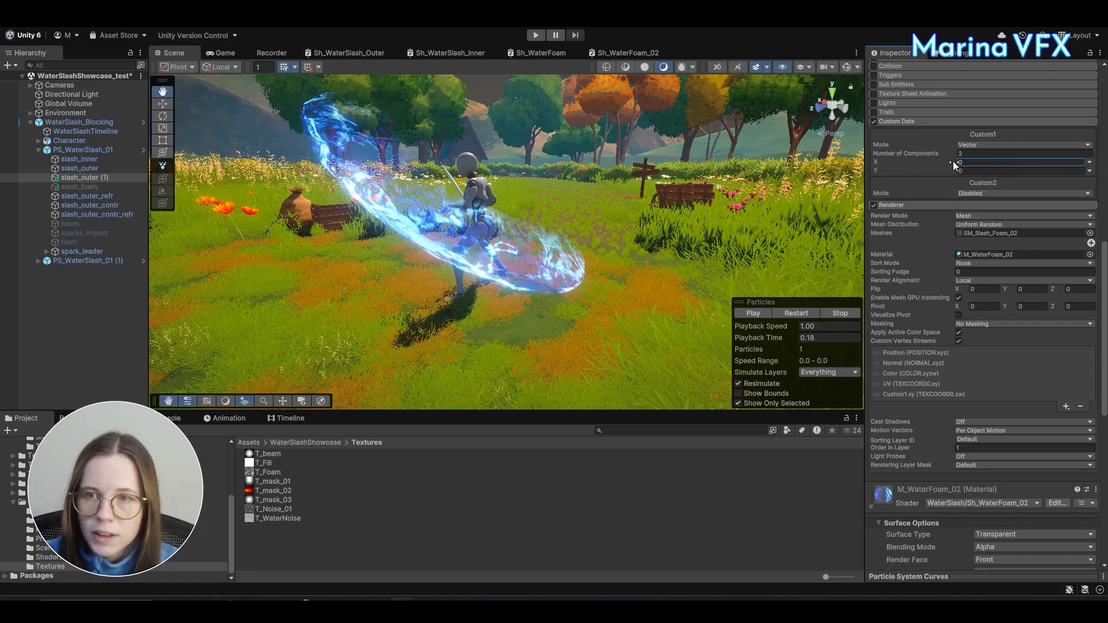
{"action": "mouse_move", "coordinate": [953, 161]}
{"action": "left_mouse_down"}
{"action": "mouse_move", "coordinate": [975, 165]}
{"action": "mouse_move", "coordinate": [962, 163]}
{"action": "left_mouse_up"}
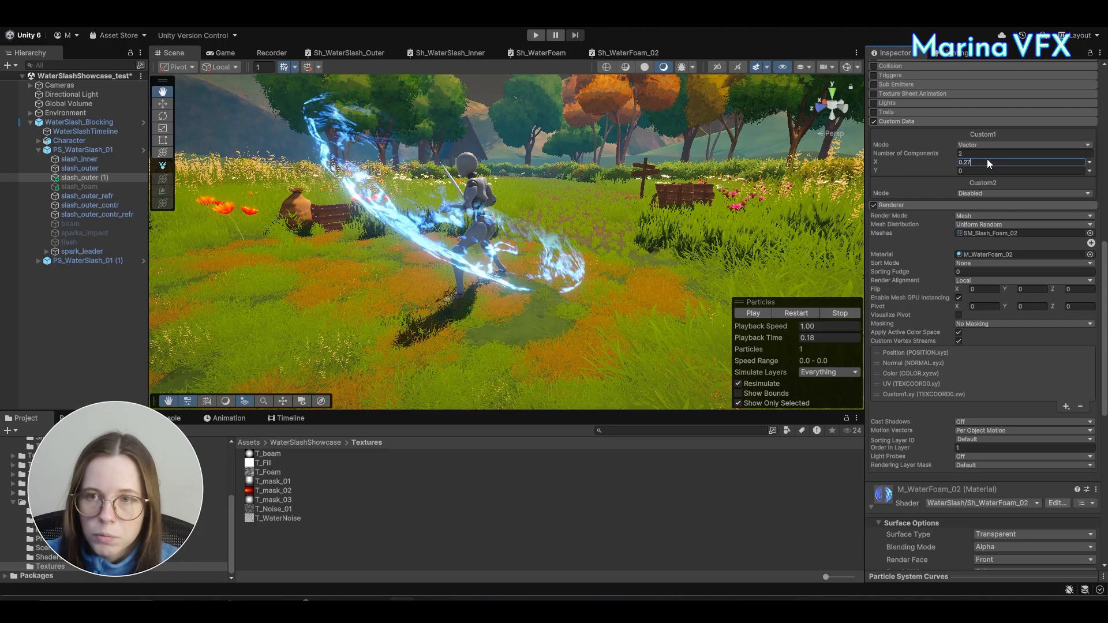
{"action": "key", "text": "ctrl+z"}
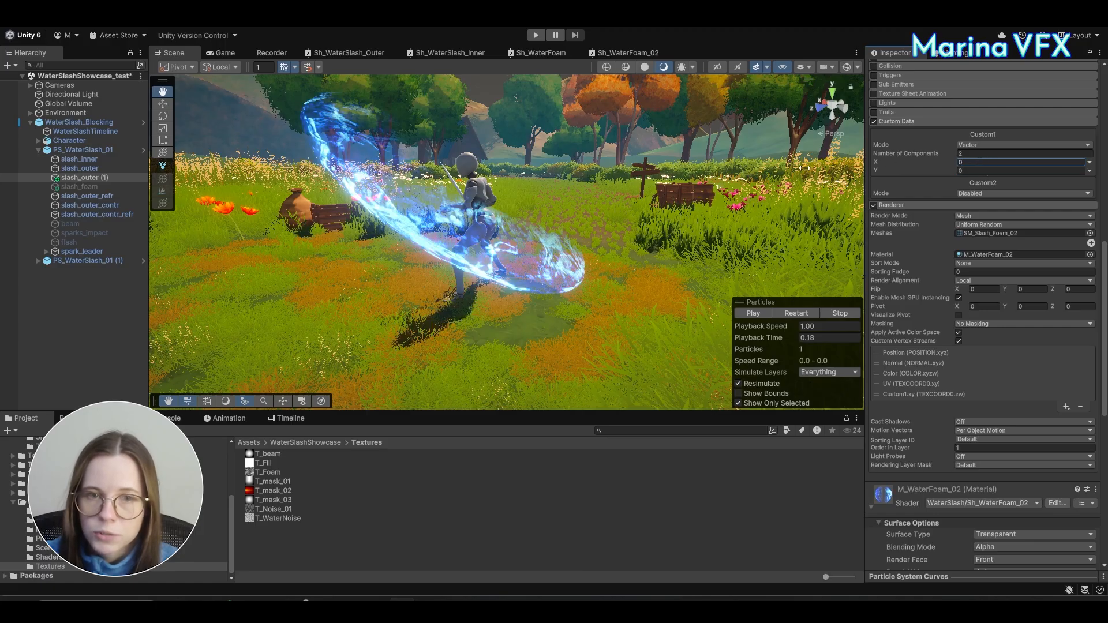
{"action": "right_click_drag", "start_coordinate": [481, 216], "coordinate": [586, 201]}
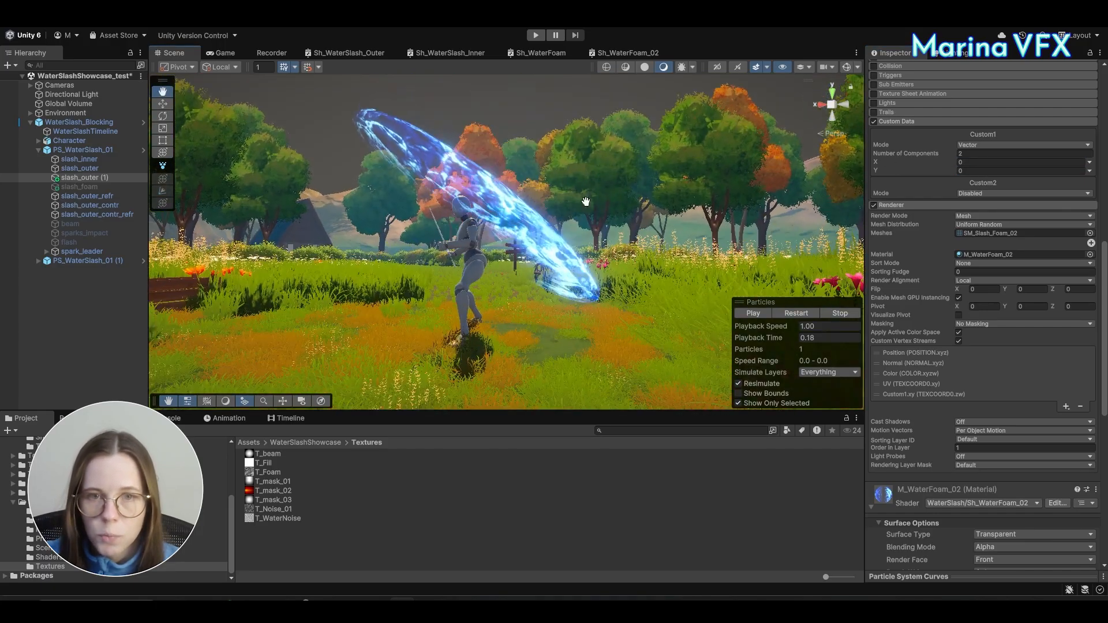
{"action": "left_click_drag", "start_coordinate": [951, 160], "coordinate": [995, 158]}
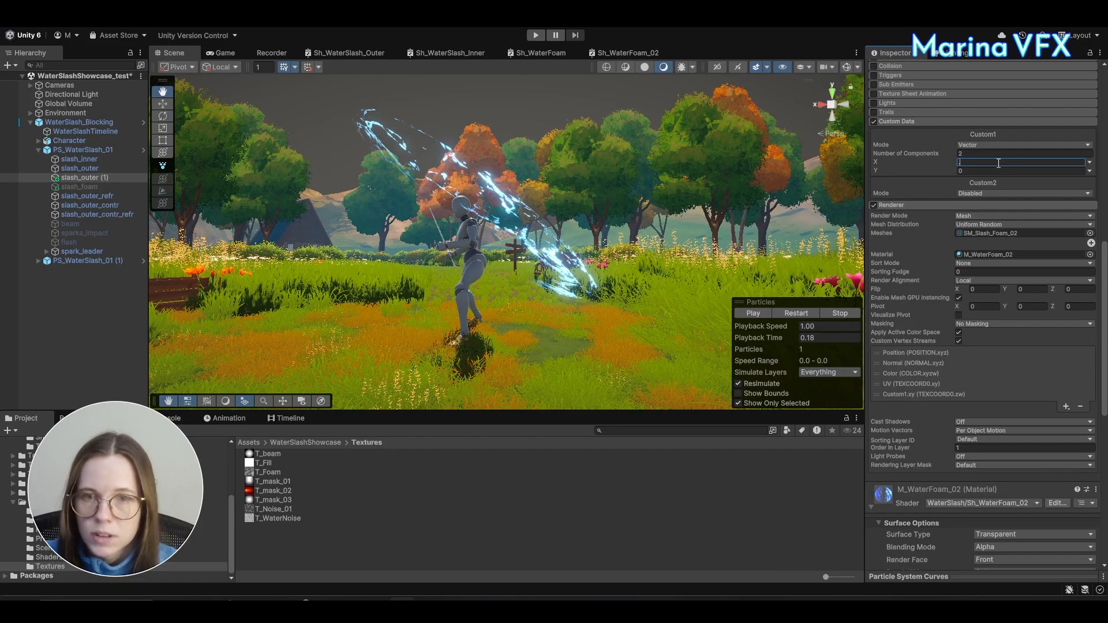
{"action": "type", "text": "0.8"}
{"action": "key", "text": "BackSpace"}
{"action": "key", "text": "BackSpace"}
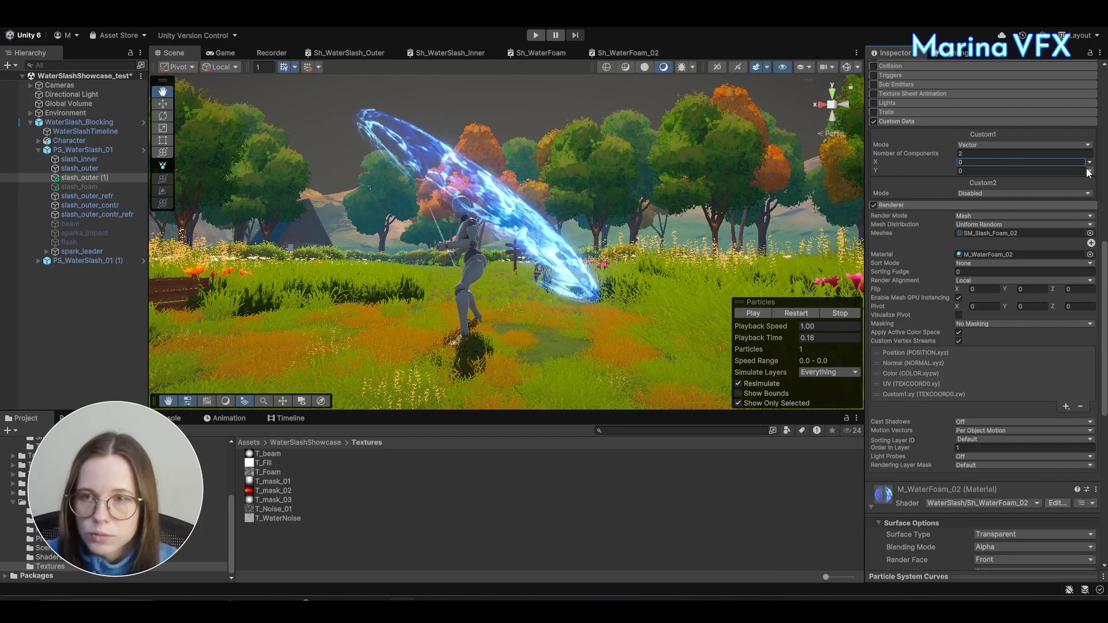
Step: Set Custom1 X to a Curve rising to 0.8 and reshape its end tangent into an ease-in
{"action": "left_click", "coordinate": [1088, 163]}
{"action": "left_click", "coordinate": [1077, 184]}
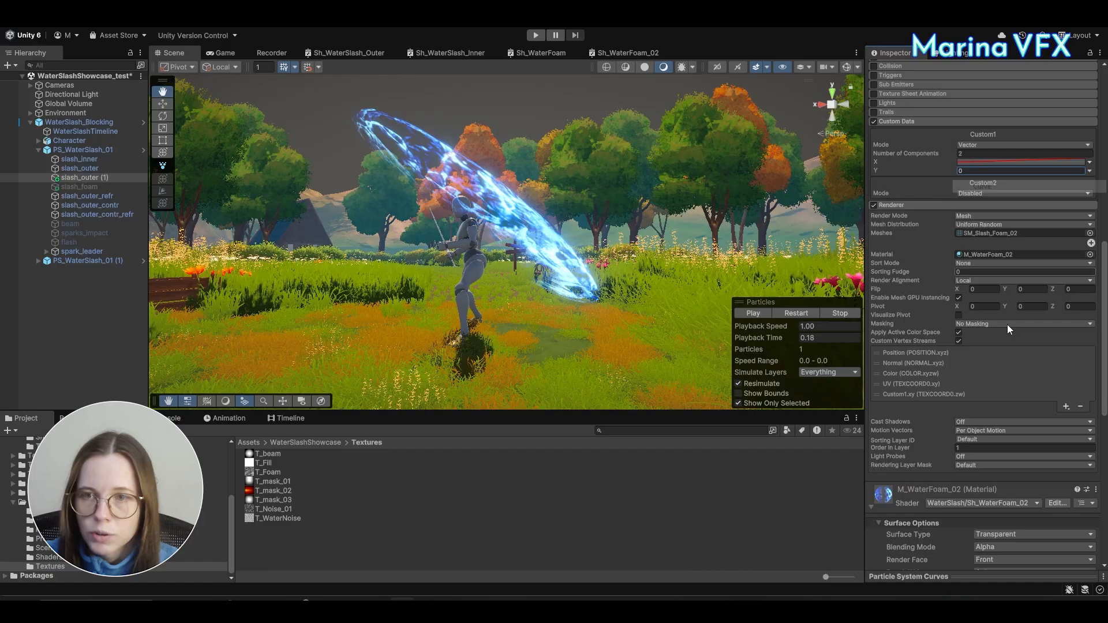
{"action": "left_click", "coordinate": [890, 575]}
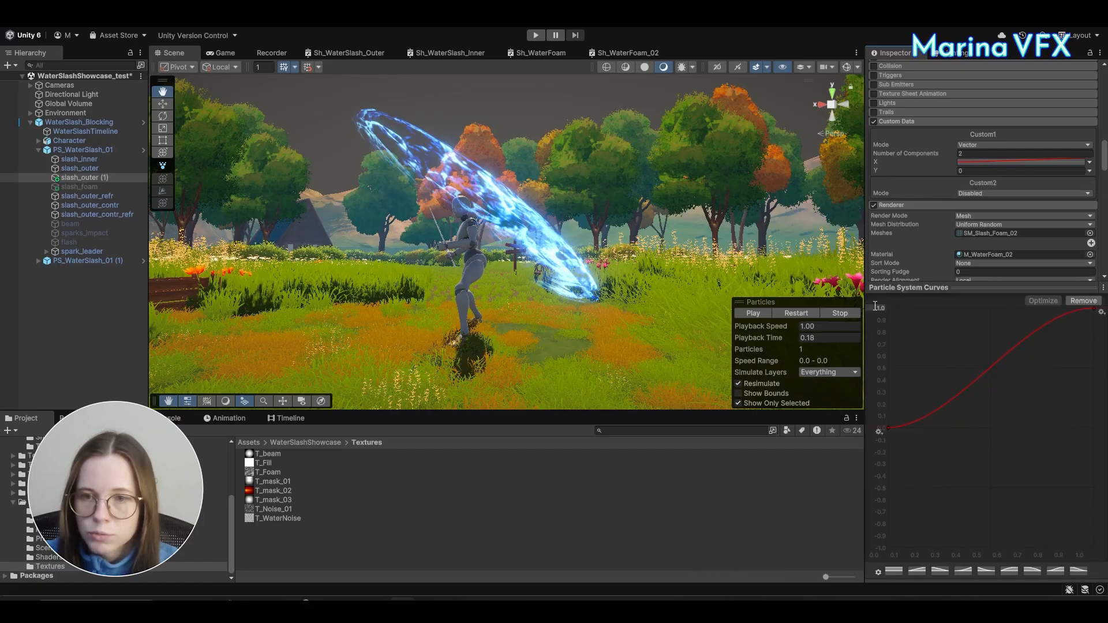
{"action": "type", "text": ".8"}
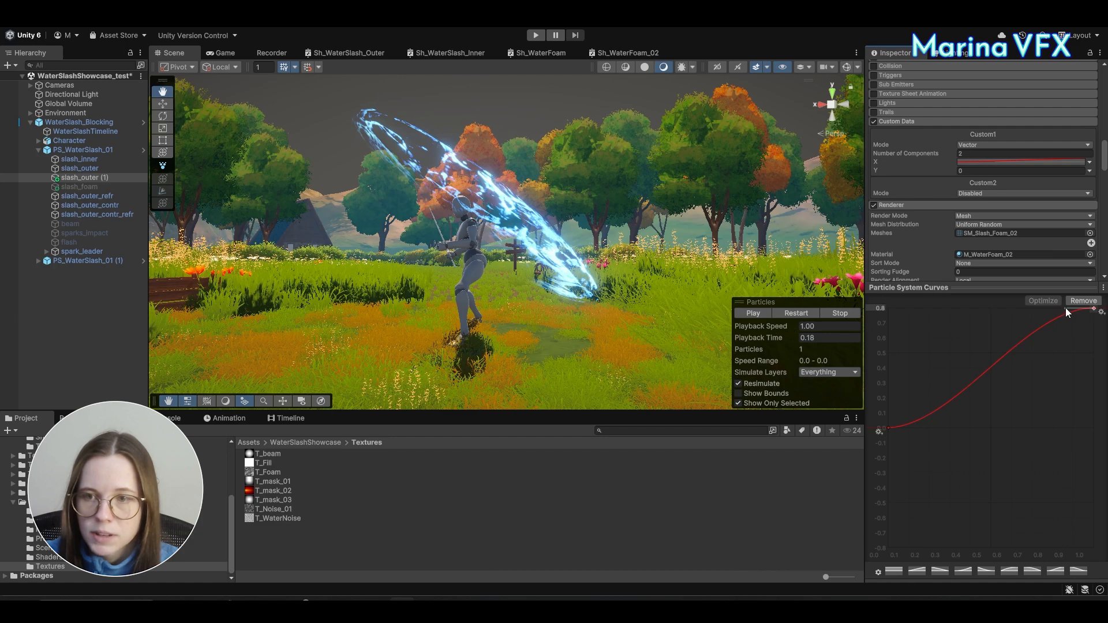
{"action": "left_click_drag", "start_coordinate": [1065, 307], "coordinate": [1075, 331]}
{"action": "left_click", "coordinate": [962, 291]}
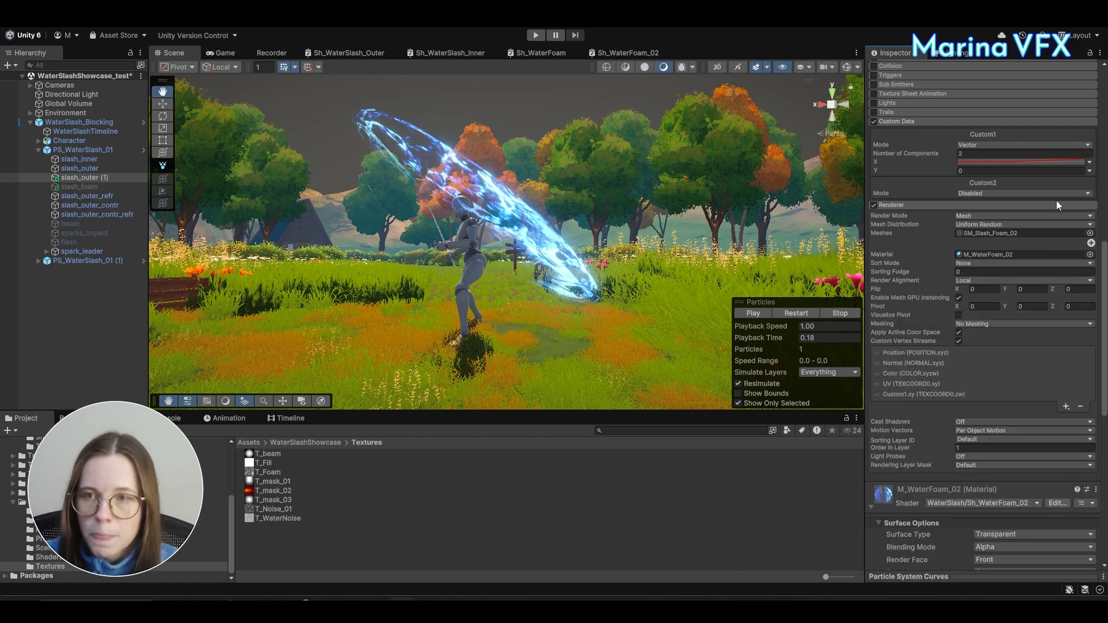
Step: Set Custom1 Y to a Curve using the rising ease-out preset with a maximum of 0.3
{"action": "left_click", "coordinate": [1089, 171]}
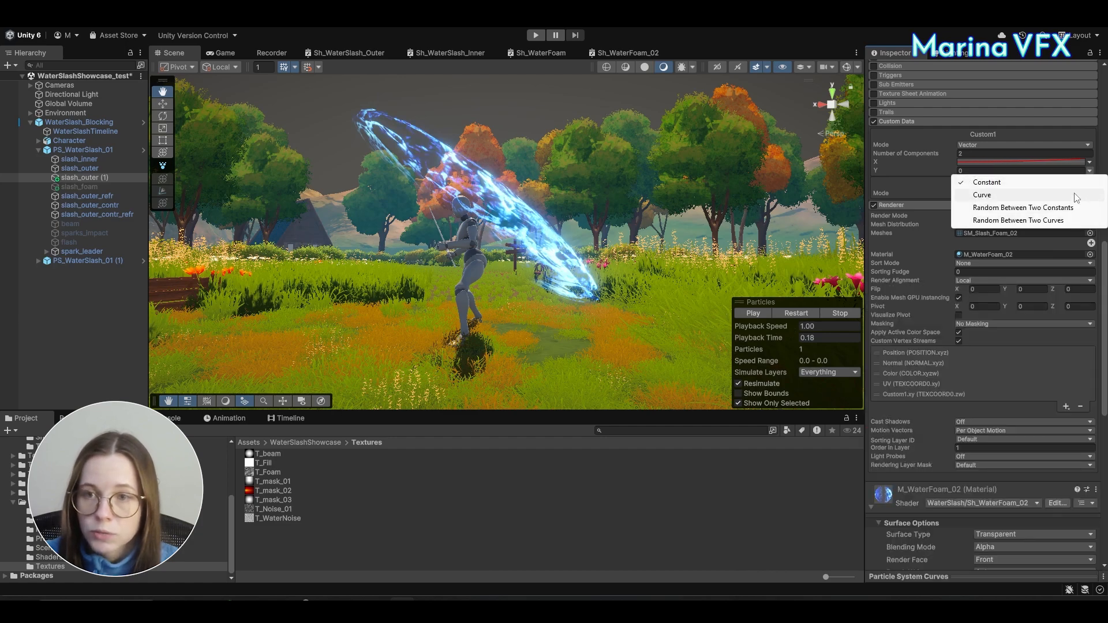
{"action": "left_click", "coordinate": [981, 196]}
{"action": "left_click", "coordinate": [919, 576]}
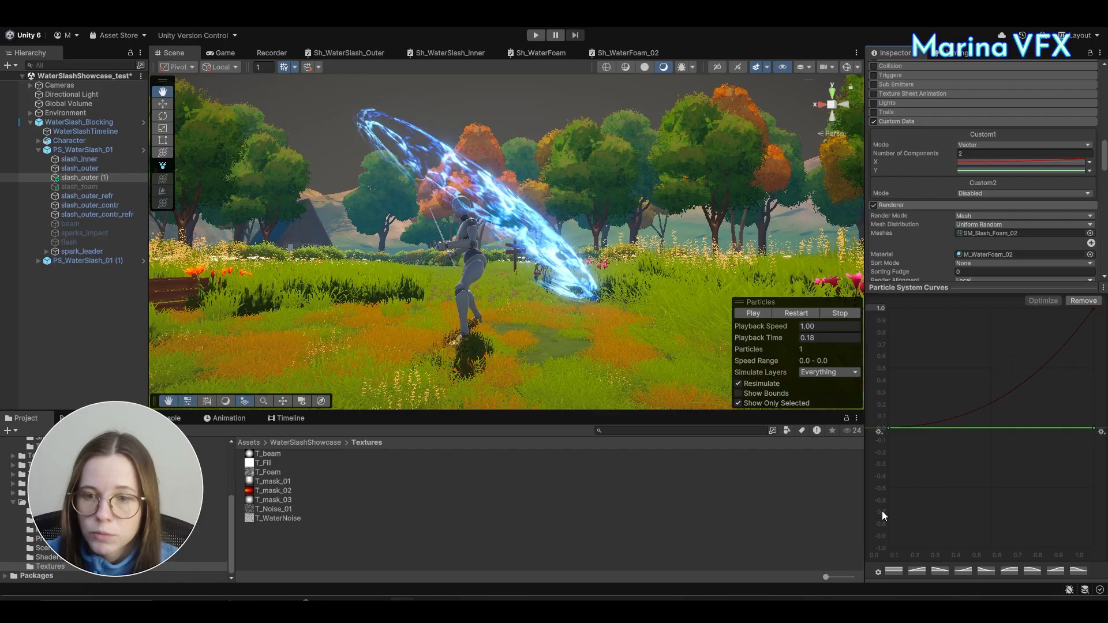
{"action": "left_click", "coordinate": [889, 427]}
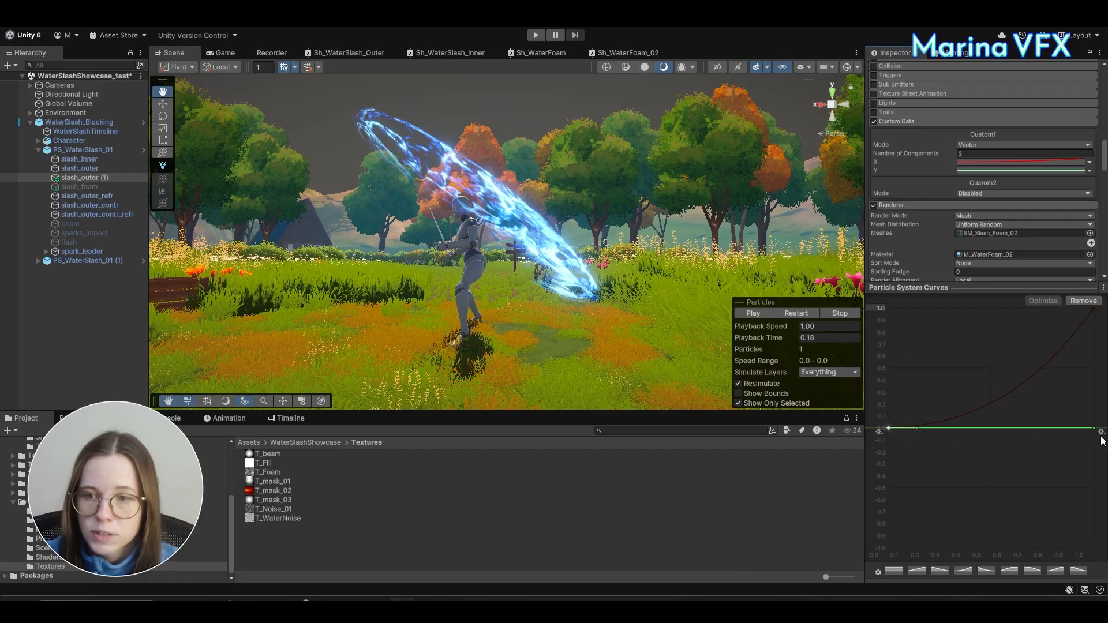
{"action": "left_click", "coordinate": [1009, 572]}
{"action": "left_click", "coordinate": [881, 308]}
{"action": "type", "text": "0.3"}
{"action": "key", "text": "Return"}
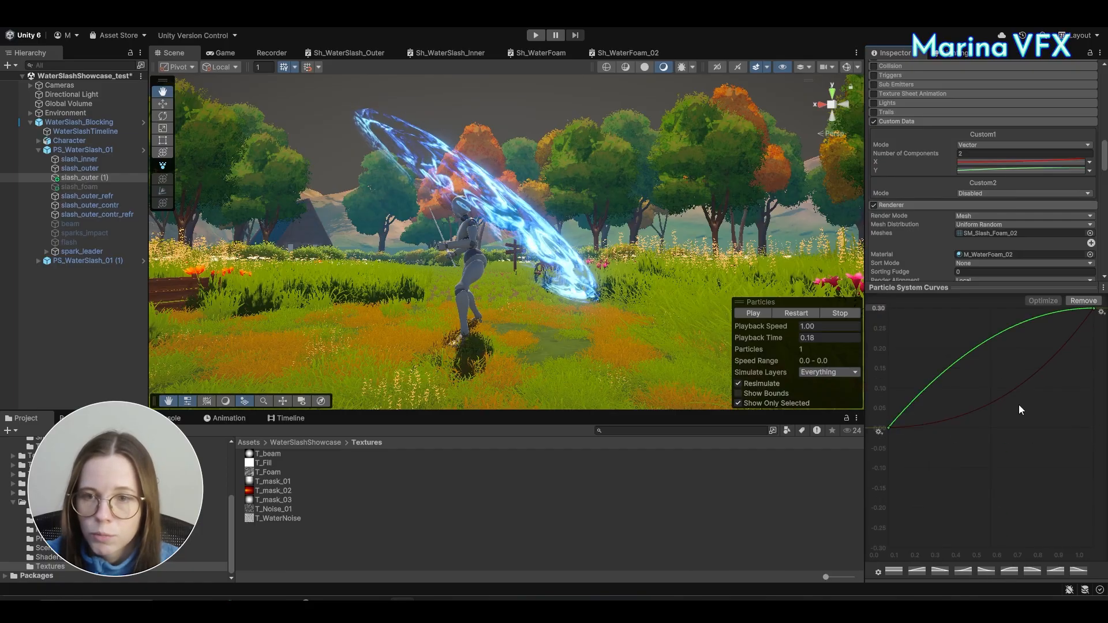
Step: Apply the rising ease-in-out preset to the Custom1 Y curve and replay the slash, pausing it mid-swing
{"action": "left_click", "coordinate": [1063, 573]}
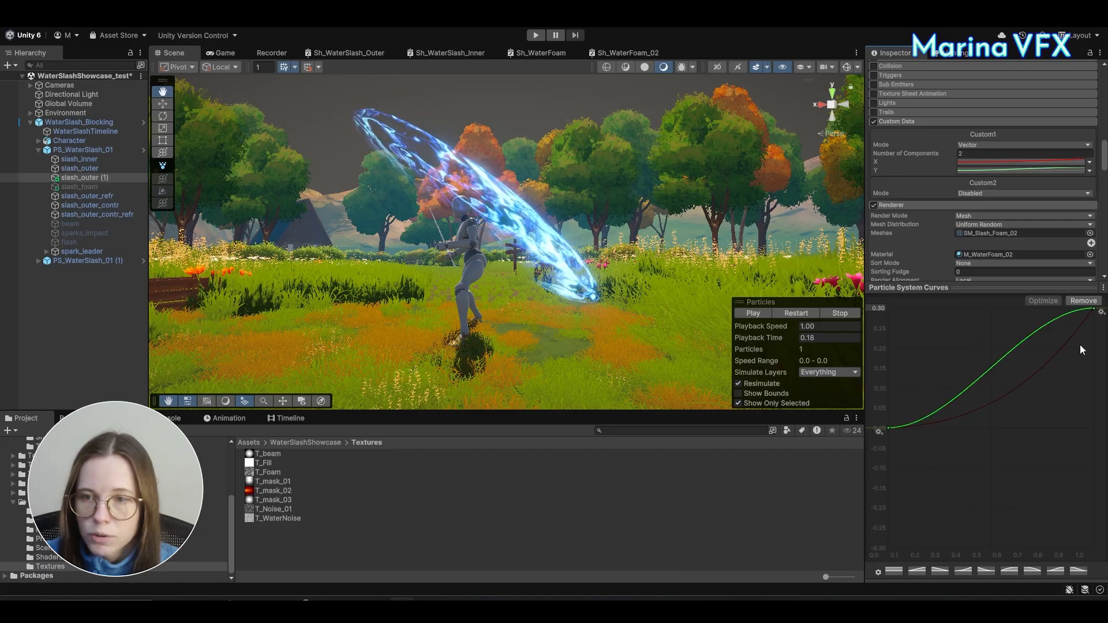
{"action": "left_click", "coordinate": [794, 312]}
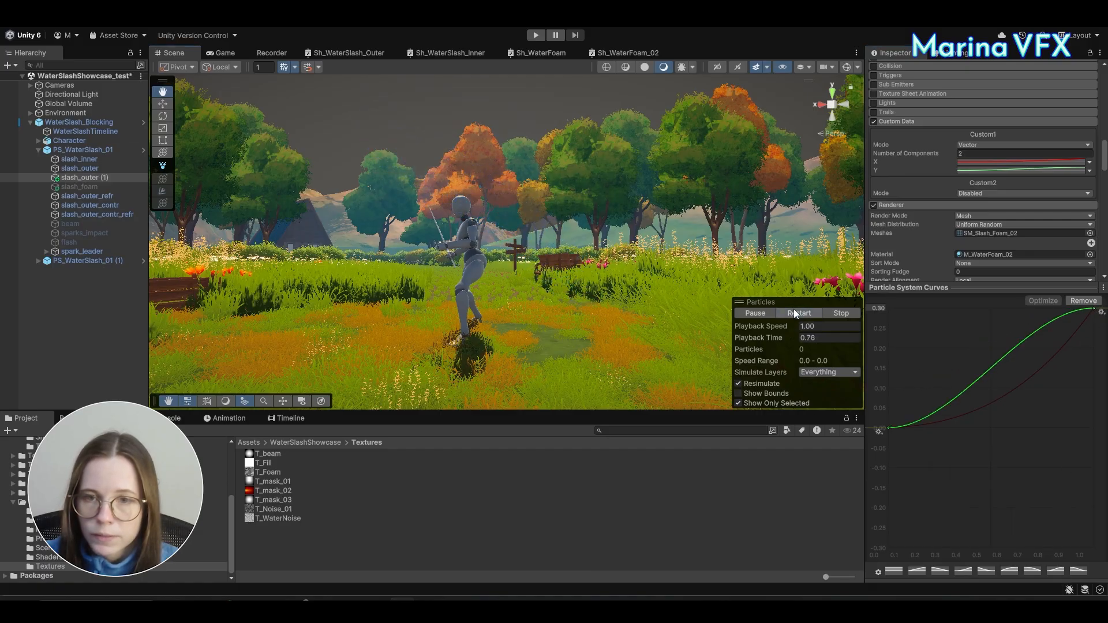
{"action": "left_click", "coordinate": [795, 314]}
{"action": "left_click", "coordinate": [795, 314]}
{"action": "left_click", "coordinate": [763, 314]}
Step: Set the time of the Custom1 Y curve's first key to 0.5 so the distortion starts mid-lifetime
{"action": "left_click_drag", "start_coordinate": [589, 245], "coordinate": [588, 346], "text": "alt"}
{"action": "left_click", "coordinate": [890, 427]}
{"action": "right_click", "coordinate": [892, 426]}
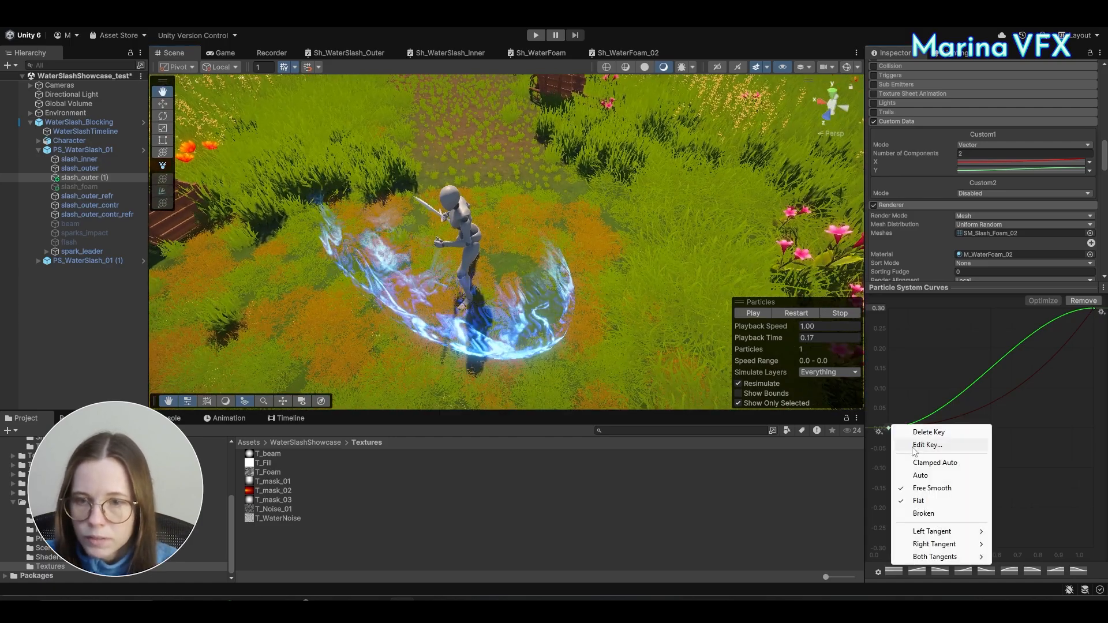
{"action": "left_click", "coordinate": [914, 447]}
{"action": "left_click", "coordinate": [930, 431]}
{"action": "type", "text": "0.5"}
{"action": "key", "text": "Return"}
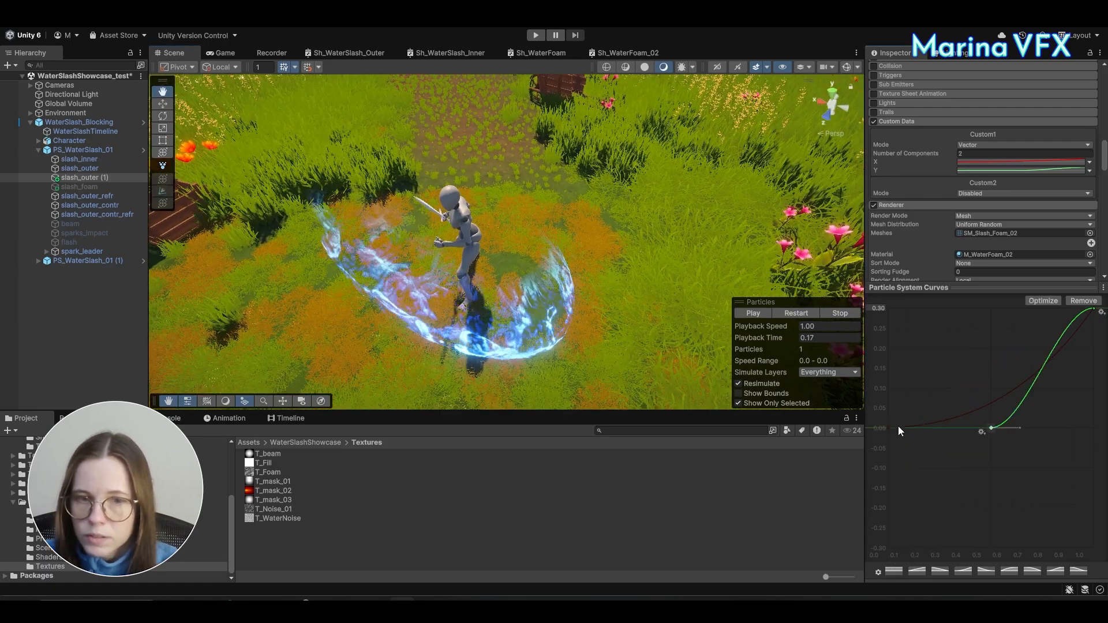
Step: Replay the slash several times and examine the delayed distortion from the character's front, paused mid-swing
{"action": "left_click", "coordinate": [798, 313]}
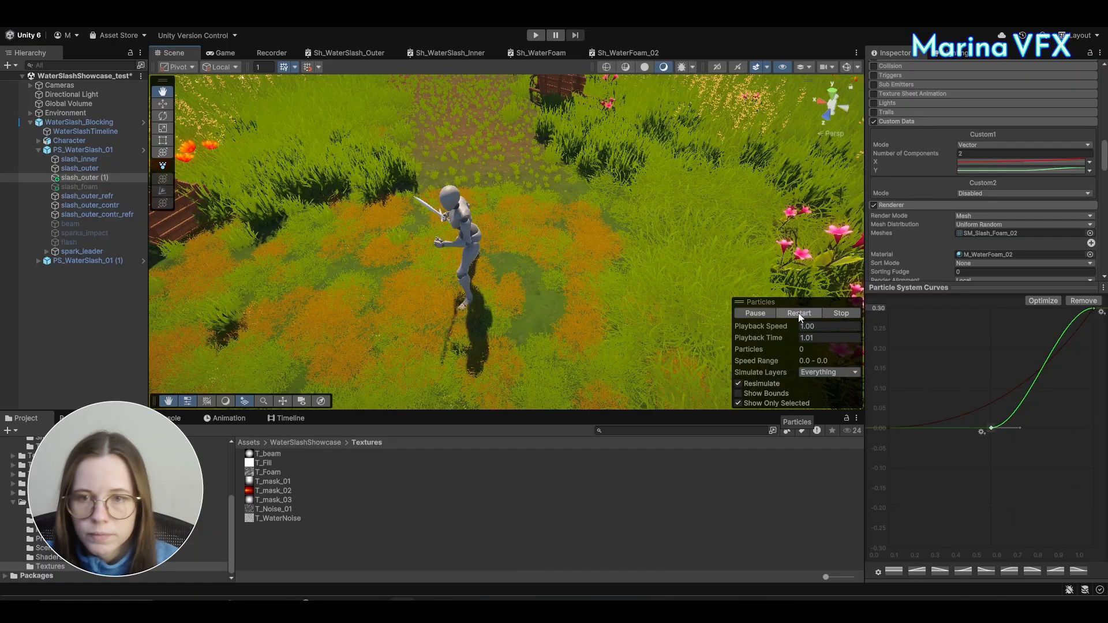
{"action": "left_click", "coordinate": [798, 312]}
{"action": "left_click_drag", "start_coordinate": [525, 352], "coordinate": [729, 312], "text": "alt"}
{"action": "left_click", "coordinate": [798, 313]}
{"action": "left_click", "coordinate": [799, 311]}
{"action": "left_click", "coordinate": [765, 310]}
{"action": "left_click_drag", "start_coordinate": [664, 254], "coordinate": [639, 260], "text": "alt"}
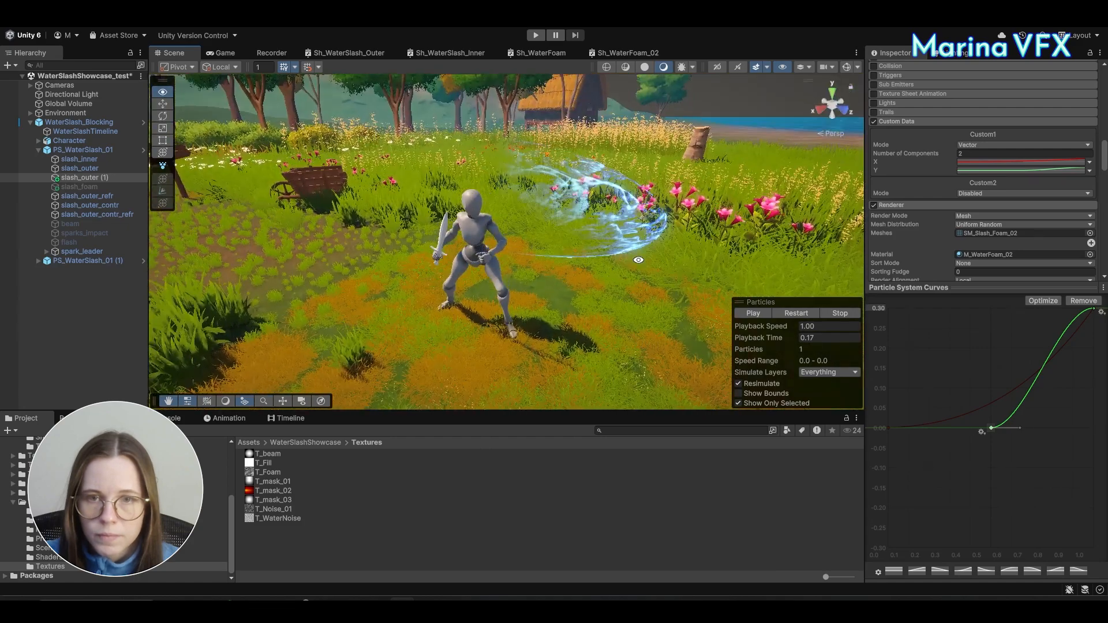
Step: Set the Render Face of the M_WaterFoam_02 material to Both
{"action": "left_click", "coordinate": [930, 287]}
{"action": "scroll", "coordinate": [946, 318], "scroll_direction": "down", "scroll_amount": 10}
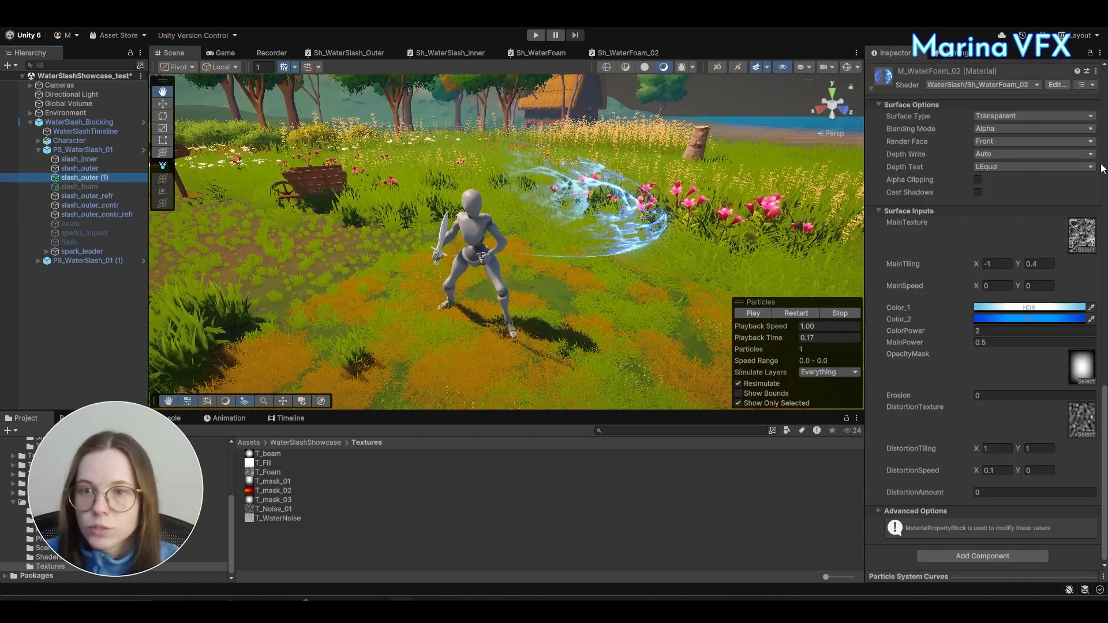
{"action": "left_click", "coordinate": [993, 144]}
{"action": "left_click", "coordinate": [1008, 154]}
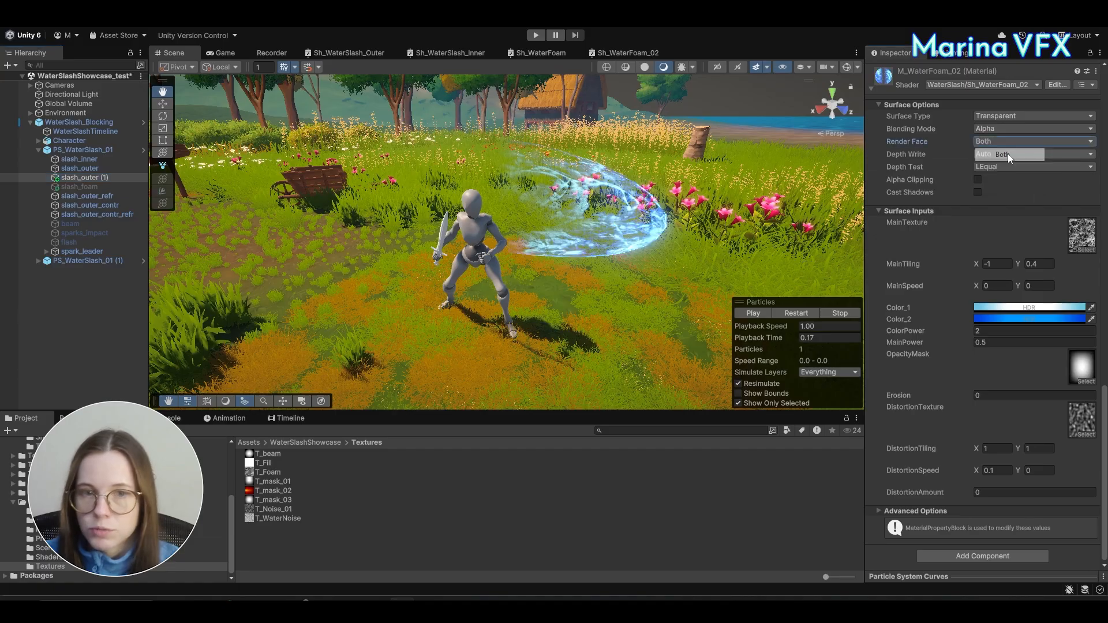
{"action": "left_click_drag", "start_coordinate": [644, 206], "coordinate": [658, 219], "text": "alt"}
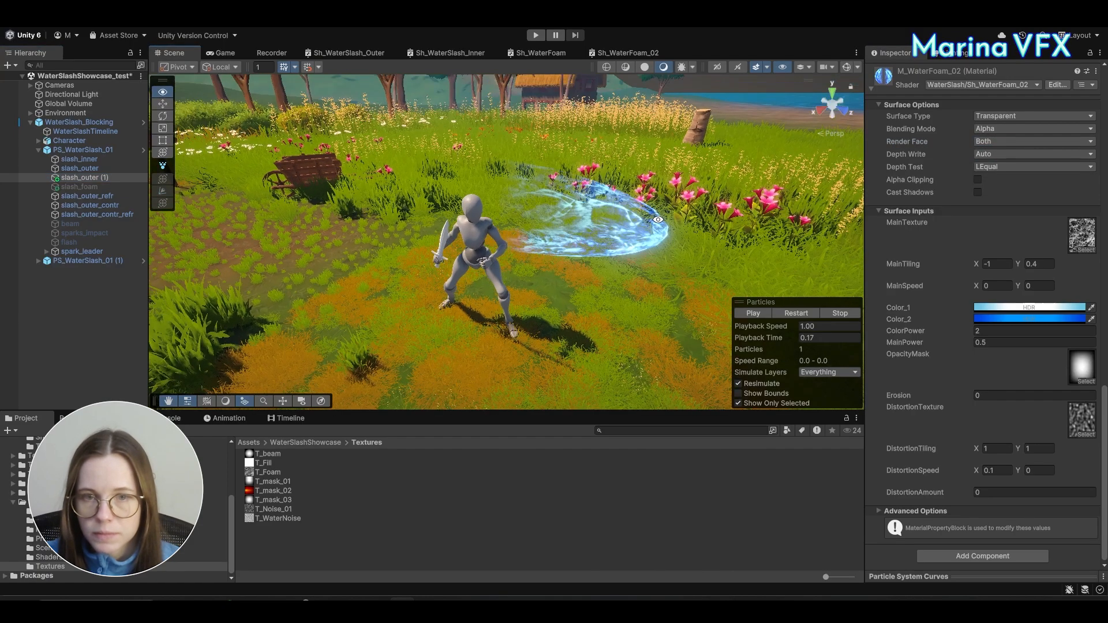
Step: Raise the HDR intensity of Color_1 in the M_WaterFoam_02 material to 6
{"action": "left_click", "coordinate": [989, 309]}
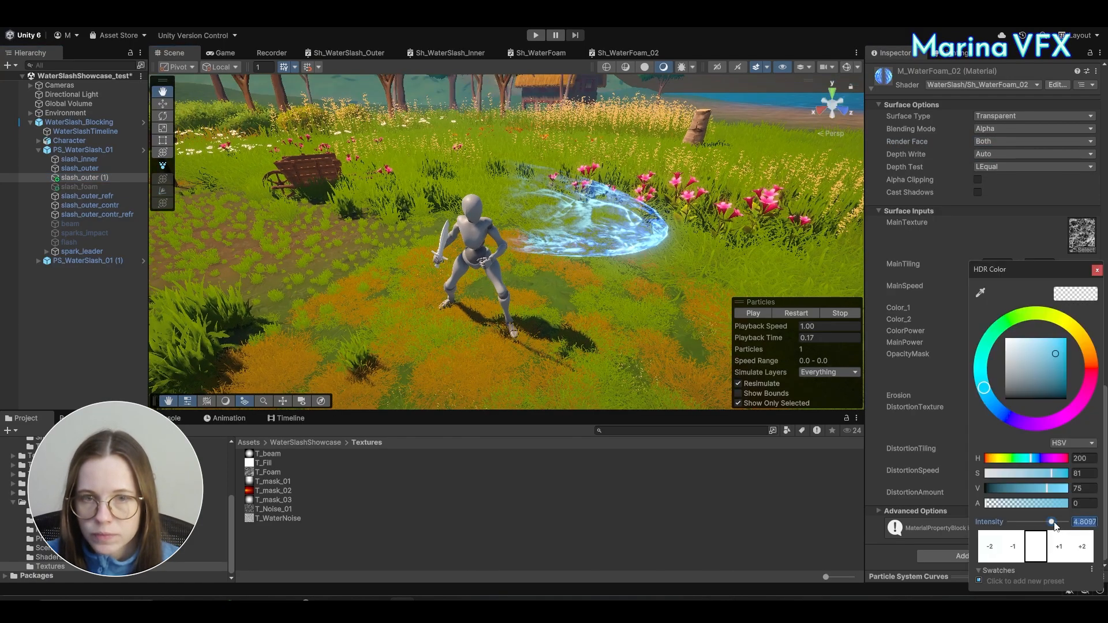
{"action": "left_click_drag", "start_coordinate": [1053, 523], "coordinate": [1059, 526]}
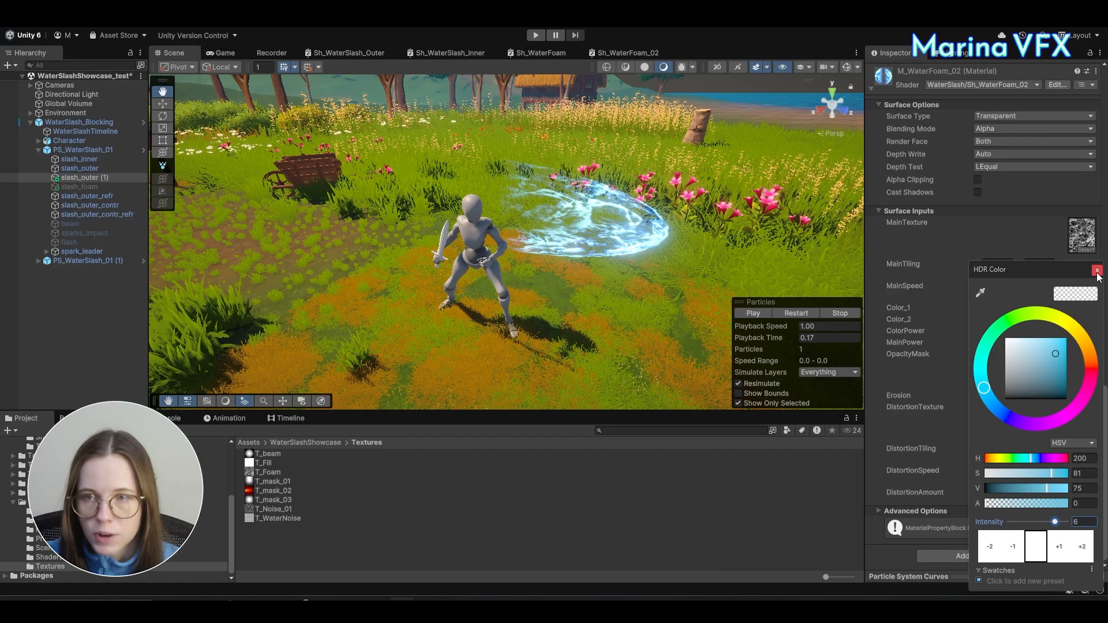
{"action": "left_click", "coordinate": [1097, 271]}
Step: Set the 3D Start Size Y of slash_outer (1) to 4 and replay the slash to check its height
{"action": "scroll", "coordinate": [1074, 253], "scroll_direction": "up", "scroll_amount": 20}
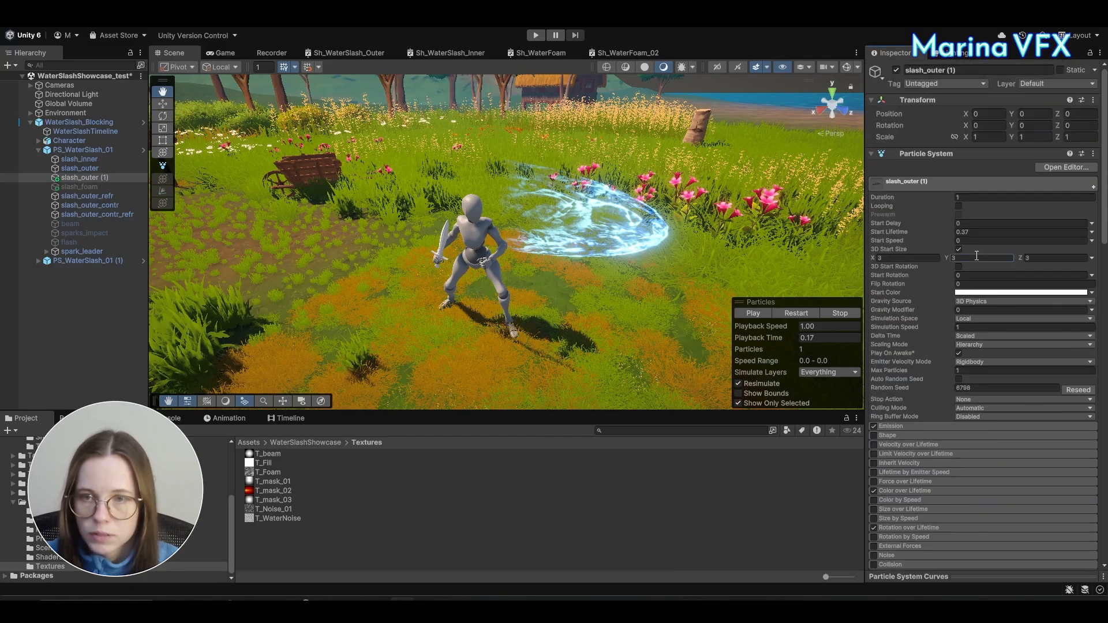
{"action": "left_click", "coordinate": [977, 256]}
{"action": "type", "text": "4"}
{"action": "left_click", "coordinate": [798, 314]}
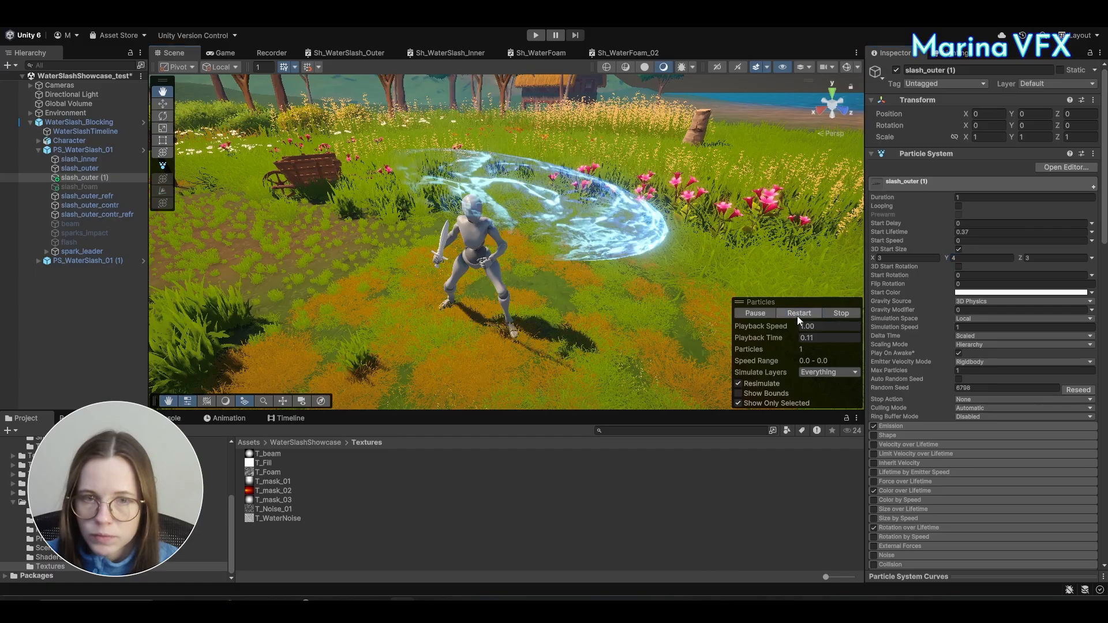
{"action": "left_click", "coordinate": [797, 317]}
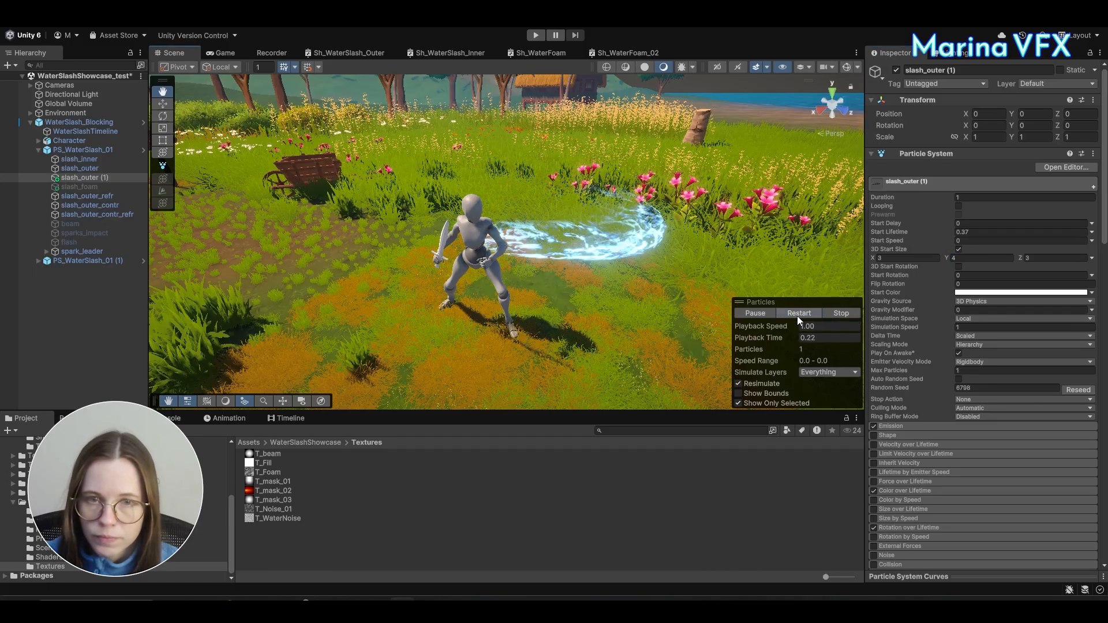
{"action": "left_click", "coordinate": [798, 316]}
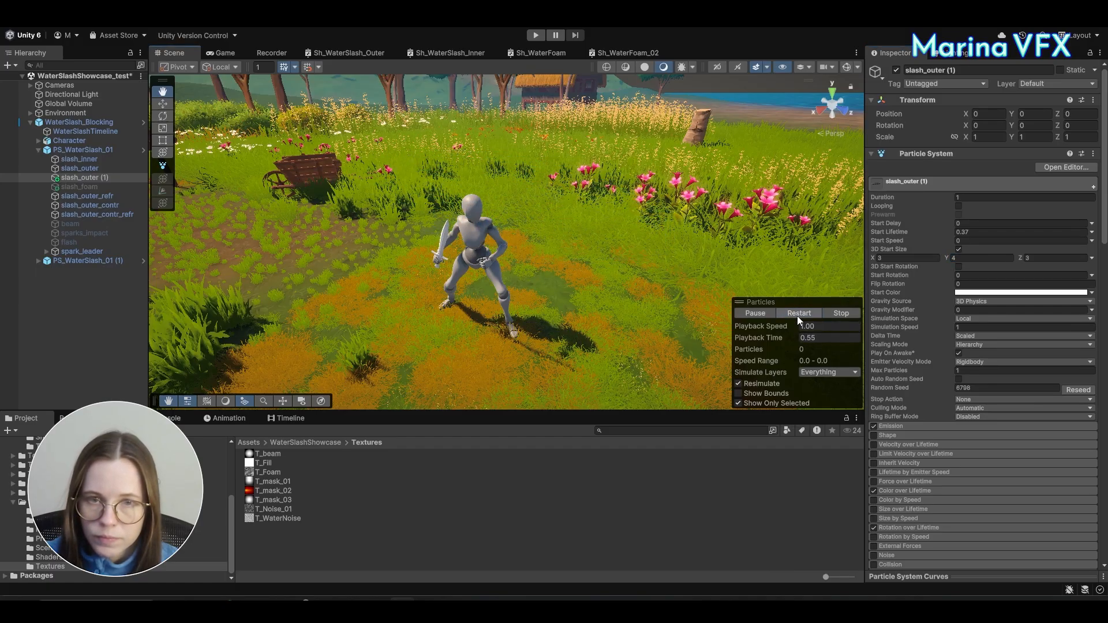
{"action": "left_click", "coordinate": [797, 316]}
{"action": "left_click", "coordinate": [798, 316]}
{"action": "left_click", "coordinate": [772, 313]}
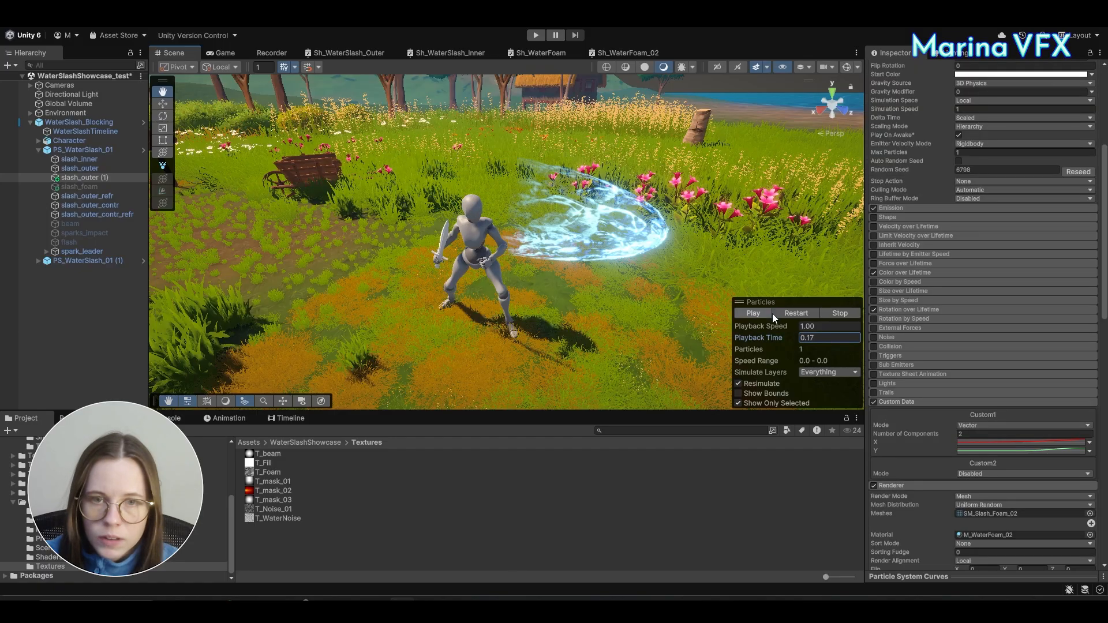
Step: Scrub the playback time to 0.31 and enable Size over Lifetime with Separate Axes on slash_outer (1)
{"action": "left_click_drag", "start_coordinate": [773, 344], "coordinate": [814, 344]}
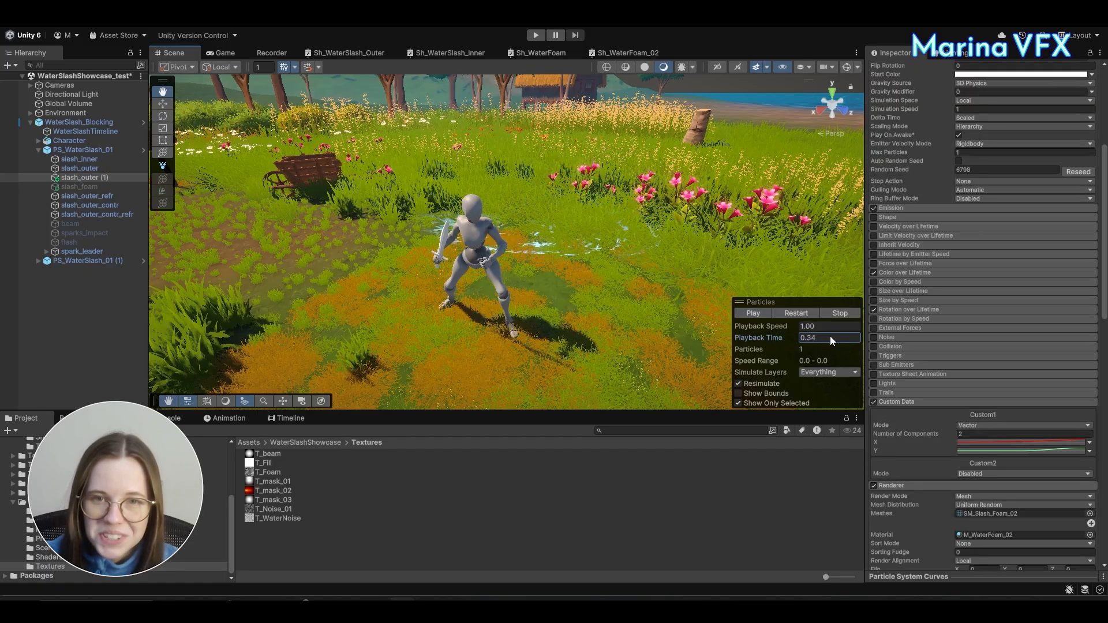
{"action": "left_click_drag", "start_coordinate": [822, 331], "coordinate": [821, 330]}
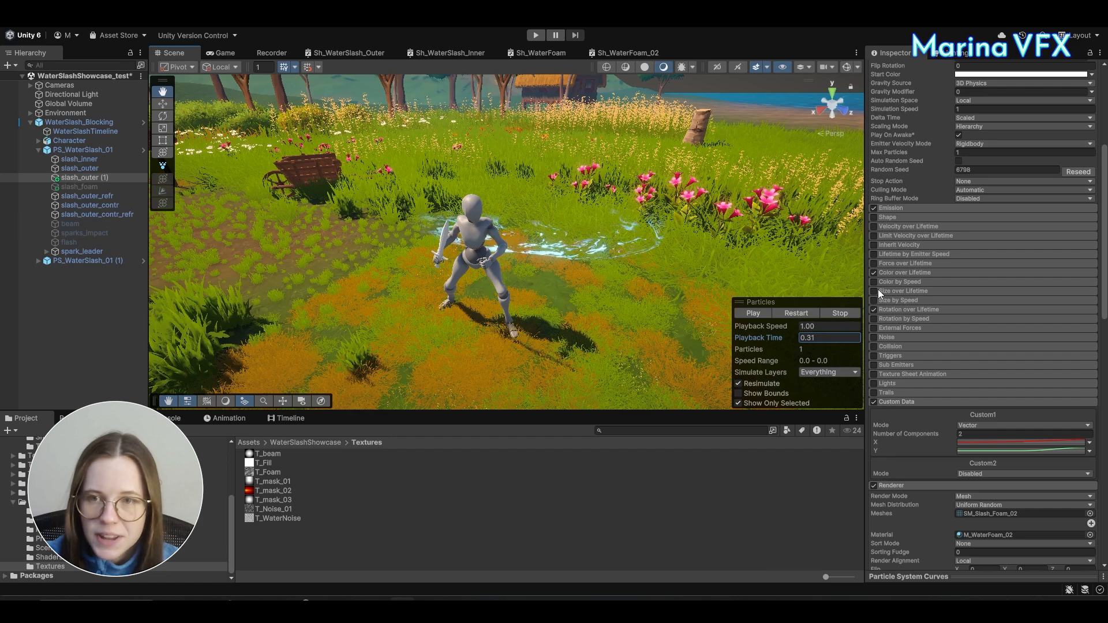
{"action": "left_click", "coordinate": [874, 291]}
{"action": "left_click", "coordinate": [895, 290]}
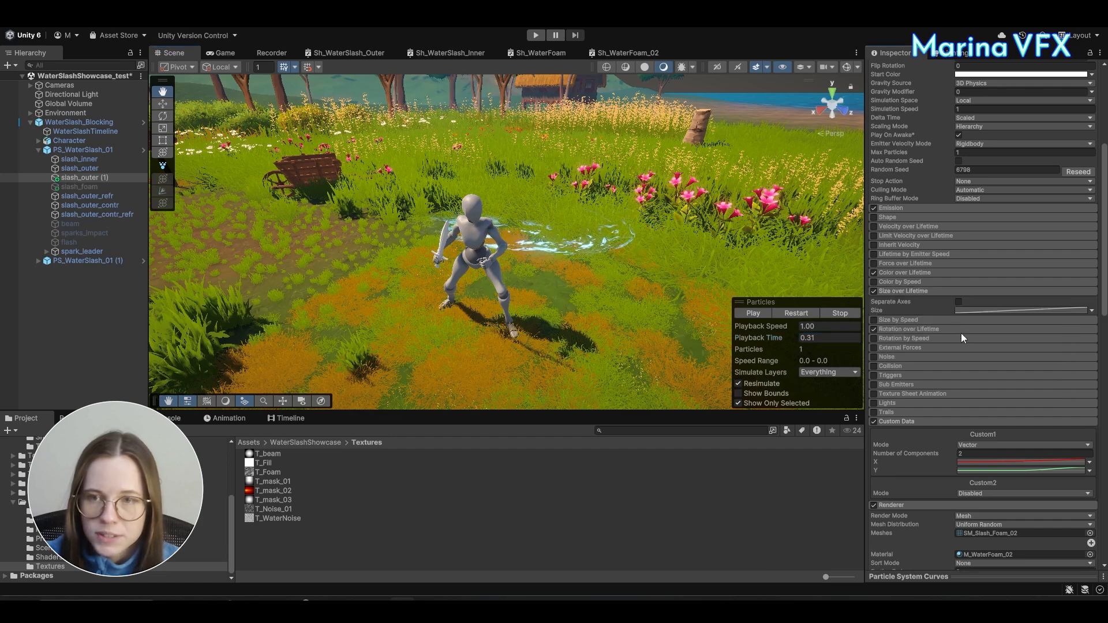
{"action": "left_click", "coordinate": [959, 302]}
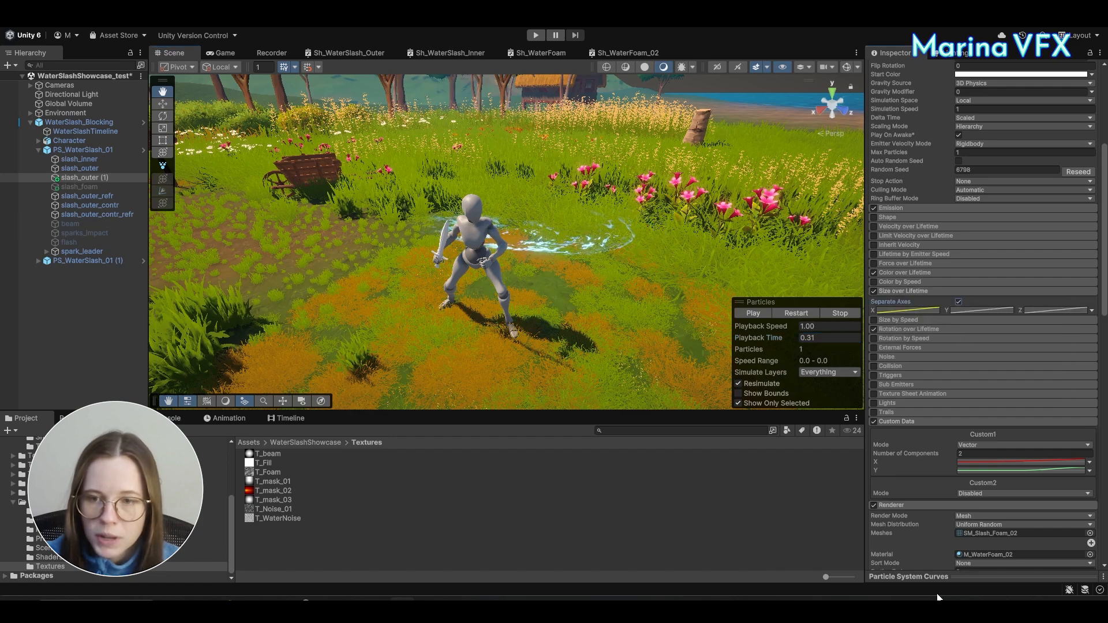
Step: Make the X and Z curves of Size over Lifetime constant at 1 using the flat preset
{"action": "left_click", "coordinate": [925, 575]}
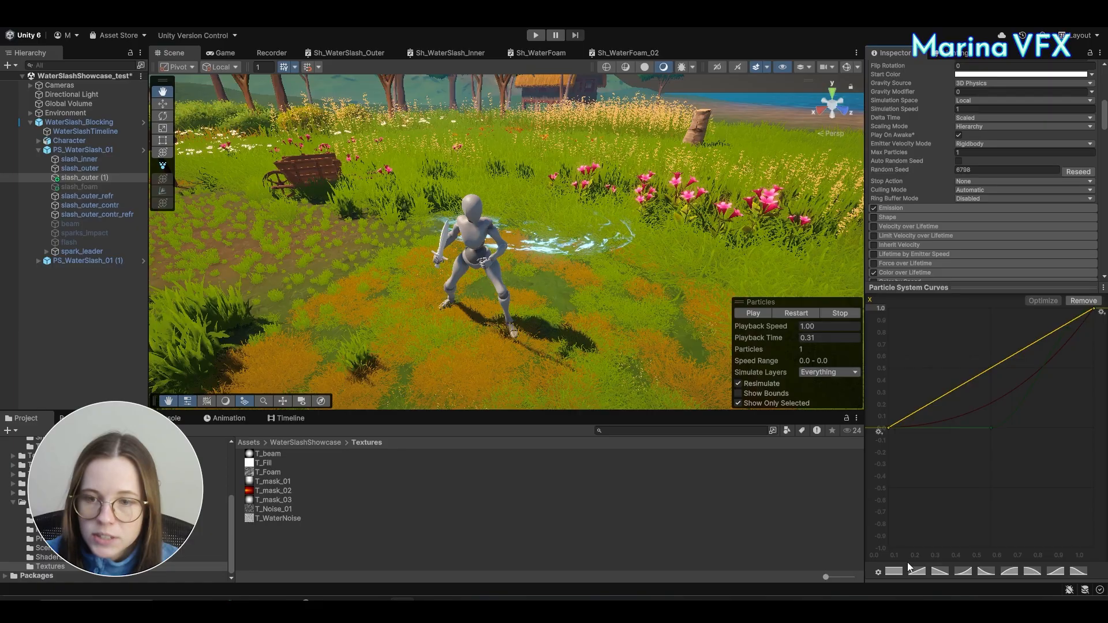
{"action": "left_click", "coordinate": [890, 572]}
{"action": "scroll", "coordinate": [955, 259], "scroll_direction": "down", "scroll_amount": 5}
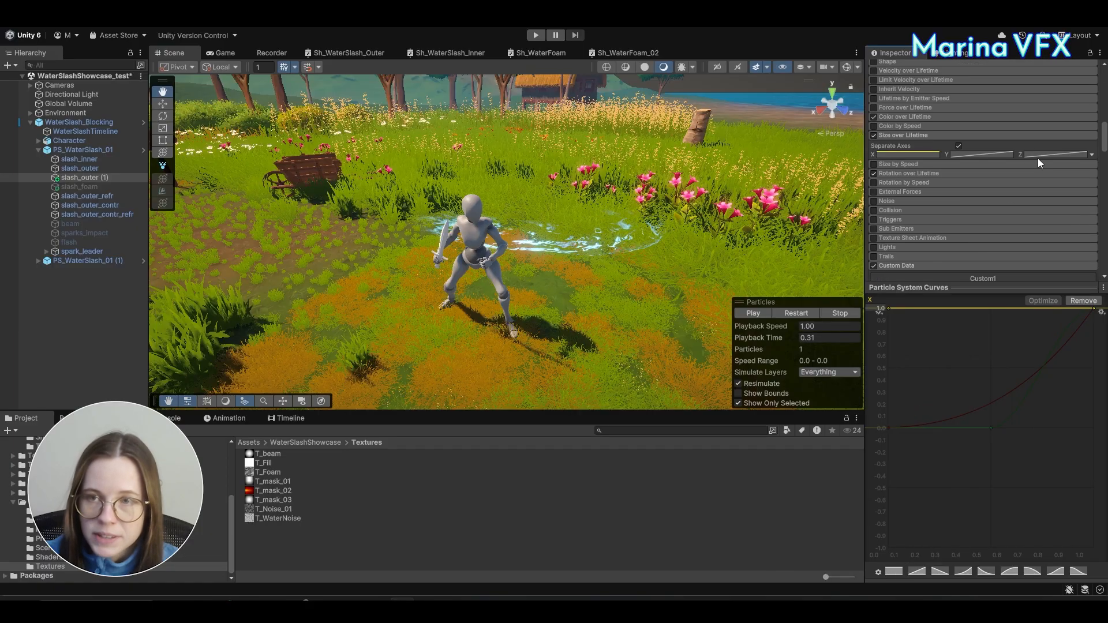
{"action": "left_click", "coordinate": [1040, 154]}
{"action": "left_click", "coordinate": [894, 571]}
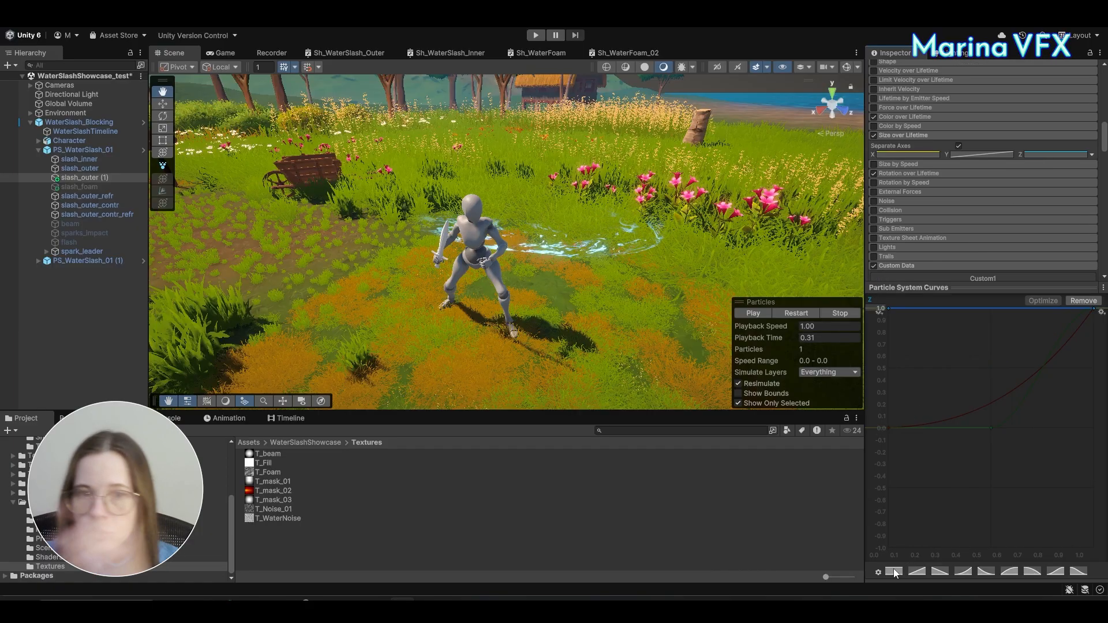
Step: Set the Size over Lifetime Y curve's maximum to 2 and its first key to value 1, then replay the slash
{"action": "left_click", "coordinate": [965, 155]}
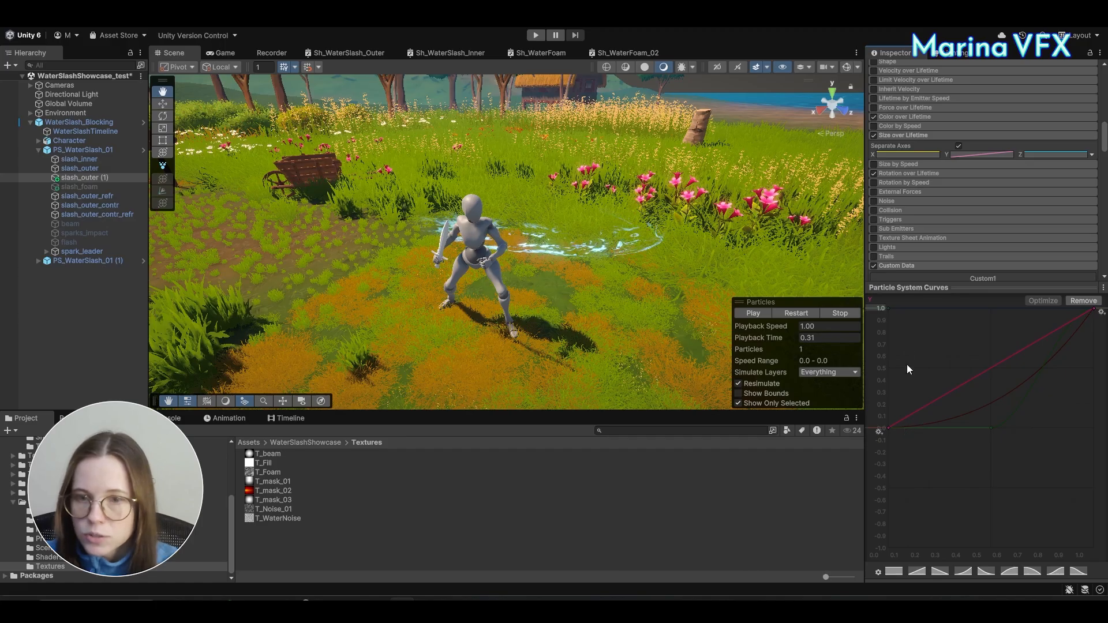
{"action": "left_click", "coordinate": [883, 309]}
{"action": "type", "text": "2"}
{"action": "key", "text": "Return"}
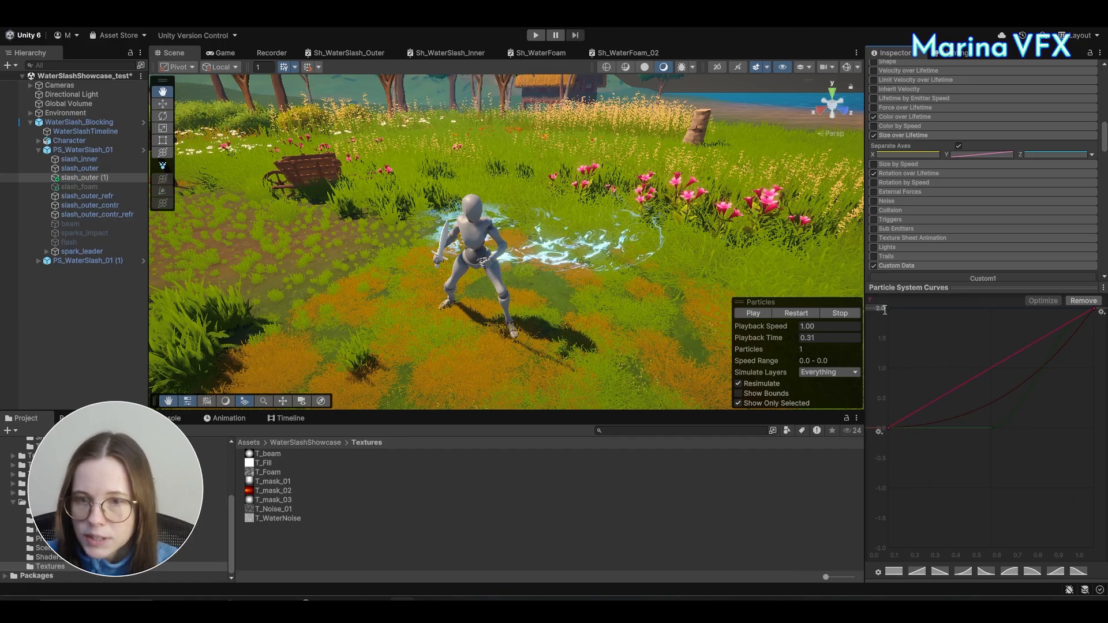
{"action": "right_click", "coordinate": [890, 426]}
{"action": "left_click", "coordinate": [923, 445]}
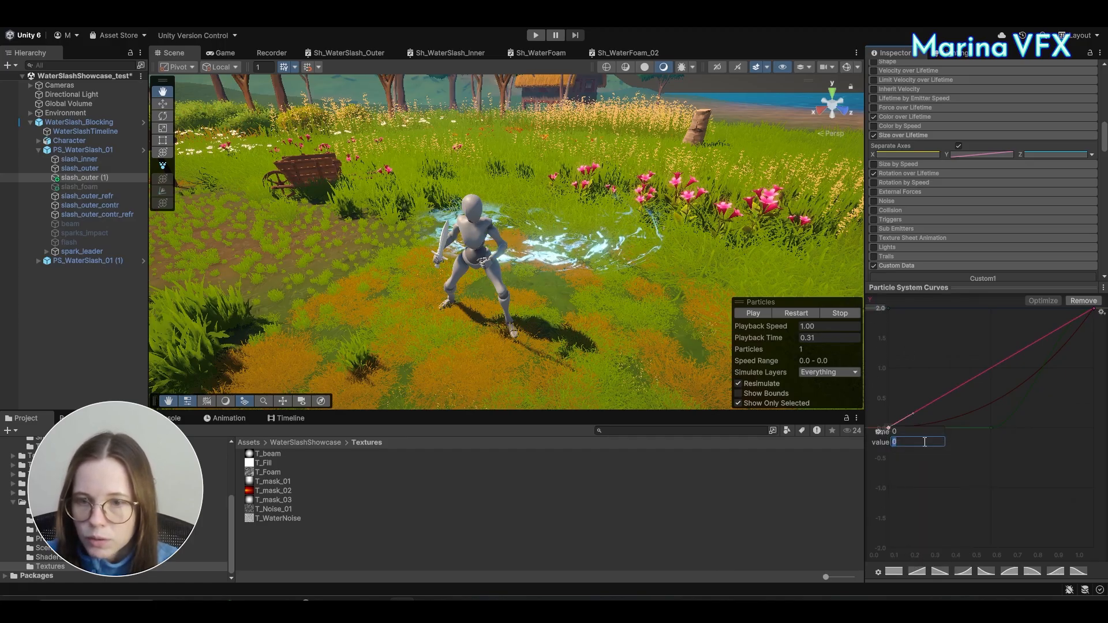
{"action": "type", "text": "1"}
{"action": "key", "text": "Return"}
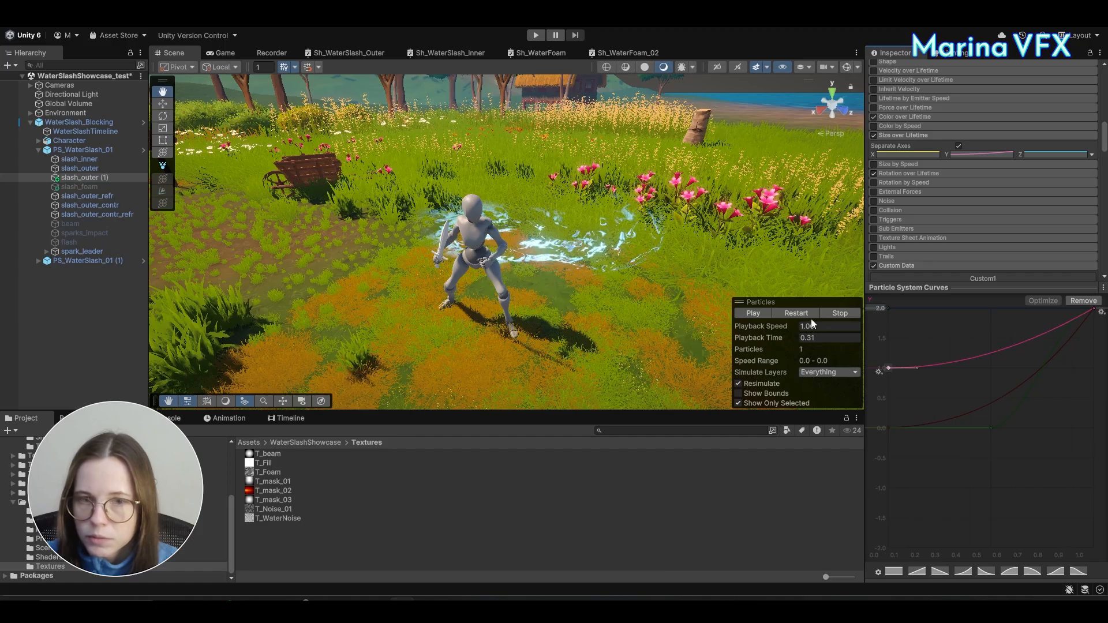
{"action": "left_click", "coordinate": [794, 313]}
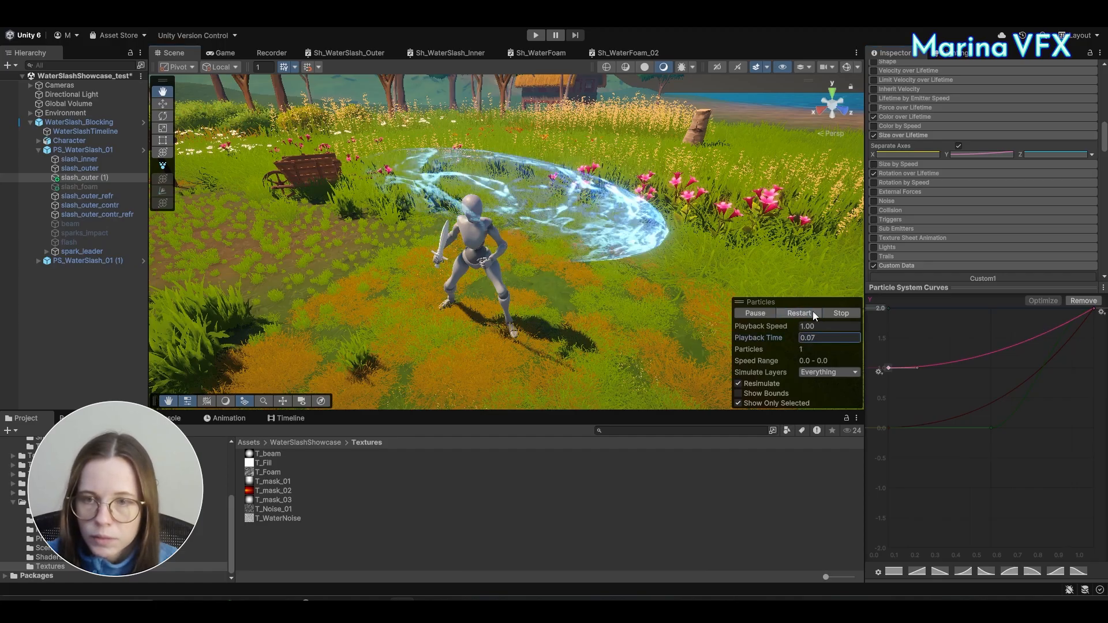
Step: Make the last key of the Size over Lifetime Y curve Flat and replay the slash
{"action": "right_click", "coordinate": [1092, 310]}
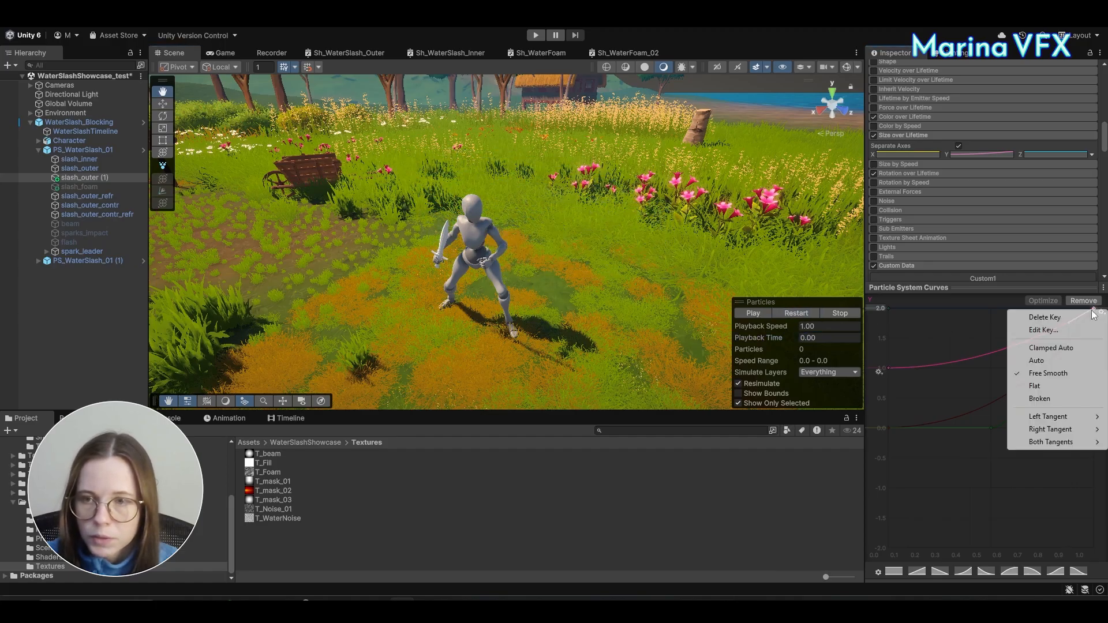
{"action": "left_click", "coordinate": [1058, 386]}
{"action": "left_click", "coordinate": [795, 312]}
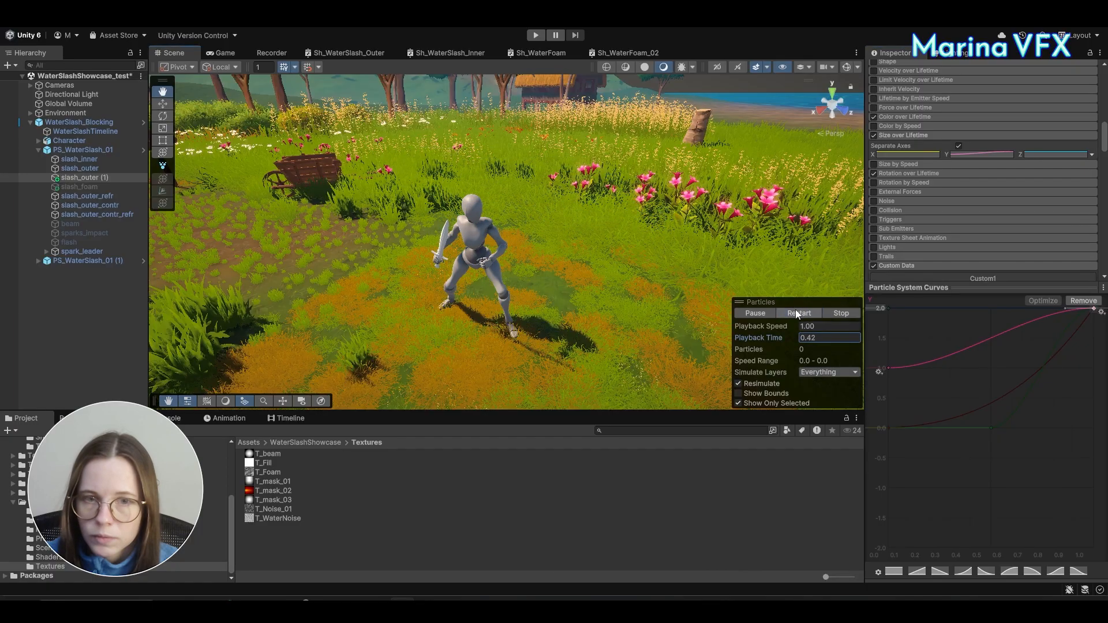
Step: Set the Size over Lifetime Y curve's maximum to 1.5, replay the slash, and collapse the curve editor
{"action": "left_click", "coordinate": [879, 308]}
{"action": "type", "text": "1.5"}
{"action": "key", "text": "Return"}
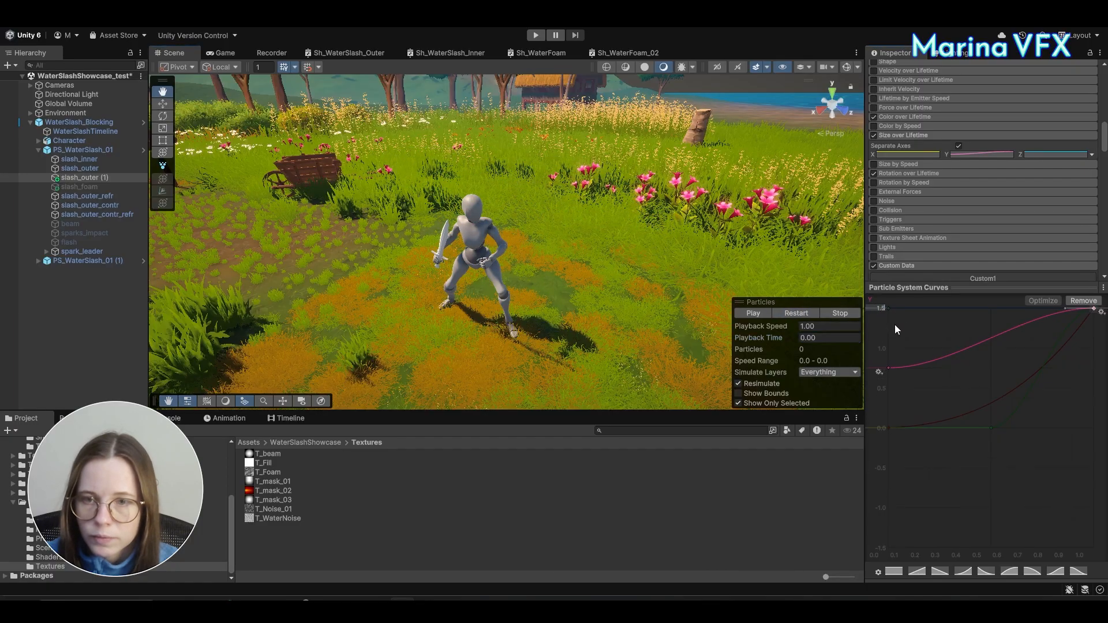
{"action": "left_click", "coordinate": [888, 368]}
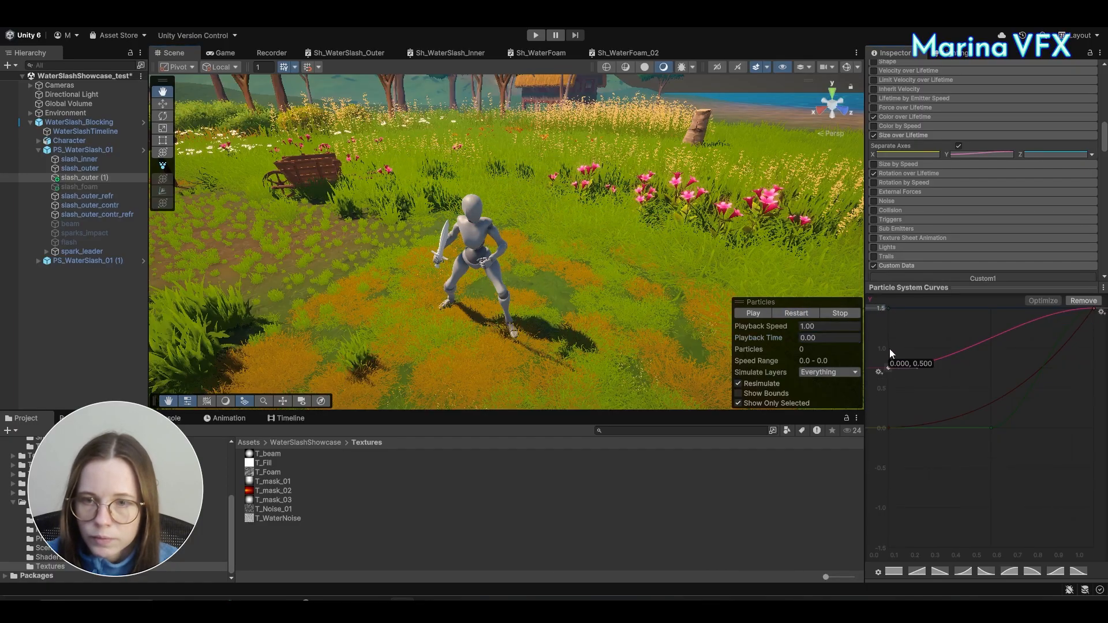
{"action": "left_click", "coordinate": [802, 308]}
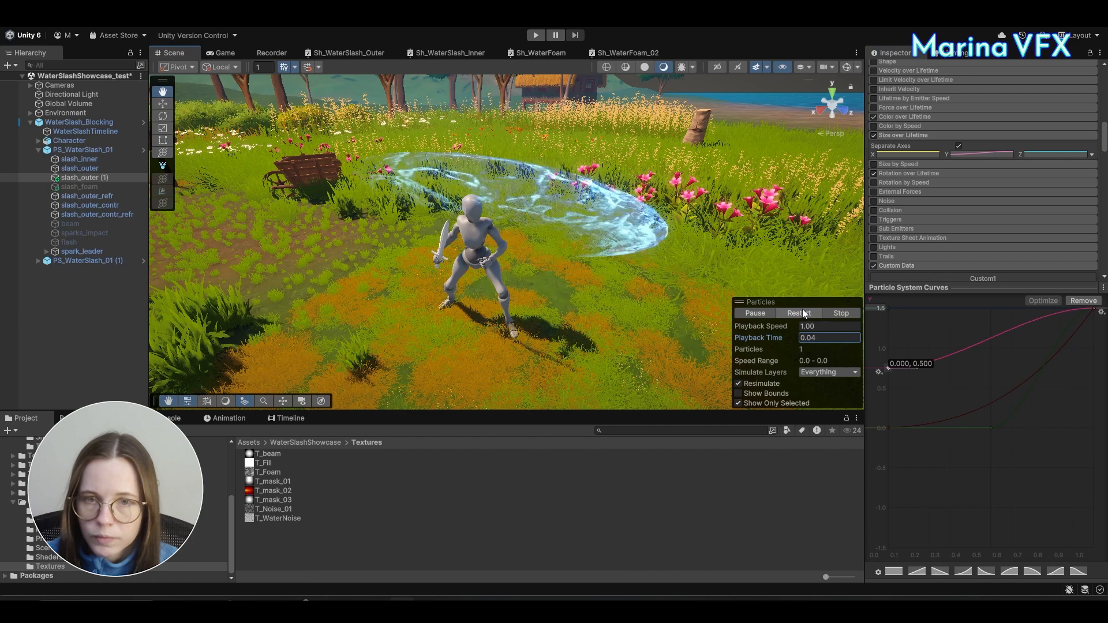
{"action": "left_click", "coordinate": [802, 313]}
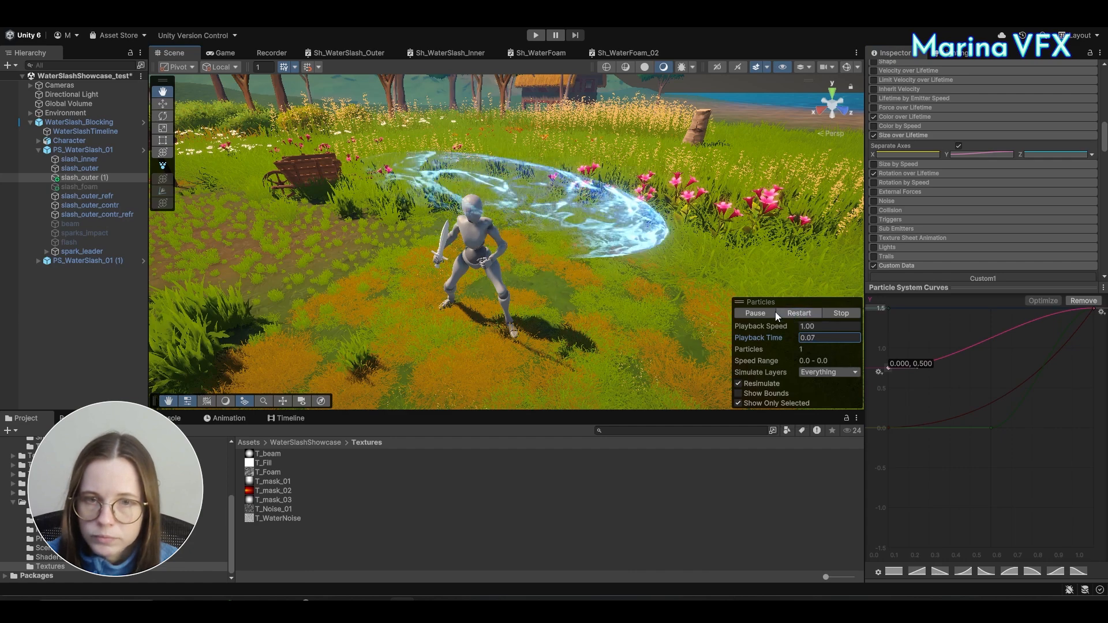
{"action": "left_click", "coordinate": [970, 283]}
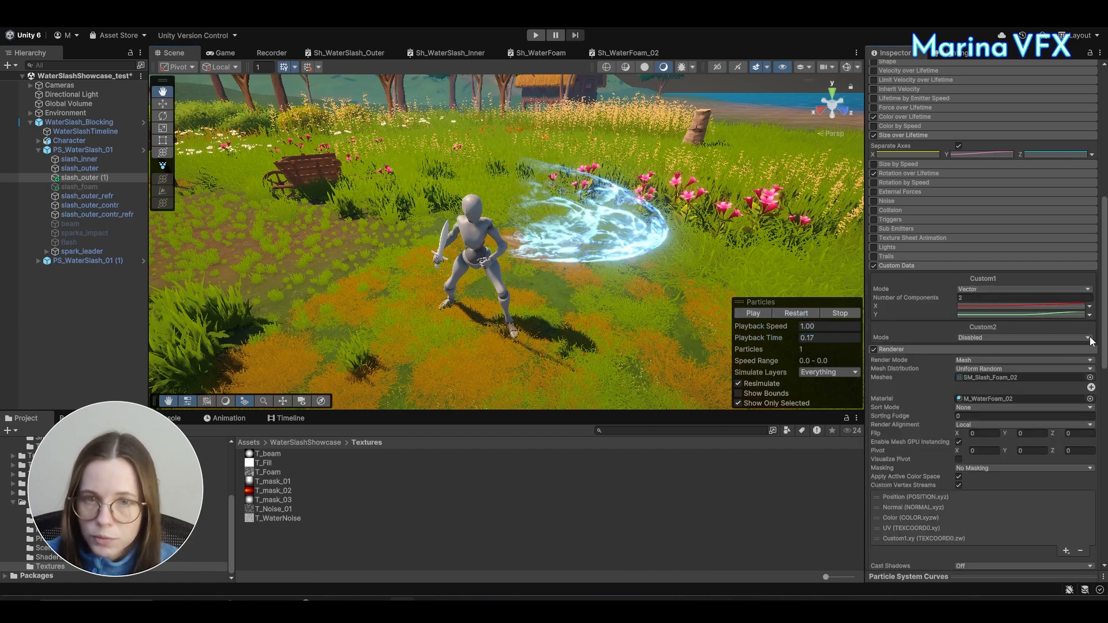
Step: Move the first key of the Custom1 X curve to time 0.2
{"action": "scroll", "coordinate": [978, 261], "scroll_direction": "down", "scroll_amount": 8}
{"action": "scroll", "coordinate": [978, 260], "scroll_direction": "up", "scroll_amount": 4}
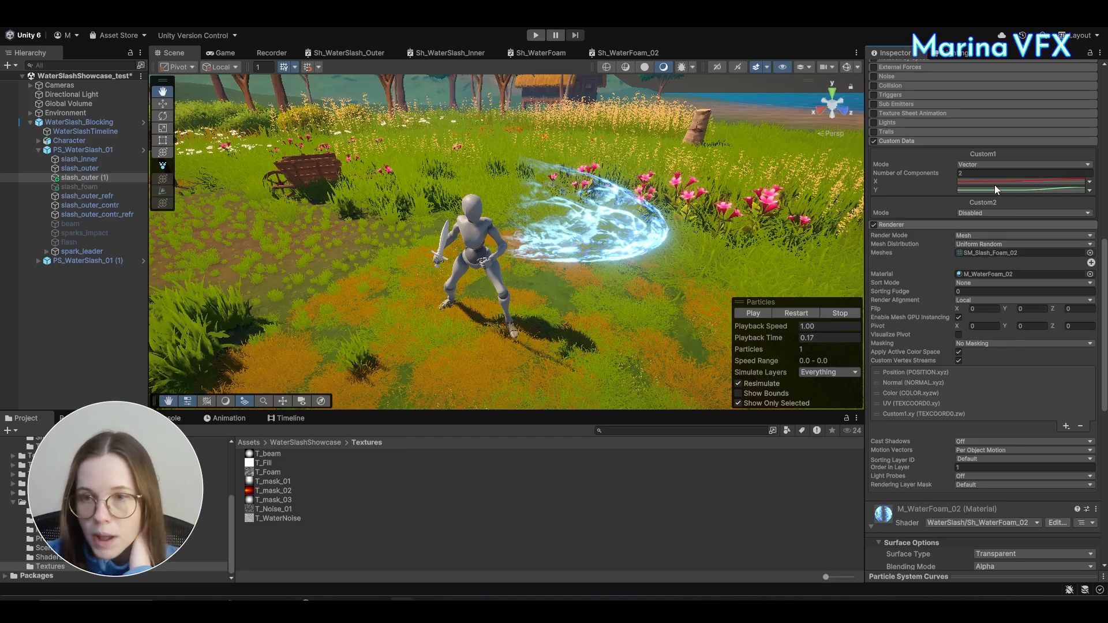
{"action": "left_click", "coordinate": [919, 578]}
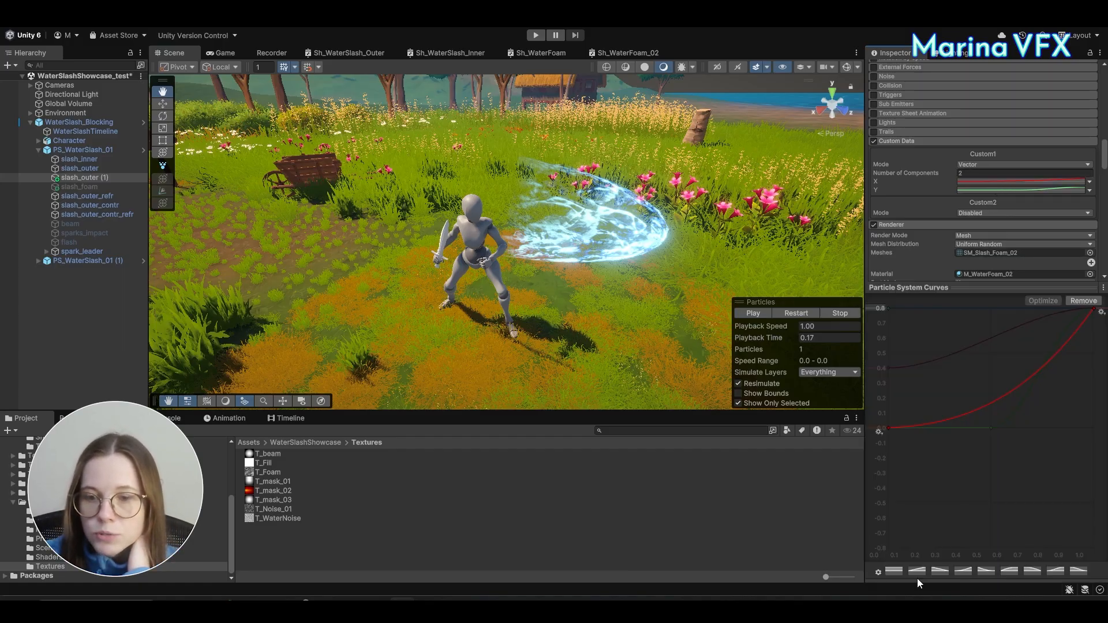
{"action": "right_click", "coordinate": [888, 428]}
{"action": "left_click", "coordinate": [917, 445]}
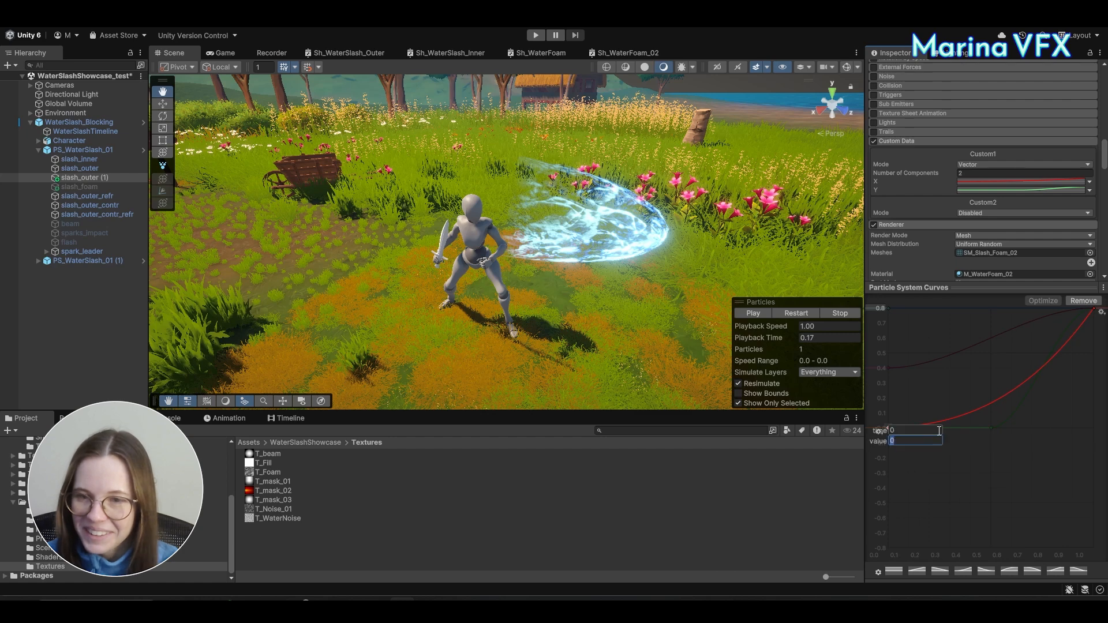
{"action": "left_click_drag", "start_coordinate": [939, 431], "coordinate": [875, 399]}
{"action": "type", "text": "0.2"}
{"action": "key", "text": "Return"}
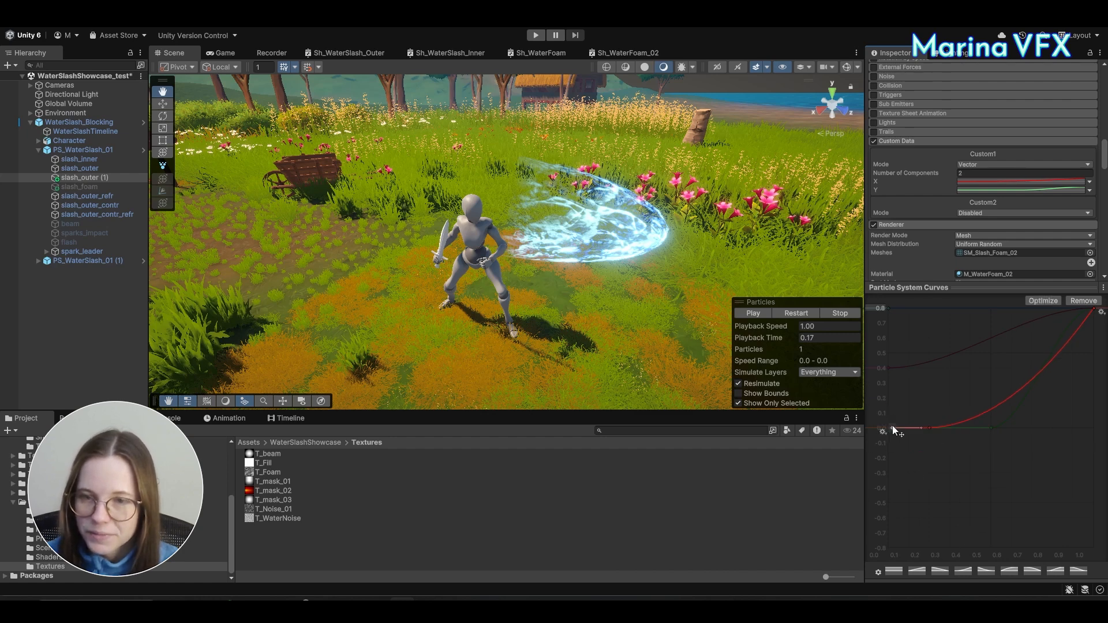
Step: Give the Custom1 X curve a starting key of 0.8 at time 0, replay the slash, and scrub to 0.24
{"action": "right_click", "coordinate": [891, 428]}
{"action": "left_click", "coordinate": [921, 445]}
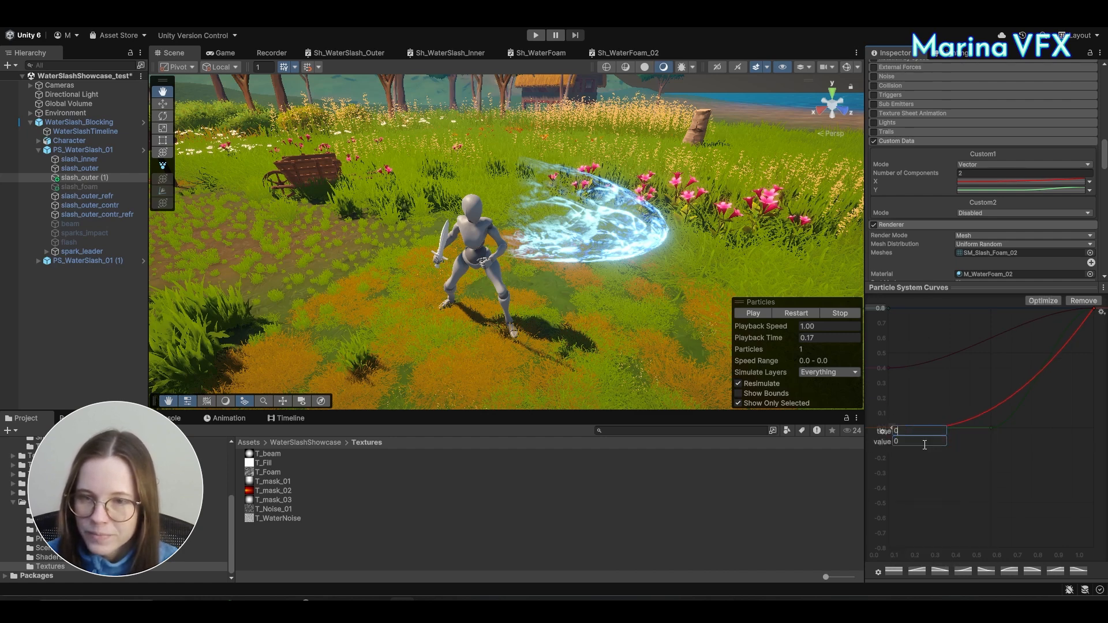
{"action": "key", "text": "Return"}
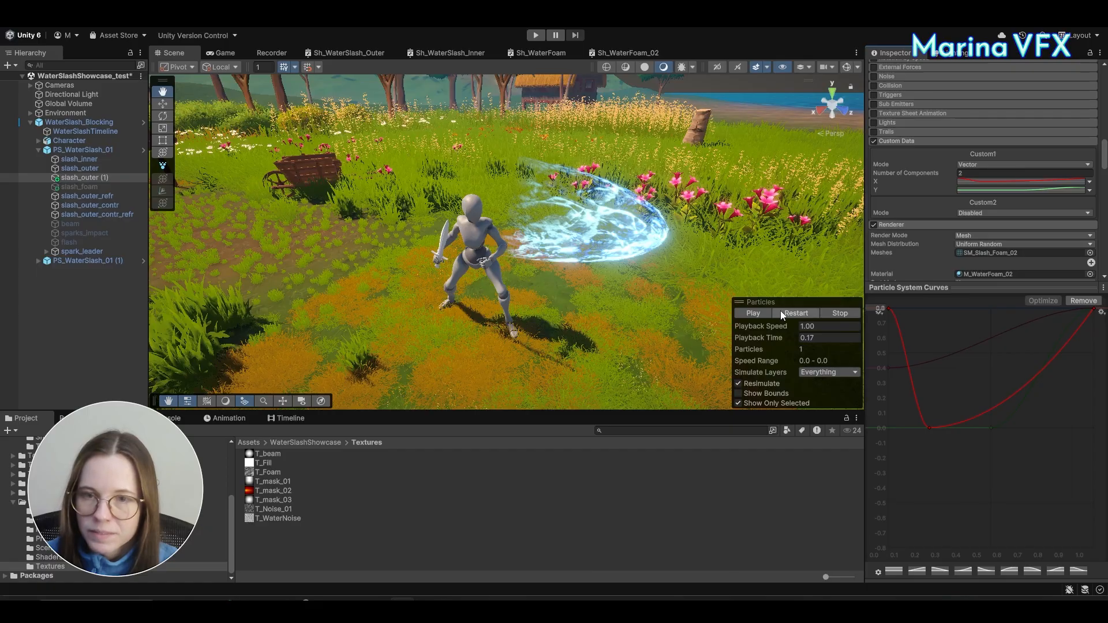
{"action": "left_click", "coordinate": [780, 313]}
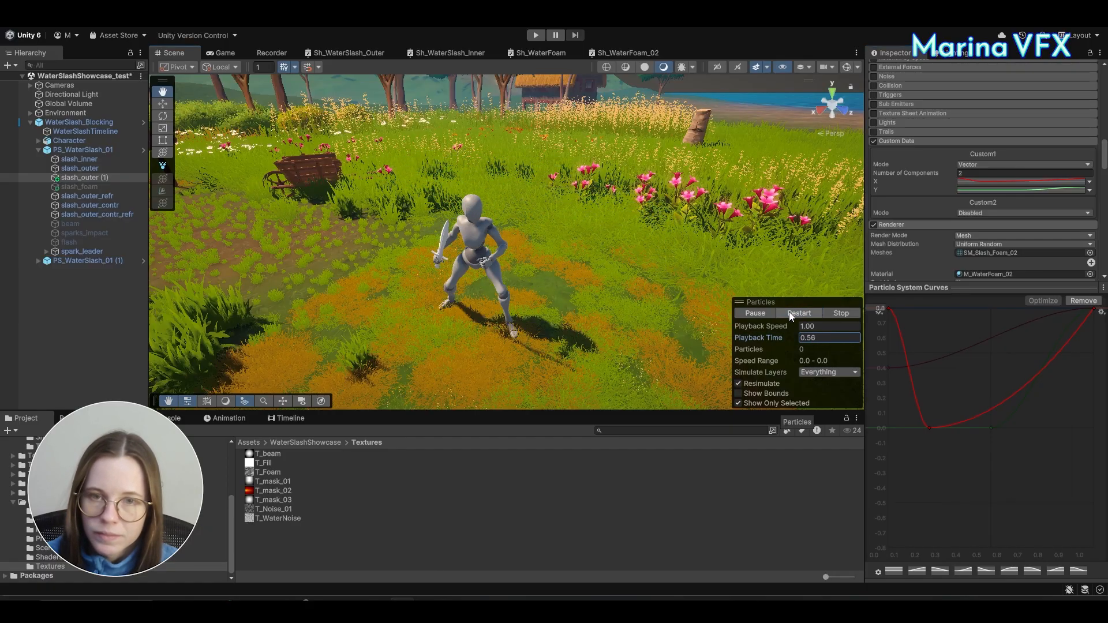
{"action": "left_click", "coordinate": [789, 311]}
{"action": "mouse_move", "coordinate": [794, 337]}
{"action": "left_mouse_down"}
{"action": "mouse_move", "coordinate": [847, 344]}
{"action": "mouse_move", "coordinate": [689, 327]}
{"action": "mouse_move", "coordinate": [816, 344]}
{"action": "mouse_move", "coordinate": [781, 339]}
{"action": "left_mouse_up"}
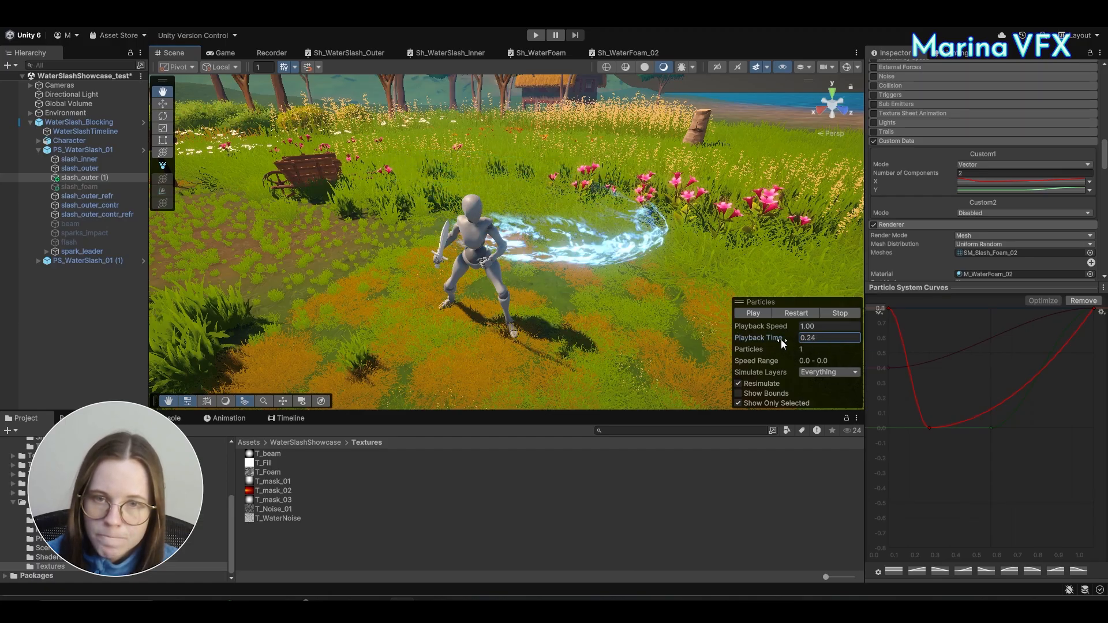
Step: Collapse the curve editor, set MainSpeed X of M_WaterFoam_02 to -0.5, and replay the slash
{"action": "left_click_drag", "start_coordinate": [951, 286], "coordinate": [958, 574]}
{"action": "scroll", "coordinate": [985, 267], "scroll_direction": "down", "scroll_amount": 10}
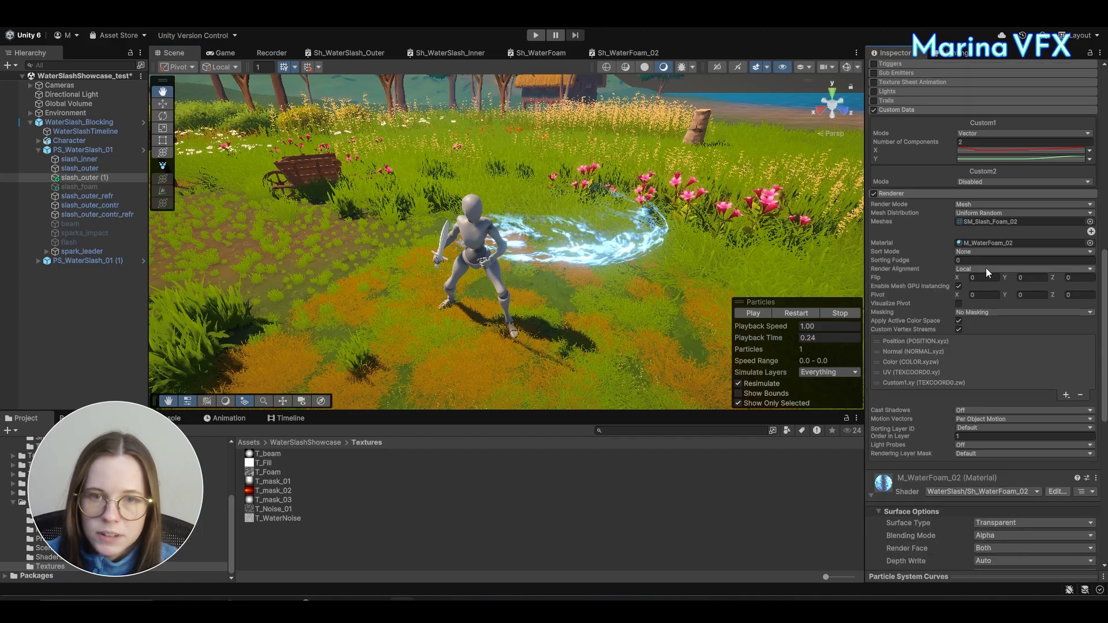
{"action": "left_click", "coordinate": [993, 318]}
{"action": "type", "text": "-0.5"}
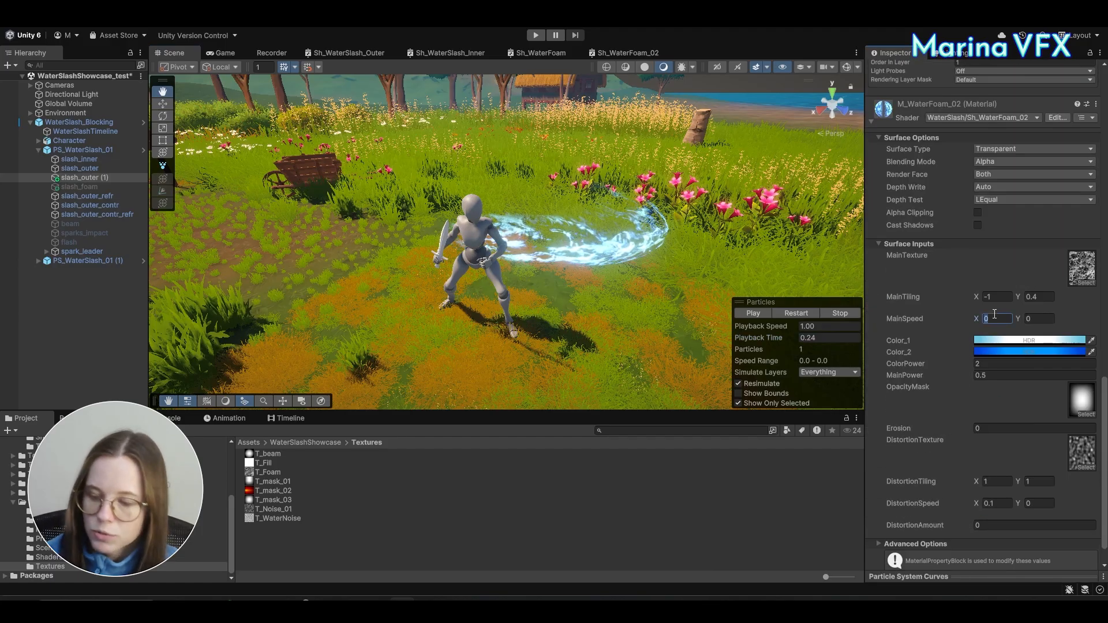
{"action": "left_click", "coordinate": [790, 316]}
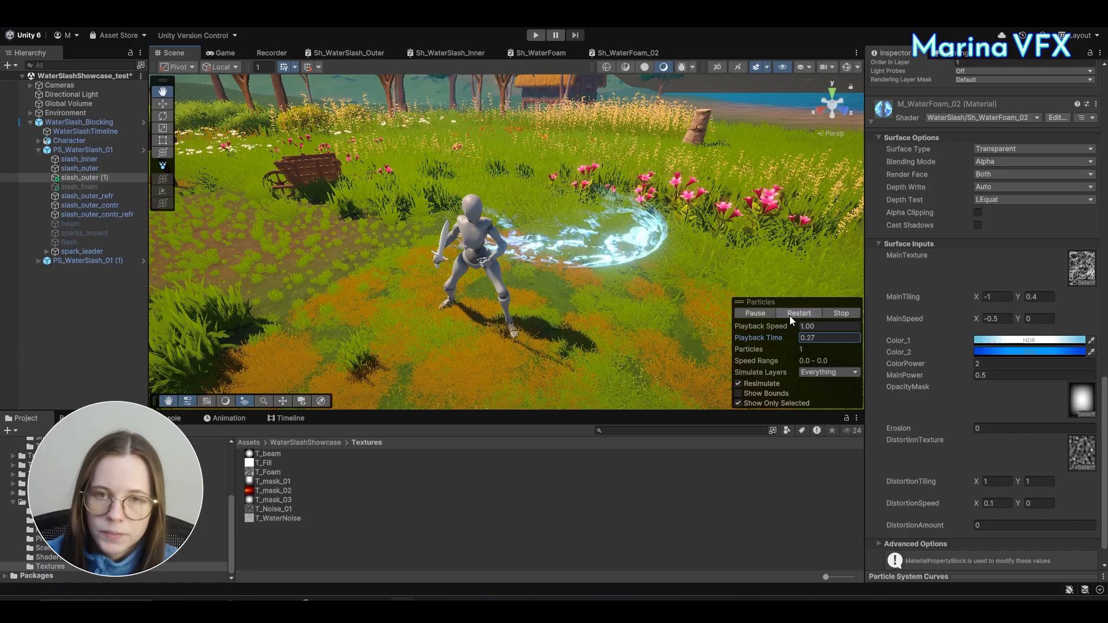
{"action": "left_click", "coordinate": [789, 316]}
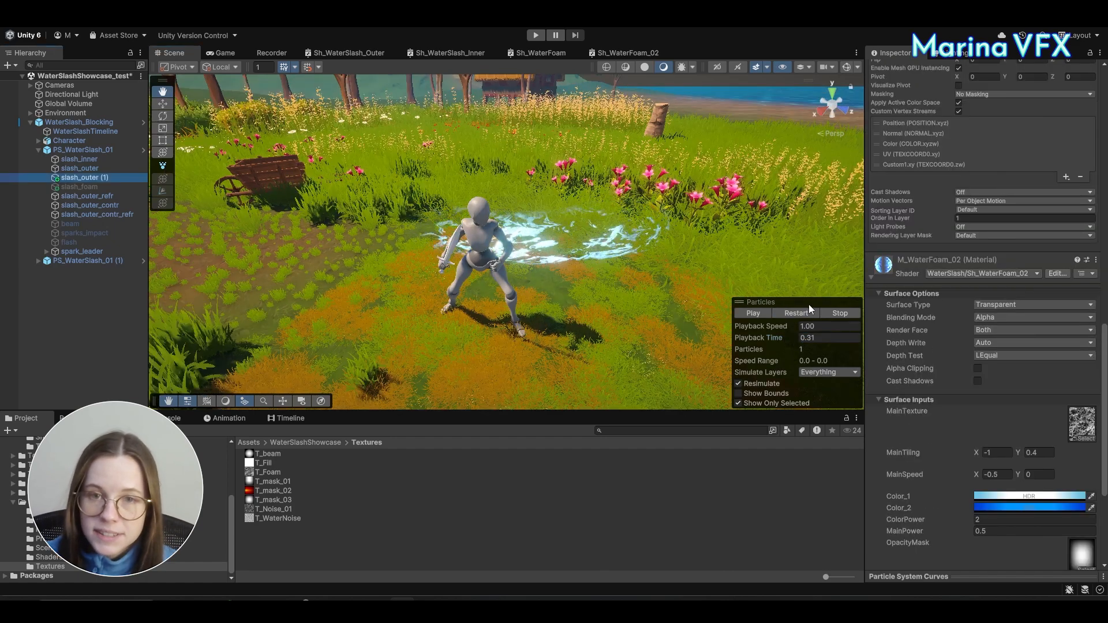
Step: Replay the slash several times, pause it, and scrub the playback time to 0.31 to inspect the foam
{"action": "left_click", "coordinate": [795, 312]}
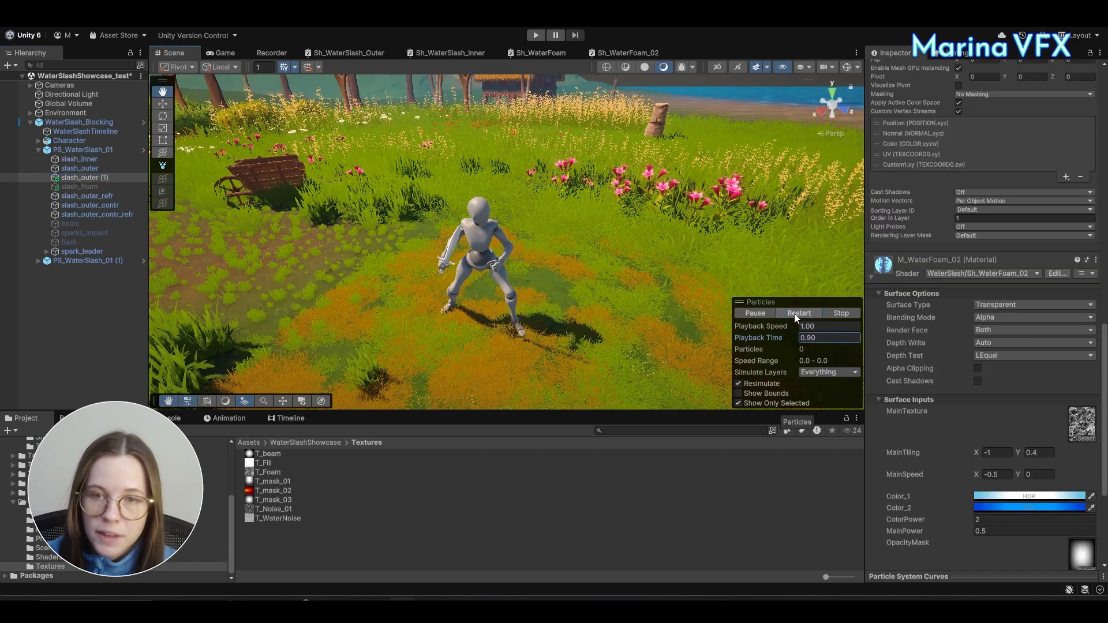
{"action": "left_click", "coordinate": [794, 314]}
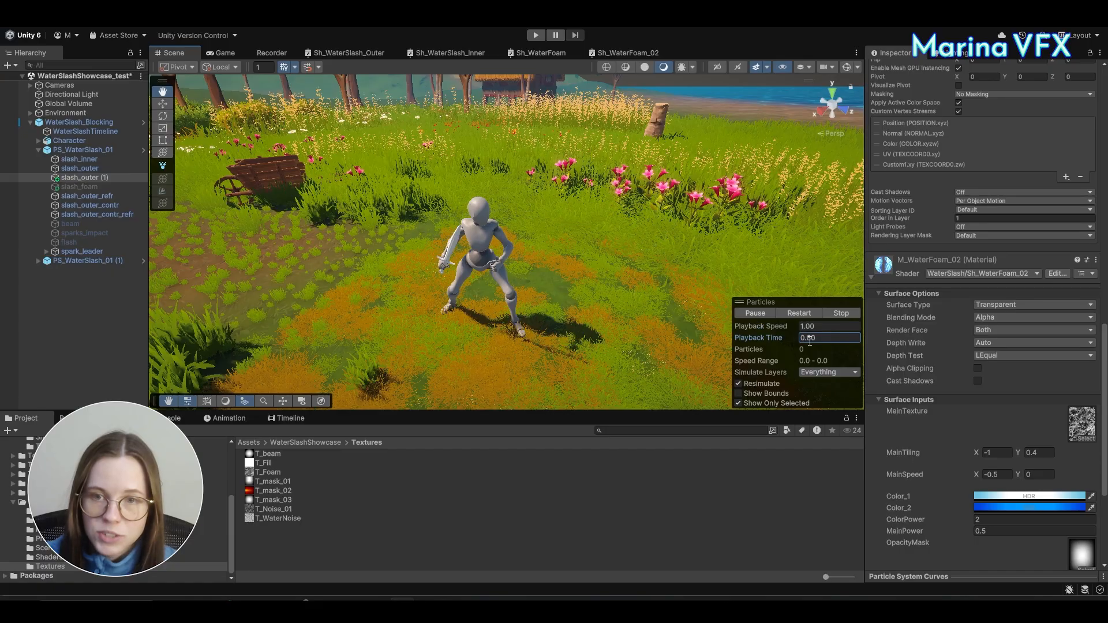
{"action": "left_click", "coordinate": [792, 311]}
{"action": "left_click", "coordinate": [755, 314]}
{"action": "left_click_drag", "start_coordinate": [768, 344], "coordinate": [838, 342]}
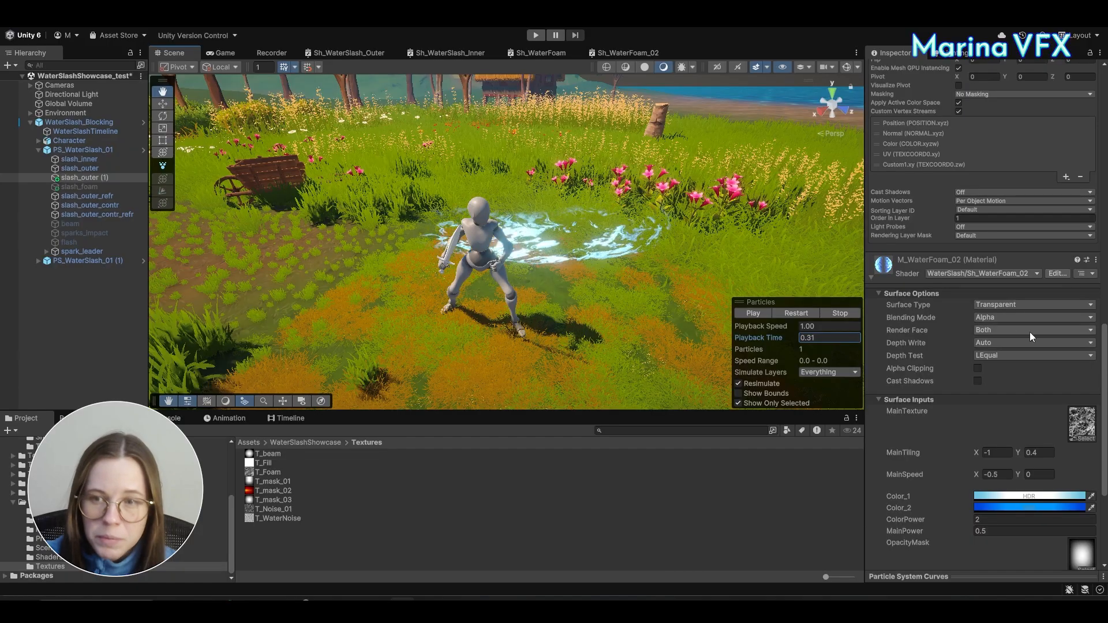
Step: Try a MainTiling X of -0.5 on M_WaterFoam_02, restore it to -1, and replay the slash
{"action": "scroll", "coordinate": [1030, 331], "scroll_direction": "down", "scroll_amount": 4}
{"action": "left_click", "coordinate": [997, 359]}
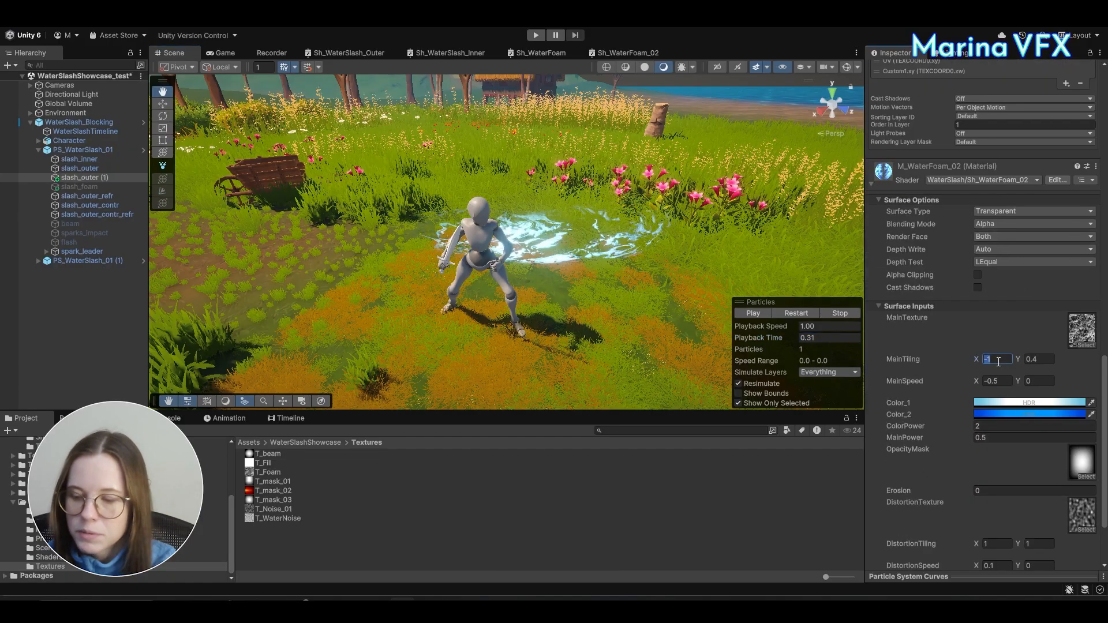
{"action": "type", "text": "-0.5"}
{"action": "key", "text": "Return"}
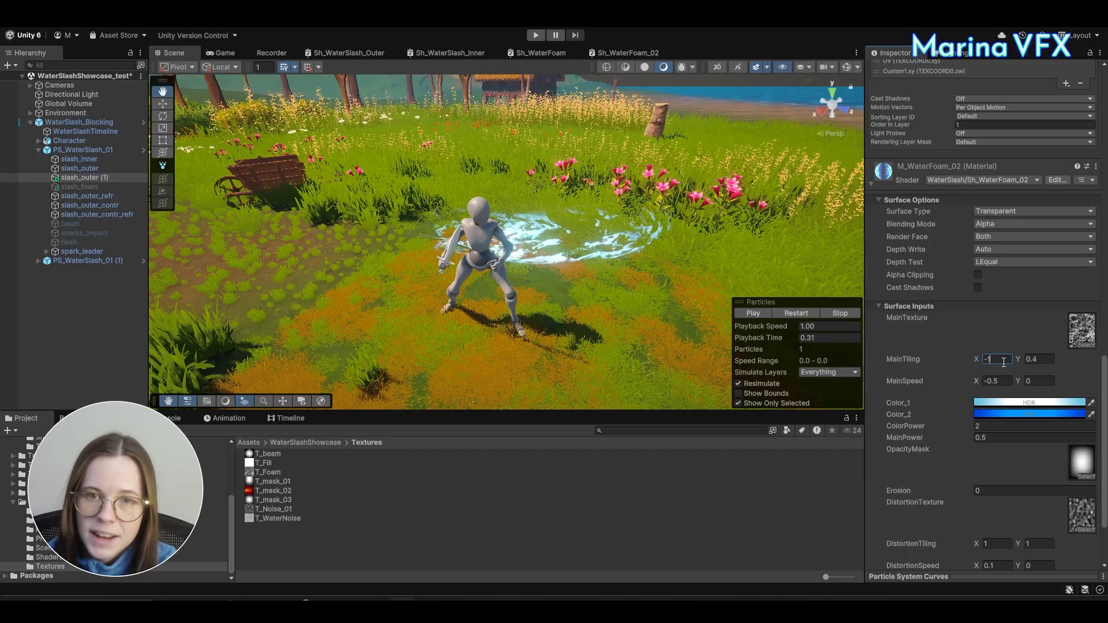
{"action": "type", "text": "-1"}
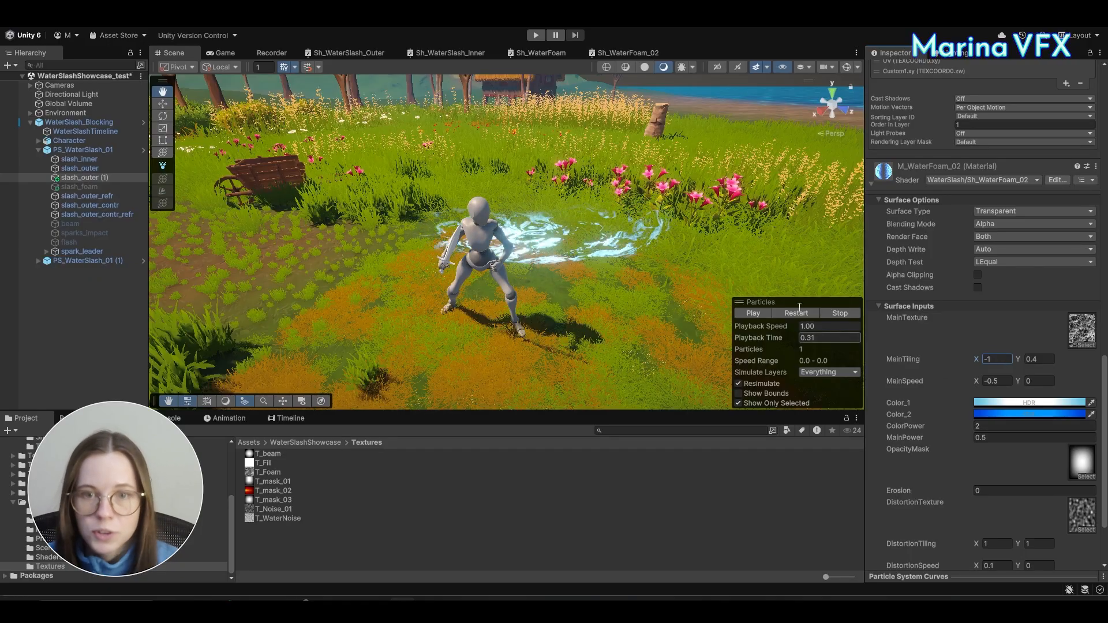
{"action": "left_click", "coordinate": [767, 313]}
{"action": "left_click", "coordinate": [802, 313]}
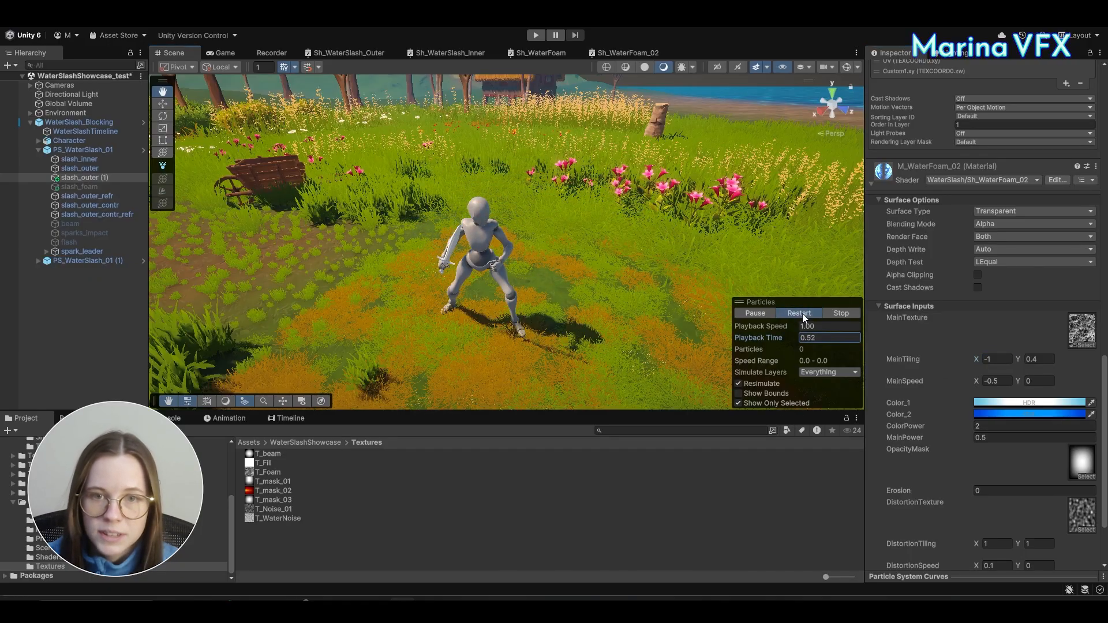
Step: Maximize the Sh_WaterFoam_02 graph and move the UV0, Split and Vector 2 nodes away from Tiling And Offset to make room
{"action": "left_click", "coordinate": [621, 54]}
{"action": "right_click", "coordinate": [620, 54]}
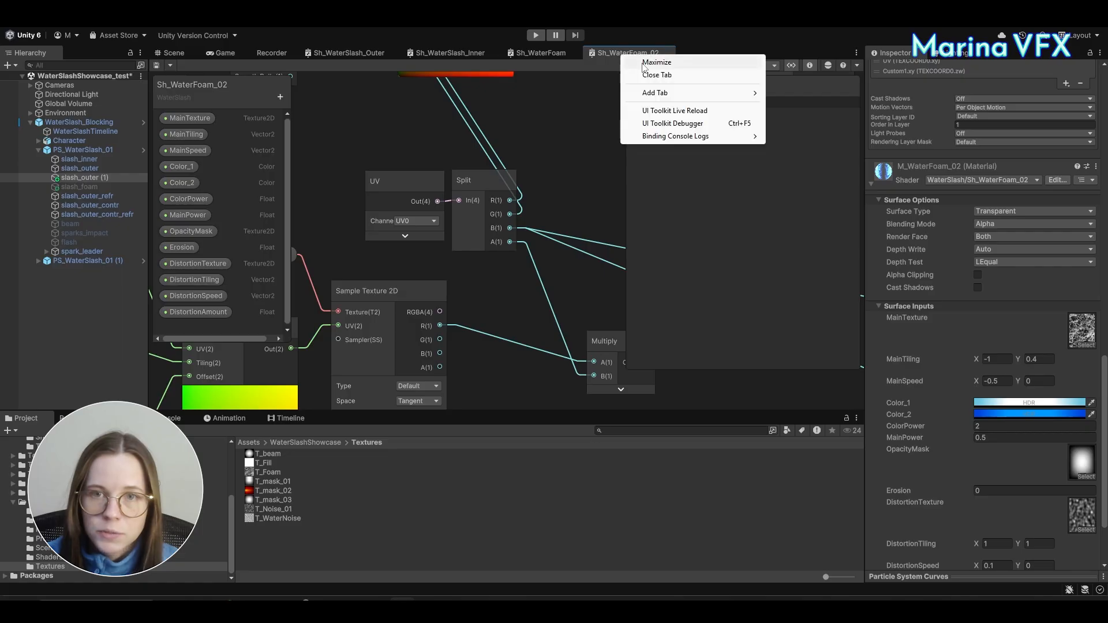
{"action": "left_click", "coordinate": [641, 62]}
{"action": "scroll", "coordinate": [584, 210], "scroll_direction": "down", "scroll_amount": 5}
{"action": "left_click_drag", "start_coordinate": [631, 318], "coordinate": [711, 359]}
{"action": "left_click_drag", "start_coordinate": [717, 346], "coordinate": [440, 139]}
{"action": "scroll", "coordinate": [597, 168], "scroll_direction": "up", "scroll_amount": 6}
{"action": "middle_click_drag", "start_coordinate": [596, 169], "coordinate": [674, 248]}
{"action": "left_click_drag", "start_coordinate": [672, 206], "coordinate": [383, 152]}
{"action": "middle_click_drag", "start_coordinate": [543, 192], "coordinate": [638, 189]}
Step: Add a second UV node set to channel UV1 and place it below the existing UV0 node
{"action": "left_click", "coordinate": [639, 189]}
{"action": "key", "text": "space"}
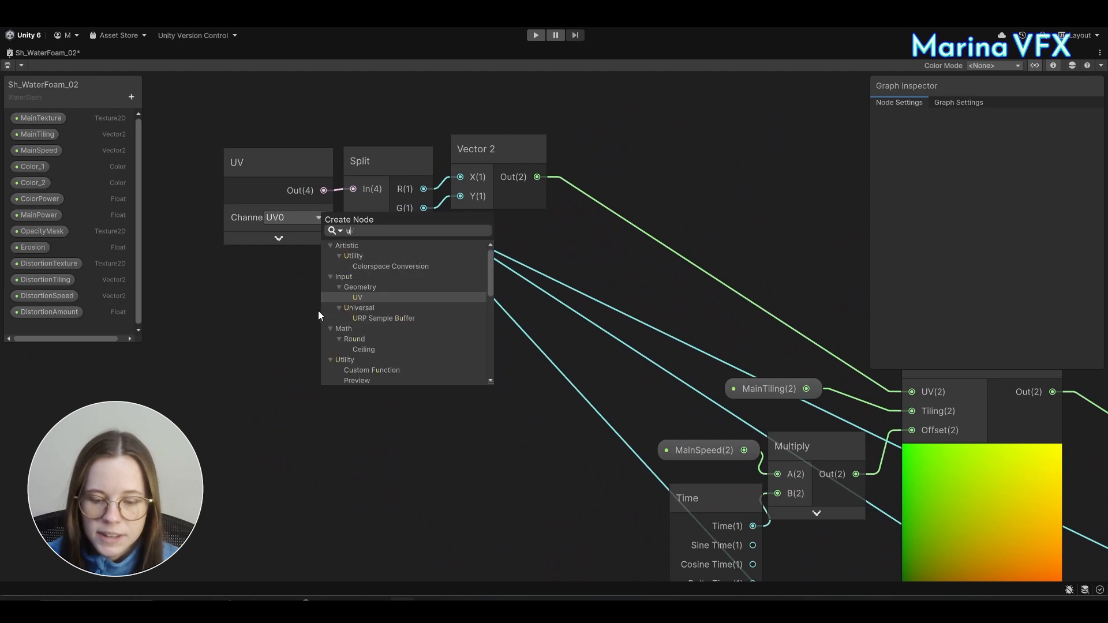
{"action": "type", "text": "uv"}
{"action": "left_click", "coordinate": [399, 280]}
{"action": "left_click", "coordinate": [399, 420]}
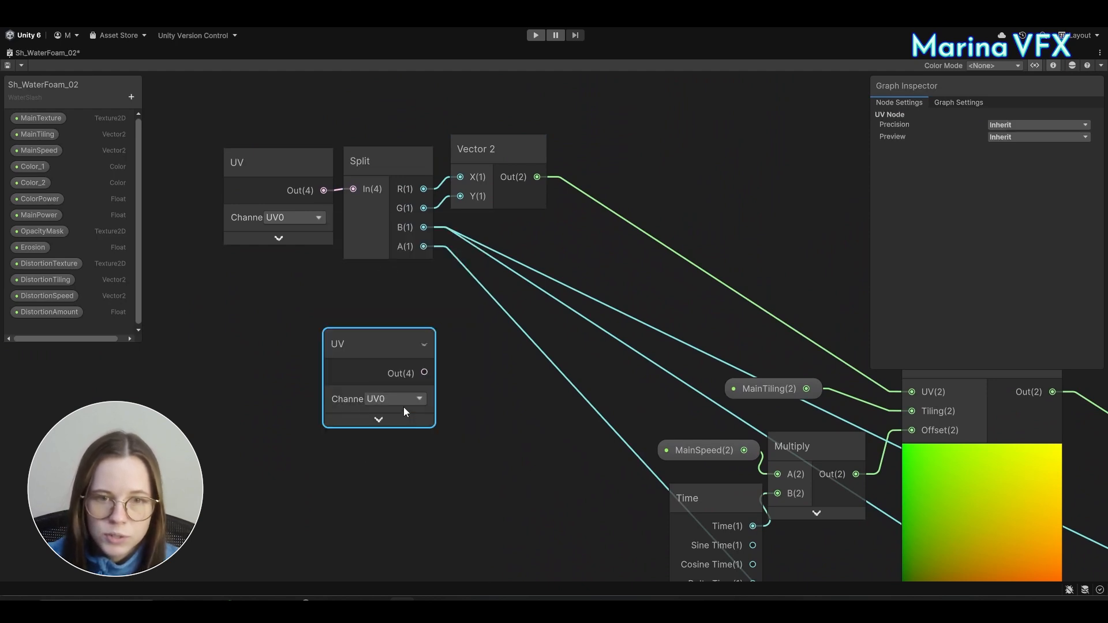
{"action": "left_click", "coordinate": [397, 397]}
{"action": "left_click", "coordinate": [392, 426]}
{"action": "left_click_drag", "start_coordinate": [386, 344], "coordinate": [298, 335]}
Step: Duplicate the Split node, place the copy beside the UV1 node, and connect the UV1 output to it
{"action": "left_click", "coordinate": [383, 172]}
{"action": "key", "text": "ctrl+c"}
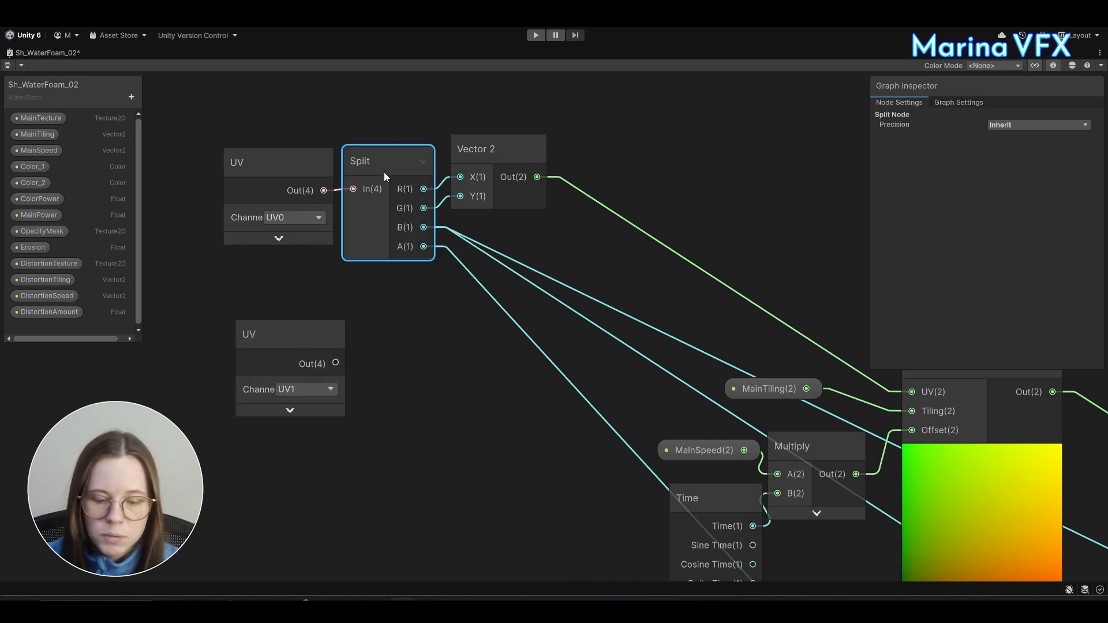
{"action": "left_click", "coordinate": [391, 336]}
{"action": "key", "text": "ctrl+v"}
{"action": "left_click_drag", "start_coordinate": [373, 368], "coordinate": [443, 324]}
{"action": "left_click_drag", "start_coordinate": [335, 363], "coordinate": [366, 352]}
Step: Add a Multiply node, connect the Vector 2 output to its A input, and collapse its preview
{"action": "key", "text": "space"}
{"action": "type", "text": "mul"}
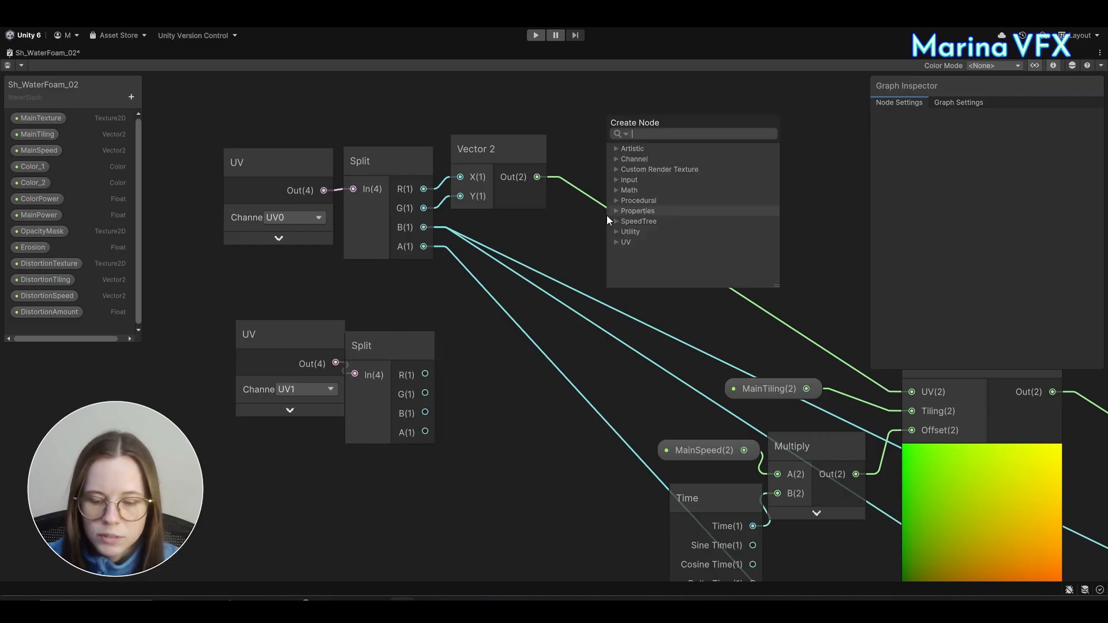
{"action": "double_click", "coordinate": [676, 199]}
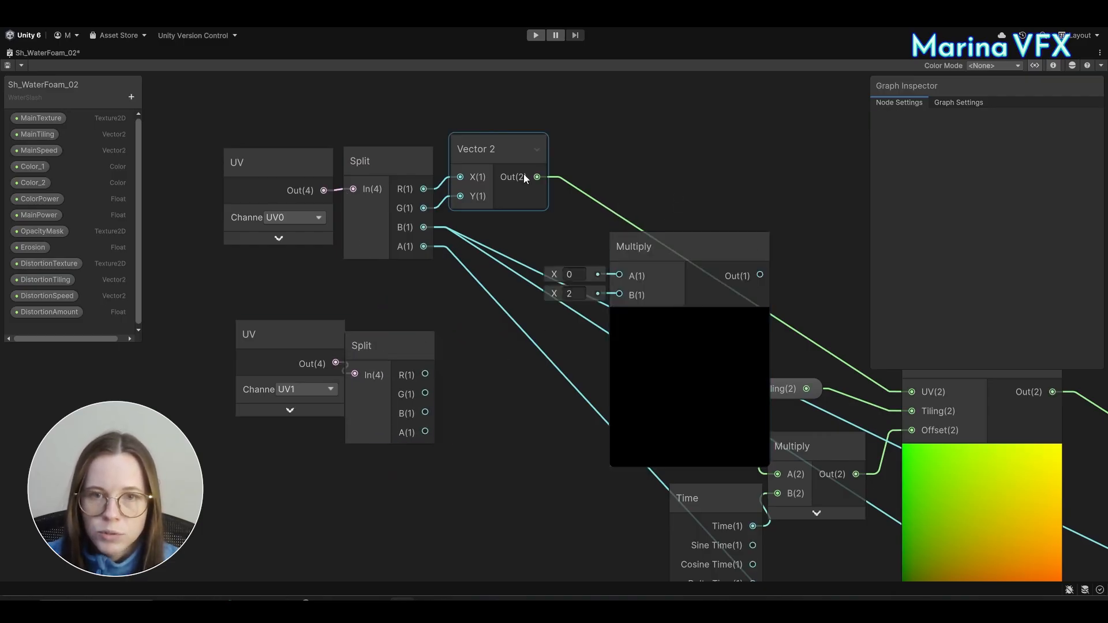
{"action": "left_click_drag", "start_coordinate": [524, 174], "coordinate": [619, 275]}
{"action": "left_click", "coordinate": [687, 317]}
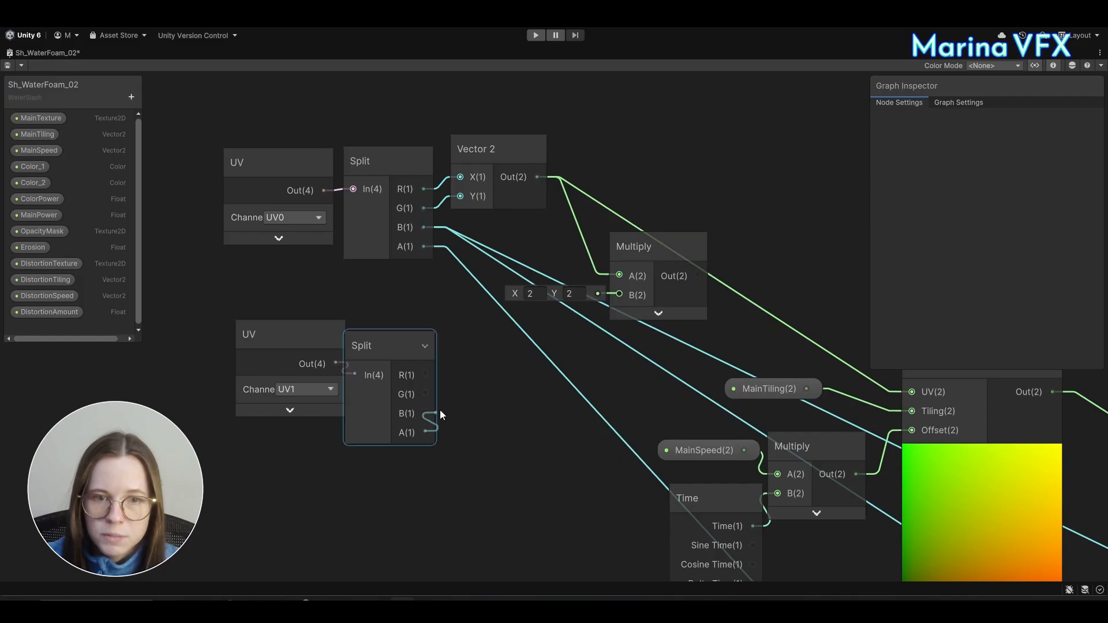
Step: Connect the UV1 Split's B channel to Multiply B, route the Multiply output to Tiling And Offset's UV, and save the graph
{"action": "left_click_drag", "start_coordinate": [425, 413], "coordinate": [619, 295]}
{"action": "left_click", "coordinate": [410, 445]}
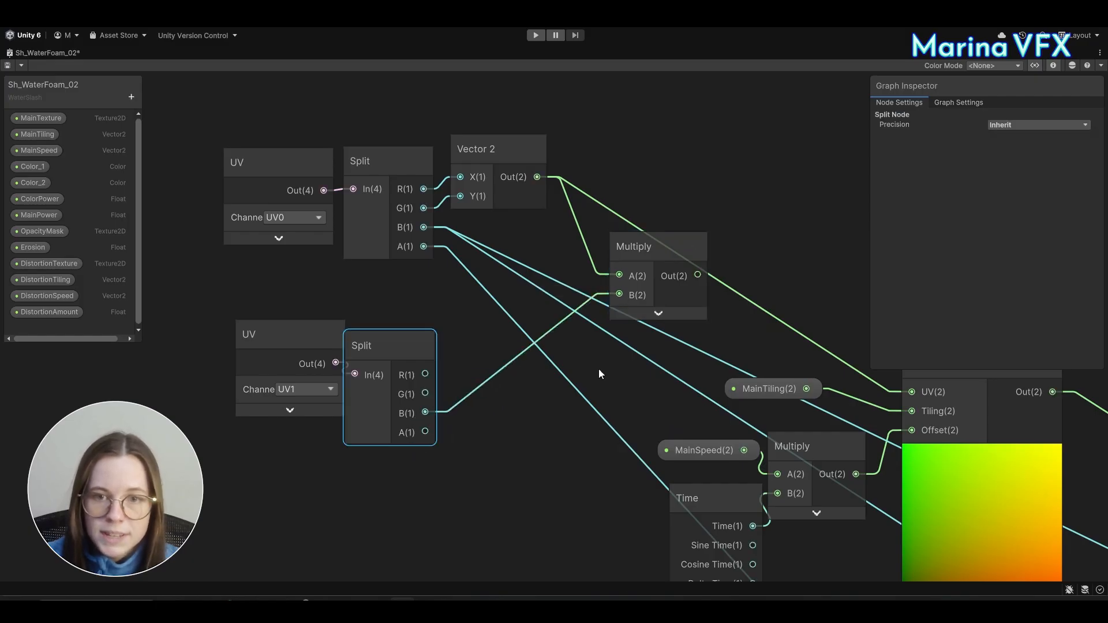
{"action": "middle_click_drag", "start_coordinate": [723, 289], "coordinate": [557, 271]}
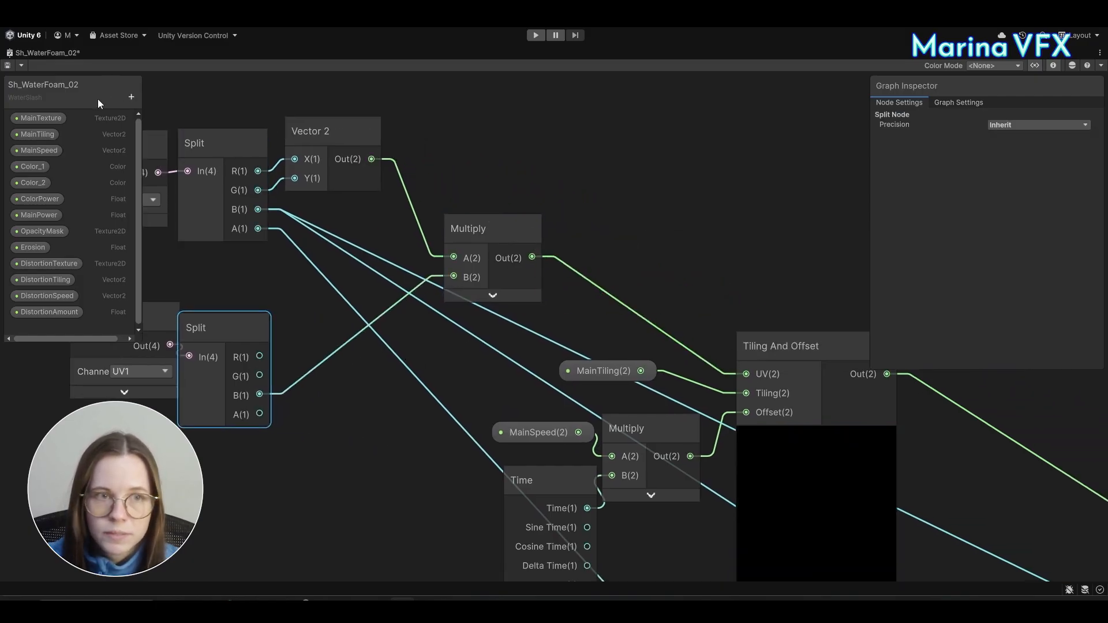
{"action": "left_click", "coordinate": [7, 65]}
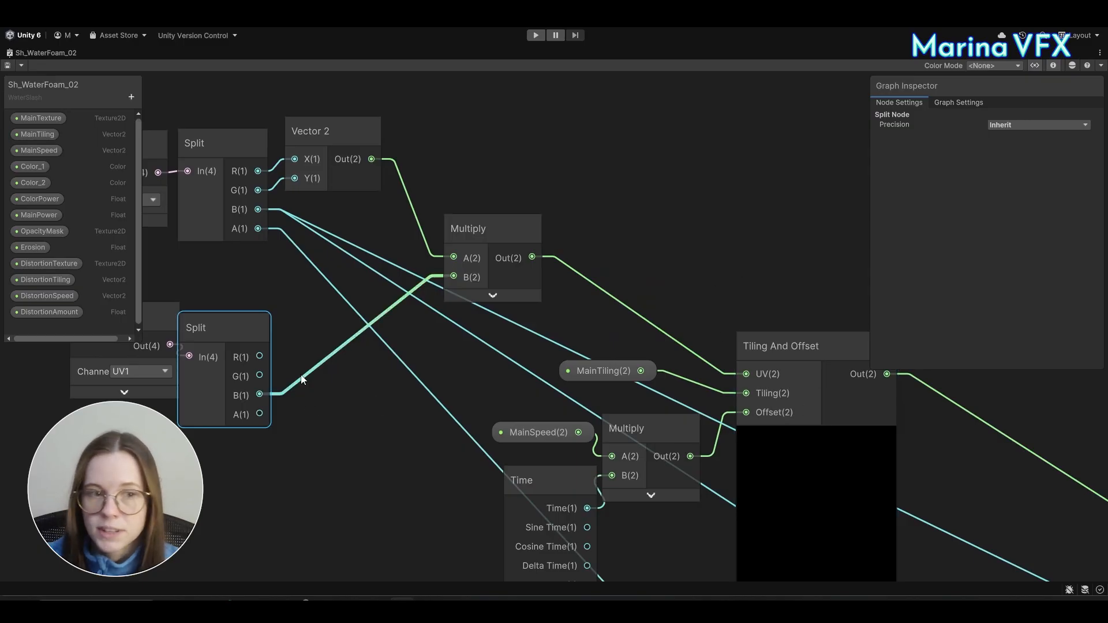
{"action": "mouse_move", "coordinate": [233, 328]}
{"action": "left_mouse_down"}
{"action": "mouse_move", "coordinate": [265, 317]}
{"action": "mouse_move", "coordinate": [247, 312]}
{"action": "left_mouse_up"}
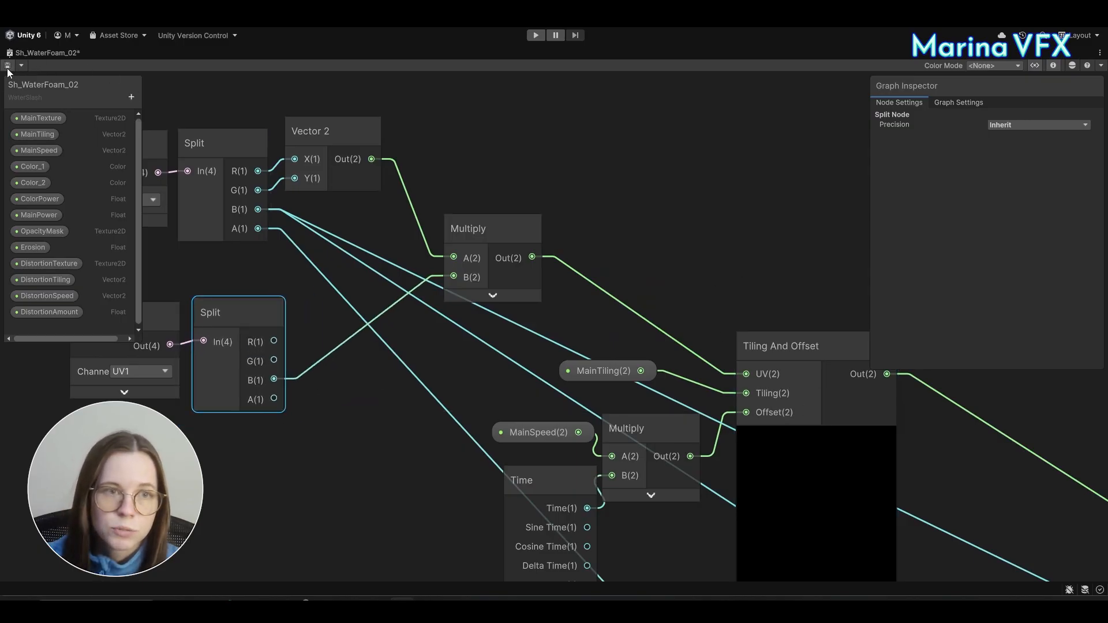
Step: Restore the graph's window size, return to the Scene view, and add the UV2 custom vertex stream to the slash's Renderer
{"action": "right_click", "coordinate": [61, 52]}
{"action": "left_click", "coordinate": [90, 60]}
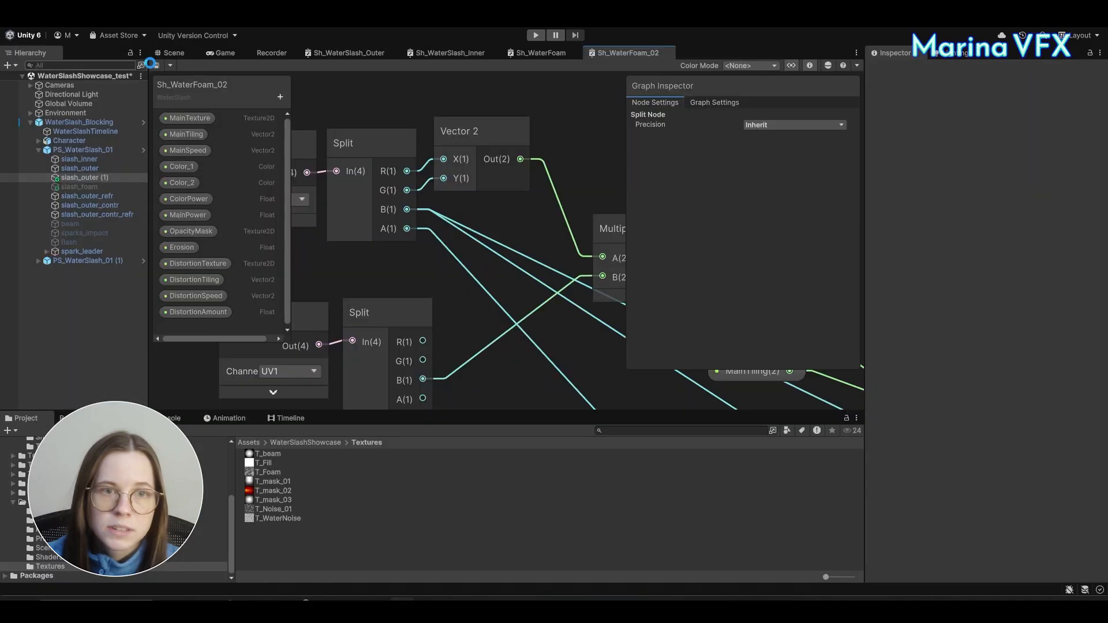
{"action": "left_click", "coordinate": [168, 52]}
{"action": "scroll", "coordinate": [1006, 364], "scroll_direction": "down", "scroll_amount": 5}
{"action": "scroll", "coordinate": [1006, 363], "scroll_direction": "down", "scroll_amount": 5}
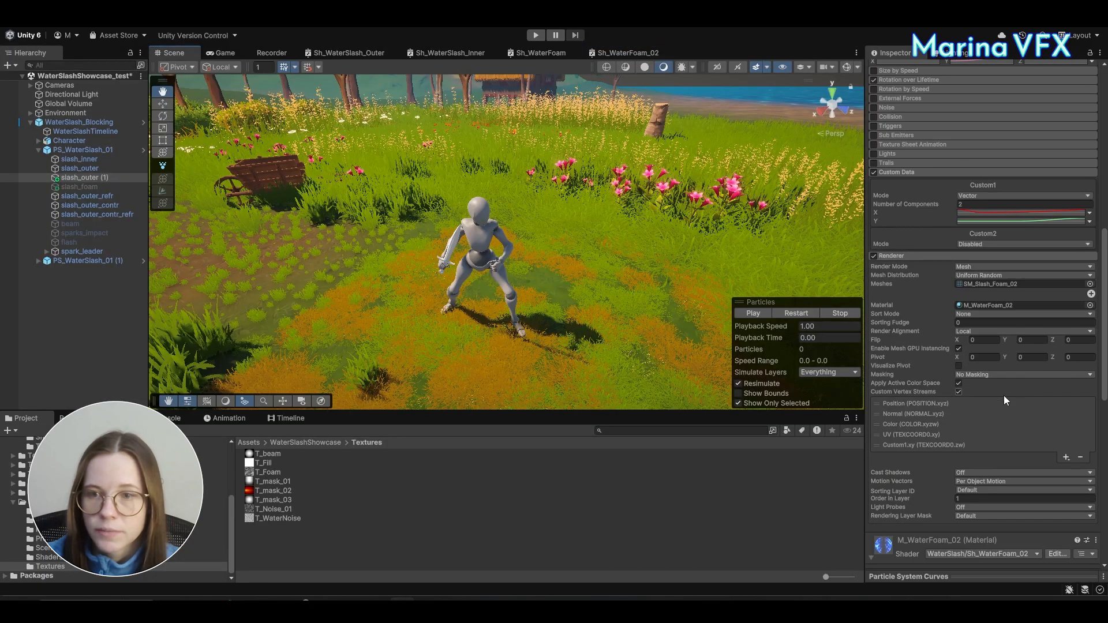
{"action": "left_click", "coordinate": [1064, 457]}
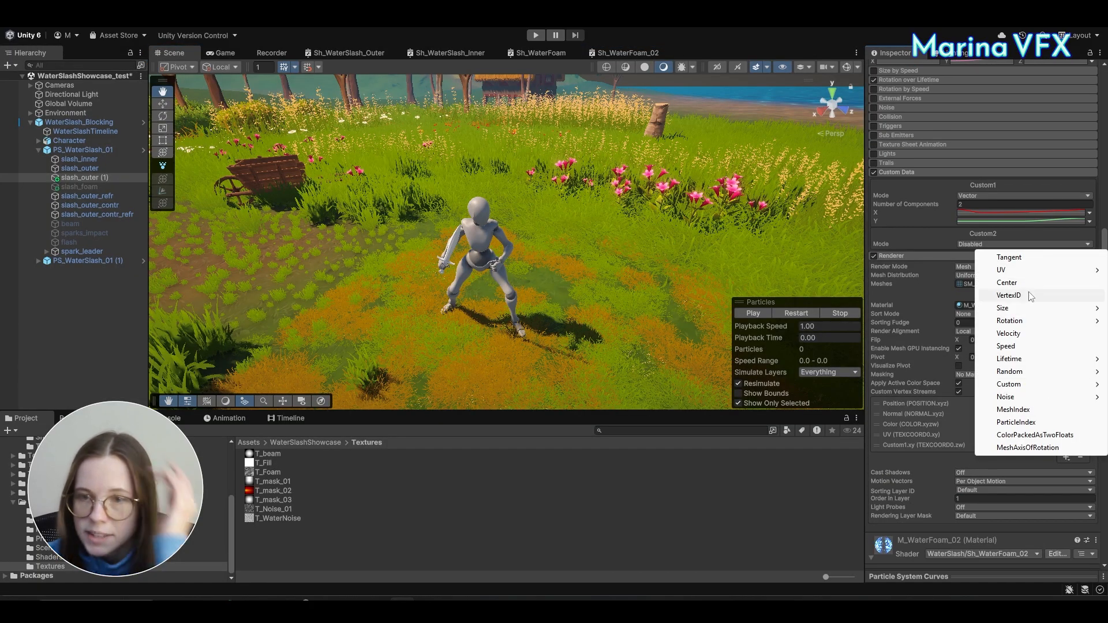
{"action": "mouse_move", "coordinate": [1015, 270]}
{"action": "left_click", "coordinate": [935, 275]}
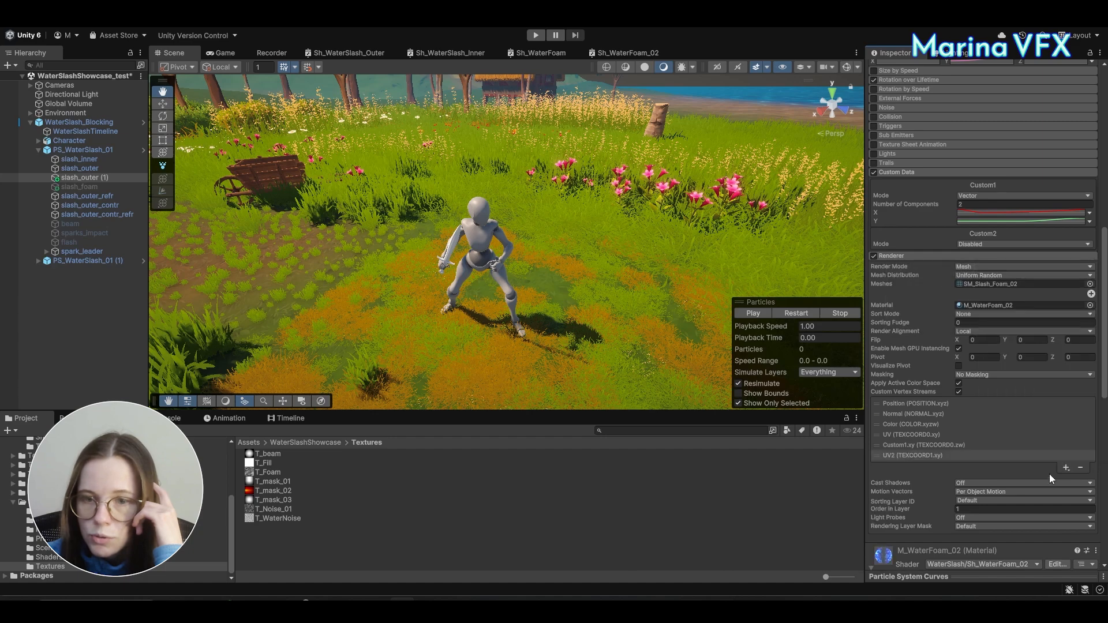
Step: Add the Custom2.x custom vertex stream to the slash_outer (1) Renderer after UV2
{"action": "left_click", "coordinate": [1067, 469]}
{"action": "mouse_move", "coordinate": [985, 395]}
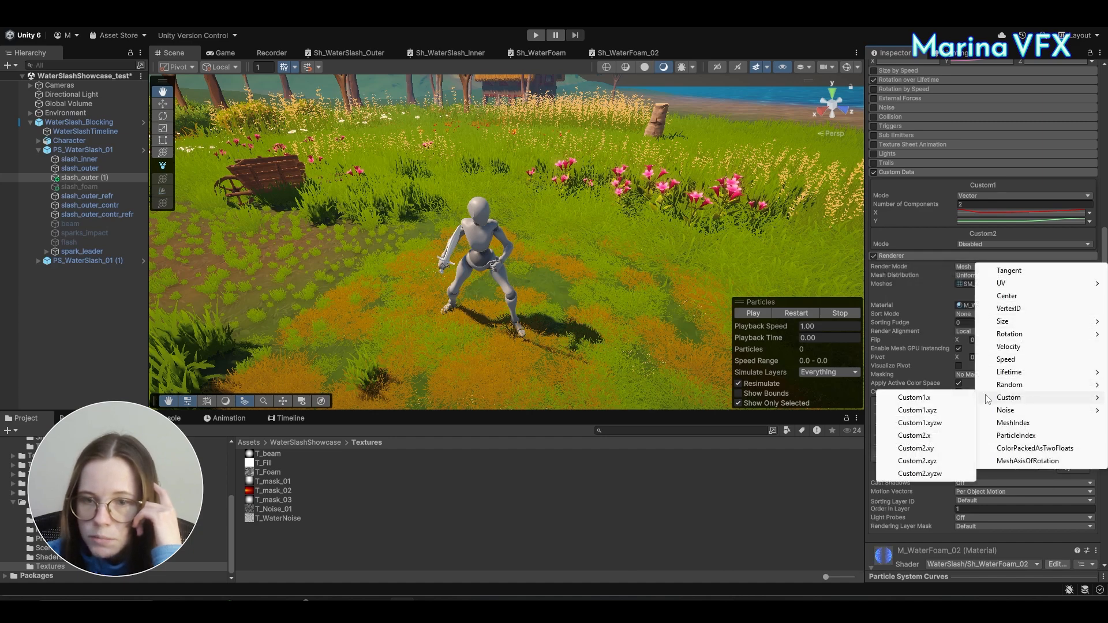
{"action": "left_click", "coordinate": [940, 444]}
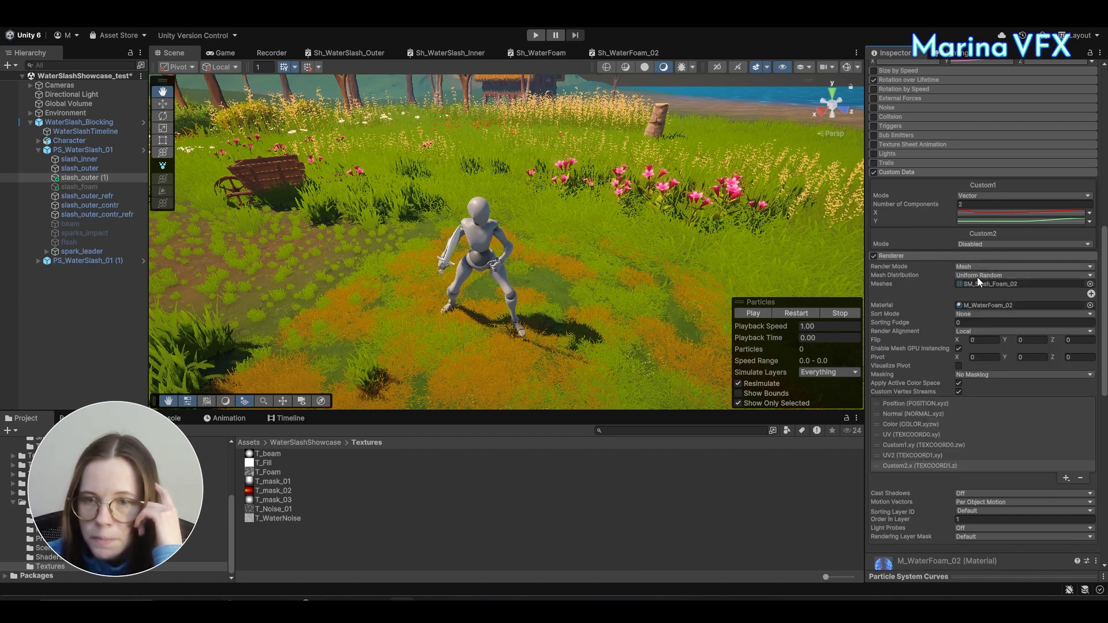
Step: Set the Custom2 data mode to Vector with 1 component
{"action": "left_click", "coordinate": [984, 245]}
{"action": "left_click", "coordinate": [988, 268]}
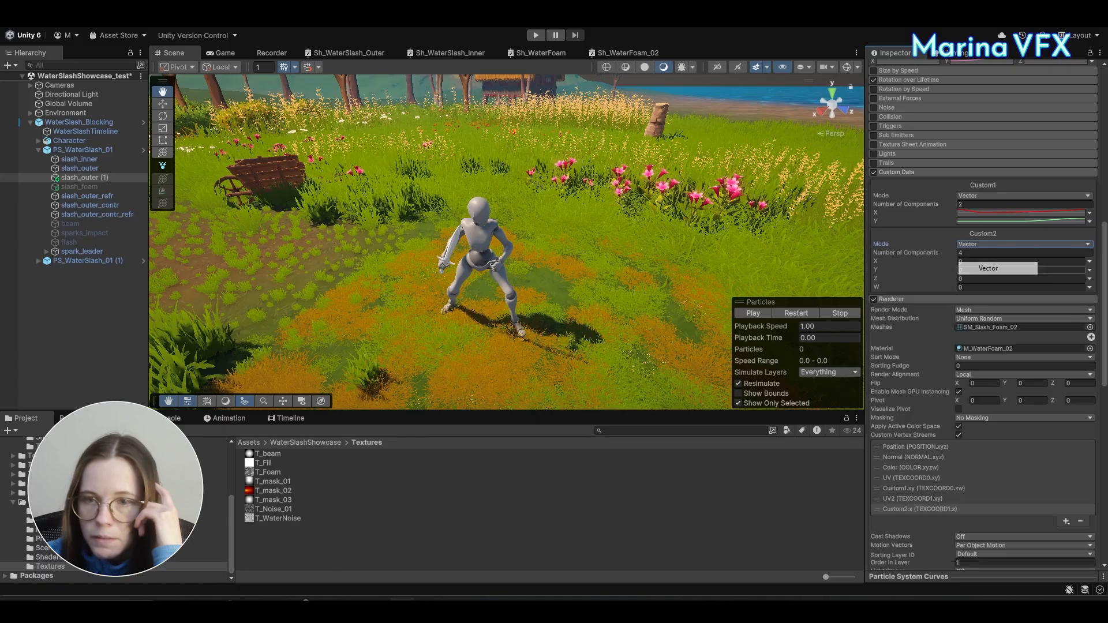
{"action": "left_click", "coordinate": [975, 257]}
{"action": "double_click", "coordinate": [976, 251]}
{"action": "type", "text": "1"}
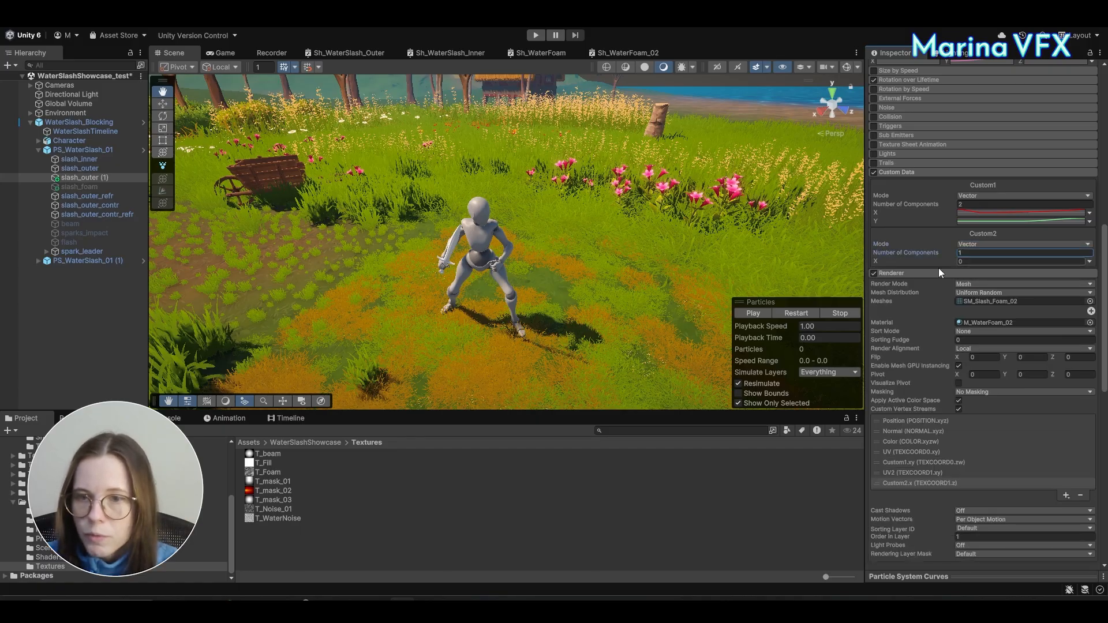
Step: Replay the effect and set the Custom2 X value to 1, trying nearby values on the visible foam
{"action": "left_click", "coordinate": [795, 316]}
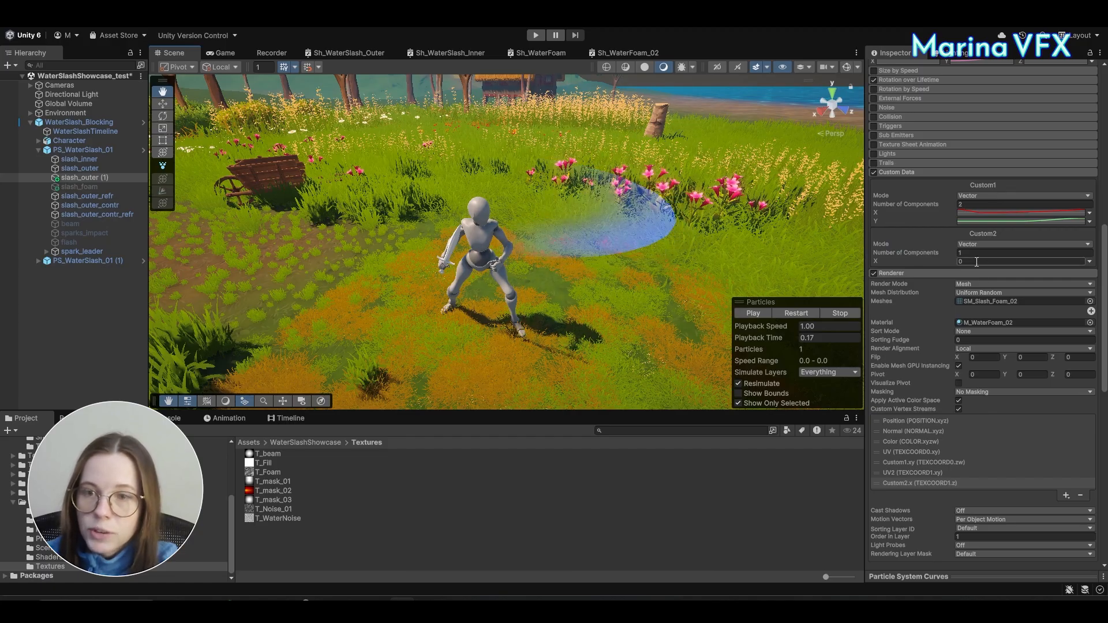
{"action": "left_click", "coordinate": [974, 262]}
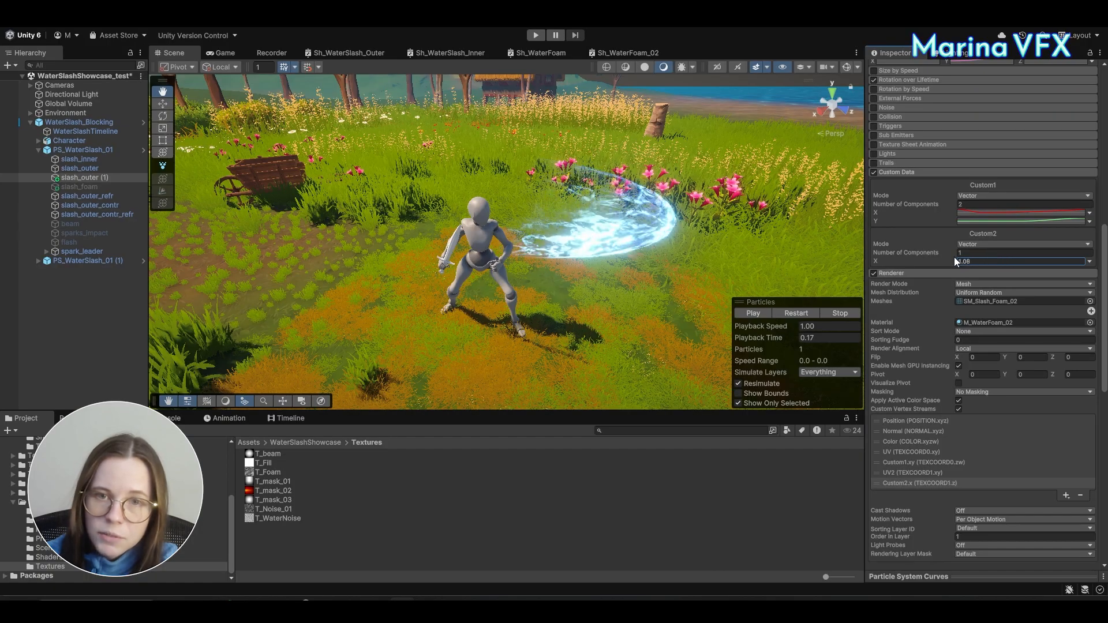
{"action": "double_click", "coordinate": [986, 262]}
{"action": "type", "text": "1"}
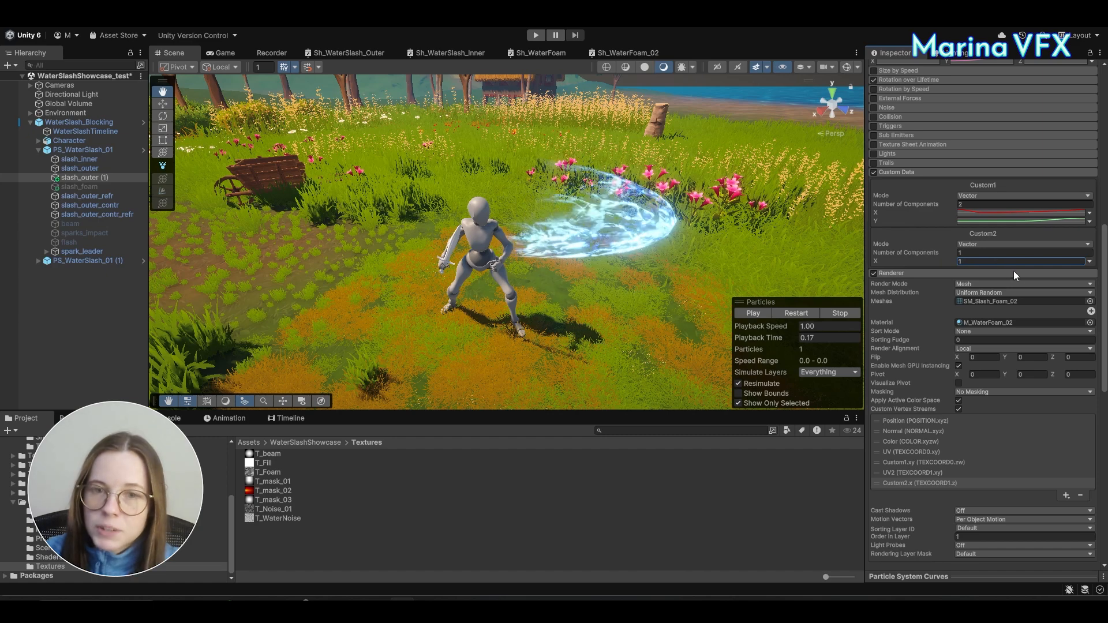
Step: Switch Custom2 X to a curve falling from 1 to about 0.25, and replay the slash several times
{"action": "left_click", "coordinate": [1089, 261]}
{"action": "left_click", "coordinate": [1073, 286]}
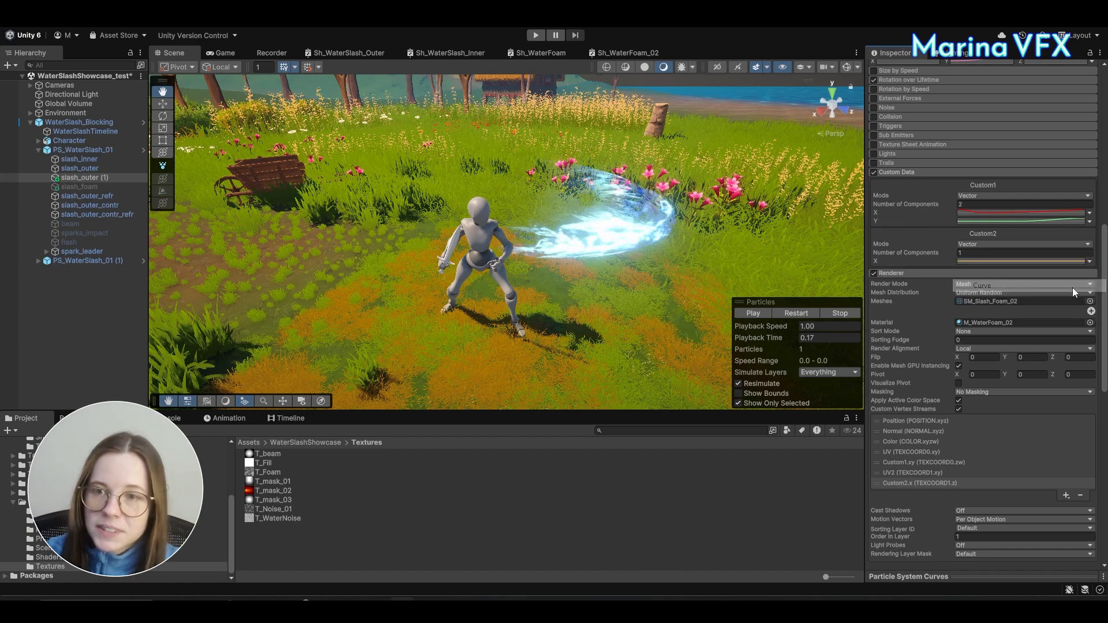
{"action": "left_click", "coordinate": [889, 576]}
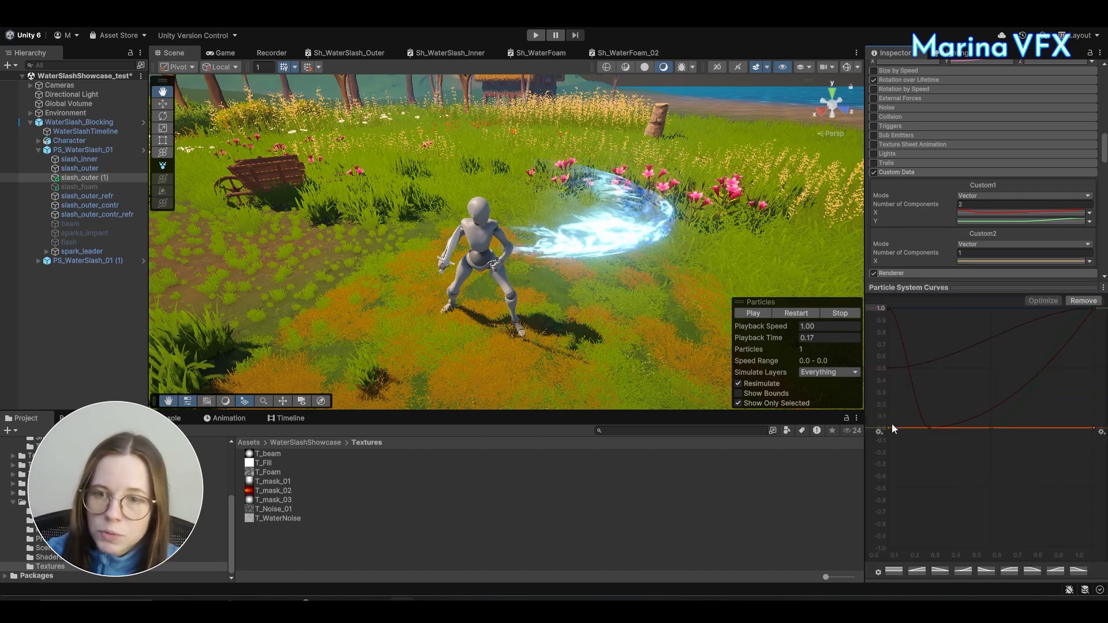
{"action": "left_click_drag", "start_coordinate": [889, 429], "coordinate": [889, 309]}
{"action": "left_click_drag", "start_coordinate": [1095, 428], "coordinate": [1101, 420]}
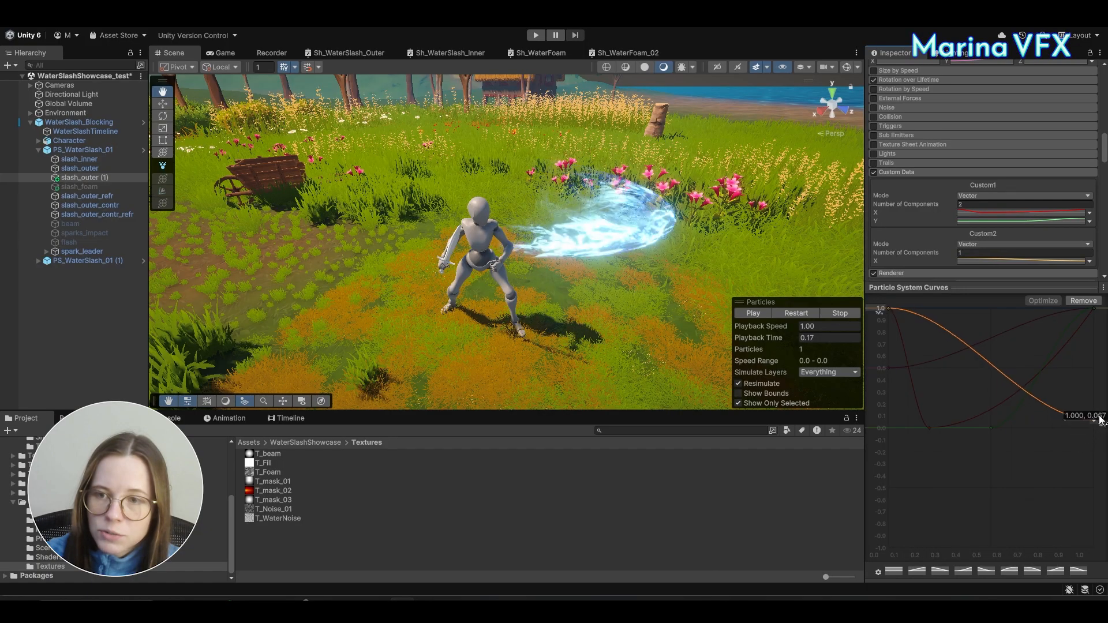
{"action": "left_click", "coordinate": [971, 289]}
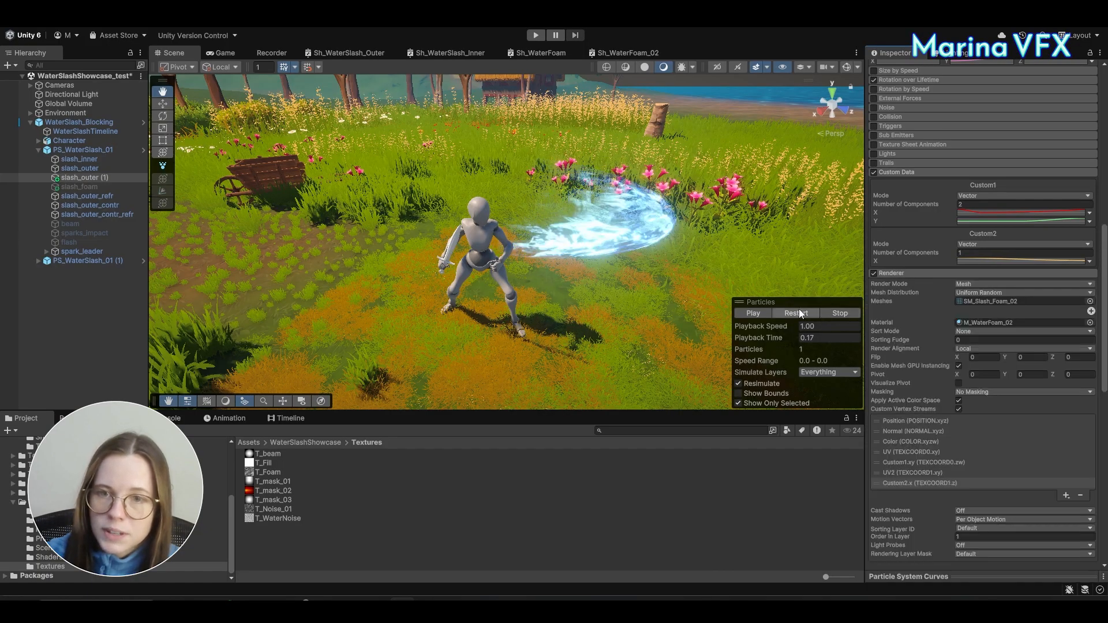
{"action": "left_click", "coordinate": [799, 313]}
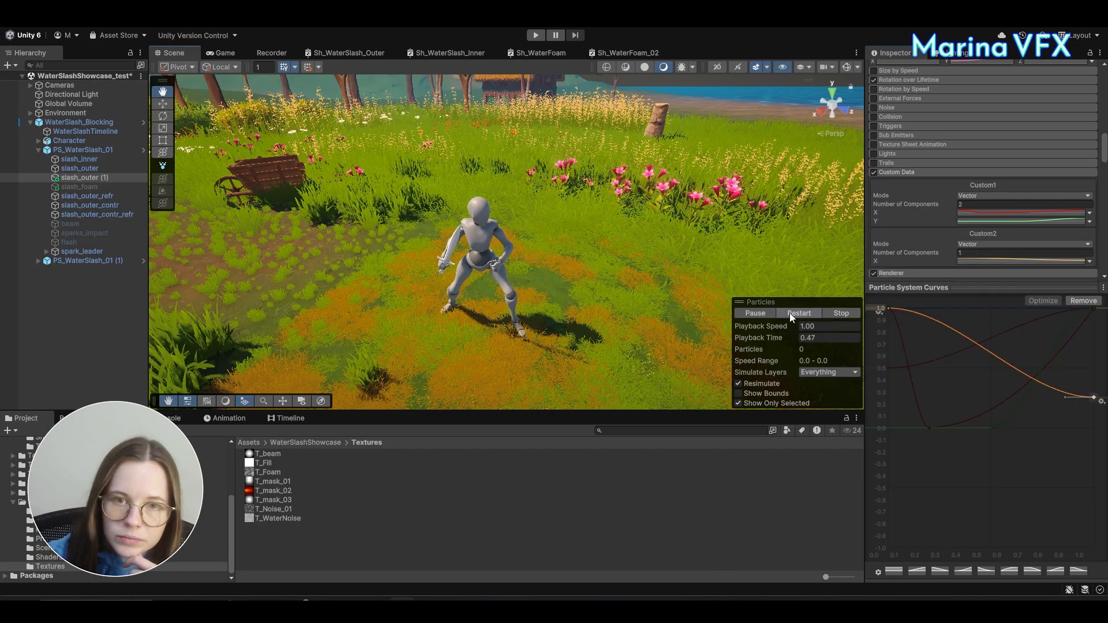
{"action": "left_click", "coordinate": [789, 313]}
{"action": "left_click", "coordinate": [789, 312]}
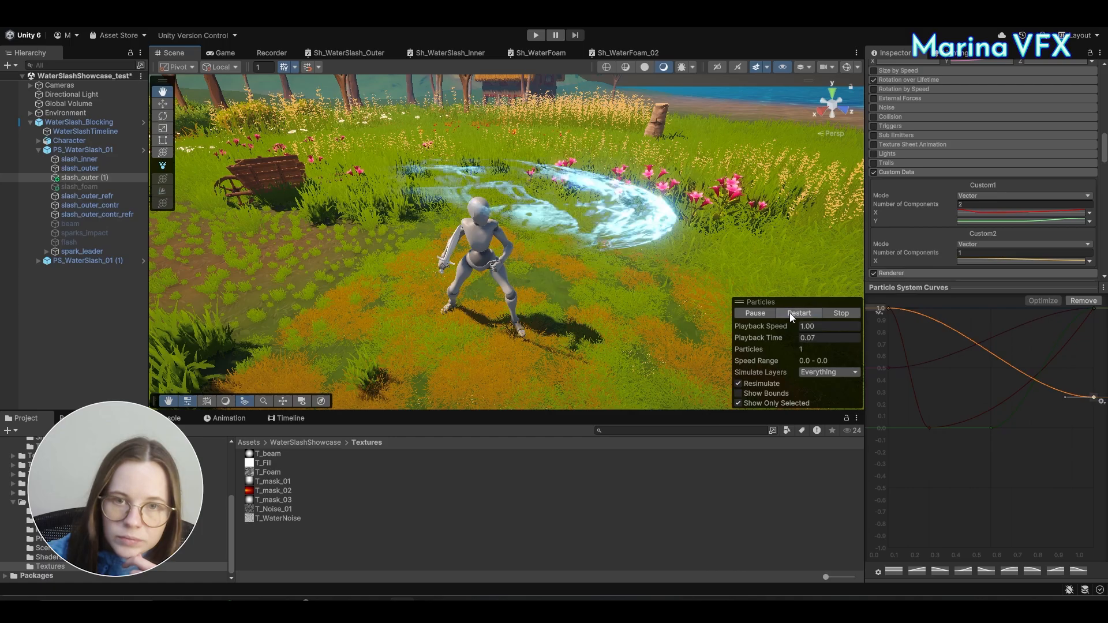
Step: Set the maximum of the Size over Lifetime Y curve to 2 and open its first key's value for editing
{"action": "scroll", "coordinate": [975, 231], "scroll_direction": "up", "scroll_amount": 3}
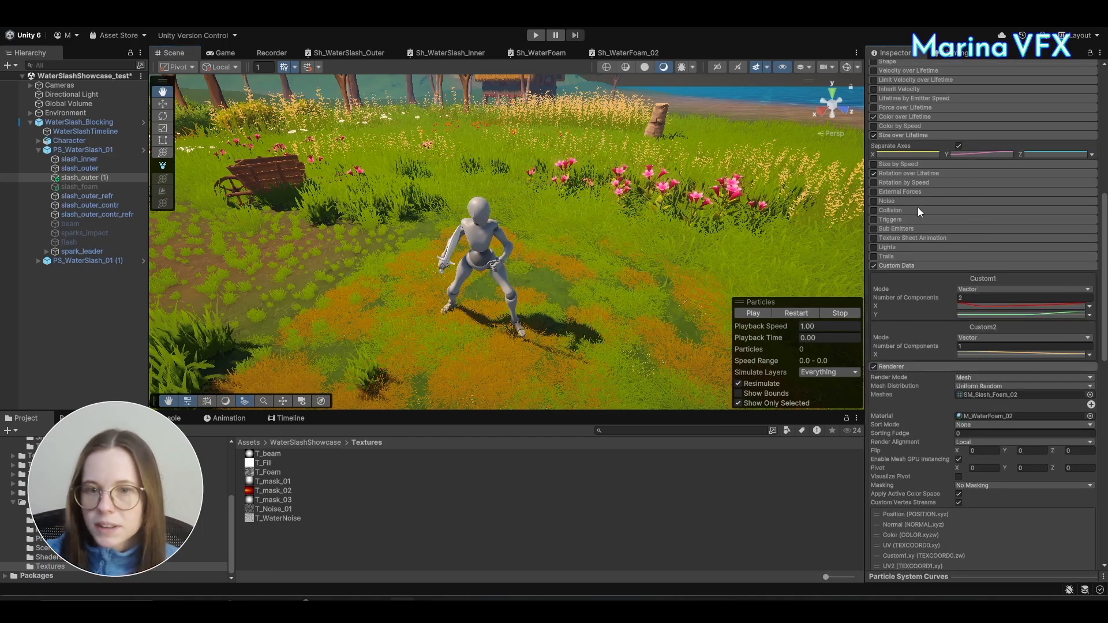
{"action": "left_click", "coordinate": [793, 314]}
{"action": "left_click", "coordinate": [942, 577]}
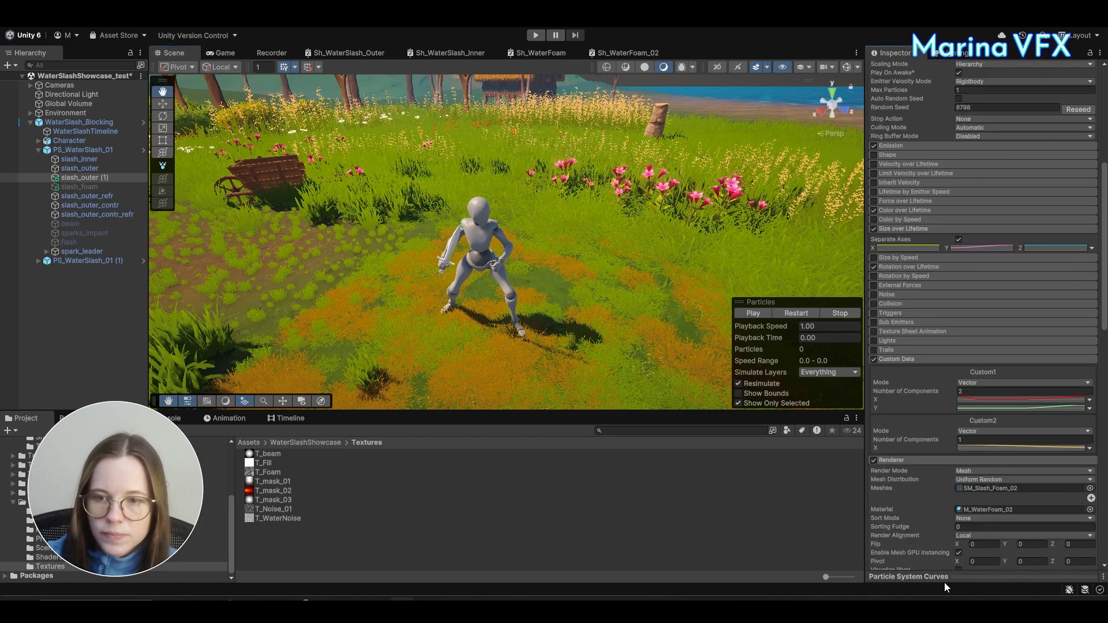
{"action": "type", "text": "2"}
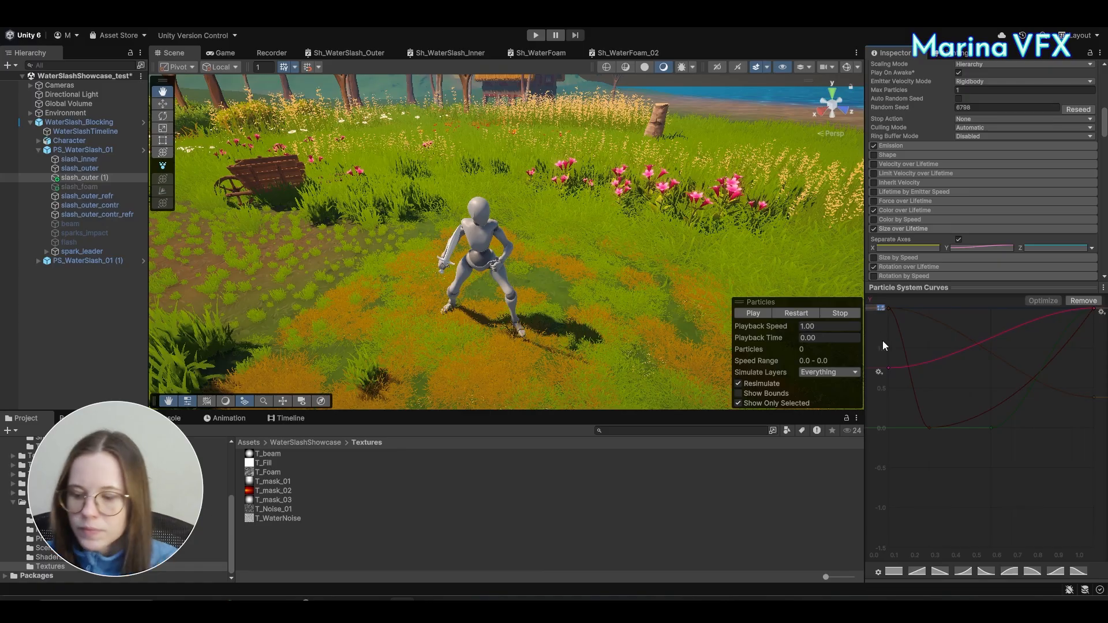
{"action": "right_click", "coordinate": [888, 368]}
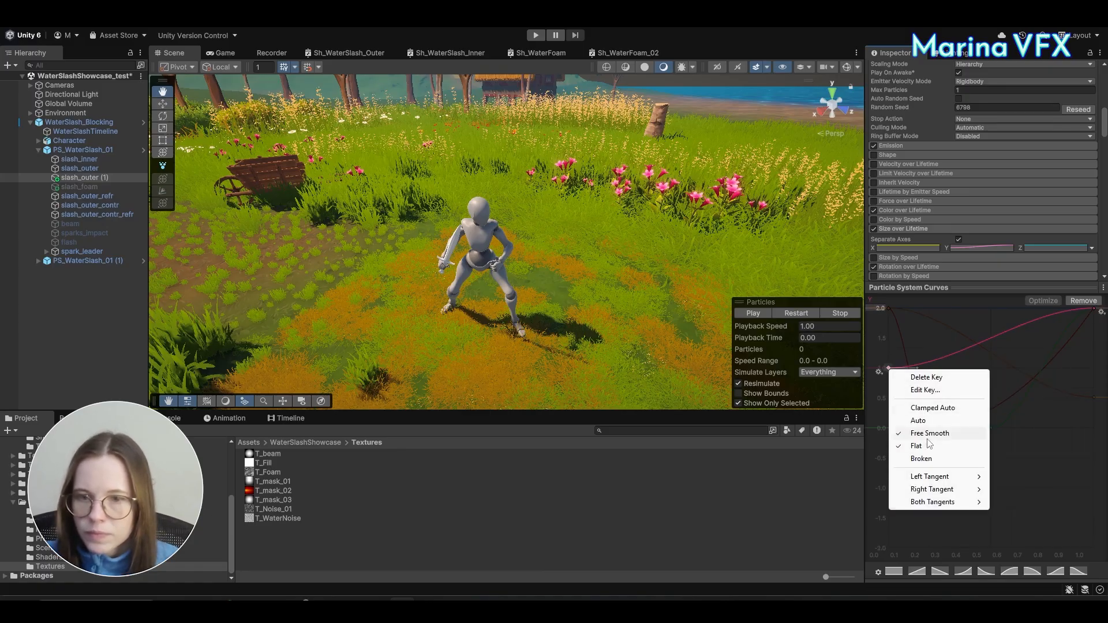
{"action": "left_click", "coordinate": [933, 419]}
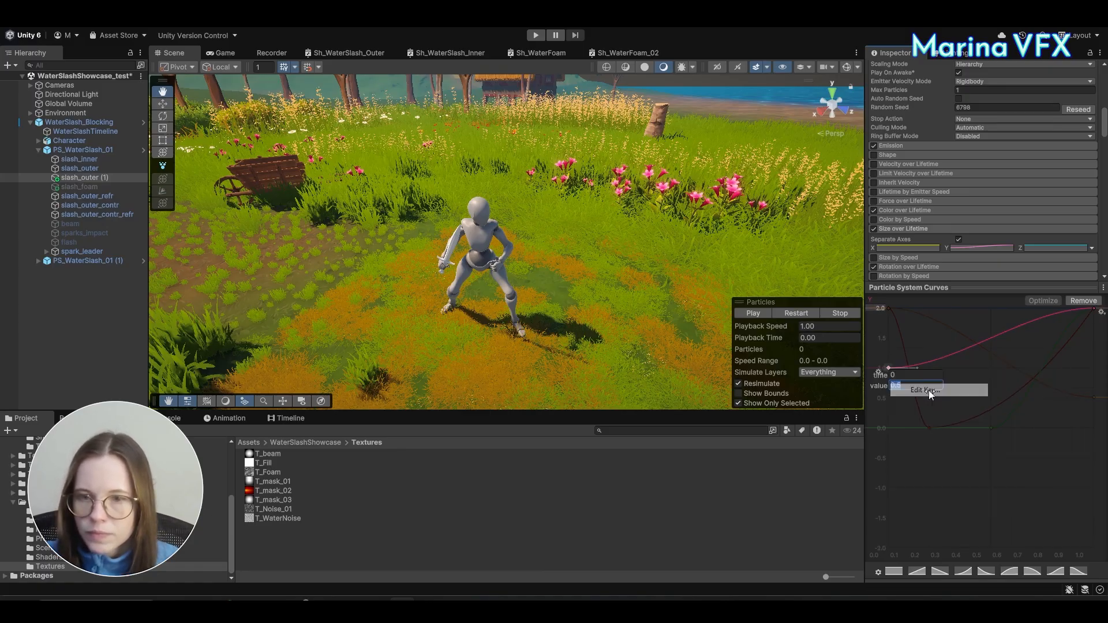
Step: Replay the slash, pause it mid-effect, and examine the foam's shape from above and from several angles
{"action": "left_click", "coordinate": [796, 313]}
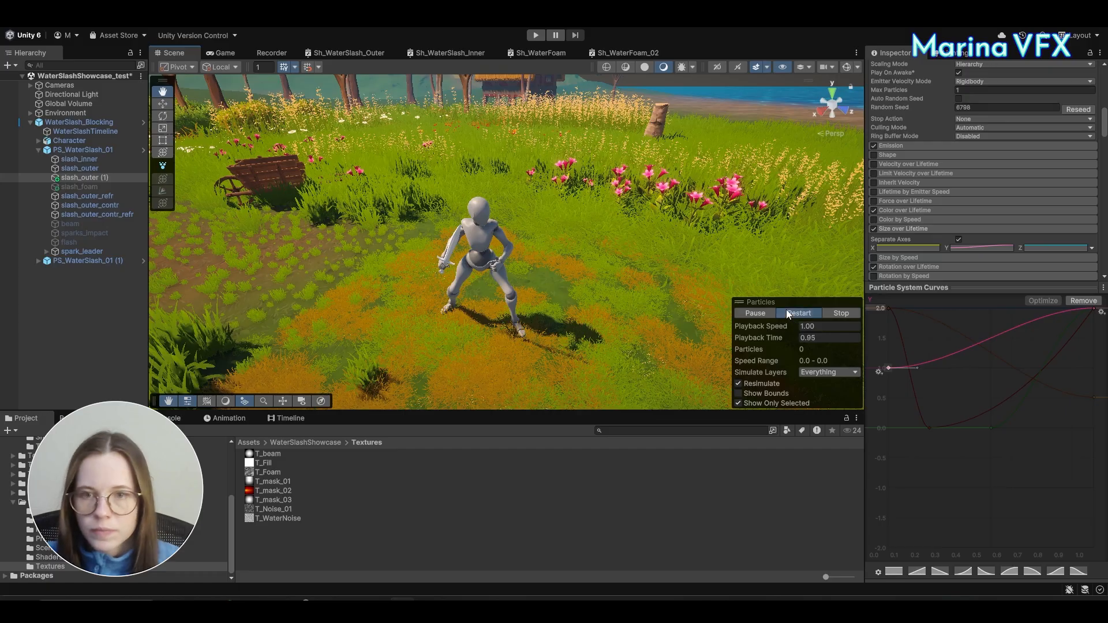
{"action": "left_click_drag", "start_coordinate": [709, 289], "coordinate": [674, 333], "text": "alt"}
{"action": "left_click", "coordinate": [795, 313]}
{"action": "left_click", "coordinate": [750, 314]}
{"action": "left_click_drag", "start_coordinate": [681, 271], "coordinate": [655, 306], "text": "alt"}
{"action": "scroll", "coordinate": [926, 292], "scroll_direction": "up", "scroll_amount": 10}
{"action": "left_click_drag", "start_coordinate": [606, 243], "coordinate": [618, 322], "text": "alt"}
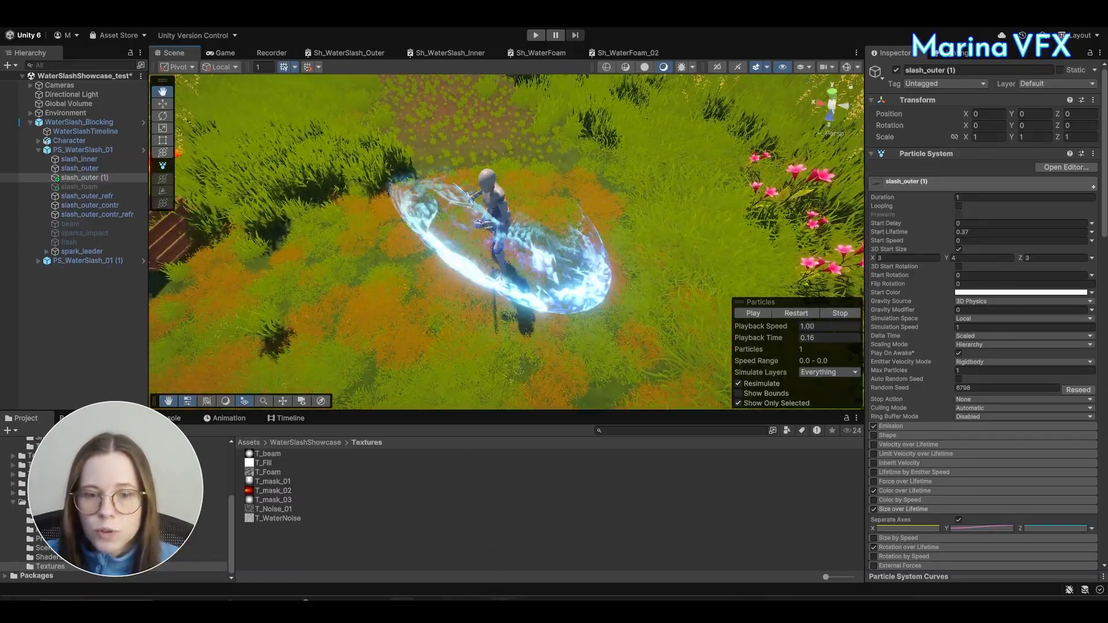
Step: Switch to Blender and delete the two lengthwise face loops along the inner edges of SM_Slash_Foam_02
{"action": "mouse_move", "coordinate": [503, 610]}
{"action": "left_click", "coordinate": [511, 532]}
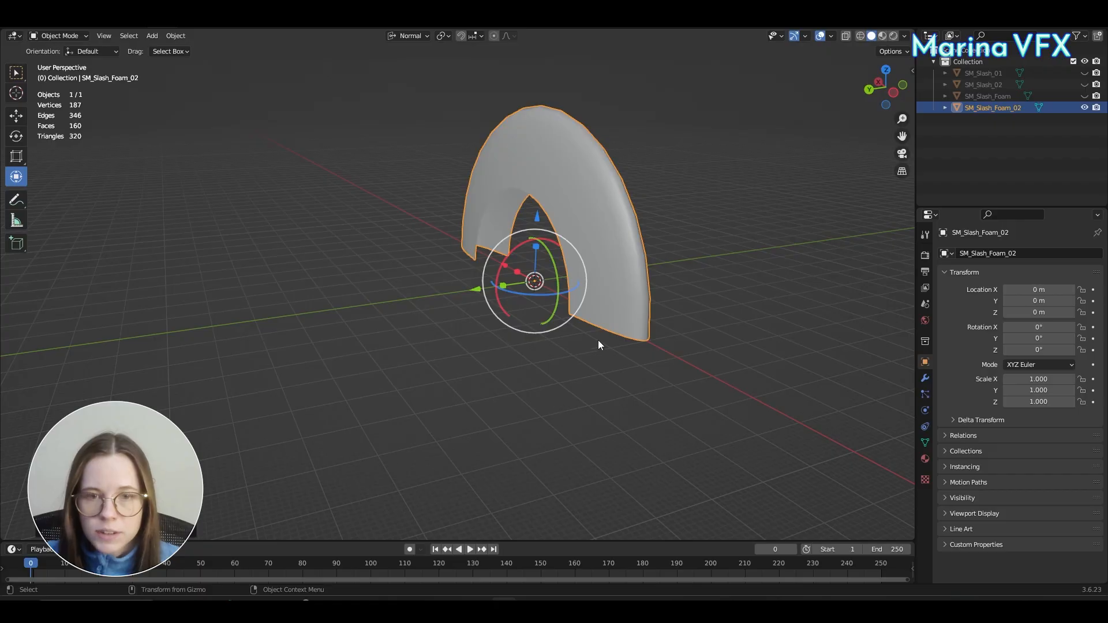
{"action": "key", "text": "3"}
{"action": "left_click_drag", "start_coordinate": [597, 342], "coordinate": [516, 309], "text": "alt"}
{"action": "left_click", "coordinate": [516, 308]}
{"action": "left_click_drag", "start_coordinate": [520, 369], "coordinate": [438, 381], "text": "alt"}
{"action": "left_click", "coordinate": [496, 346], "text": "shift"}
{"action": "double_click", "coordinate": [466, 355], "text": "shift"}
{"action": "left_click_drag", "start_coordinate": [570, 422], "coordinate": [683, 355], "text": "alt"}
{"action": "key", "text": "x"}
{"action": "left_click", "coordinate": [683, 355]}
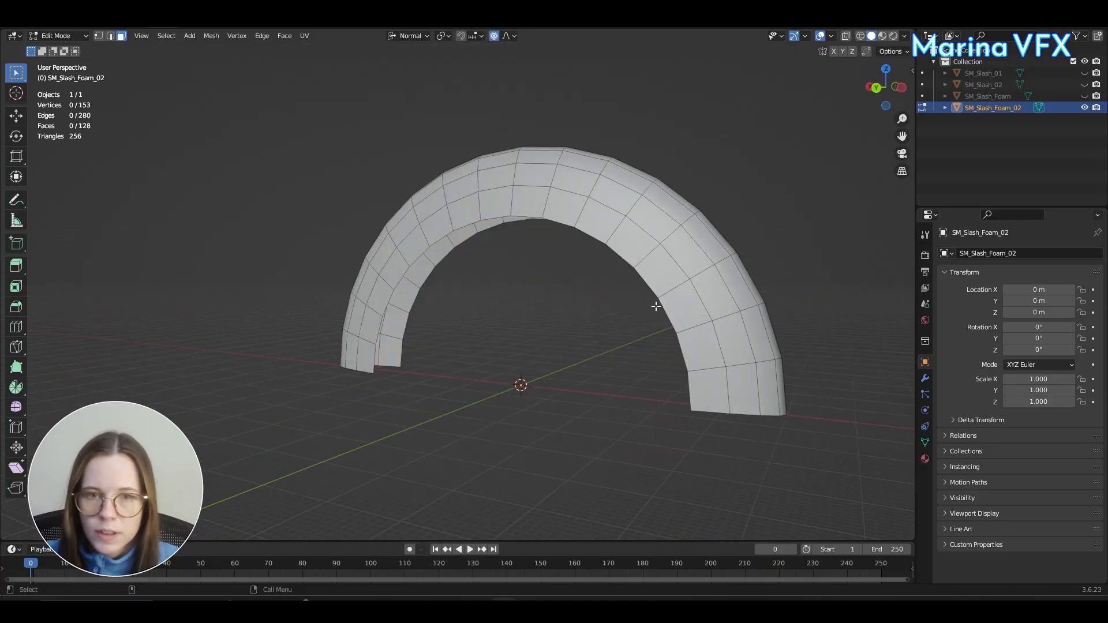
Step: Select all remaining faces of SM_Slash_Foam_02, adjust their UV layout in the UV editor, and return to Object Mode
{"action": "left_click", "coordinate": [609, 210]}
{"action": "key", "text": "a"}
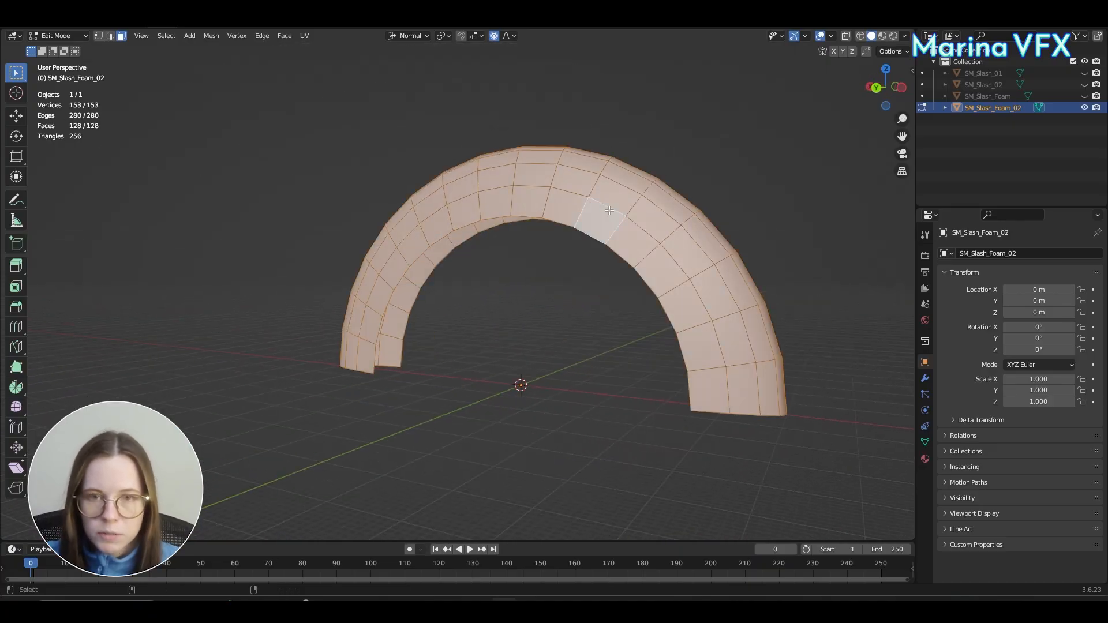
{"action": "left_click", "coordinate": [280, 23]}
{"action": "left_click_drag", "start_coordinate": [236, 255], "coordinate": [241, 238]}
{"action": "left_click", "coordinate": [165, 23]}
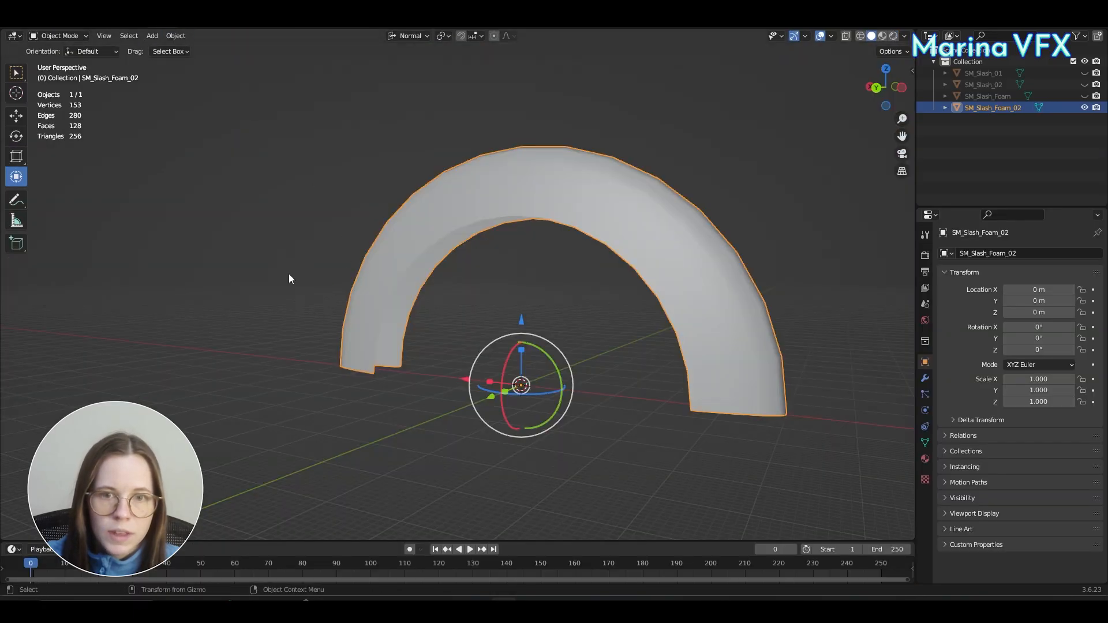
Step: Export the selected mesh as FBX over SM_Slash_Foam_02.fbx in the WaterSlashShowcase Models folder
{"action": "left_click", "coordinate": [26, 26]}
{"action": "mouse_move", "coordinate": [68, 190]}
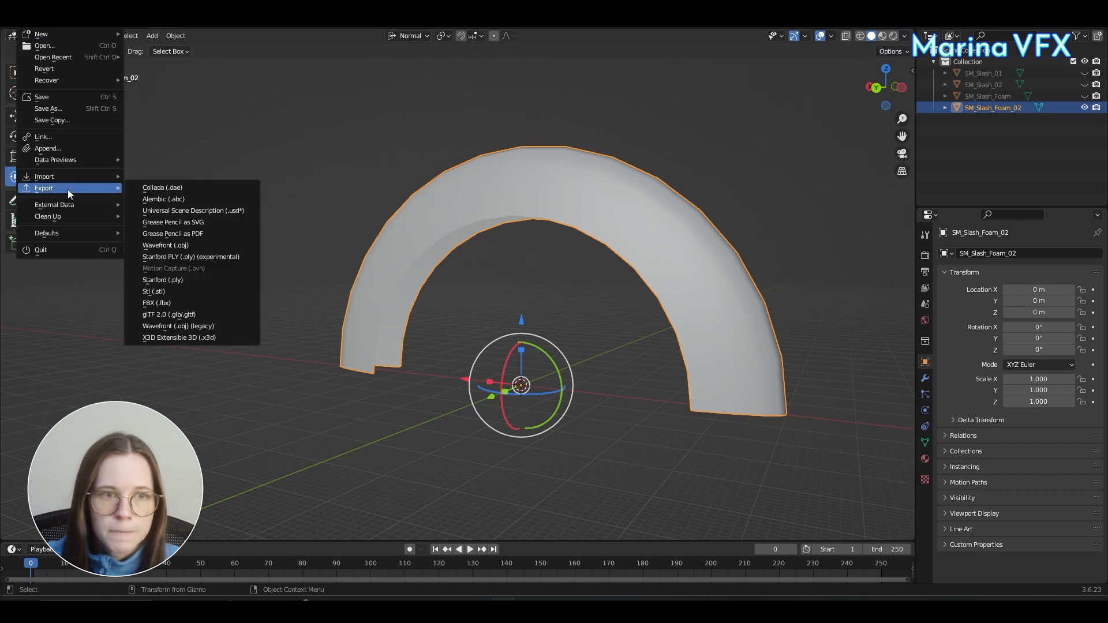
{"action": "left_click", "coordinate": [173, 303]}
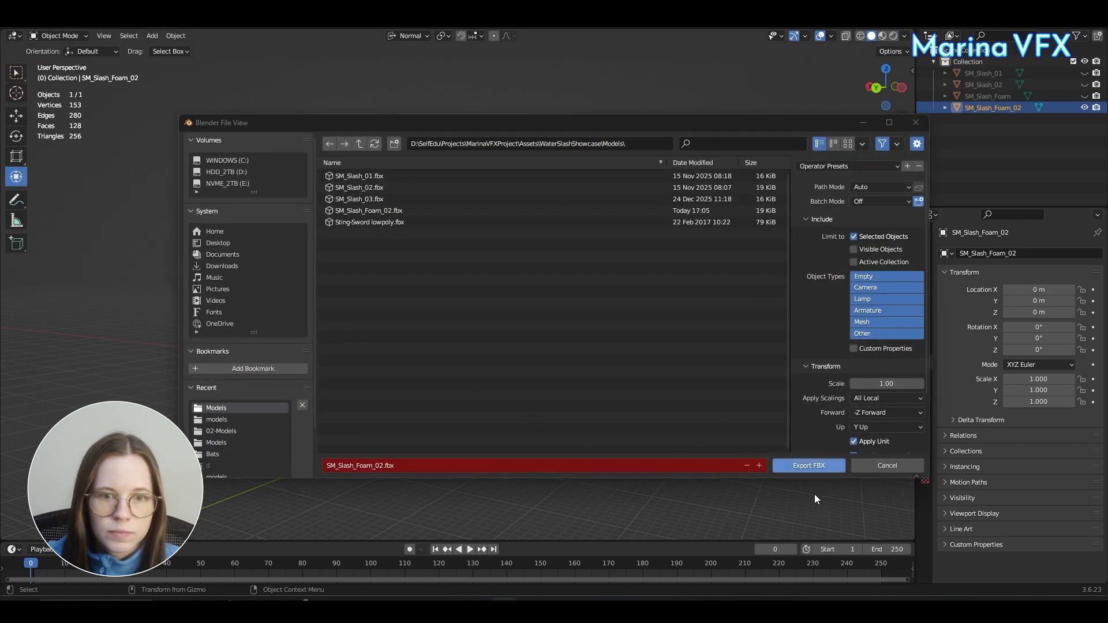
{"action": "left_click", "coordinate": [805, 468]}
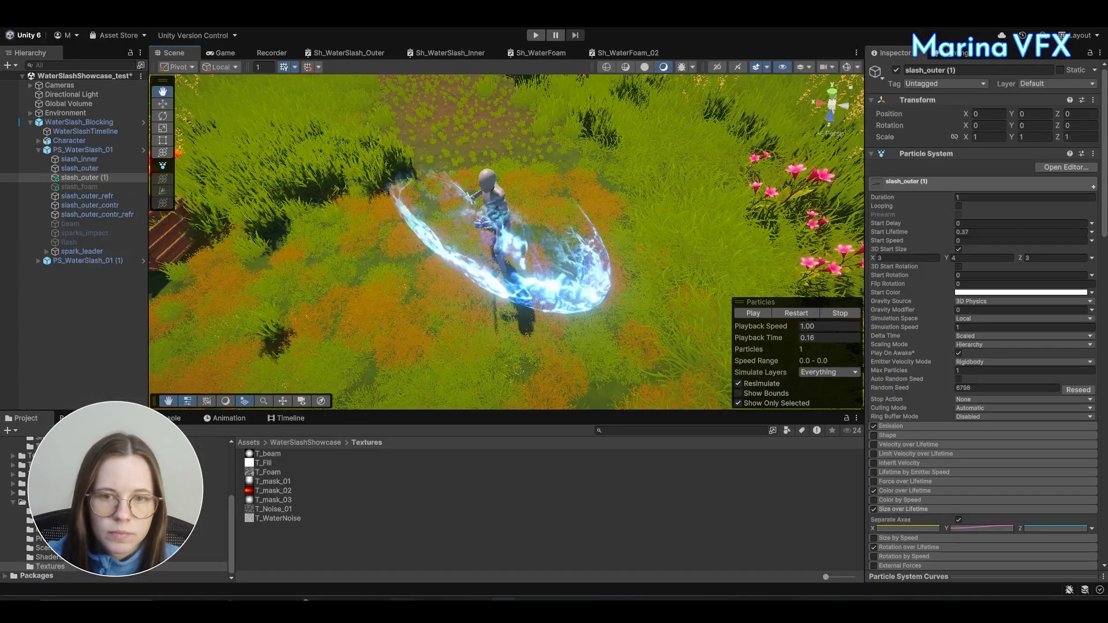
Step: Back in Unity, steepen the first key's tangent on the Custom1 X curve so it drops more sharply
{"action": "left_click_drag", "start_coordinate": [615, 325], "coordinate": [684, 311], "text": "alt"}
{"action": "scroll", "coordinate": [1015, 353], "scroll_direction": "down", "scroll_amount": 10}
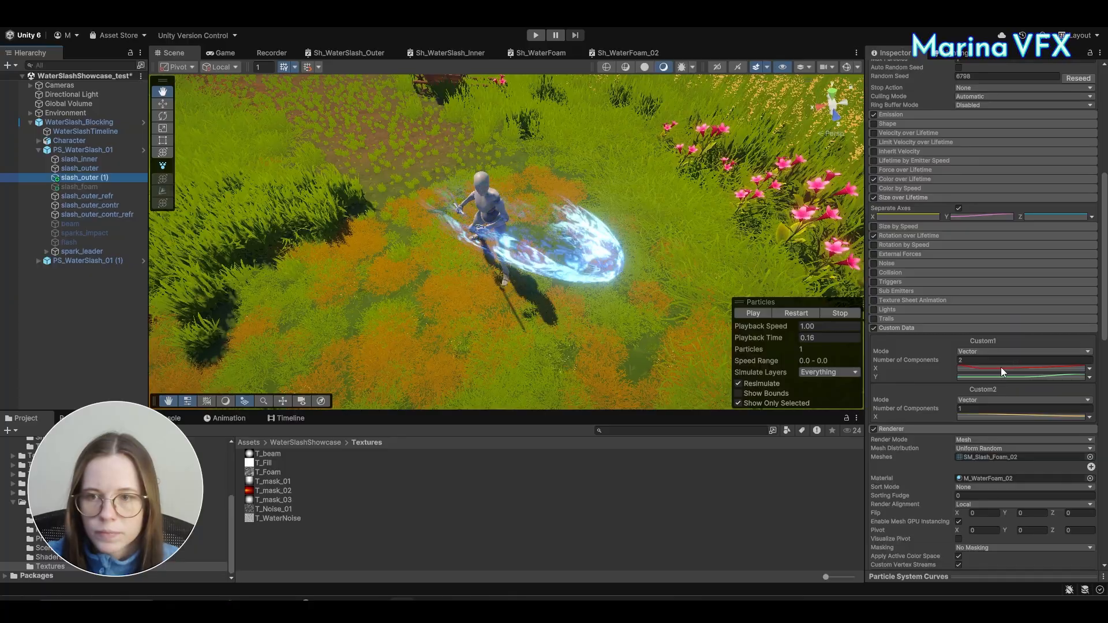
{"action": "left_click", "coordinate": [1001, 368]}
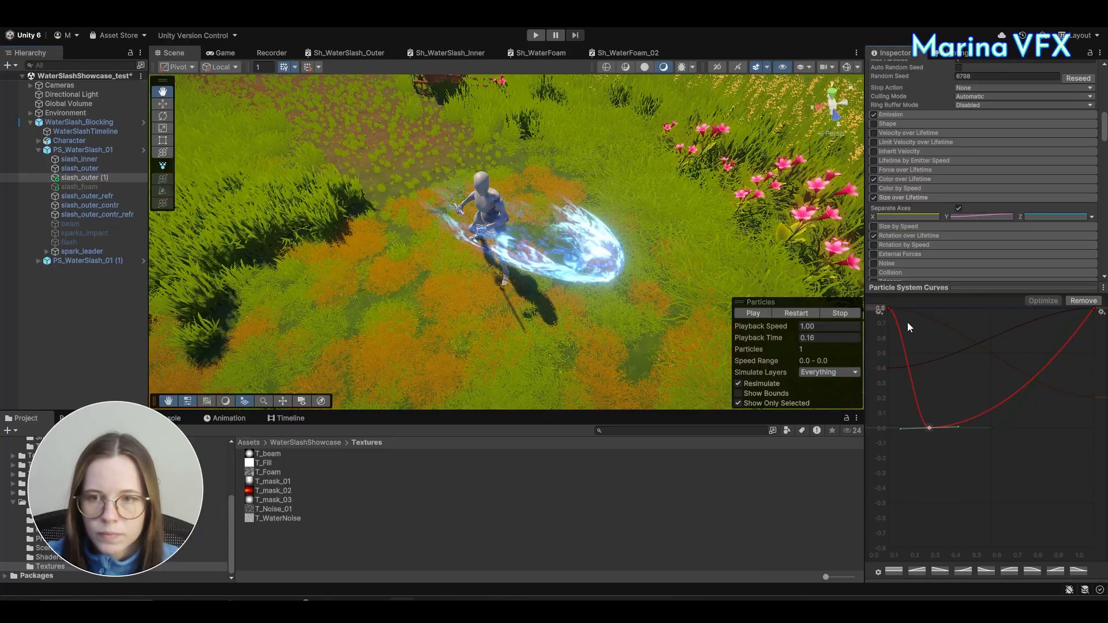
{"action": "left_click", "coordinate": [888, 309]}
{"action": "left_click_drag", "start_coordinate": [916, 313], "coordinate": [895, 335]}
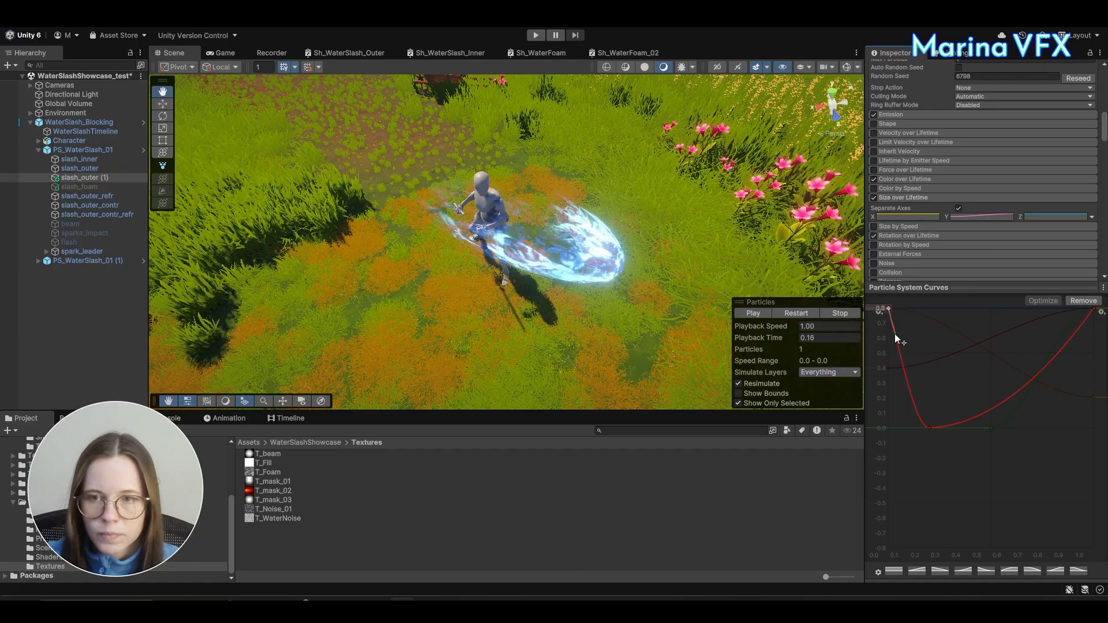
Step: Set Flat tangents on the last and lowest keys of the Custom1 X curve, and replay the slash from a lower angle
{"action": "right_click", "coordinate": [1093, 311]}
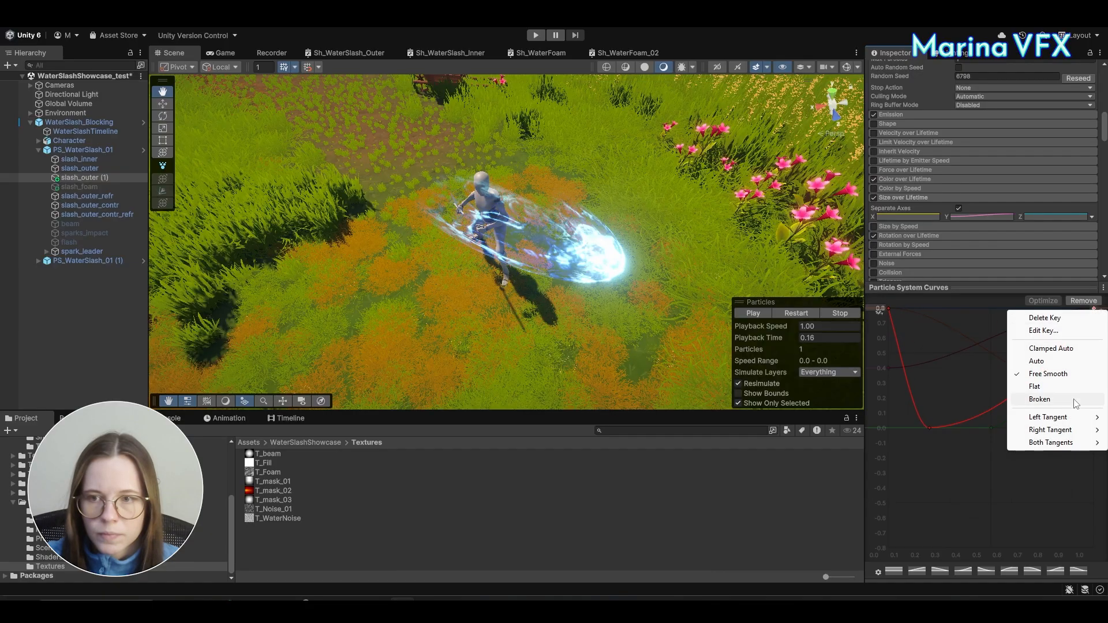
{"action": "left_click", "coordinate": [1039, 386]}
{"action": "right_click", "coordinate": [930, 428]}
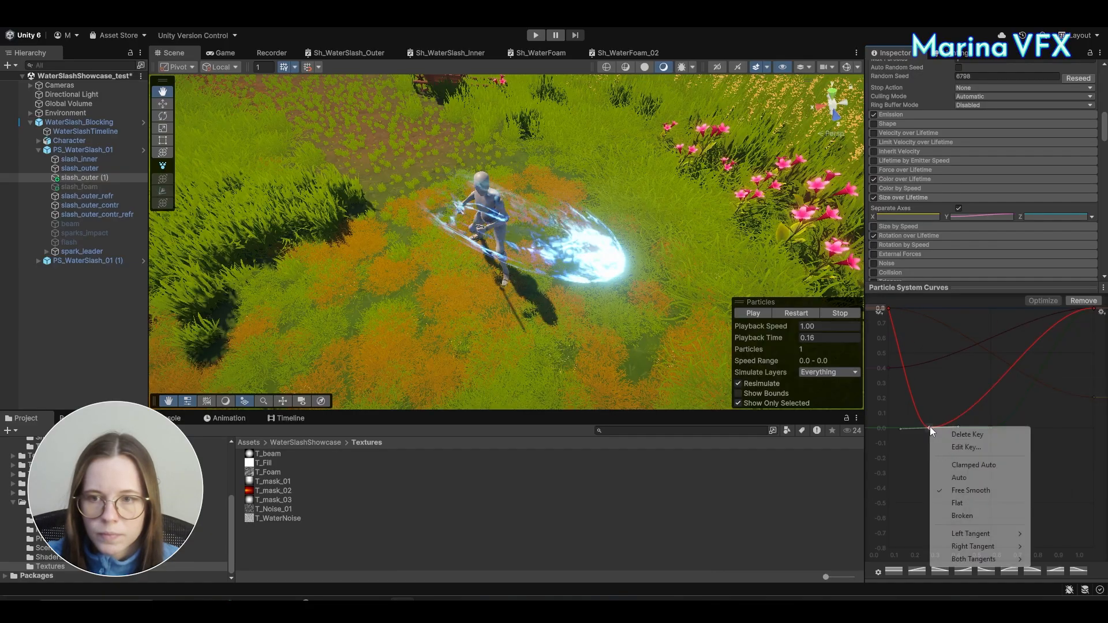
{"action": "left_click", "coordinate": [958, 504]}
{"action": "left_click_drag", "start_coordinate": [626, 289], "coordinate": [715, 298], "text": "alt"}
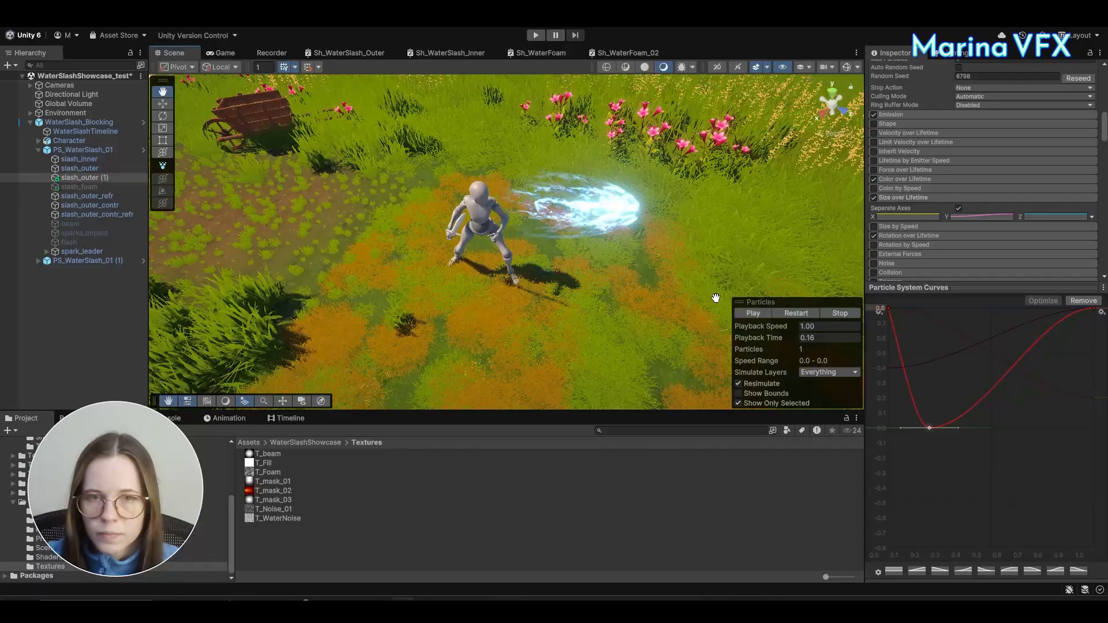
{"action": "left_click", "coordinate": [798, 313]}
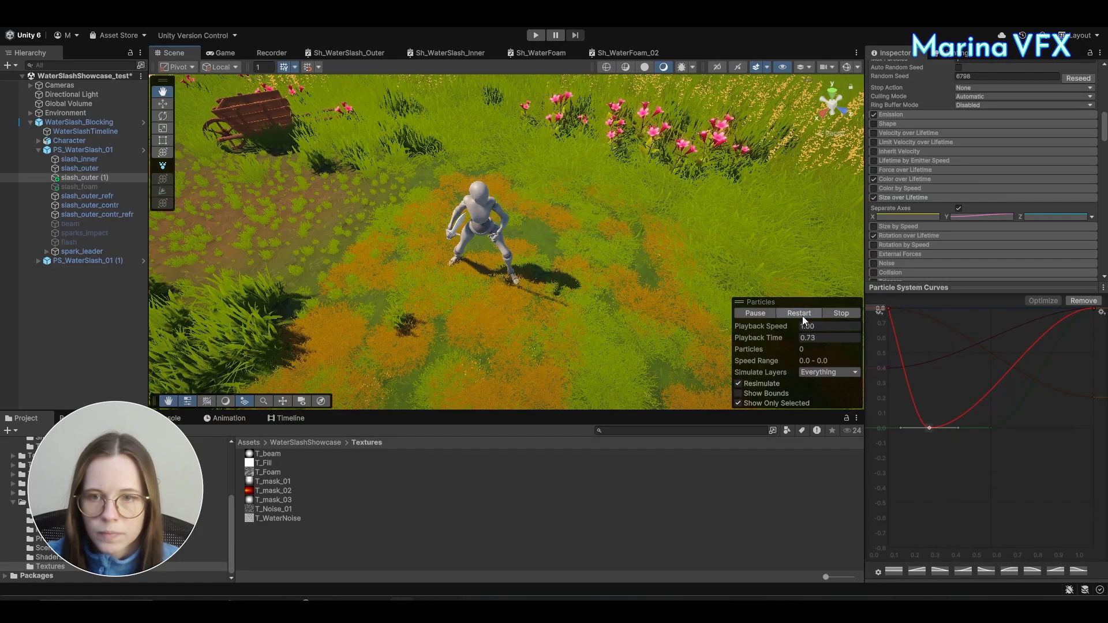
{"action": "left_click", "coordinate": [801, 316]}
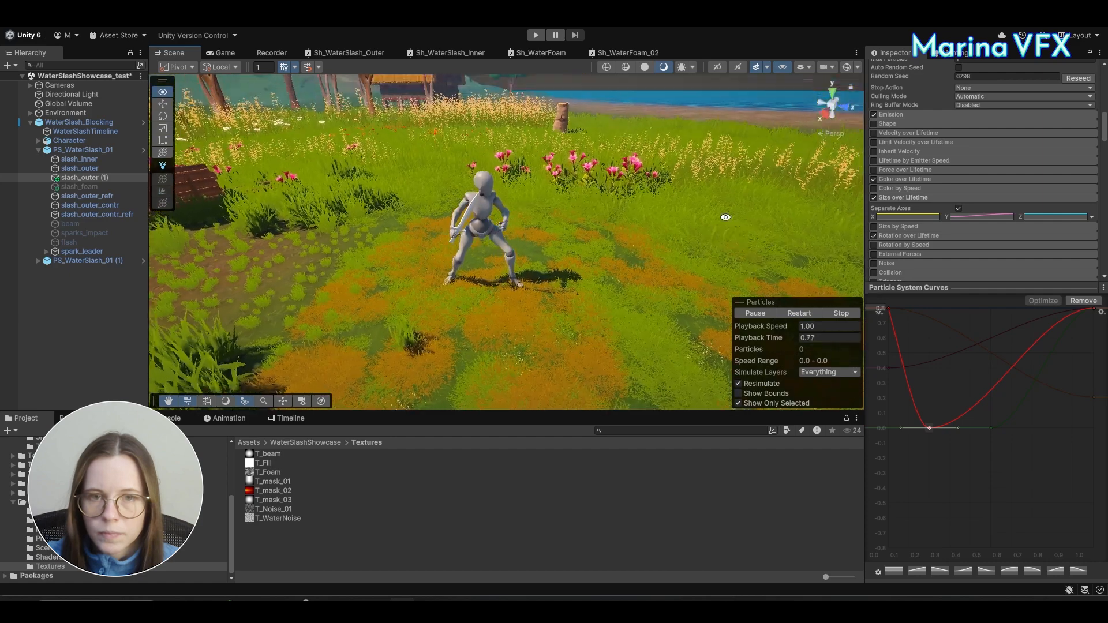
Step: Turn off Show Only Selected so all slash layers play together, and replay the slash effect
{"action": "left_click", "coordinate": [801, 315]}
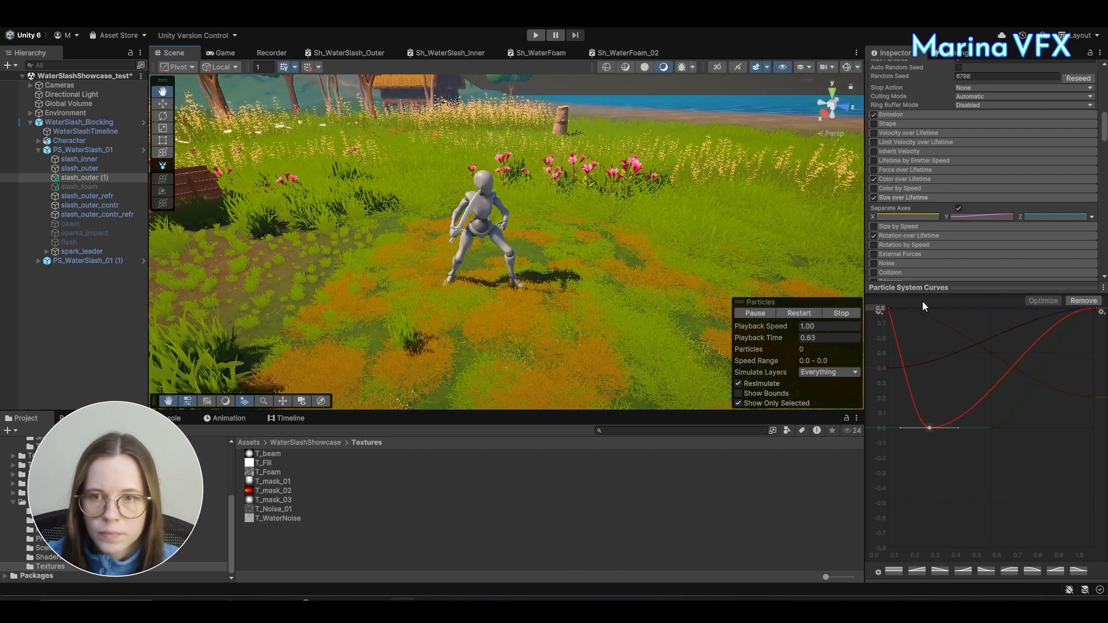
{"action": "left_click", "coordinate": [935, 288]}
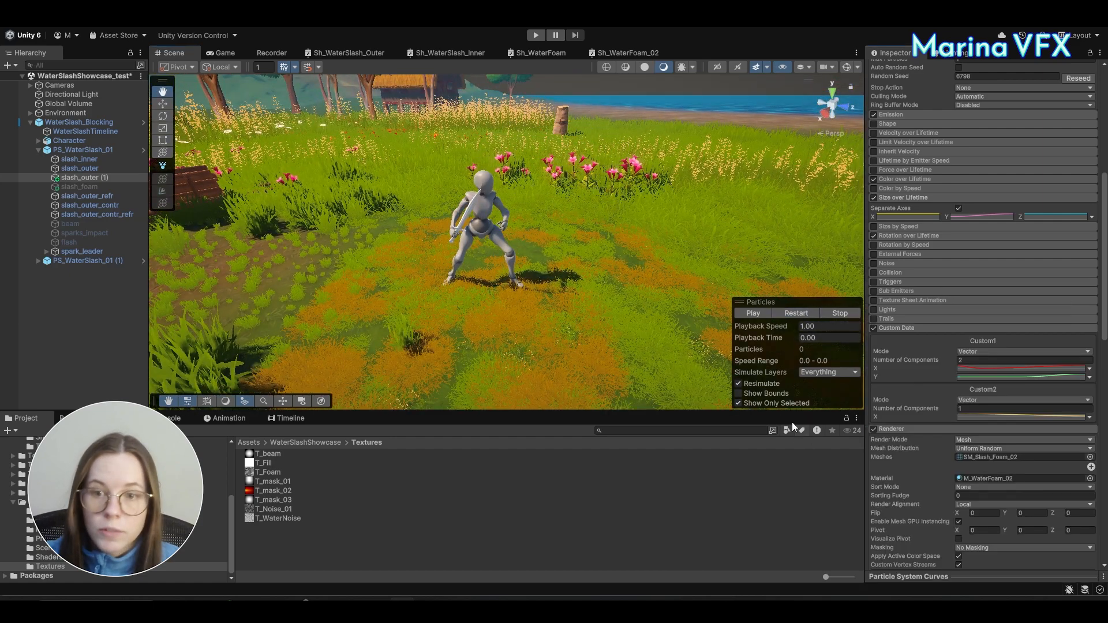
{"action": "left_click", "coordinate": [780, 404]}
{"action": "left_click", "coordinate": [806, 312]}
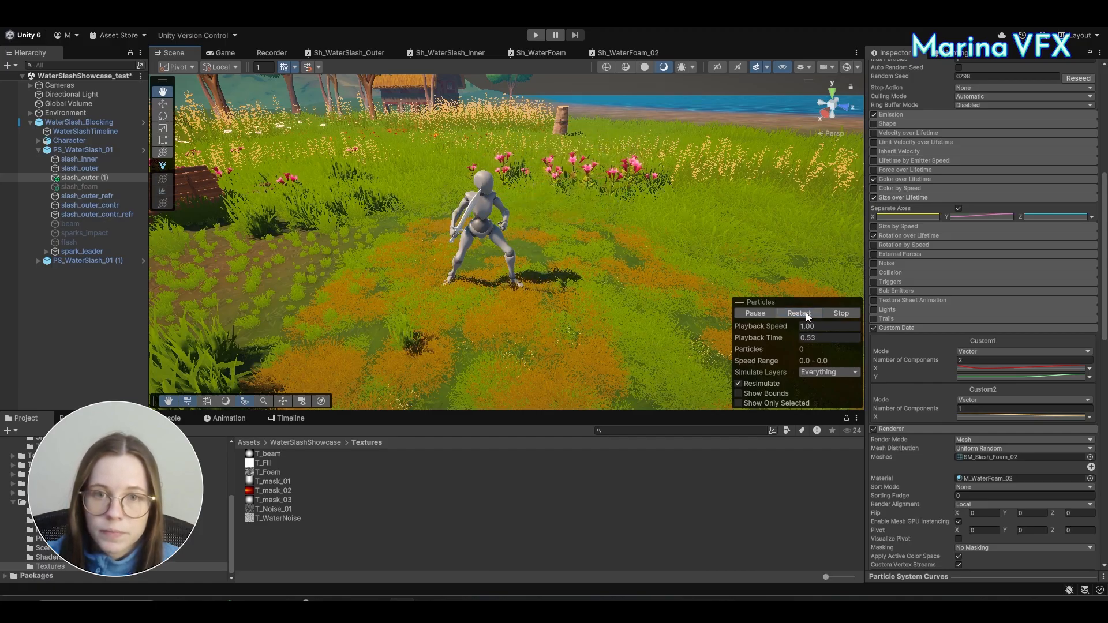
{"action": "left_click", "coordinate": [805, 313]}
Step: Set the Start Lifetime of slash_outer (1) to 0.33 and replay the effect
{"action": "scroll", "coordinate": [980, 261], "scroll_direction": "up", "scroll_amount": 10}
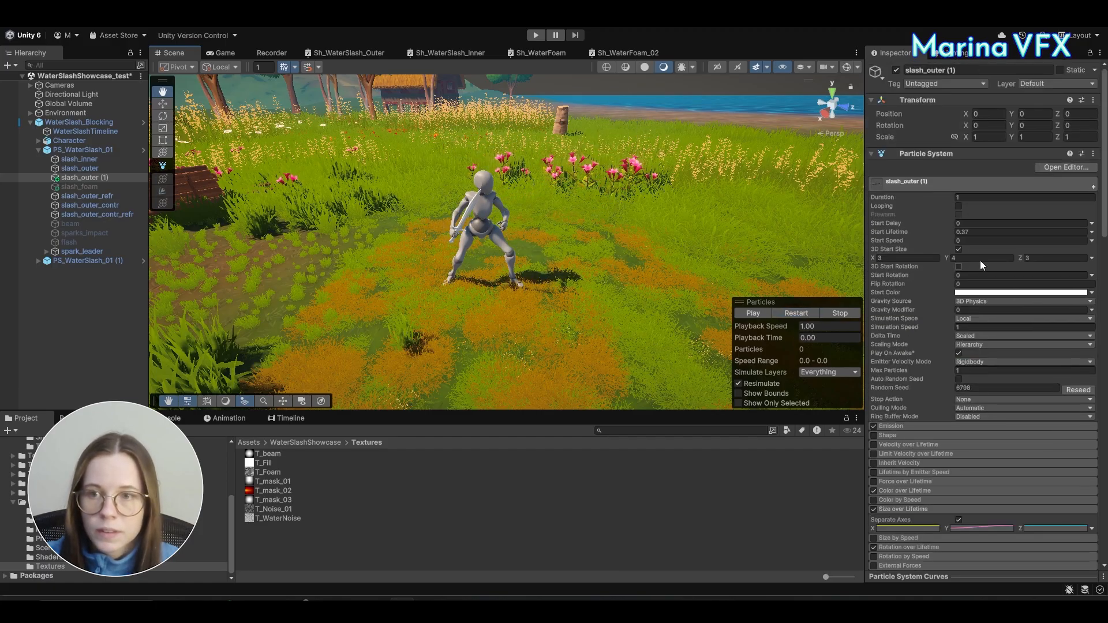
{"action": "left_click", "coordinate": [981, 234]}
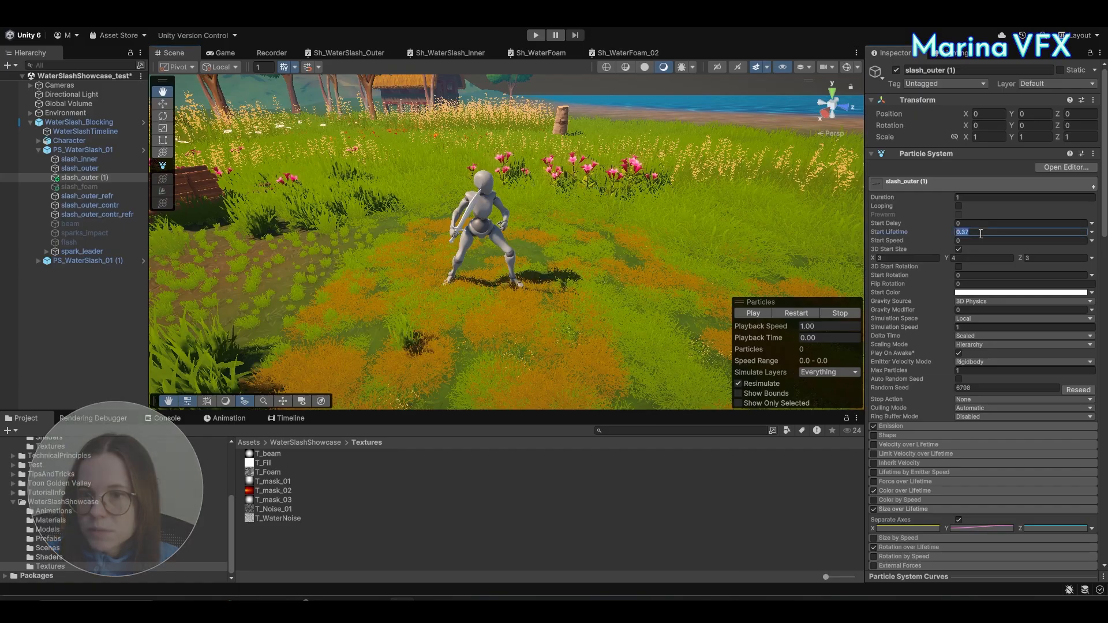
{"action": "type", "text": ".33"}
{"action": "left_click", "coordinate": [799, 312]}
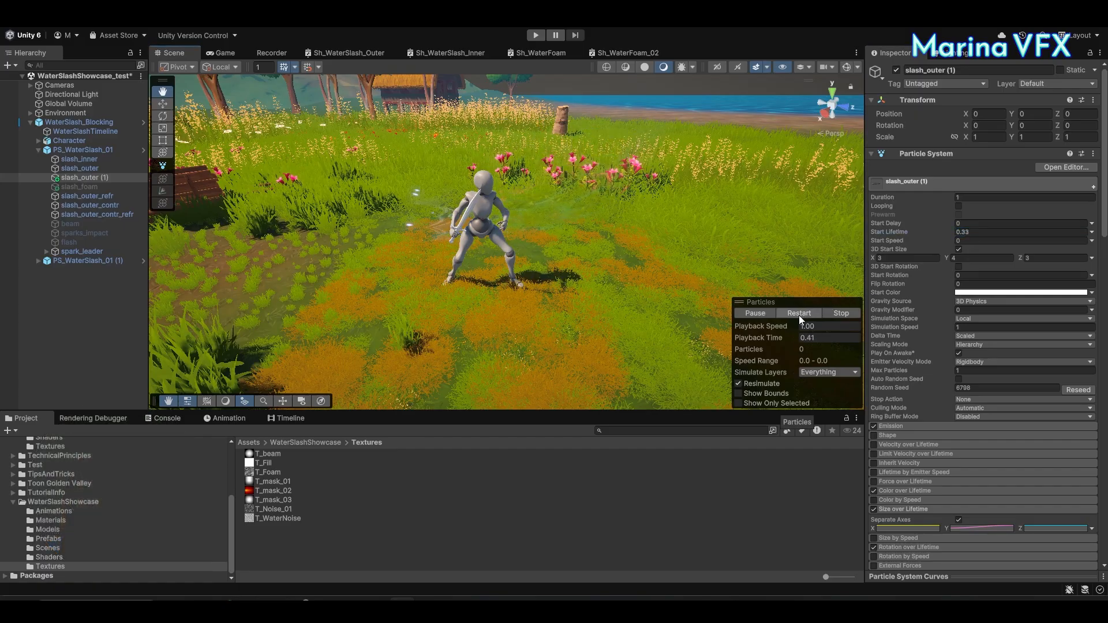
Step: In the Color over Lifetime gradient, move the middle alpha key to 12.4%, delete the end alpha key, and replay the slash
{"action": "scroll", "coordinate": [991, 404], "scroll_direction": "down", "scroll_amount": 3}
{"action": "left_click", "coordinate": [990, 397]}
{"action": "left_click", "coordinate": [991, 408]}
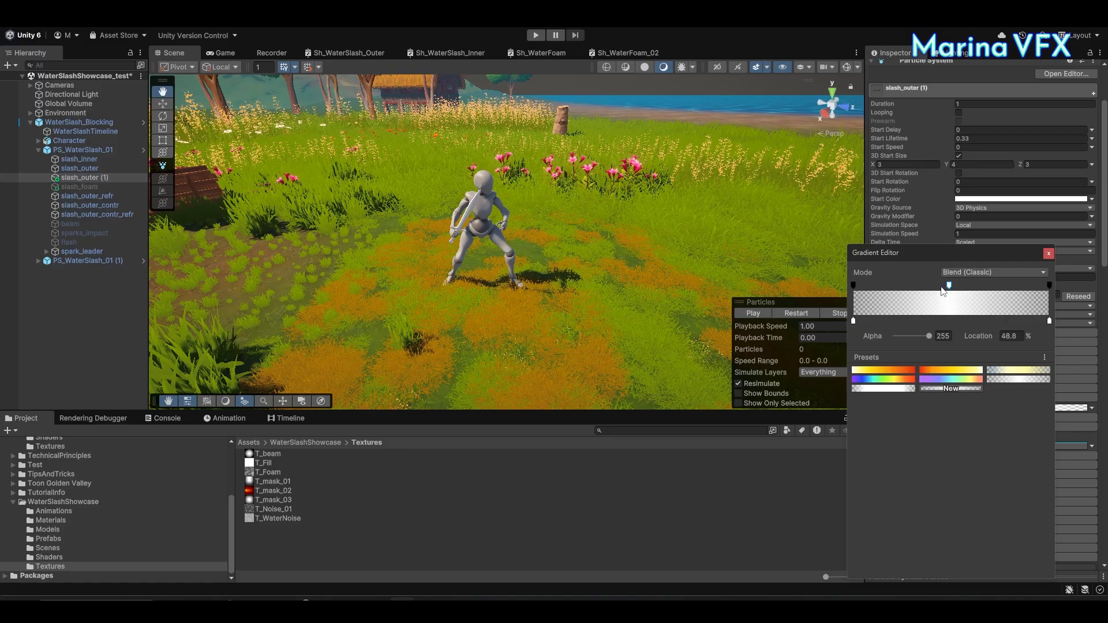
{"action": "left_click_drag", "start_coordinate": [941, 287], "coordinate": [885, 287]}
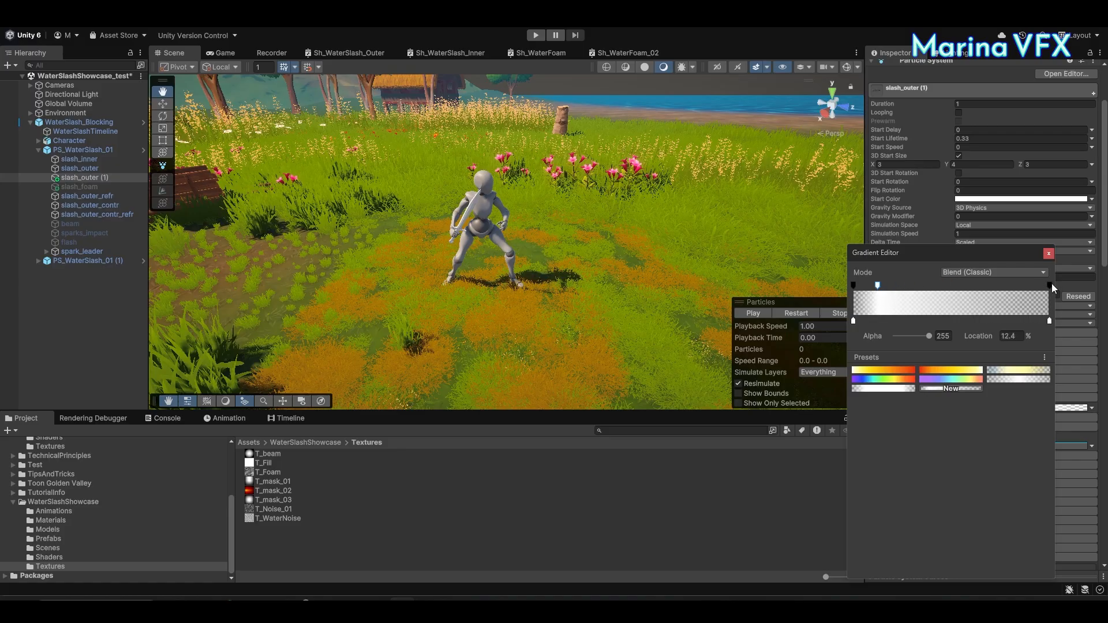
{"action": "left_click", "coordinate": [1050, 285]}
{"action": "key", "text": "Delete"}
{"action": "left_click", "coordinate": [1049, 254]}
{"action": "left_click", "coordinate": [801, 313]}
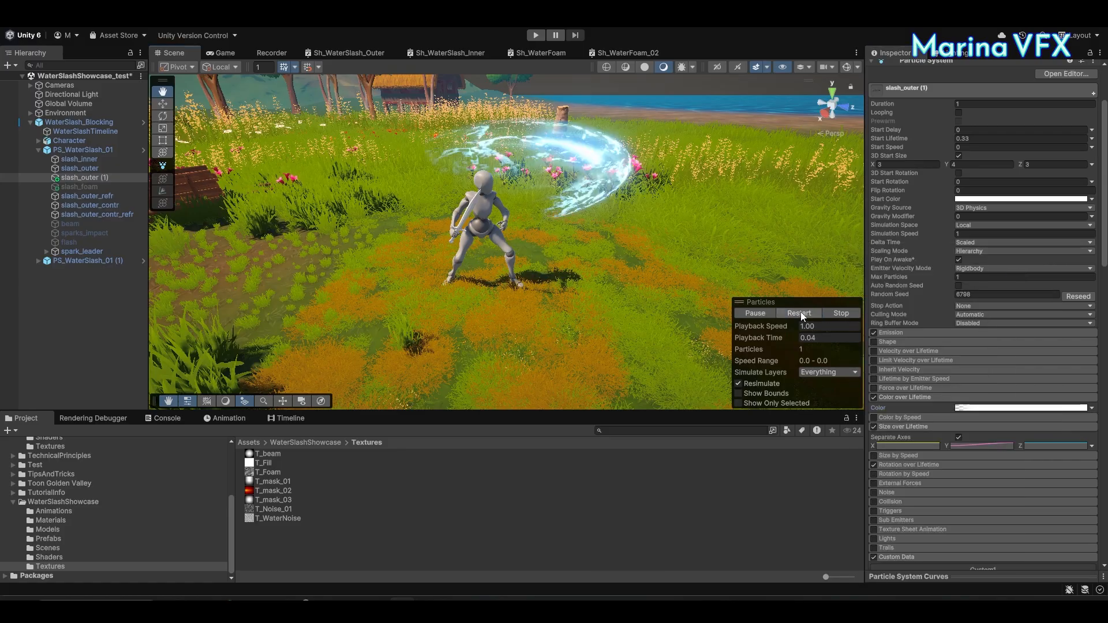
{"action": "left_click", "coordinate": [800, 313]}
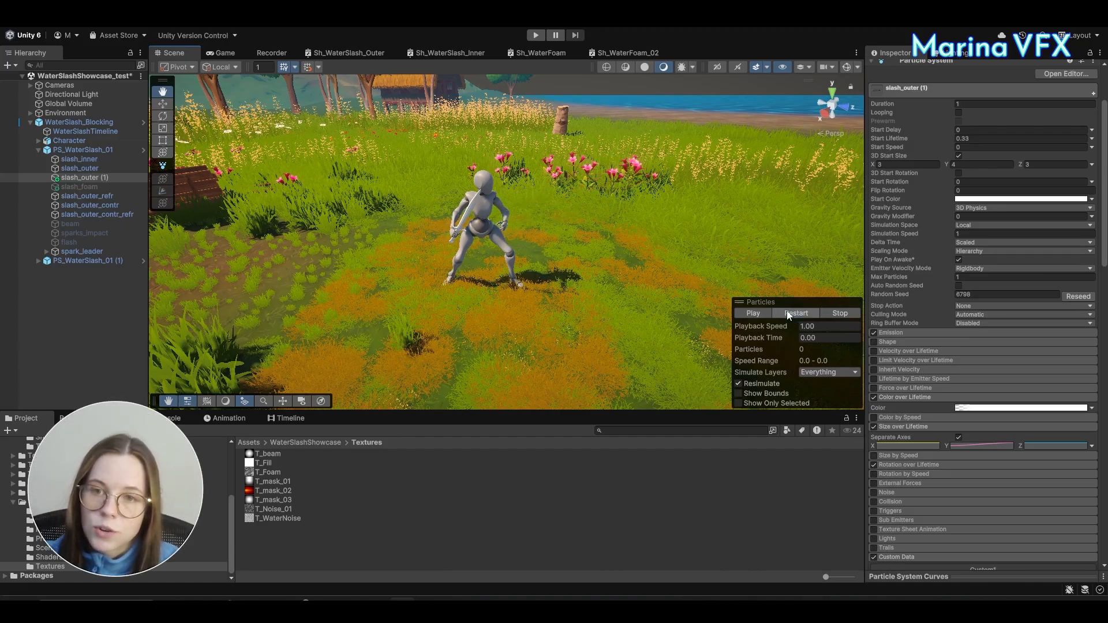
Step: Scrub the playback to 0.20, set the 3D Start Size Y to 3.5, and replay the slash
{"action": "left_click", "coordinate": [789, 313]}
{"action": "left_click_drag", "start_coordinate": [781, 338], "coordinate": [692, 329]}
{"action": "left_click_drag", "start_coordinate": [804, 348], "coordinate": [743, 346]}
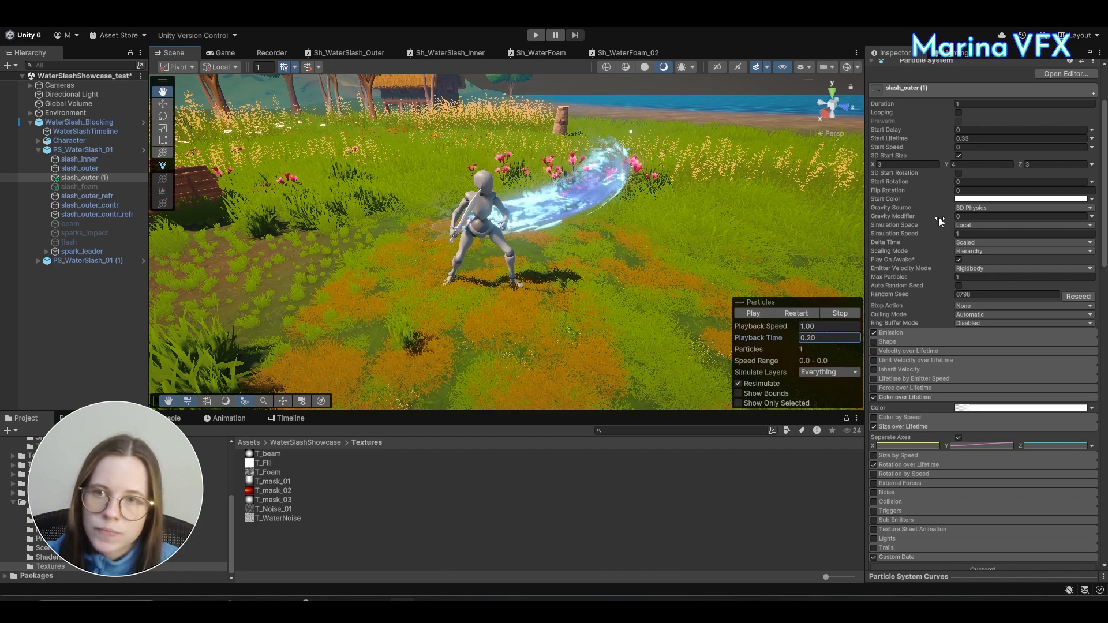
{"action": "left_click", "coordinate": [974, 164]}
{"action": "type", "text": "3.5"}
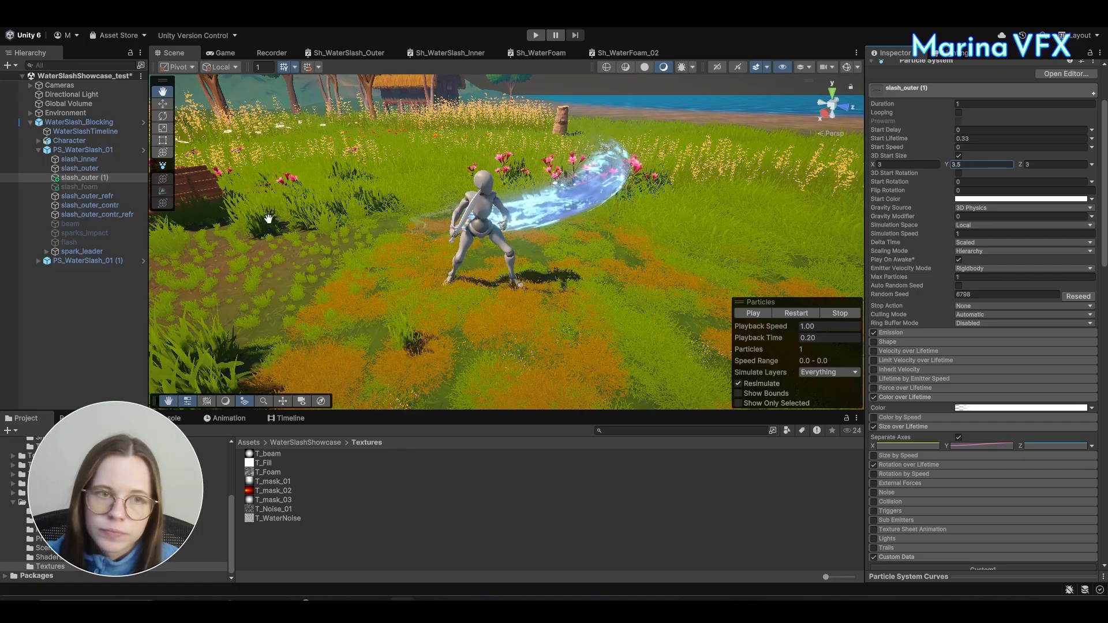
{"action": "left_click", "coordinate": [797, 312]}
Step: Switch Rotation over Lifetime to constant values with Y at -500, and replay the slash to check the spin
{"action": "scroll", "coordinate": [1026, 391], "scroll_direction": "down", "scroll_amount": 3}
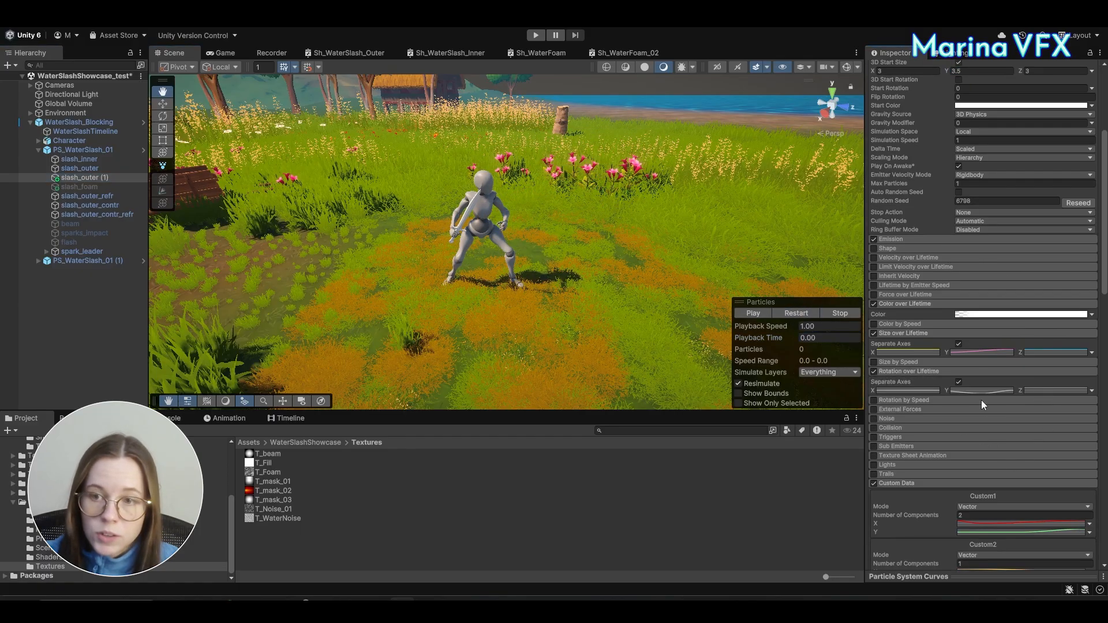
{"action": "left_click", "coordinate": [898, 577]}
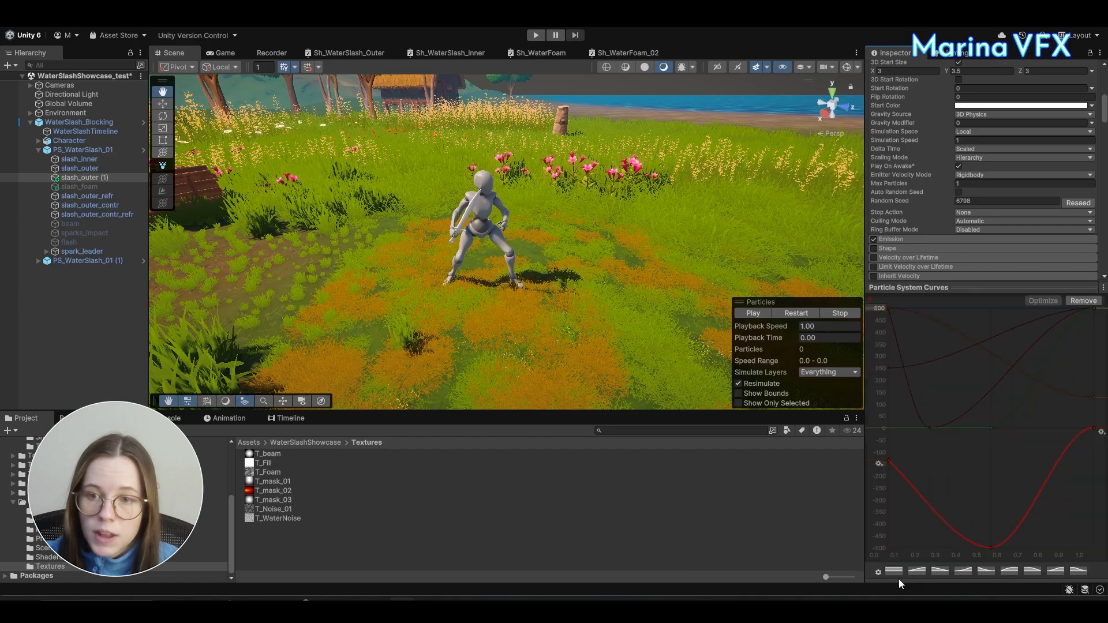
{"action": "left_click", "coordinate": [933, 289]}
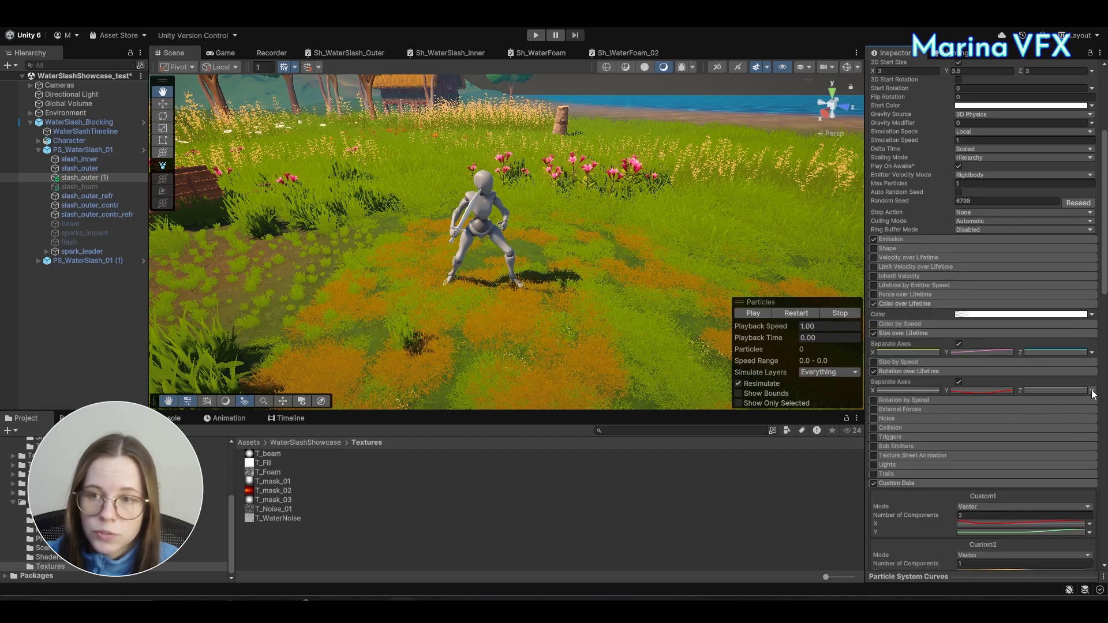
{"action": "left_click", "coordinate": [1091, 391]}
{"action": "left_click", "coordinate": [1040, 406]}
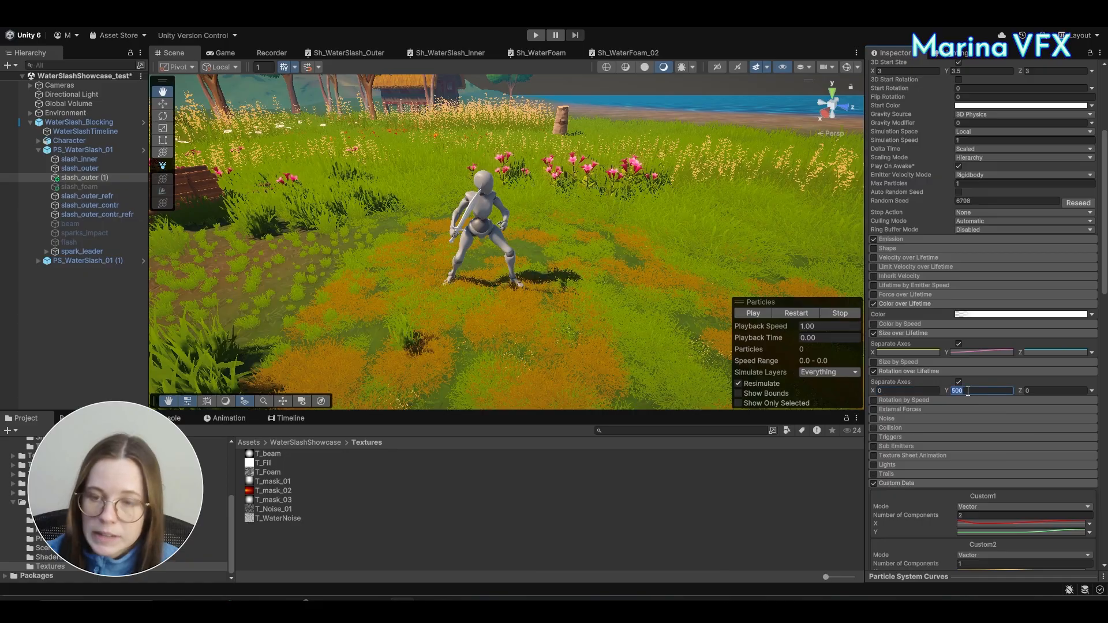
{"action": "left_click", "coordinate": [796, 312]}
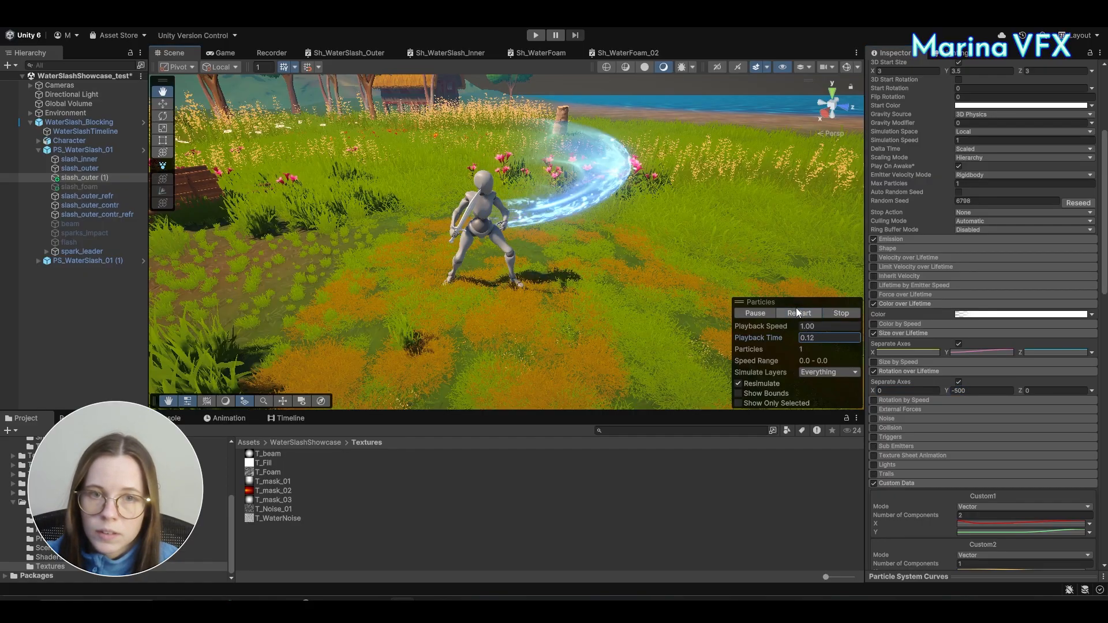
{"action": "left_click", "coordinate": [796, 312]}
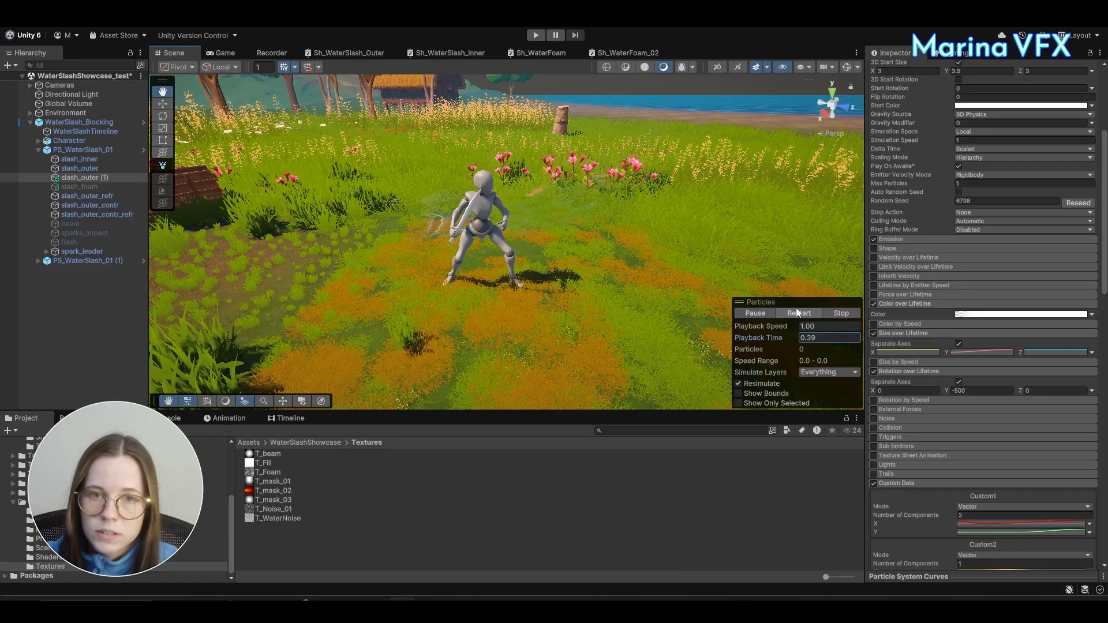
{"action": "left_click", "coordinate": [797, 312]}
{"action": "left_click", "coordinate": [795, 315]}
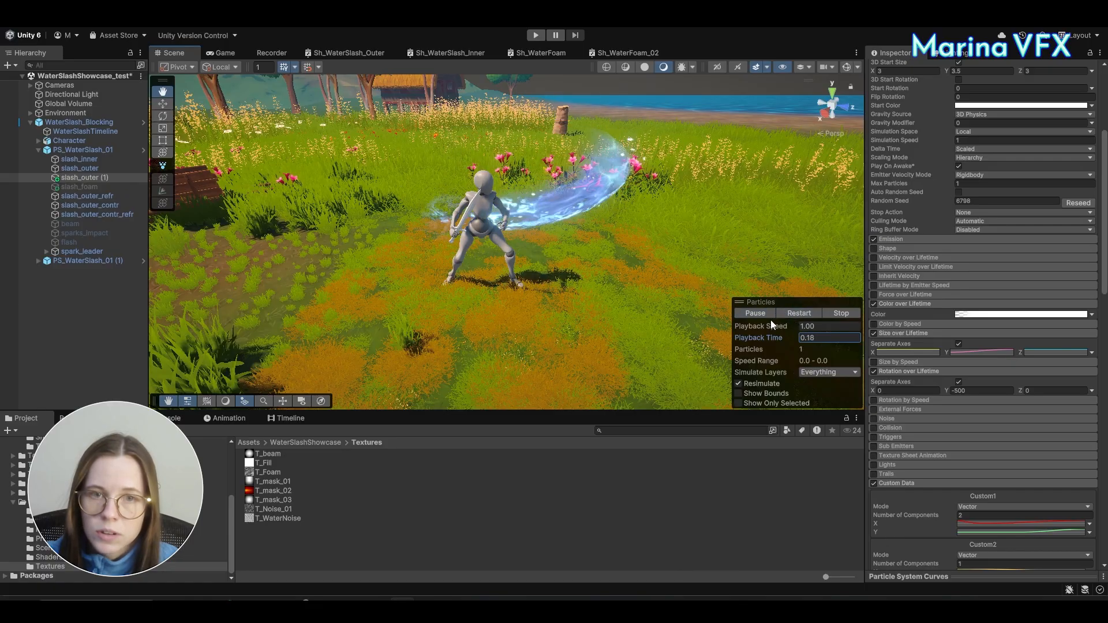
Step: Pause mid-slash, rotate slash_outer (1) around its Y axis to a rotation of 40, and replay the effect
{"action": "left_click", "coordinate": [766, 311]}
{"action": "left_click_drag", "start_coordinate": [692, 285], "coordinate": [514, 280], "text": "alt"}
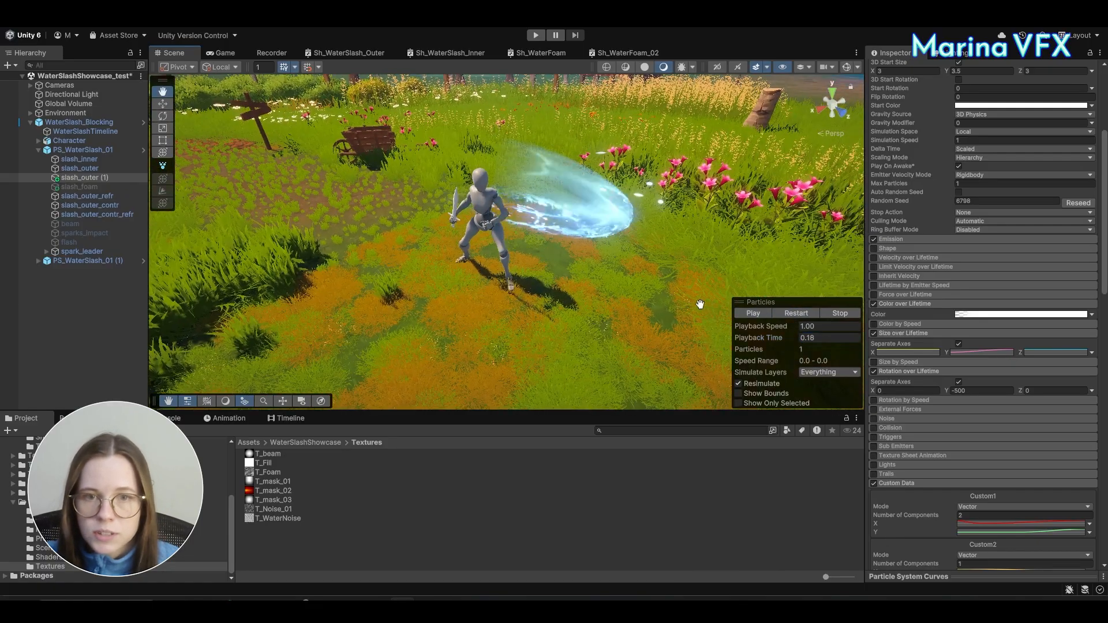
{"action": "left_click_drag", "start_coordinate": [699, 306], "coordinate": [770, 425], "text": "alt"}
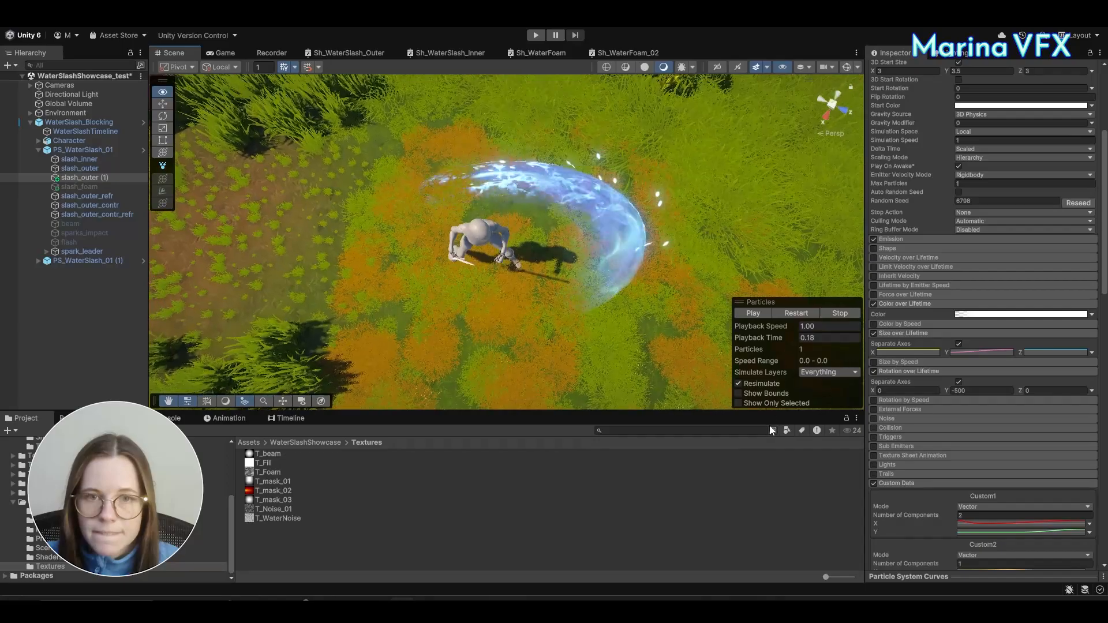
{"action": "left_click_drag", "start_coordinate": [752, 387], "coordinate": [584, 419], "text": "alt"}
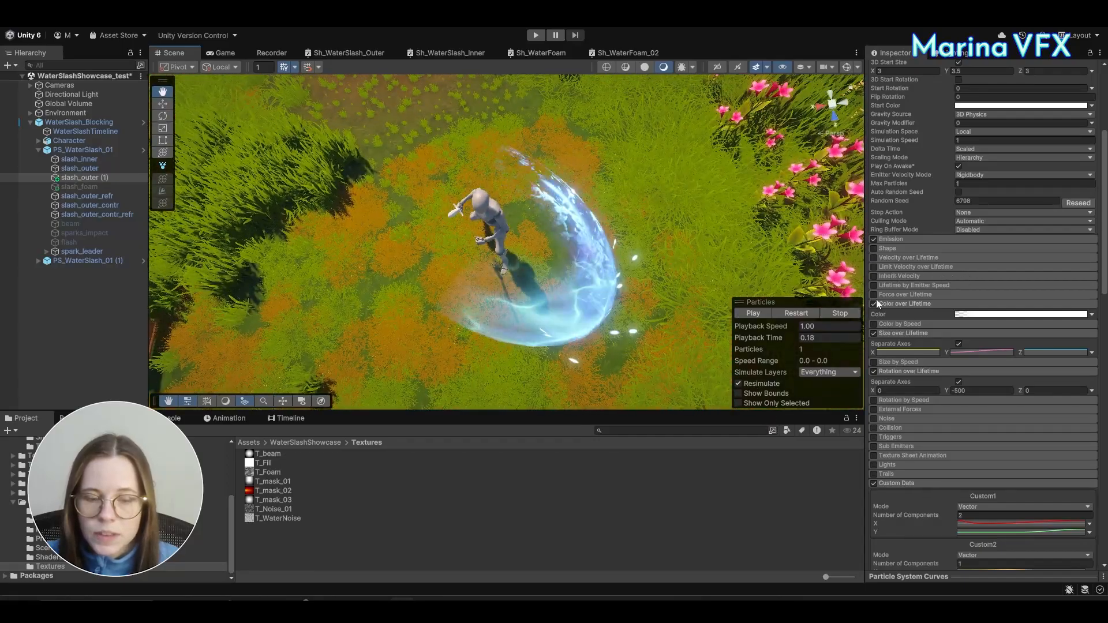
{"action": "left_click_drag", "start_coordinate": [527, 256], "coordinate": [492, 253]}
{"action": "scroll", "coordinate": [1040, 237], "scroll_direction": "up", "scroll_amount": 6}
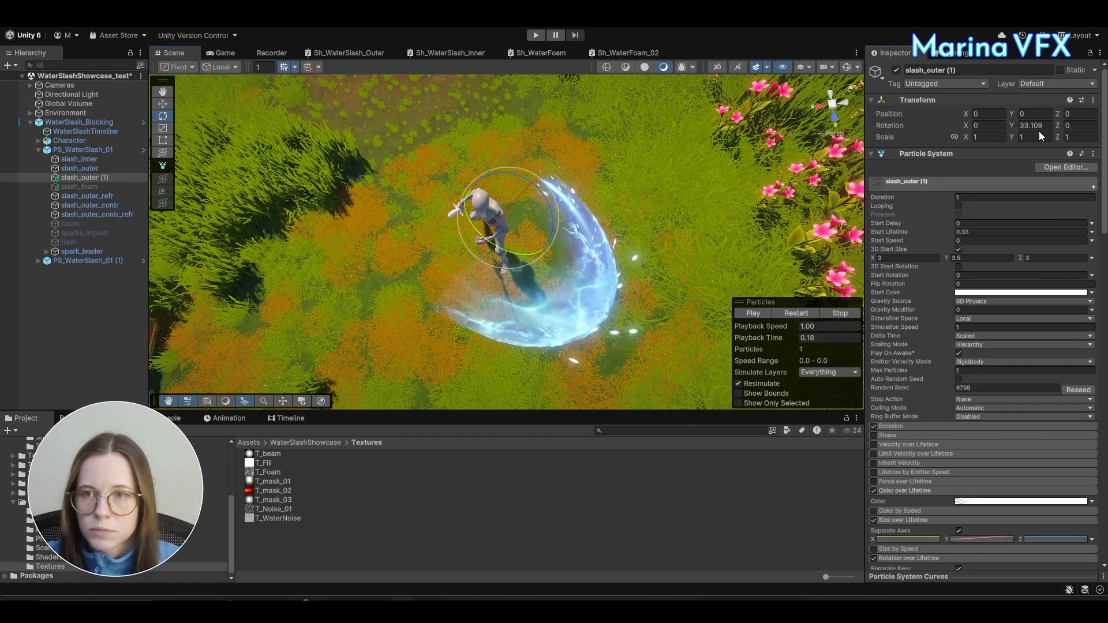
{"action": "left_click", "coordinate": [1033, 125]}
{"action": "type", "text": "40"}
{"action": "left_click_drag", "start_coordinate": [646, 277], "coordinate": [776, 229], "text": "alt"}
{"action": "left_click", "coordinate": [786, 312]}
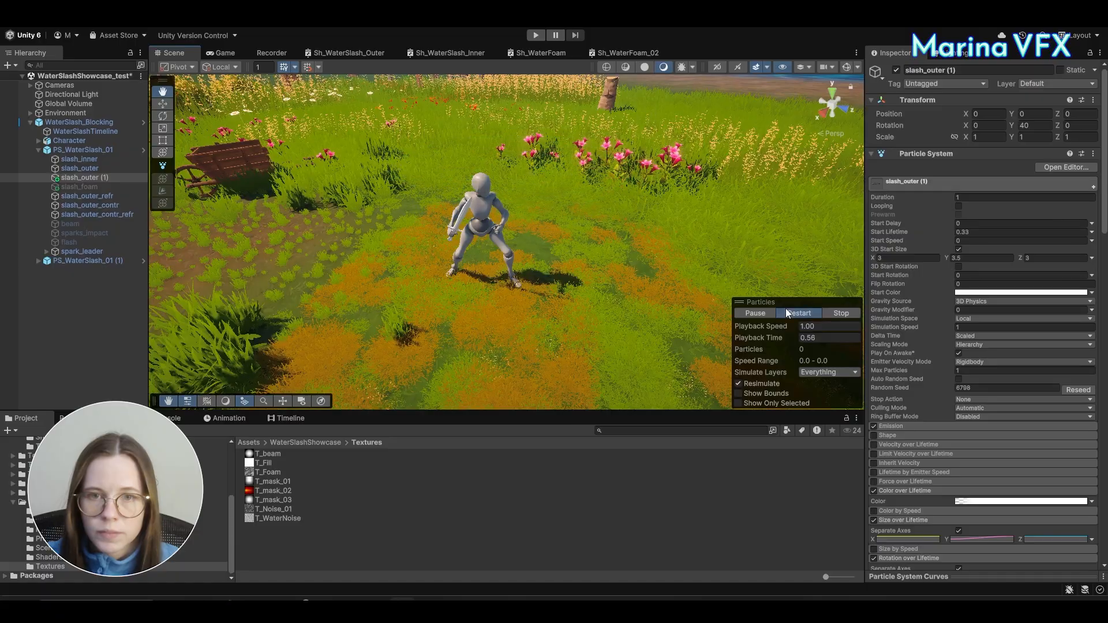
{"action": "left_click", "coordinate": [786, 313]}
Step: Review the Custom1 Y curve in the particle system curves and replay the slash
{"action": "scroll", "coordinate": [1020, 349], "scroll_direction": "down", "scroll_amount": 10}
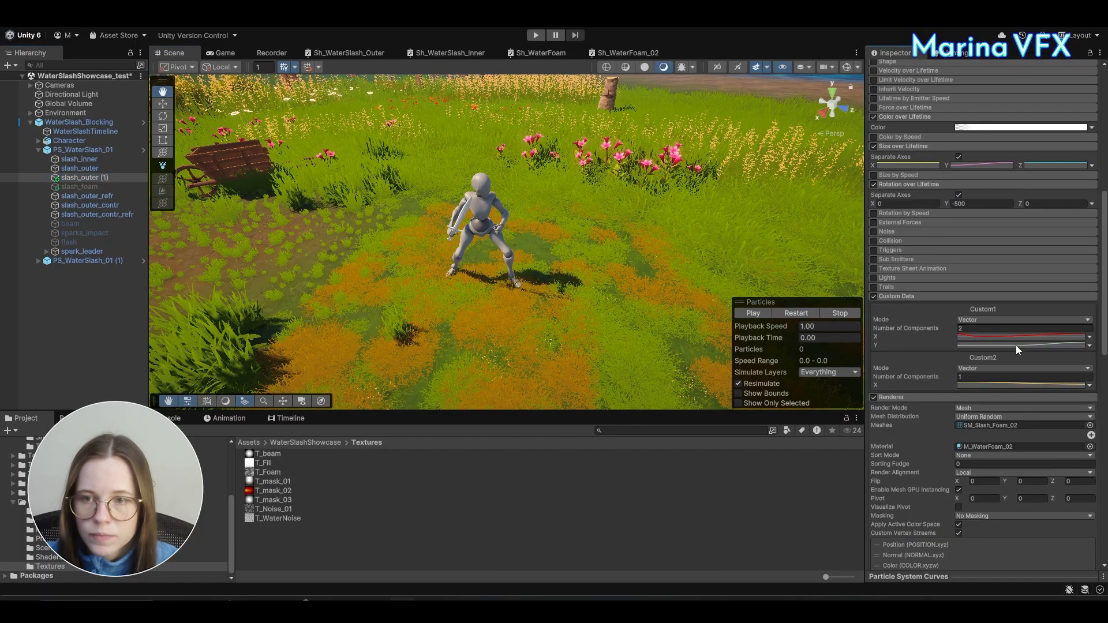
{"action": "left_click", "coordinate": [964, 576]}
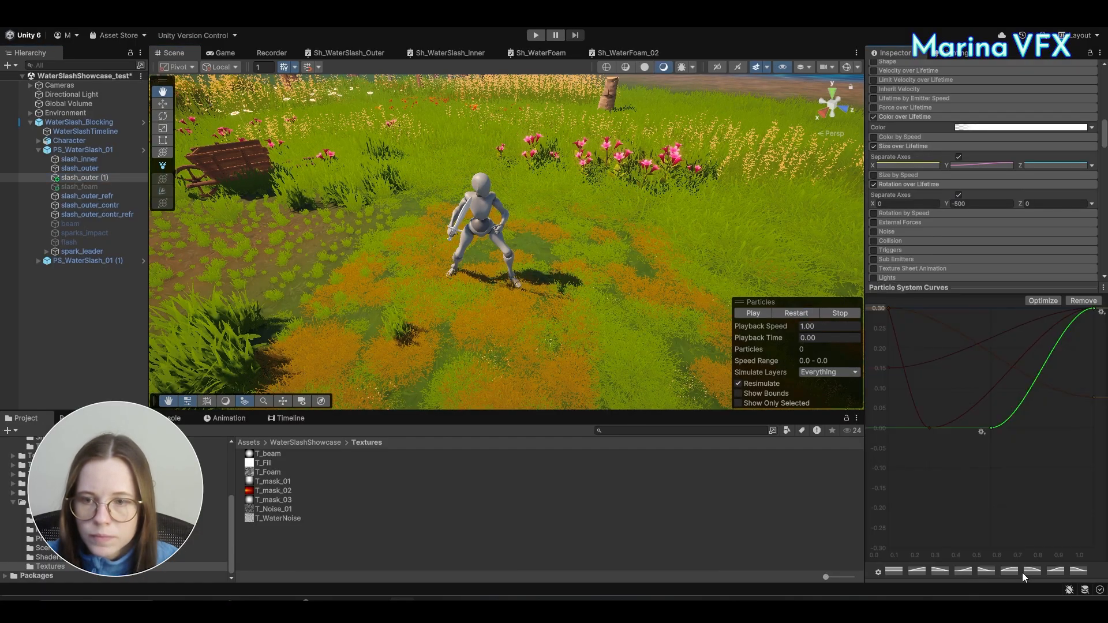
{"action": "left_click", "coordinate": [962, 291]}
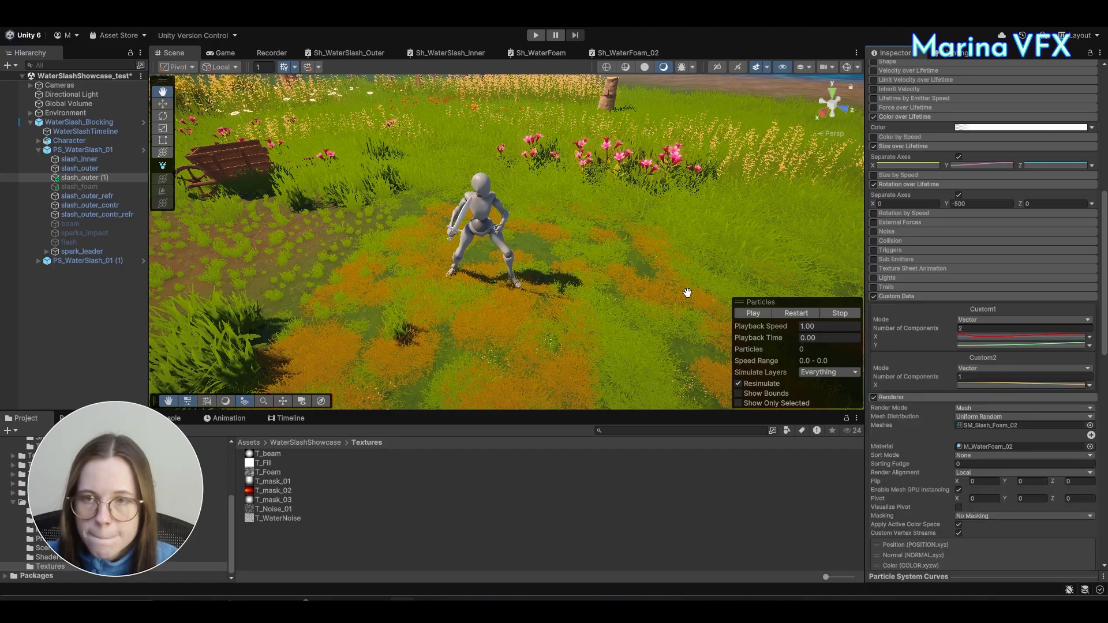
{"action": "left_click", "coordinate": [796, 314]}
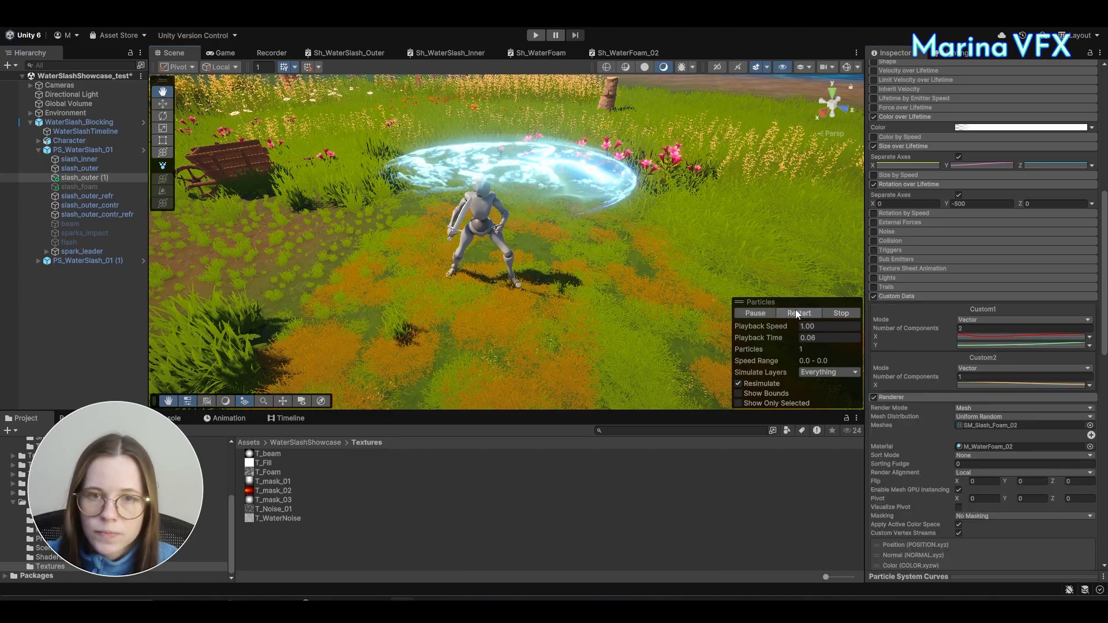
Step: Test a 3D Start Size Y of 3, settle on 2.5, and replay the slash
{"action": "scroll", "coordinate": [1044, 173], "scroll_direction": "up", "scroll_amount": 10}
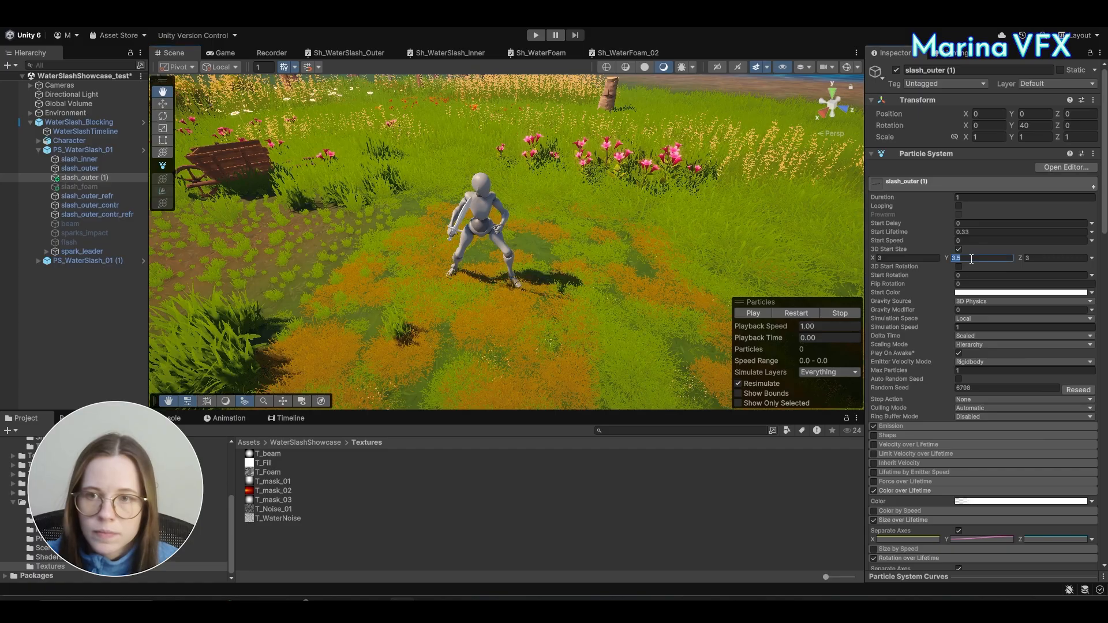
{"action": "left_click", "coordinate": [799, 314]}
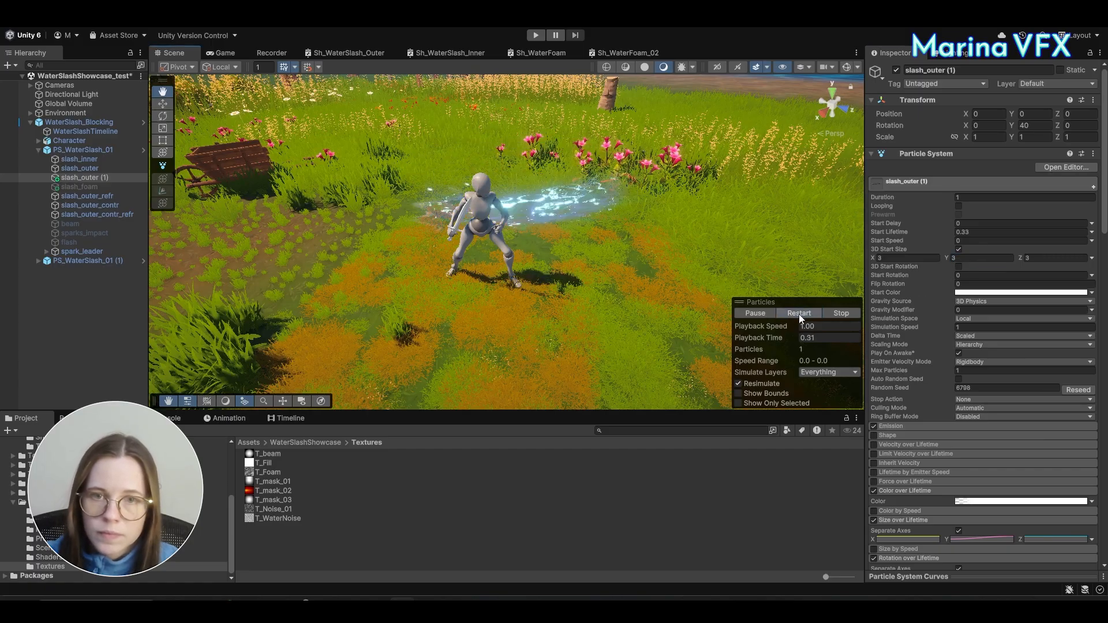
{"action": "left_click", "coordinate": [994, 258]}
{"action": "type", "text": "2.5"}
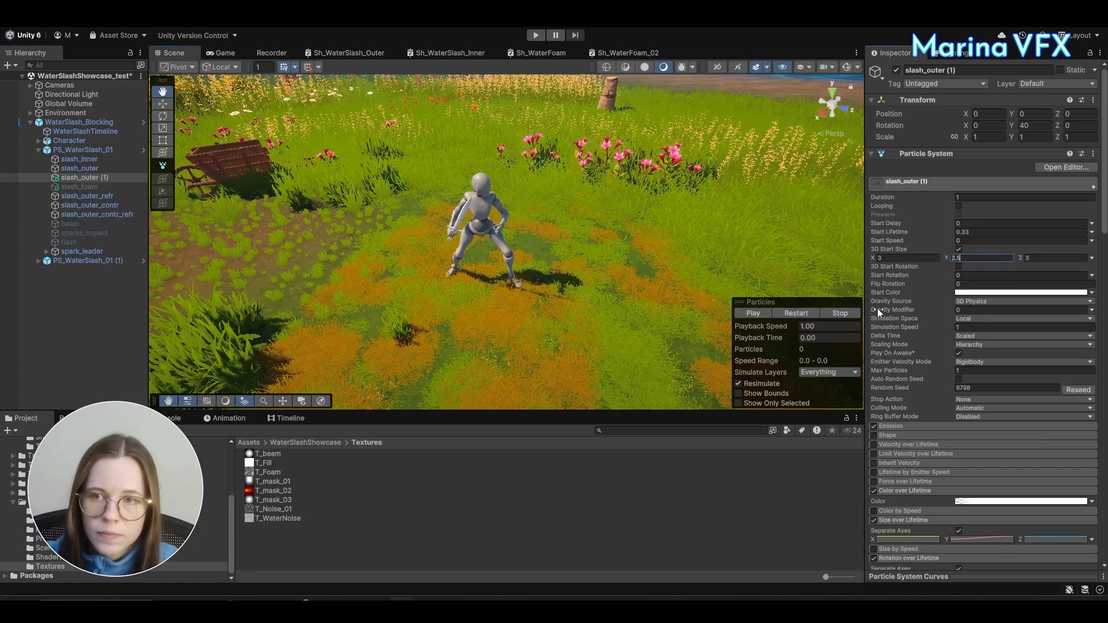
{"action": "left_click", "coordinate": [791, 312]}
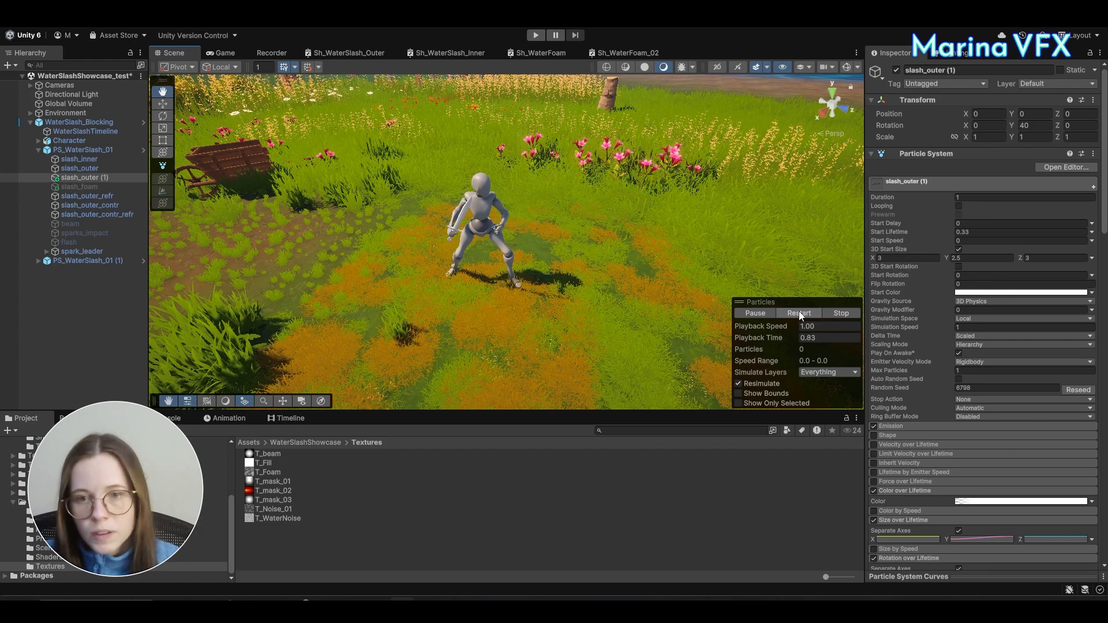
{"action": "left_click", "coordinate": [799, 313]}
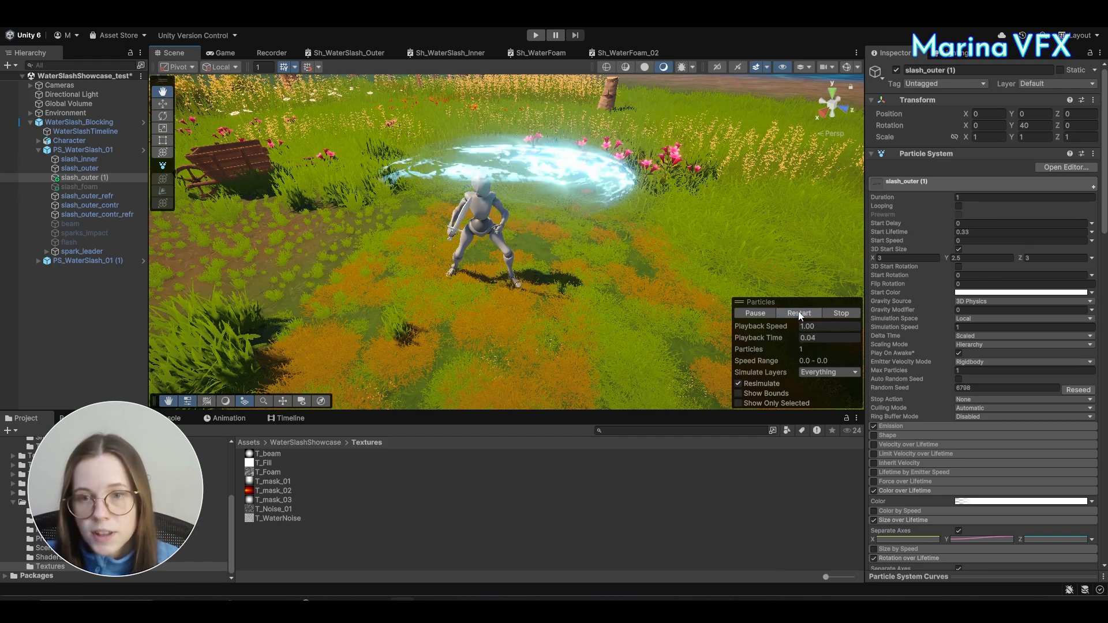
Step: Replay the slash from a low side angle and pause it mid-swing to inspect the foam layer's shape
{"action": "left_click_drag", "start_coordinate": [725, 295], "coordinate": [649, 211], "text": "alt"}
{"action": "left_click", "coordinate": [783, 315]}
{"action": "left_click", "coordinate": [760, 313]}
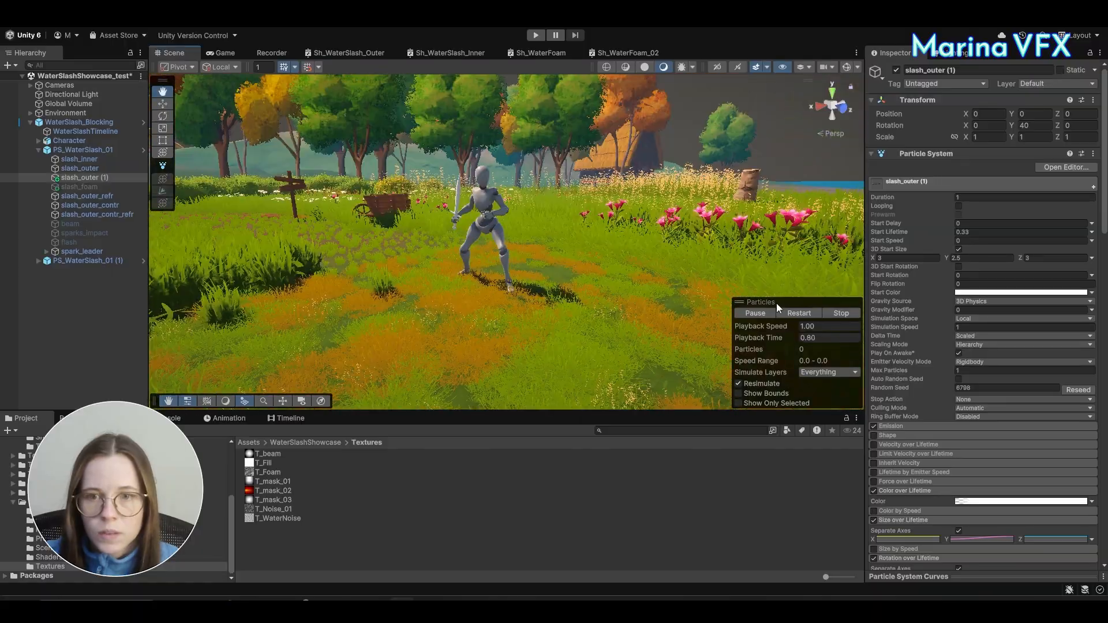
{"action": "left_click", "coordinate": [783, 312]}
{"action": "left_click", "coordinate": [765, 313]}
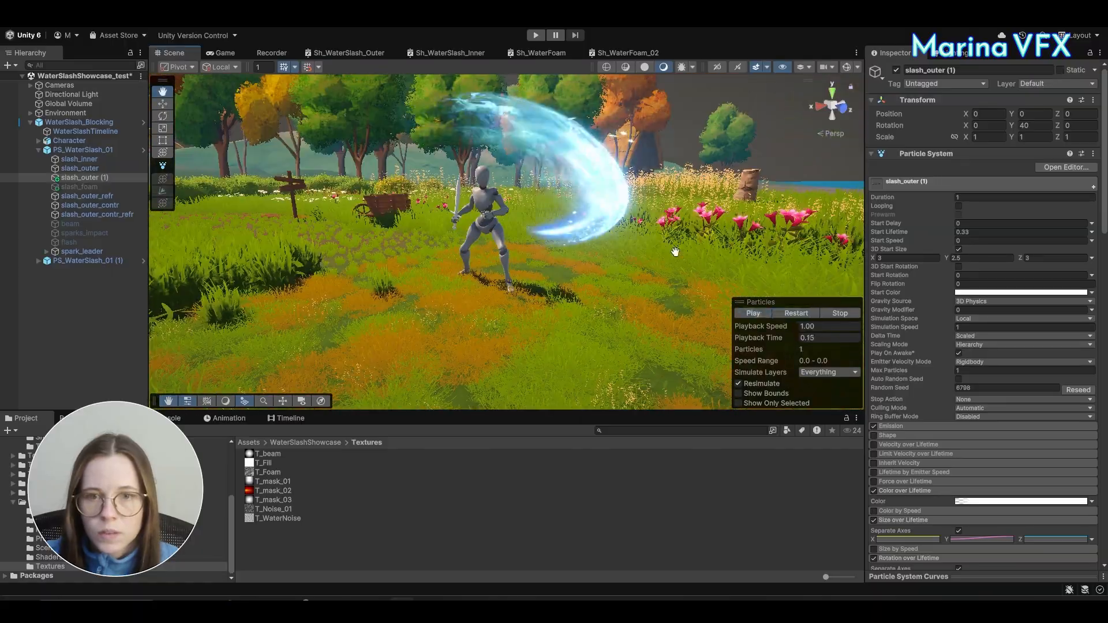
Step: Switch to Blender and delete the two outermost rows of faces at both ends of the SM_Slash_Foam_02 arc
{"action": "left_click_drag", "start_coordinate": [672, 248], "coordinate": [713, 298], "text": "alt"}
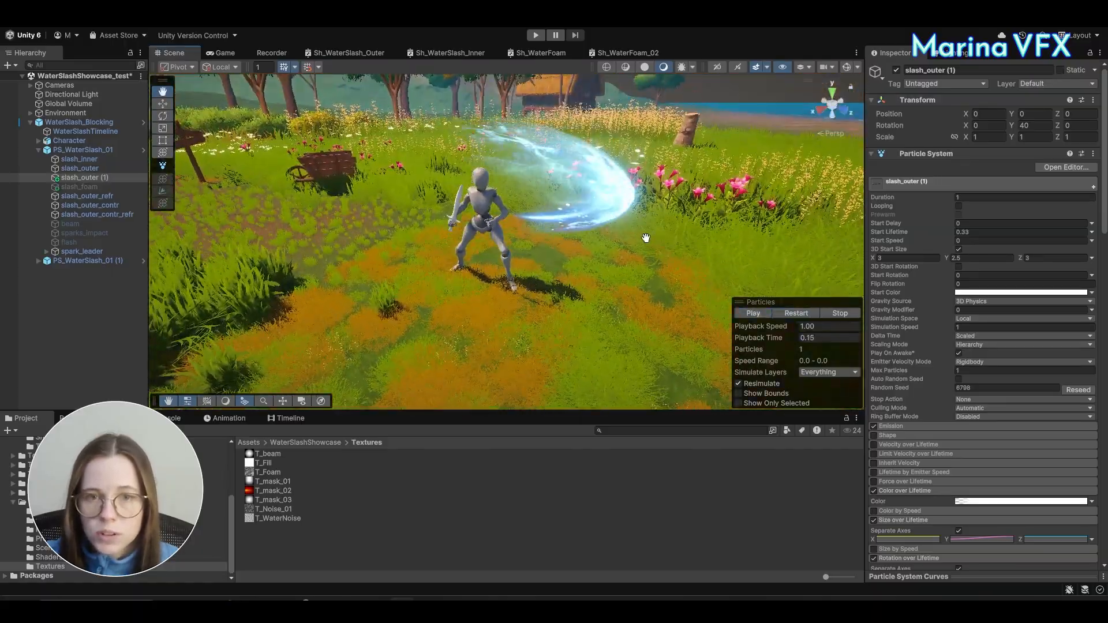
{"action": "left_click_drag", "start_coordinate": [646, 237], "coordinate": [660, 452], "text": "alt"}
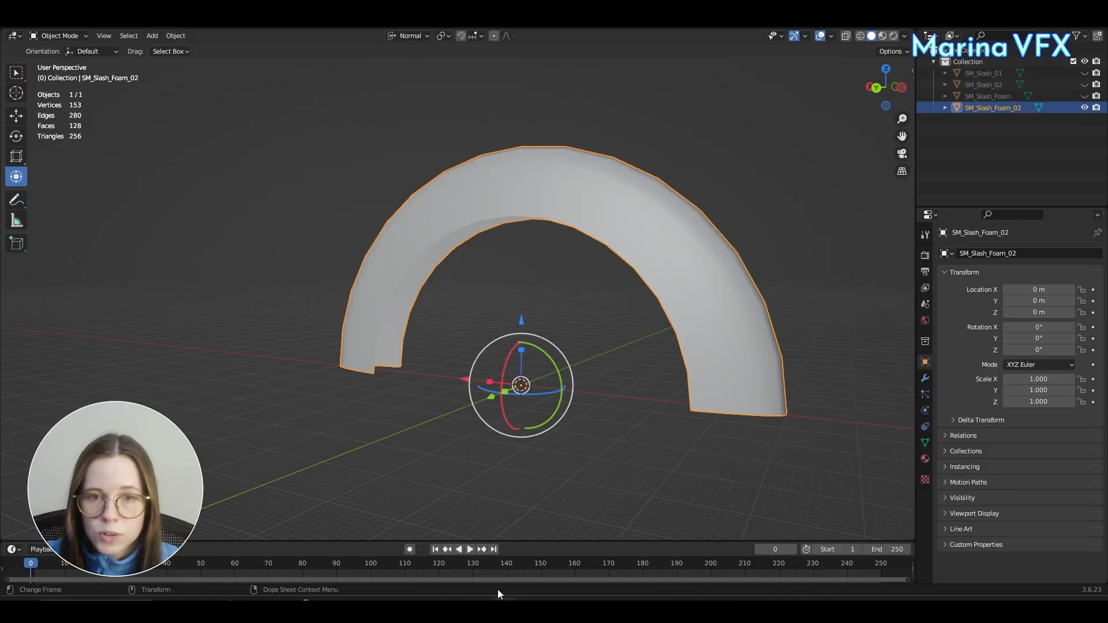
{"action": "key", "text": "Tab"}
{"action": "middle_click_drag", "start_coordinate": [726, 351], "coordinate": [679, 349], "text": "shift"}
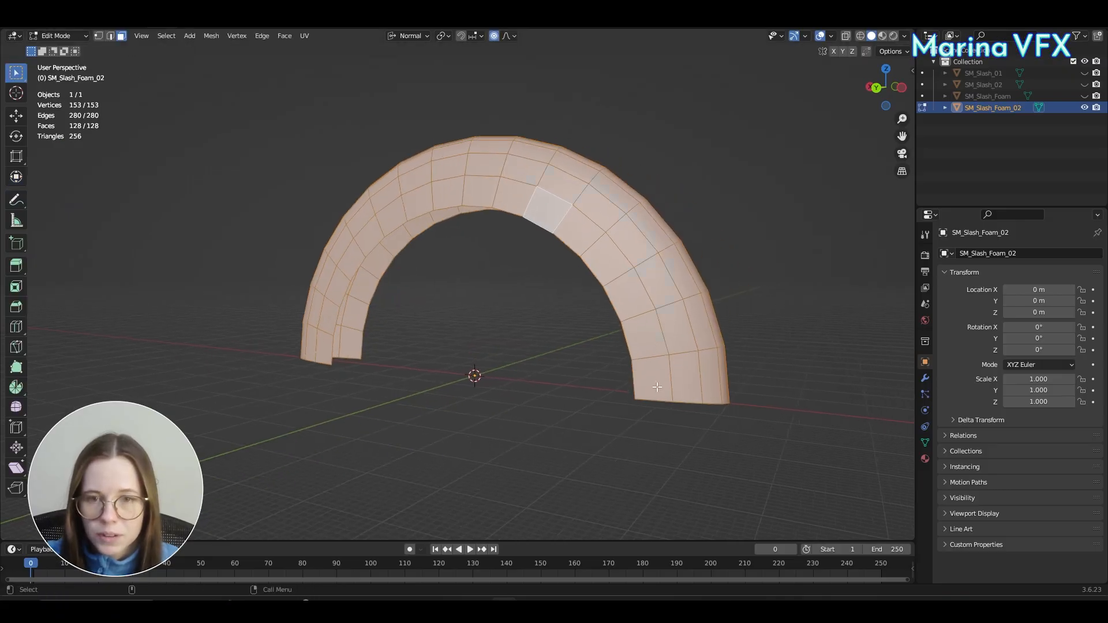
{"action": "left_click", "coordinate": [698, 384], "text": "alt"}
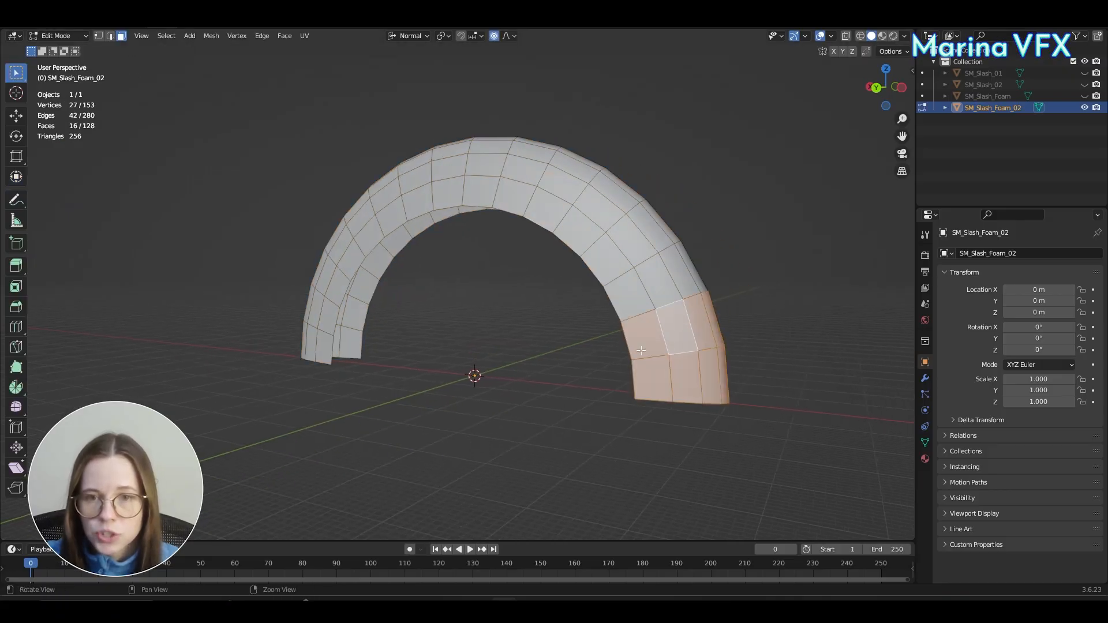
{"action": "middle_click_drag", "start_coordinate": [641, 350], "coordinate": [433, 358]}
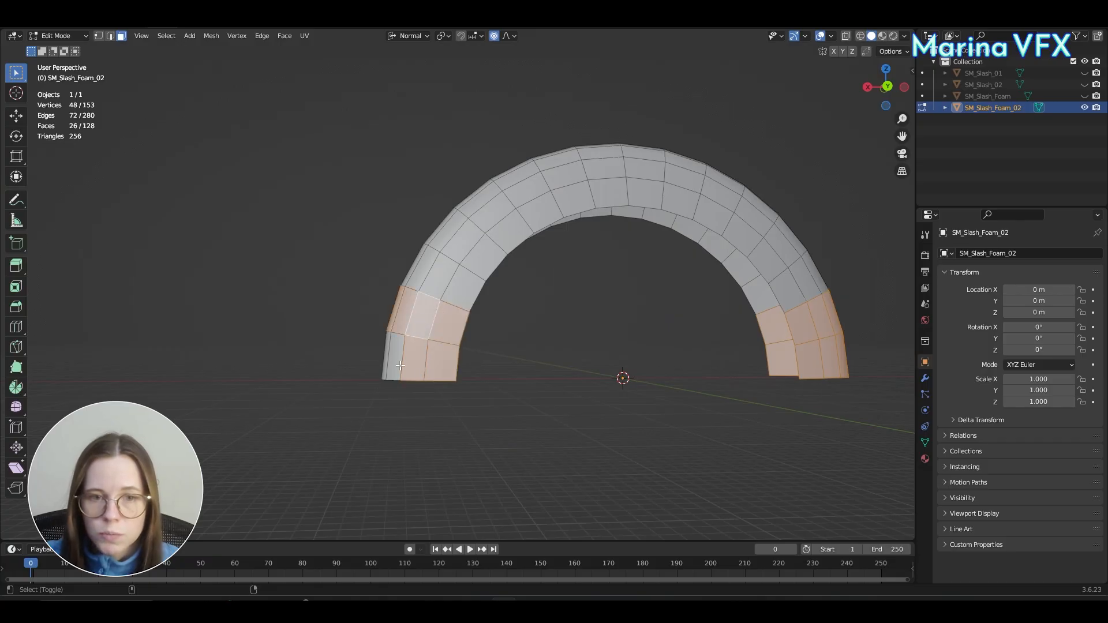
{"action": "middle_click_drag", "start_coordinate": [398, 363], "coordinate": [469, 401]}
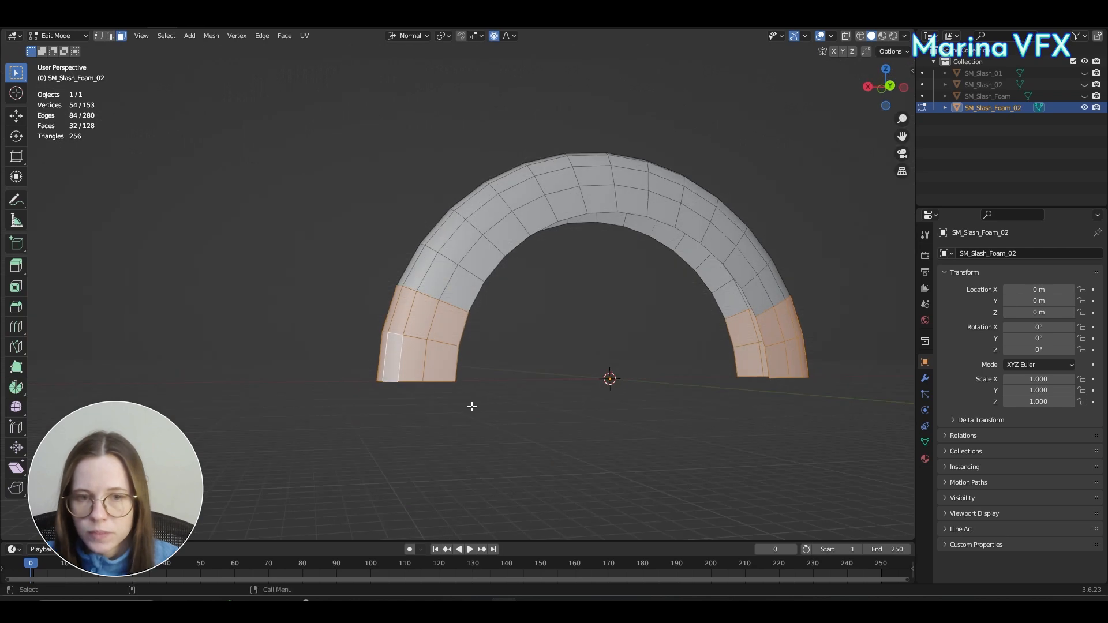
{"action": "key", "text": "x"}
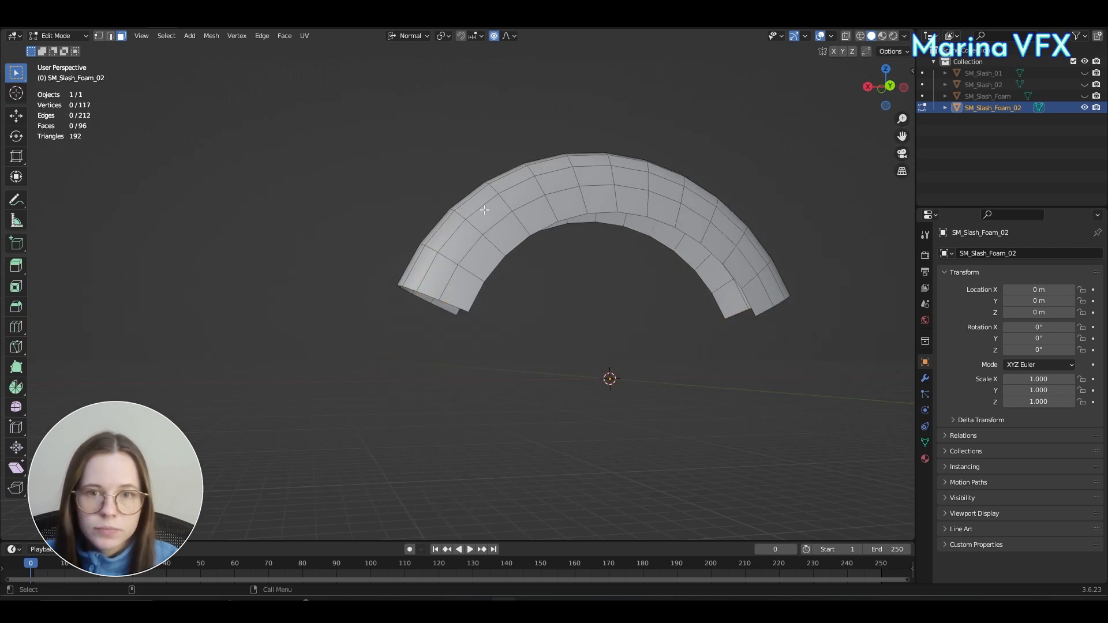
Step: Widen all of SM_Slash_Foam_02's UVs horizontally across the mask texture, and export the mesh as FBX
{"action": "key", "text": "a"}
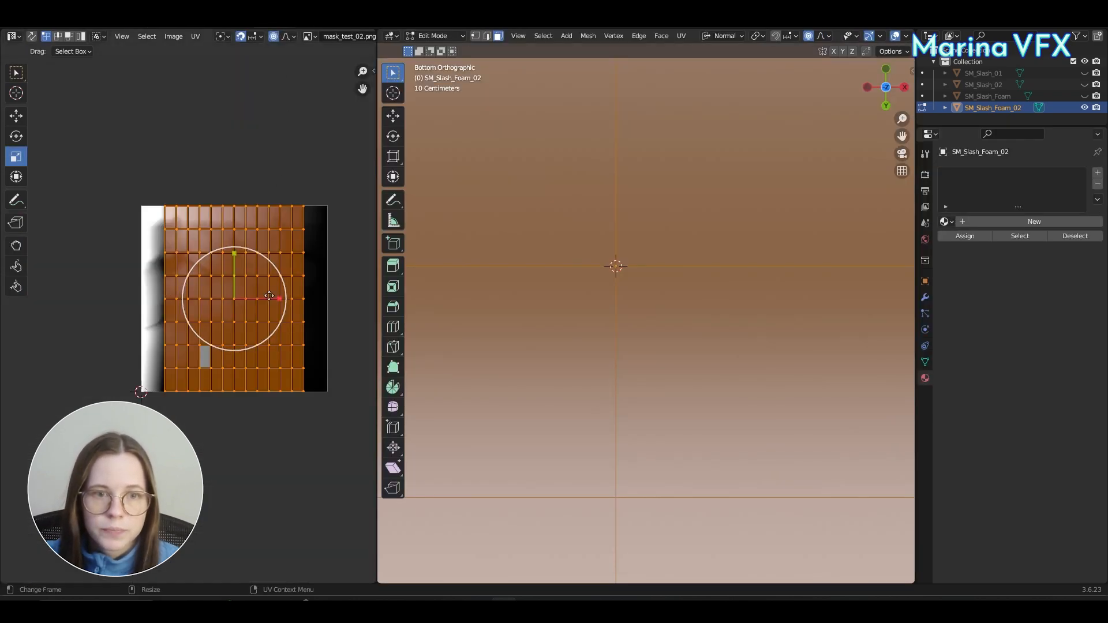
{"action": "left_click_drag", "start_coordinate": [269, 296], "coordinate": [282, 296]}
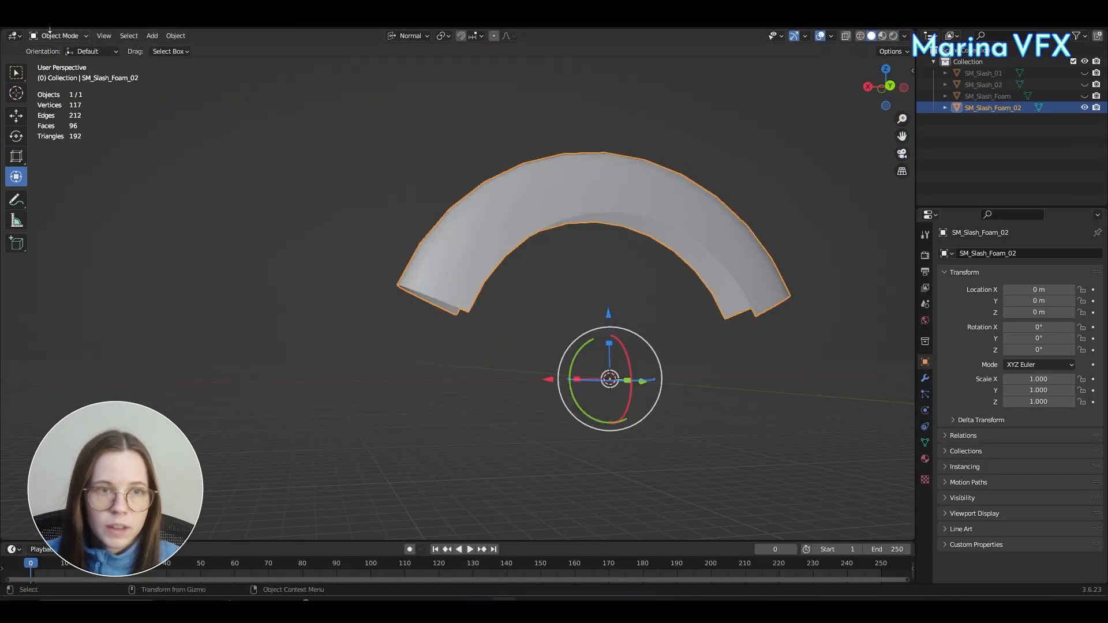
{"action": "key", "text": "F4"}
{"action": "mouse_move", "coordinate": [60, 188]}
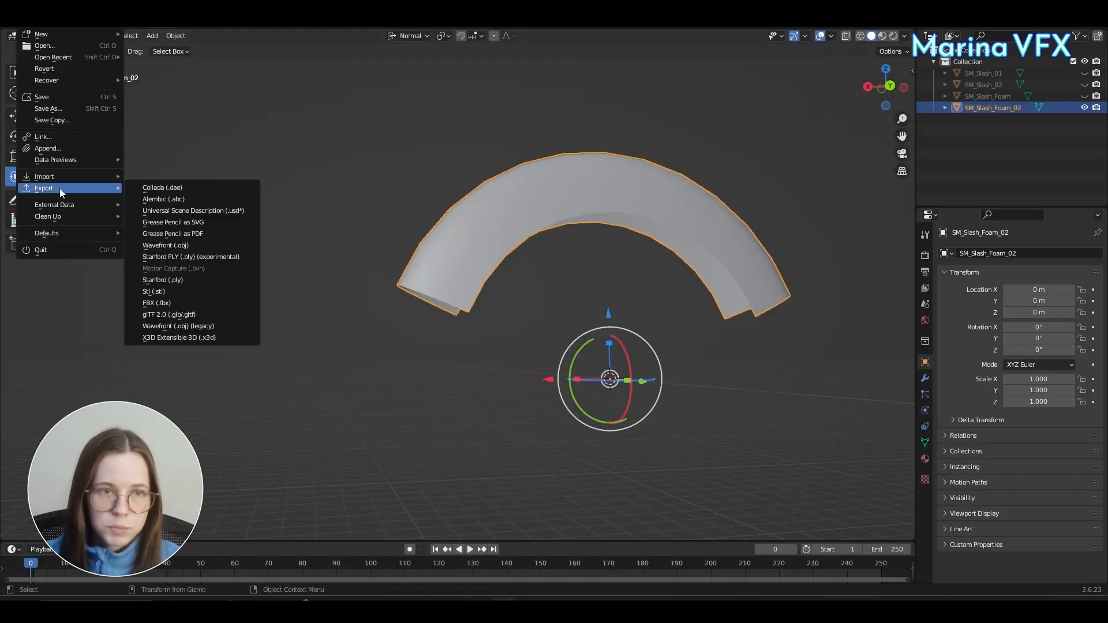
{"action": "left_click", "coordinate": [195, 303]}
{"action": "left_click", "coordinate": [811, 462]}
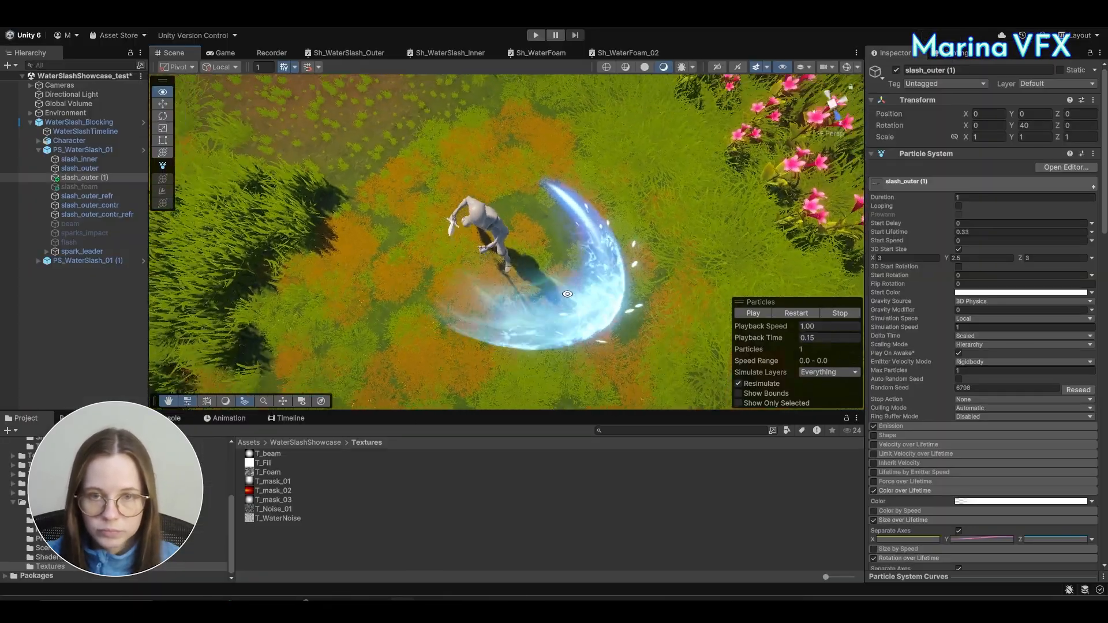
Step: Switch back to Unity, inspect the shortened foam mesh on the paused slash from several angles, and replay the effect
{"action": "left_click_drag", "start_coordinate": [400, 82], "coordinate": [724, 120], "text": "alt"}
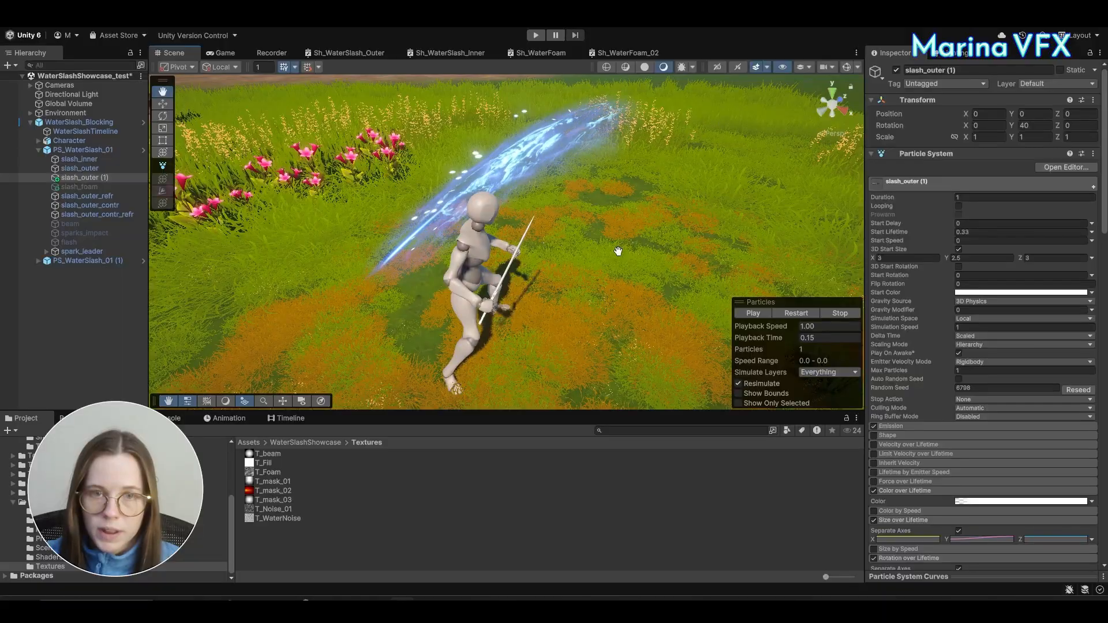
{"action": "left_click_drag", "start_coordinate": [618, 251], "coordinate": [768, 236], "text": "alt"}
{"action": "left_click", "coordinate": [799, 313]}
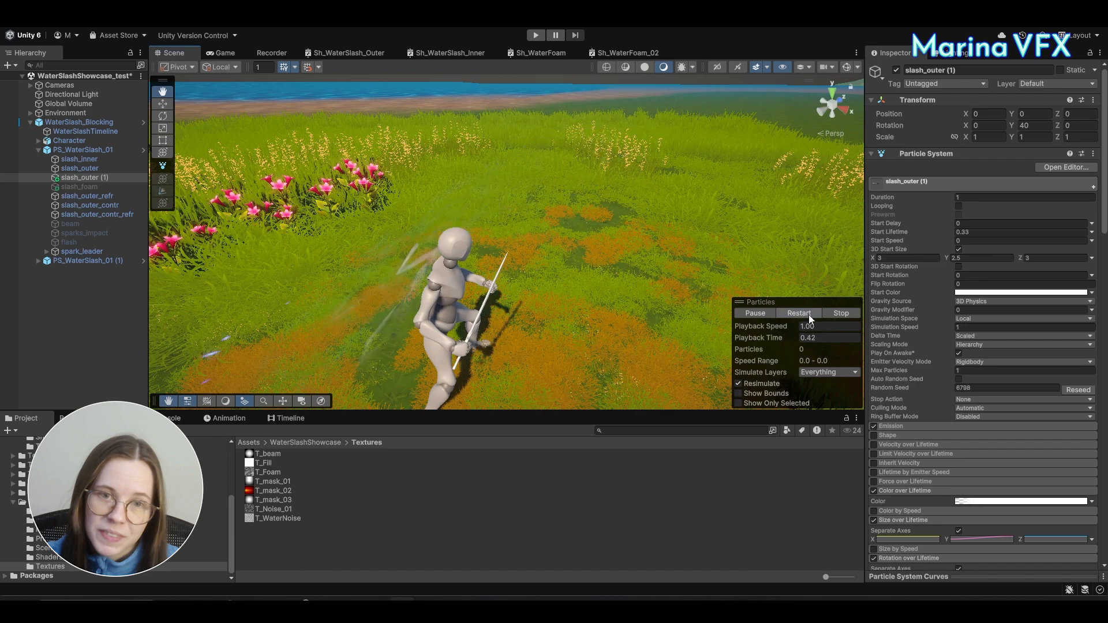
Step: Rename the slash_outer (1) particle system to slash_foam_02
{"action": "left_click", "coordinate": [101, 180]}
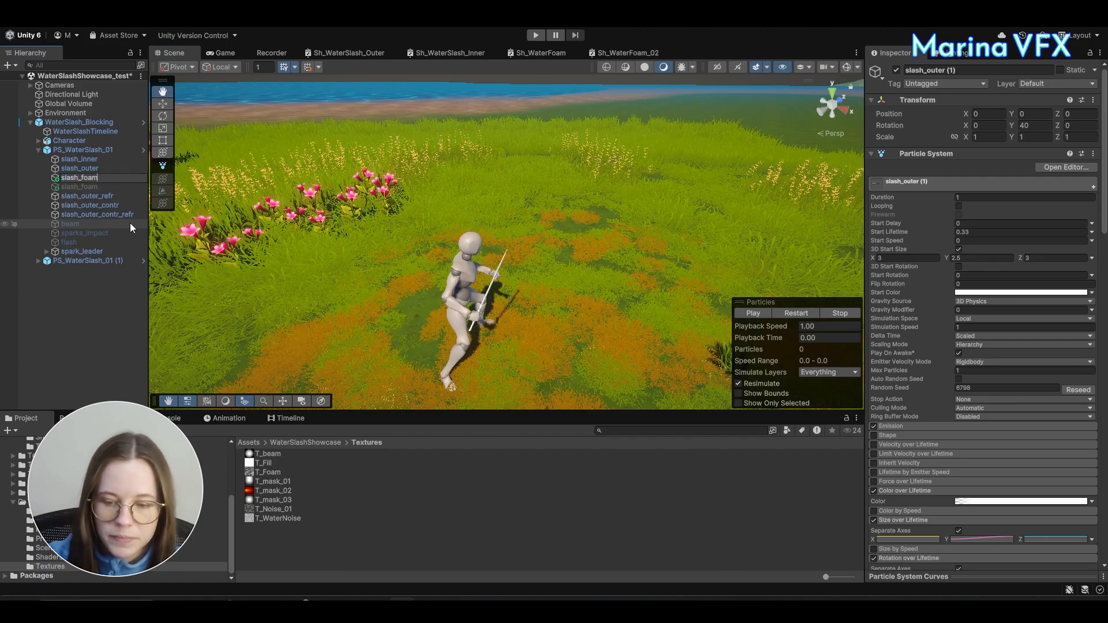
{"action": "type", "text": "slash_foam_02"}
{"action": "key", "text": "Return"}
Step: Apply all overrides of the WaterSlash_Blocking instance to its prefab
{"action": "left_click", "coordinate": [92, 122]}
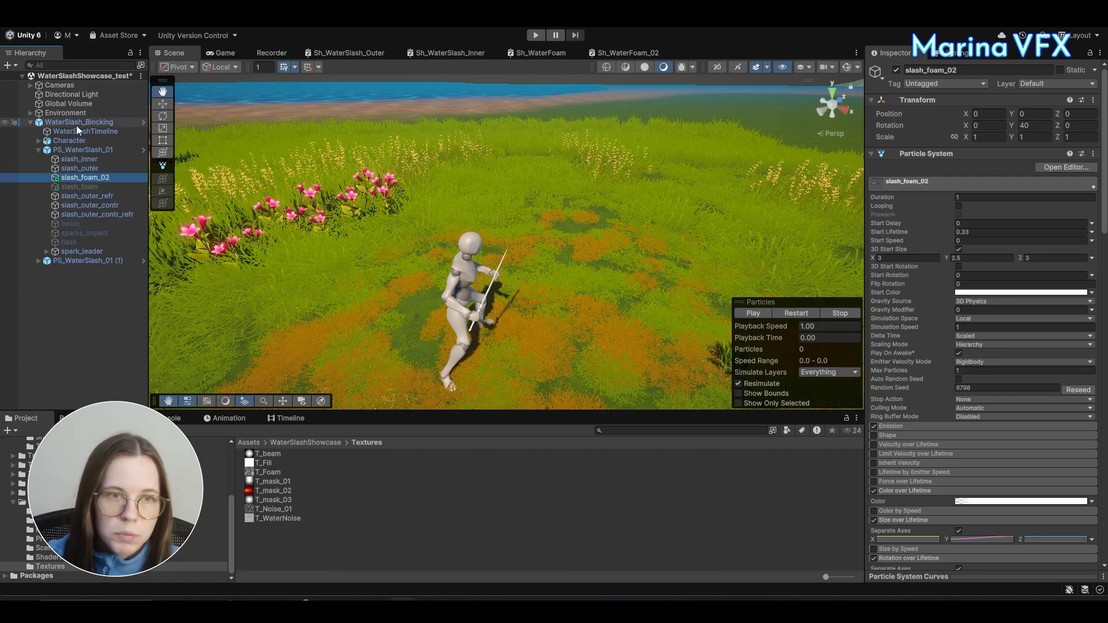
{"action": "left_click", "coordinate": [936, 115]}
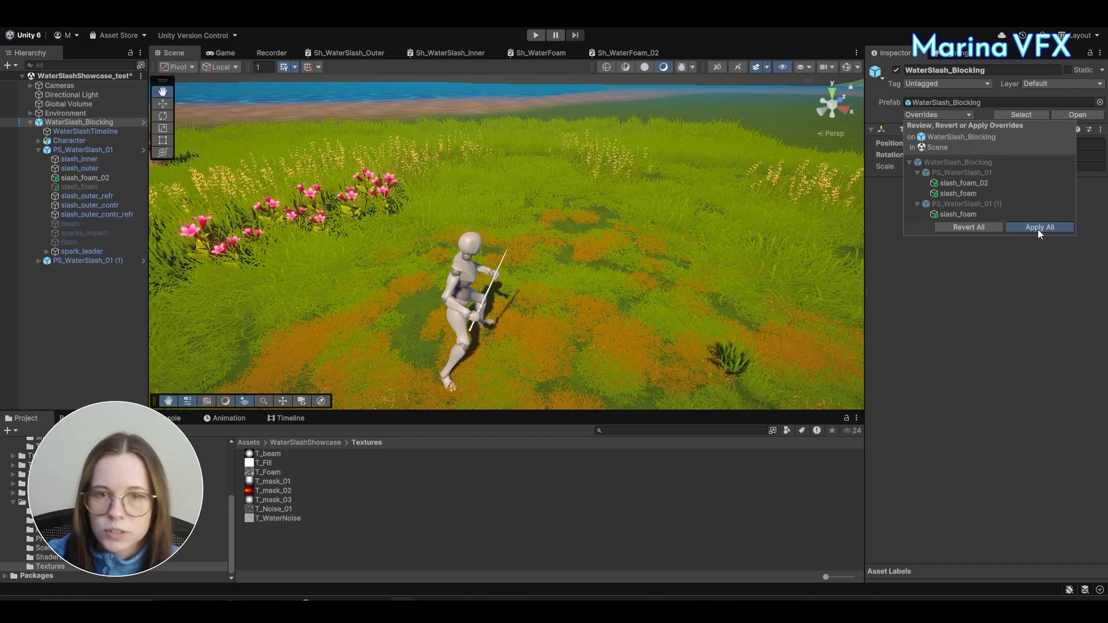
{"action": "left_click", "coordinate": [1038, 228]}
Step: Open the WaterSlash_Blocking prefab, apply all overrides of PS_WaterSlash_01 to its own prefab, and return to the scene
{"action": "left_click", "coordinate": [143, 123]}
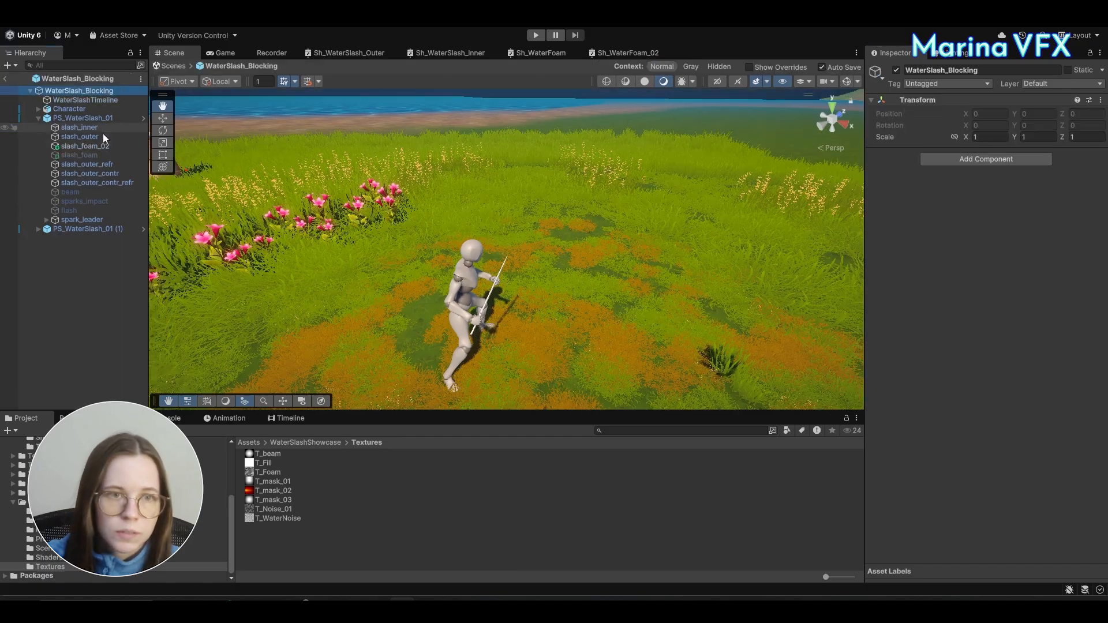
{"action": "left_click", "coordinate": [75, 118]}
{"action": "left_click", "coordinate": [951, 118]}
{"action": "left_click", "coordinate": [1027, 197]}
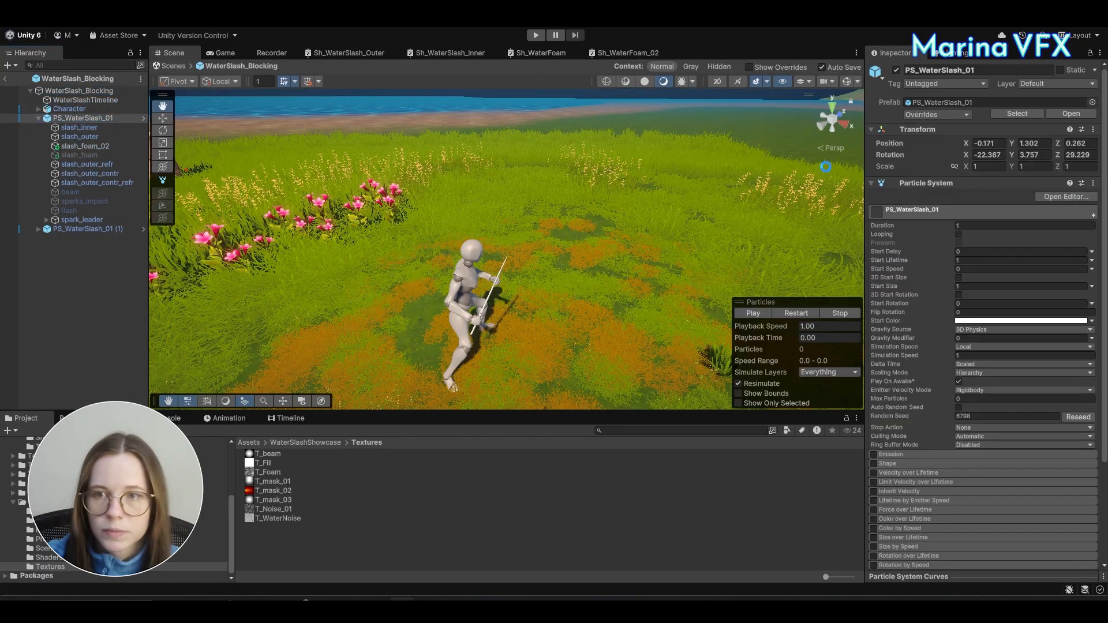
{"action": "left_click", "coordinate": [5, 78]}
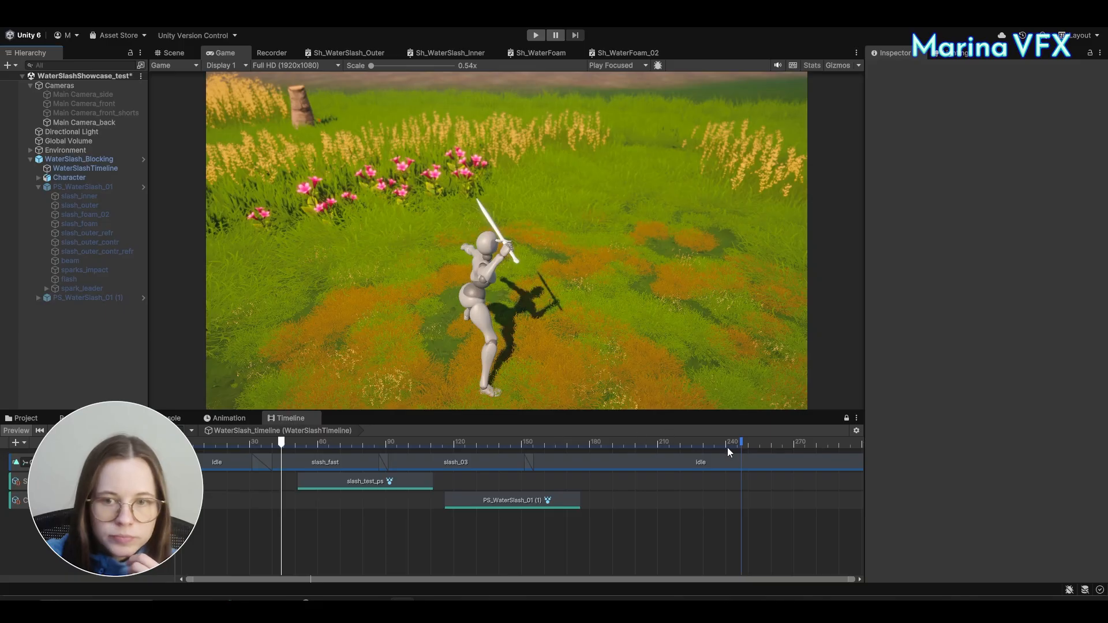
Step: Shorten the timeline's play range to end just past frame 180, and activate Main Camera_front in place of Main Camera_back
{"action": "left_click_drag", "start_coordinate": [741, 443], "coordinate": [601, 440]}
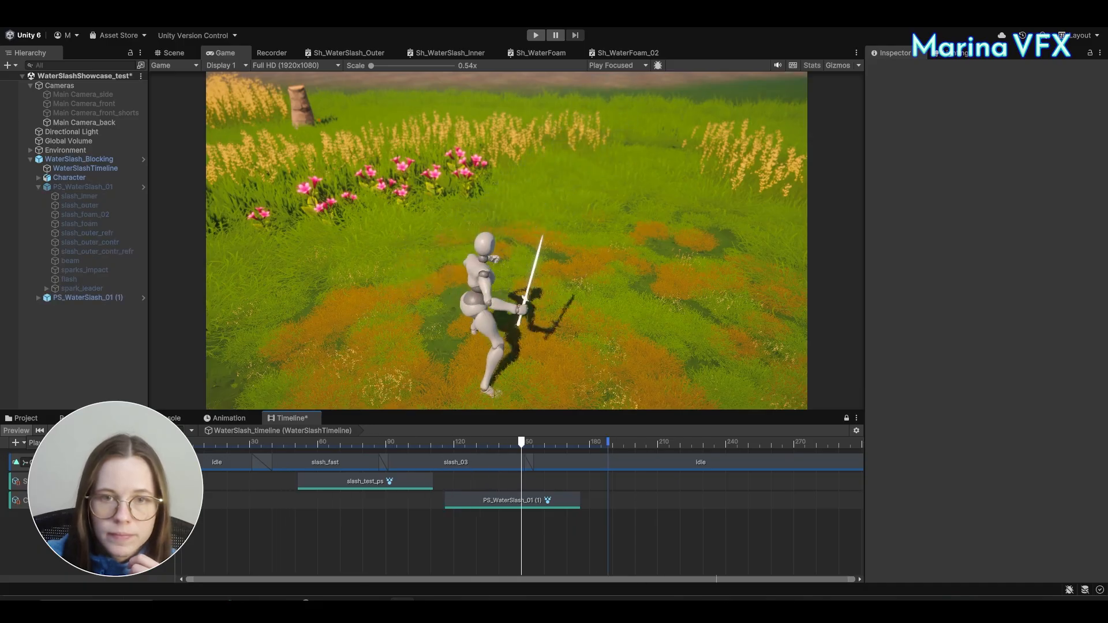
{"action": "left_click", "coordinate": [85, 124]}
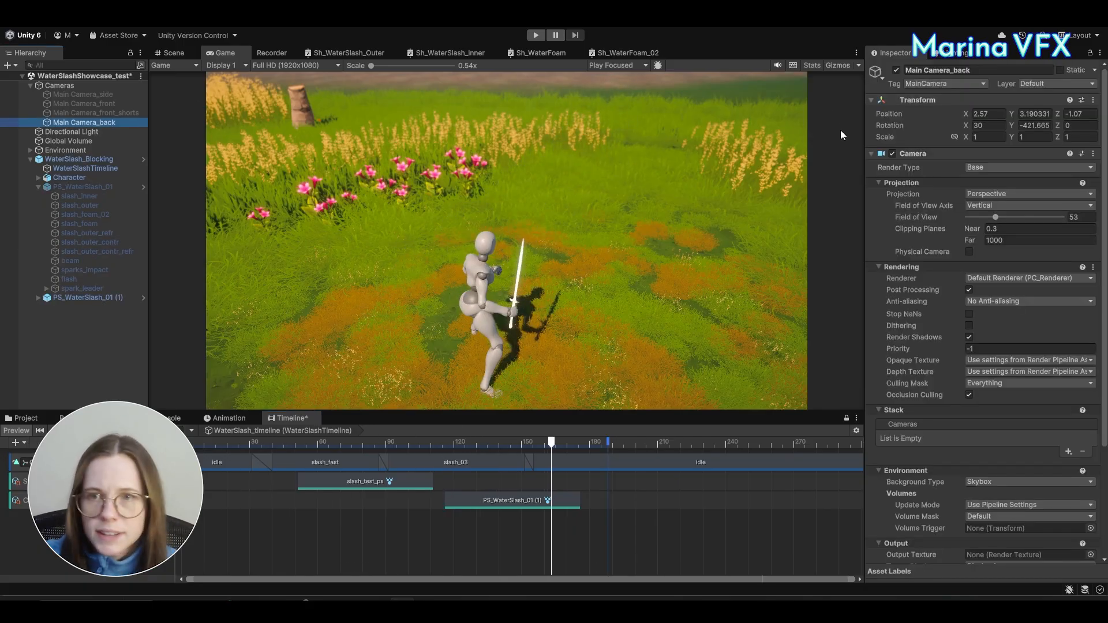
{"action": "left_click", "coordinate": [897, 71]}
{"action": "left_click", "coordinate": [131, 105]}
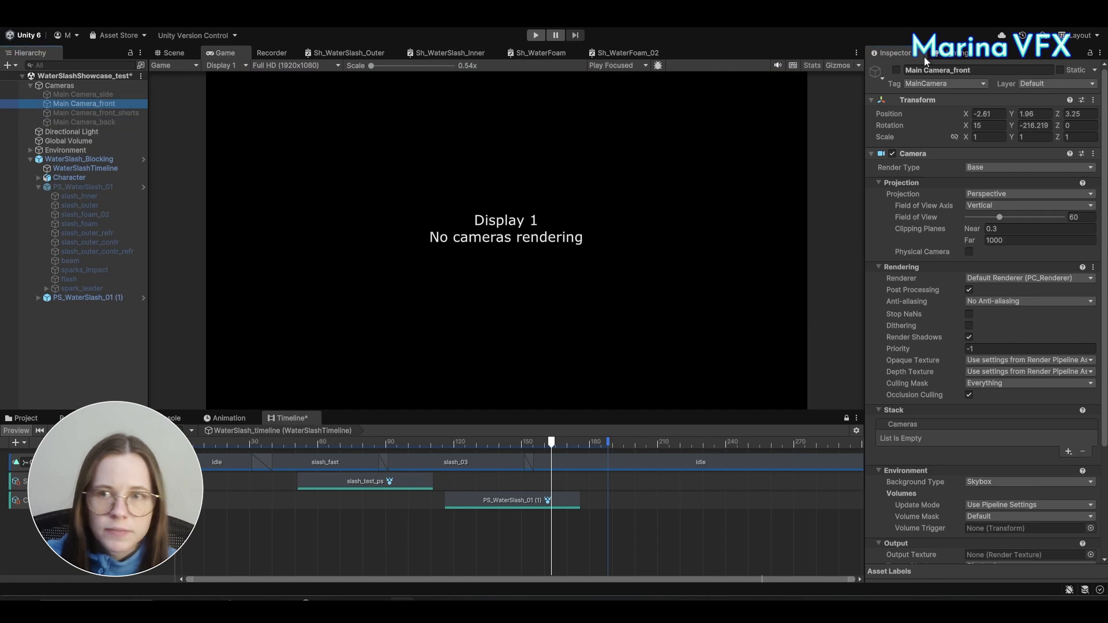
{"action": "left_click", "coordinate": [897, 70]}
Step: Scrub the timeline from the first slash into the second to examine both effects through the front camera
{"action": "left_click", "coordinate": [57, 376]}
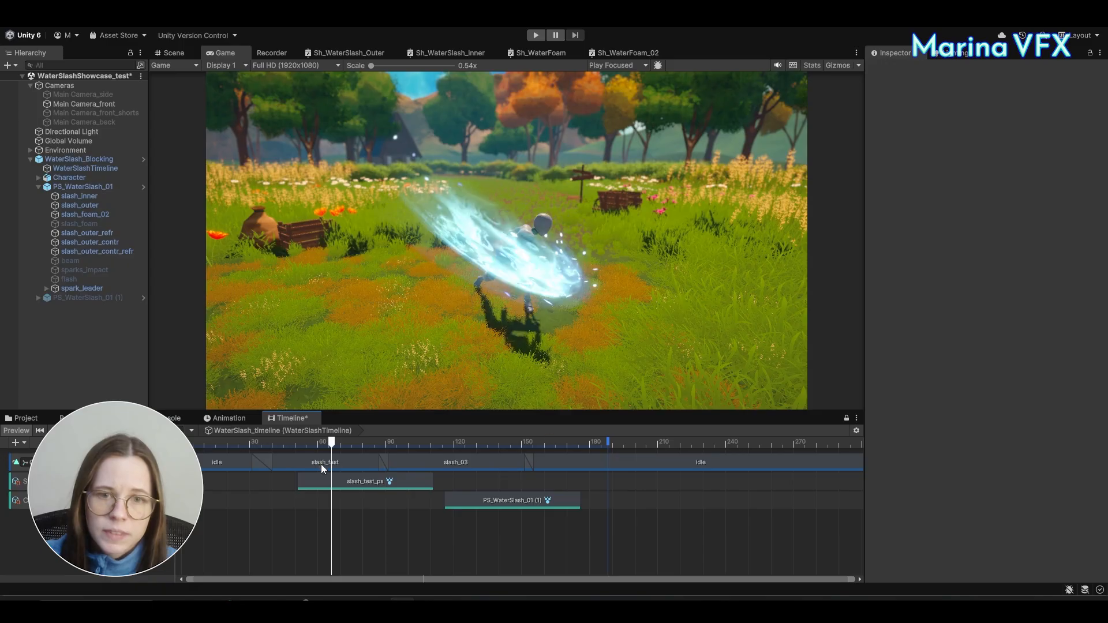
{"action": "left_click_drag", "start_coordinate": [334, 442], "coordinate": [483, 468]}
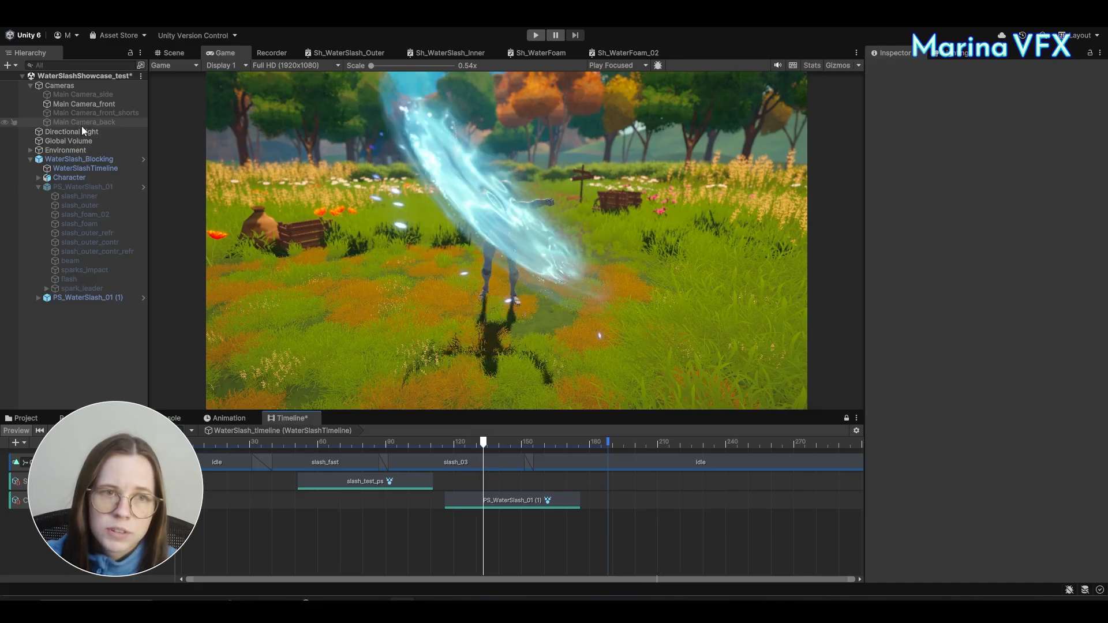
Step: Activate Main Camera_side in place of Main Camera_front and play the timeline from just before the first slash
{"action": "left_click", "coordinate": [85, 104]}
{"action": "left_click", "coordinate": [896, 70]}
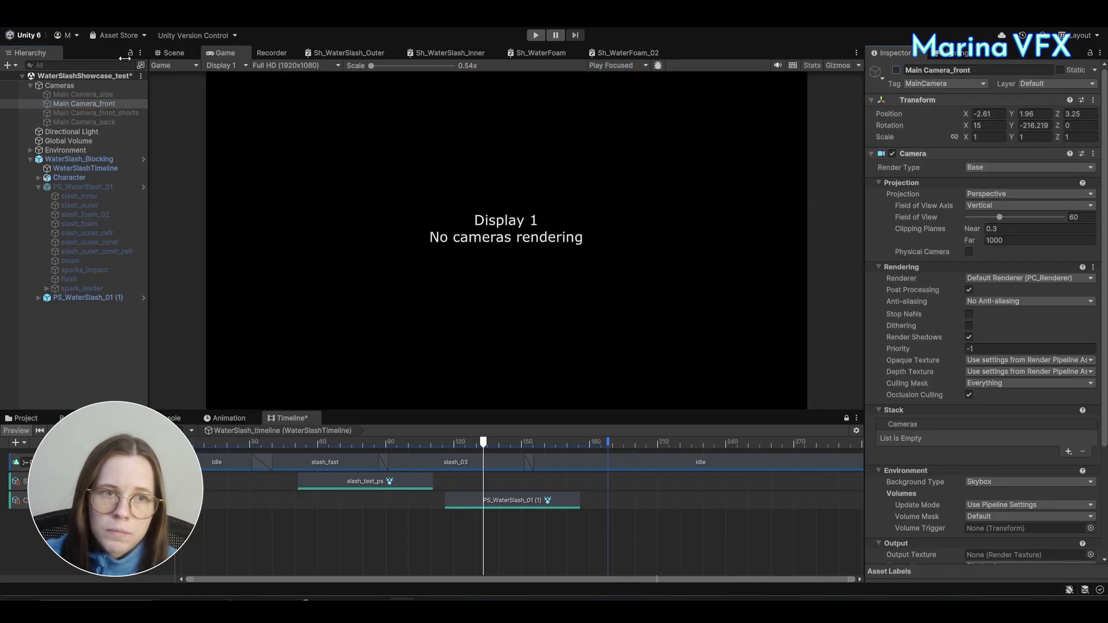
{"action": "left_click", "coordinate": [87, 95]}
{"action": "left_click", "coordinate": [896, 70]}
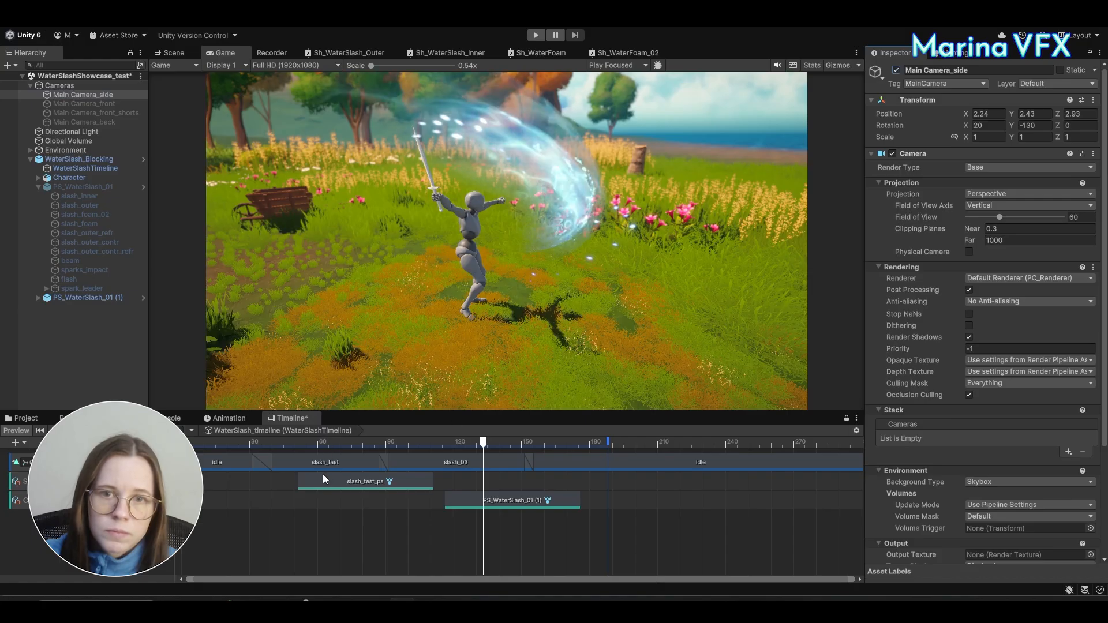
{"action": "left_click", "coordinate": [286, 443]}
{"action": "left_click", "coordinate": [66, 430]}
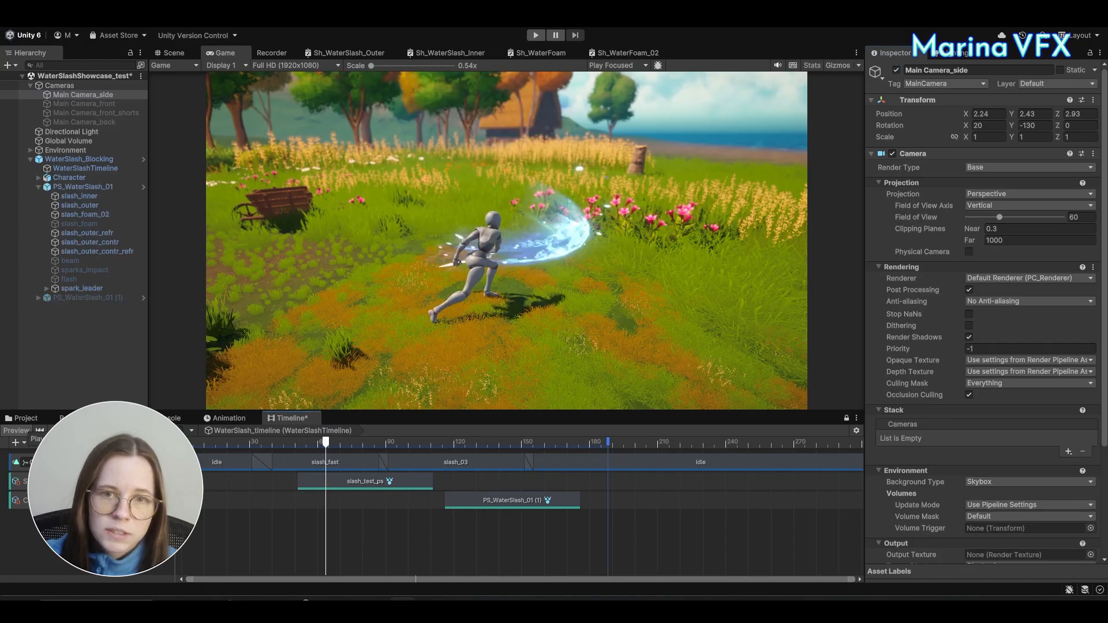